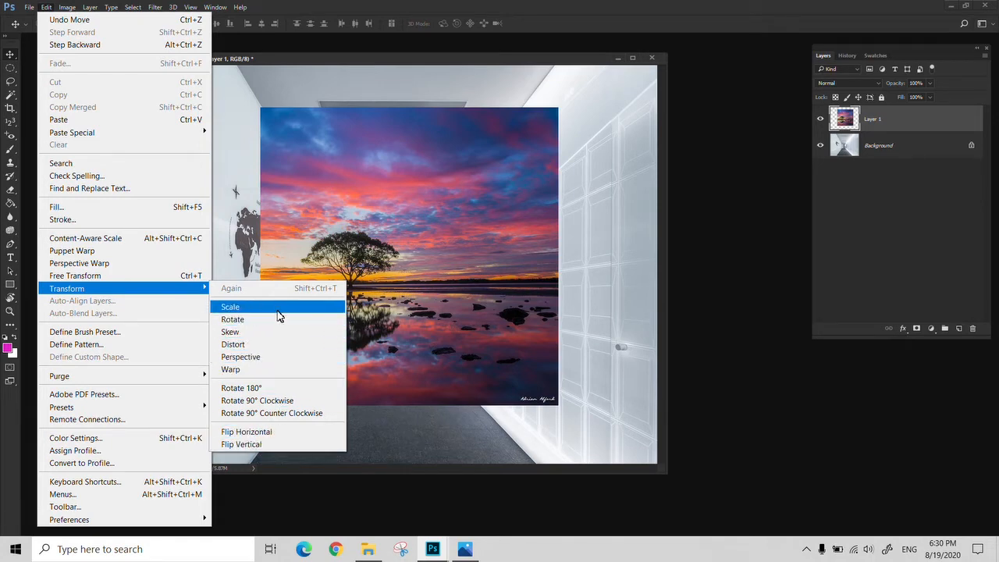
click(230, 307)
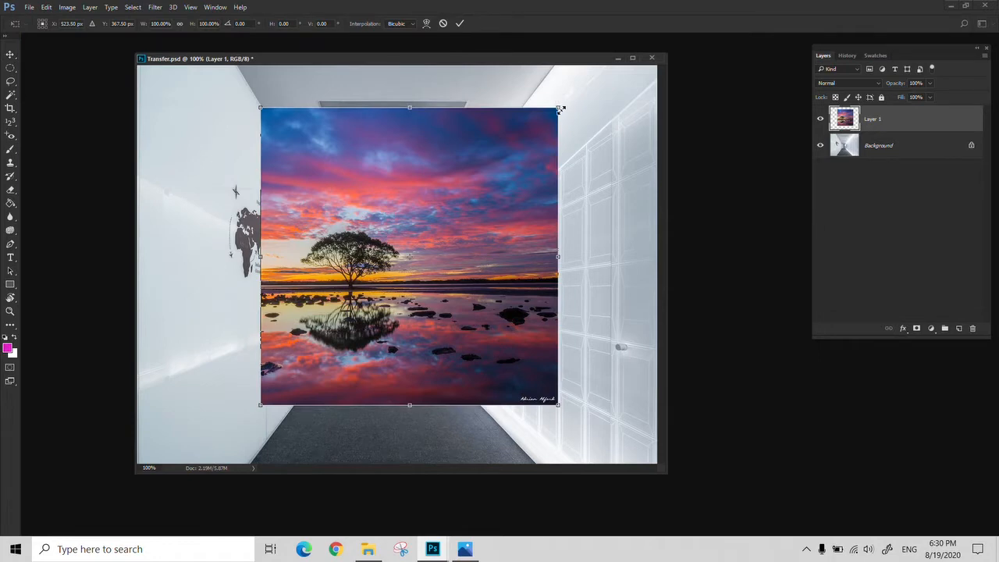
mouse_move(560, 109)
mouse_down()
mouse_move(478, 203)
mouse_move(538, 114)
mouse_move(430, 126)
mouse_move(512, 124)
mouse_move(548, 194)
mouse_move(539, 146)
mouse_move(489, 127)
mouse_move(448, 213)
mouse_move(549, 144)
mouse_move(555, 128)
mouse_up()
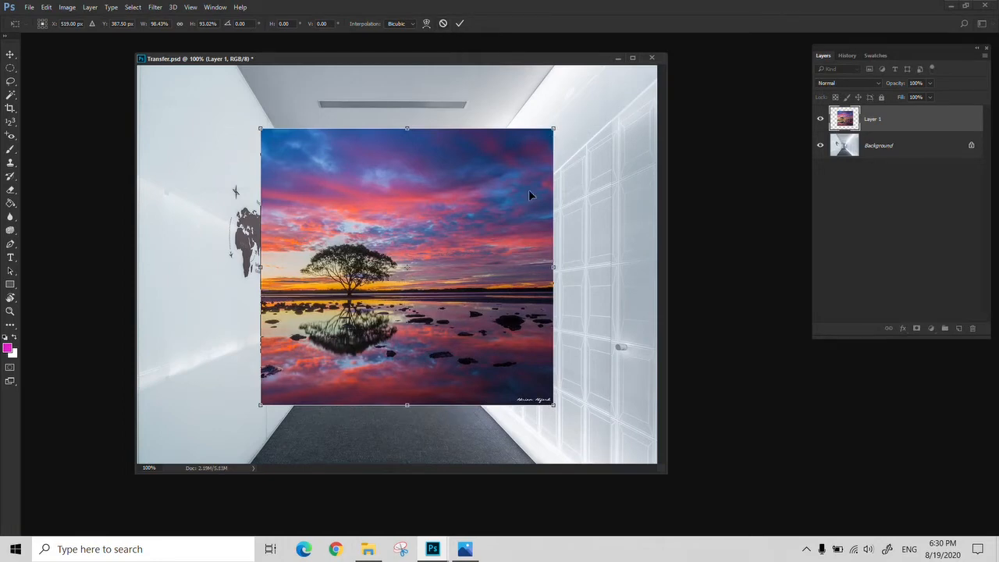
drag(554, 139, 456, 221)
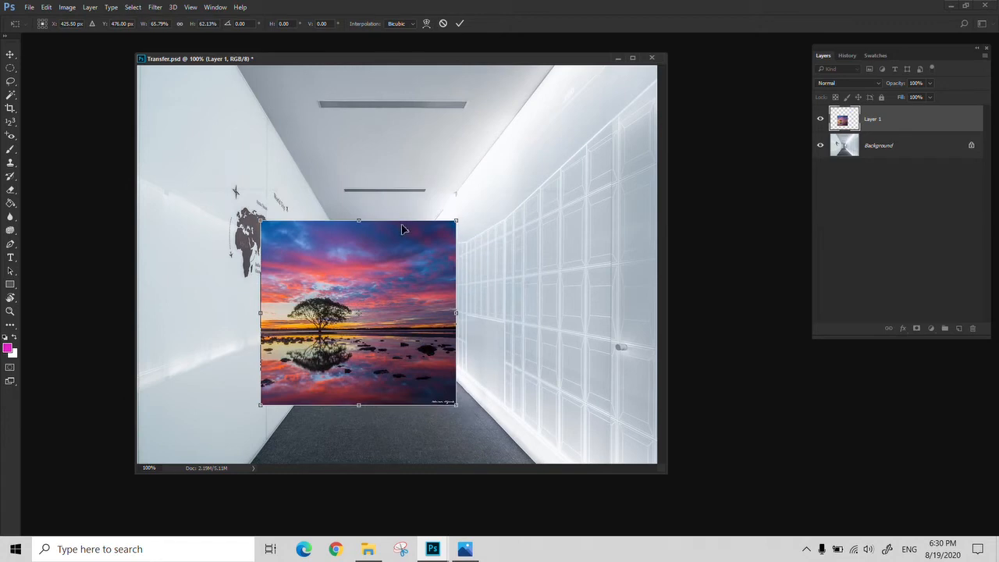
click(442, 24)
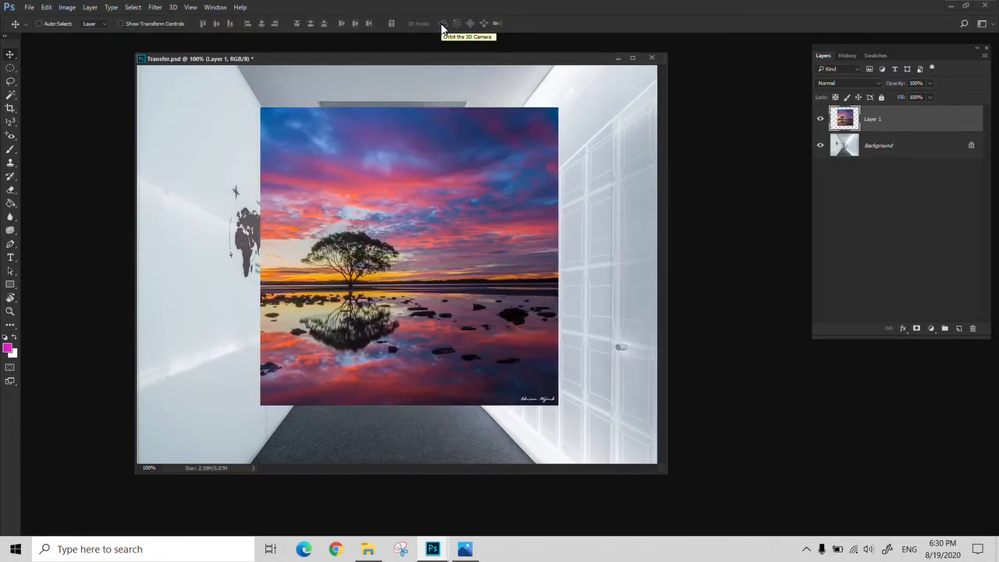
Step: Scale the sunset image on Layer 1 proportionally to about 65% and move it up over the middle of the corridor
key(ctrl)
click(67, 7)
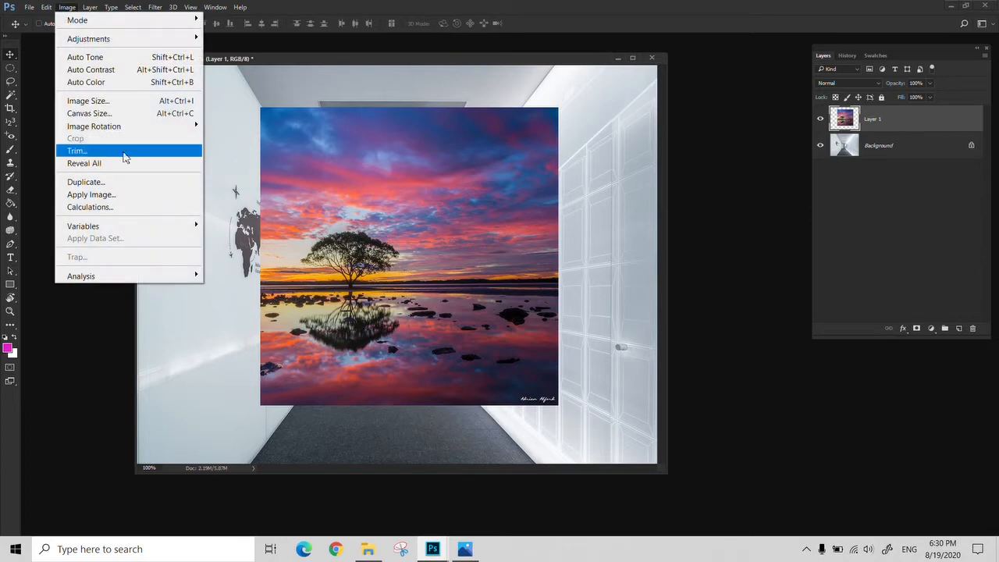
mouse_move(46, 7)
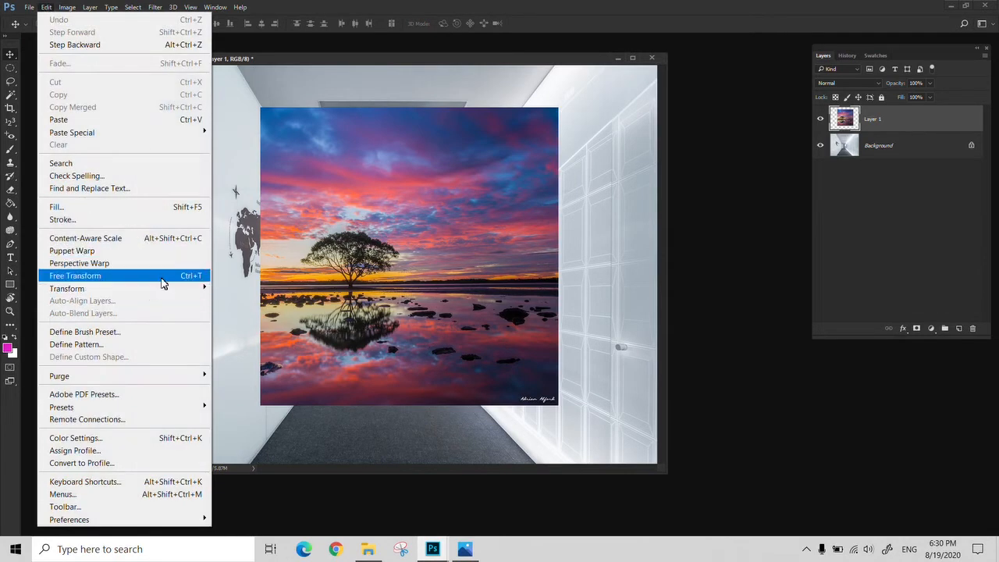
mouse_move(164, 289)
click(283, 310)
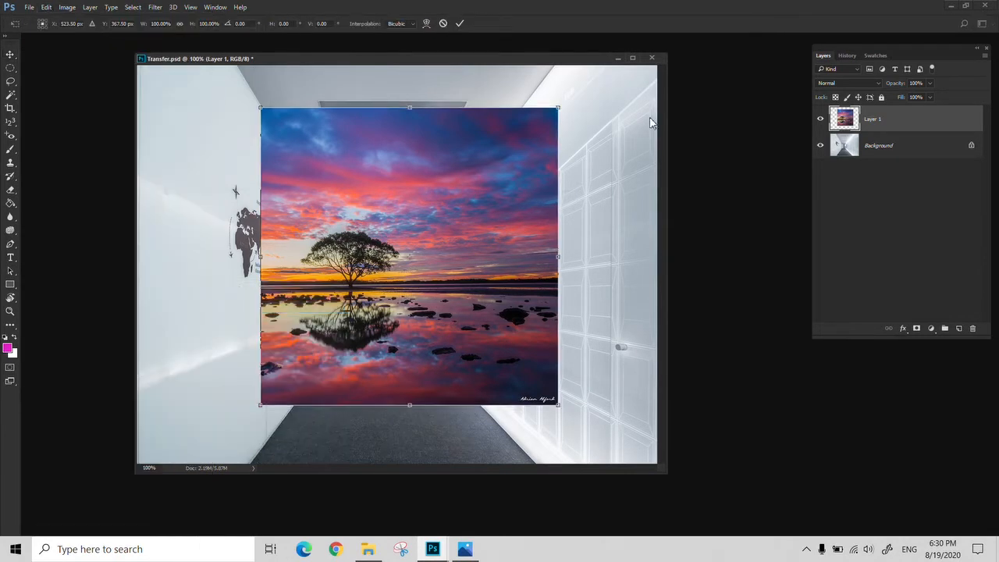
drag(564, 108, 466, 260)
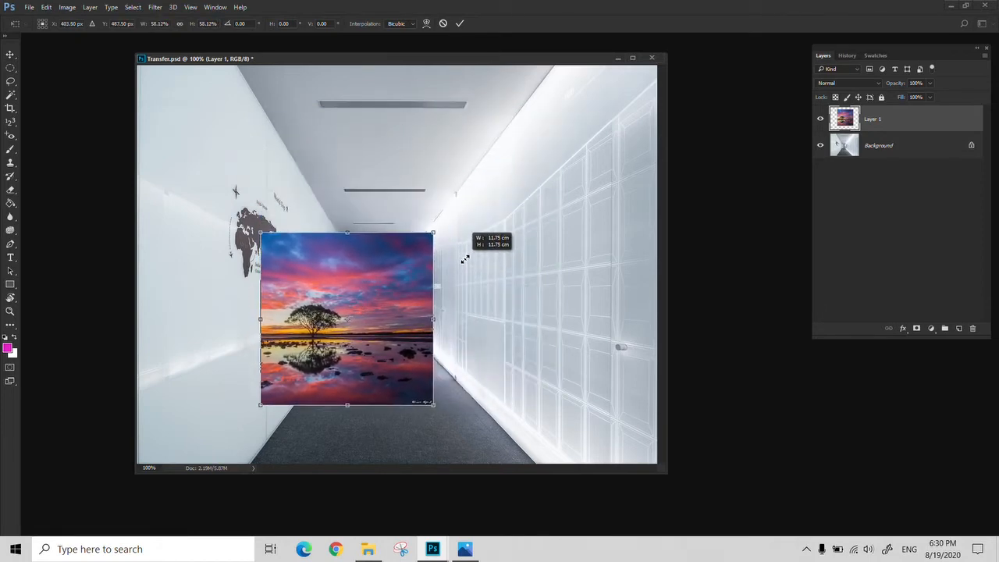
drag(466, 260, 476, 224)
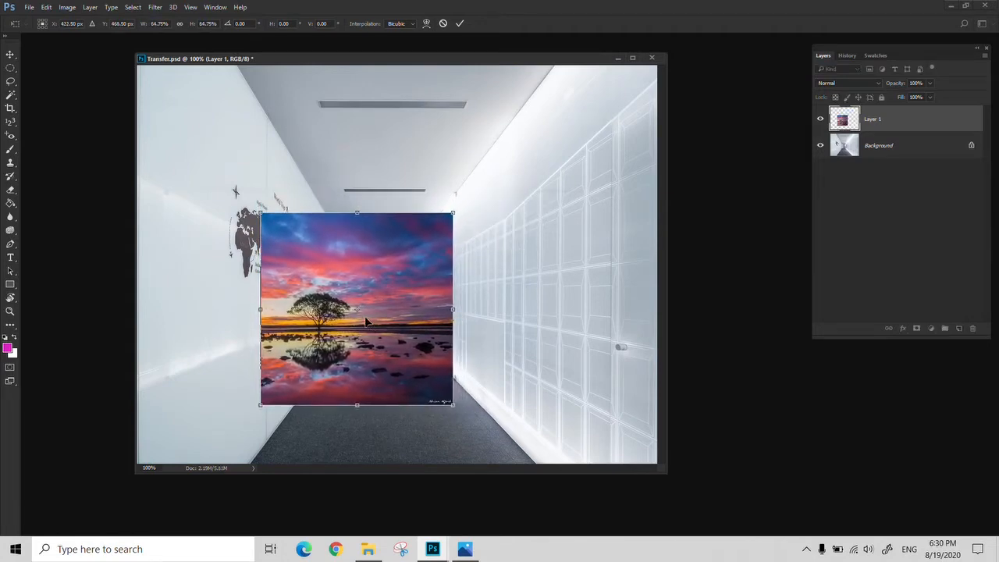
drag(367, 319, 359, 267)
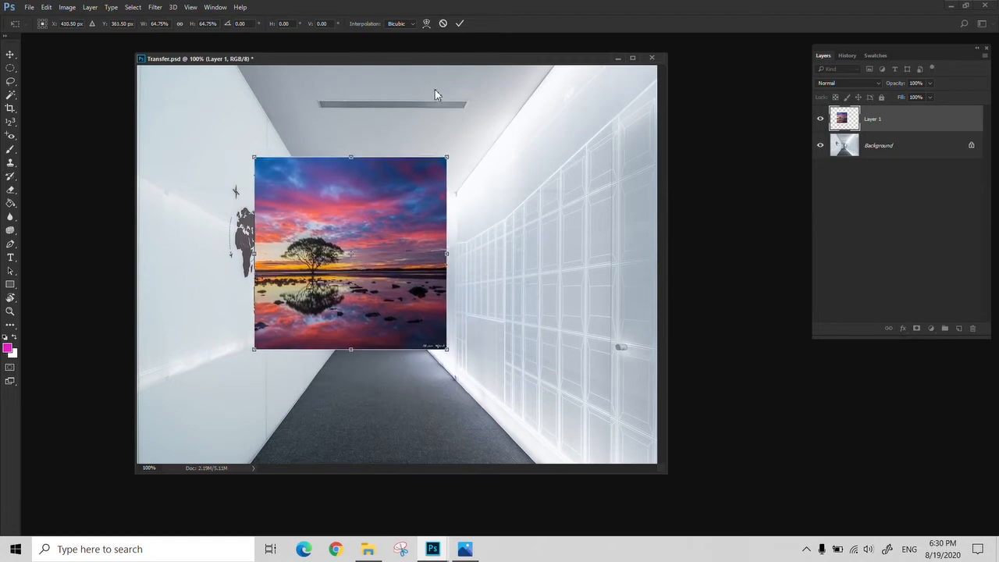
click(457, 25)
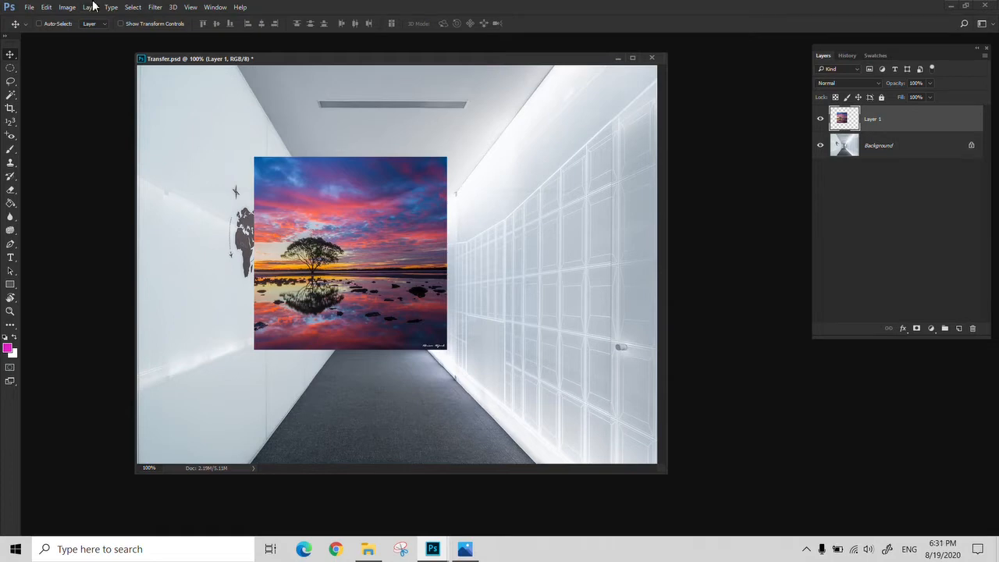
Step: Try the Rotate transform on the sunset image and discard the change
click(47, 7)
mouse_move(172, 288)
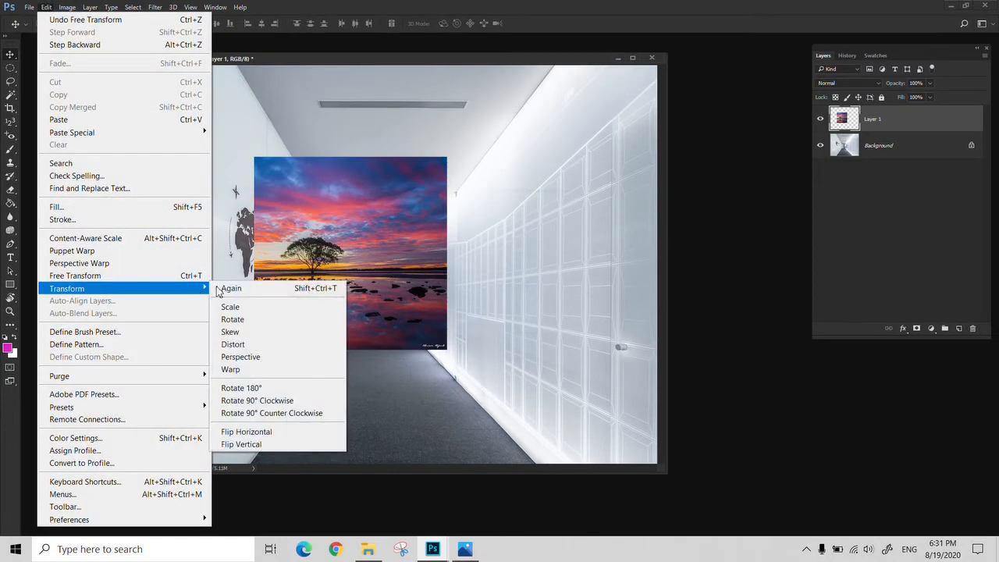
click(263, 328)
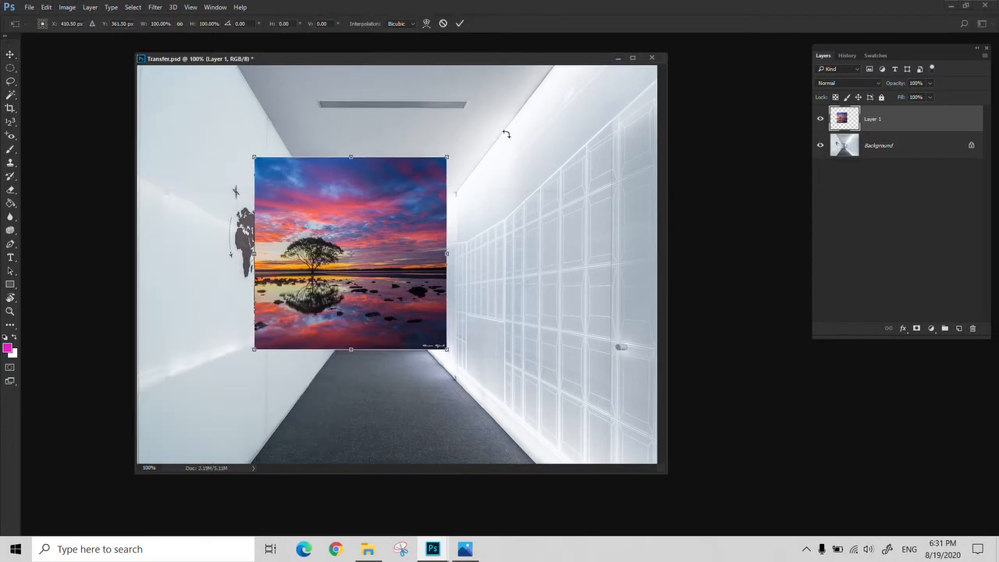
drag(502, 149, 478, 117)
click(444, 24)
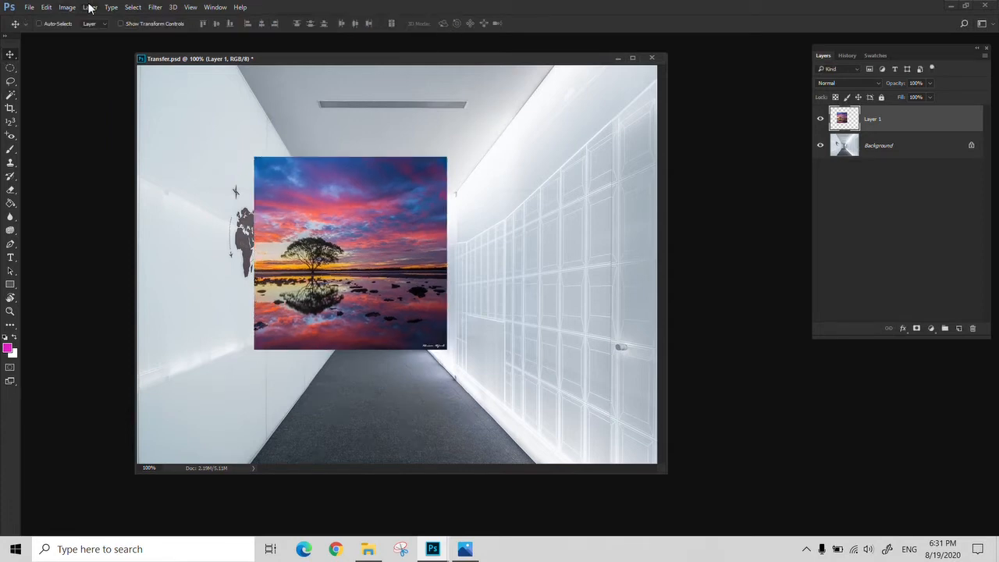
Step: Try the Skew transform on the sunset image by slanting its corner and edges, and discard the change
click(47, 7)
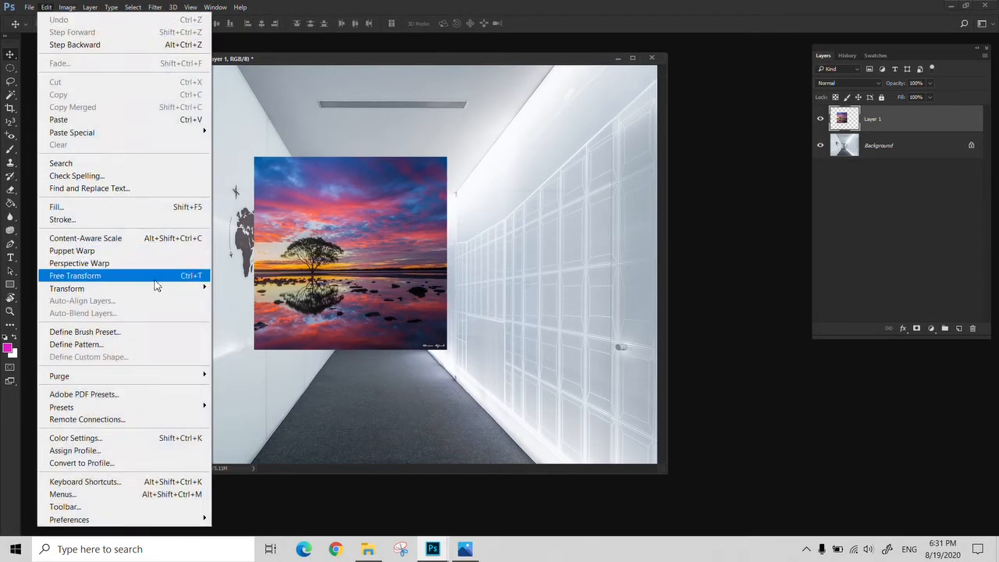
mouse_move(160, 291)
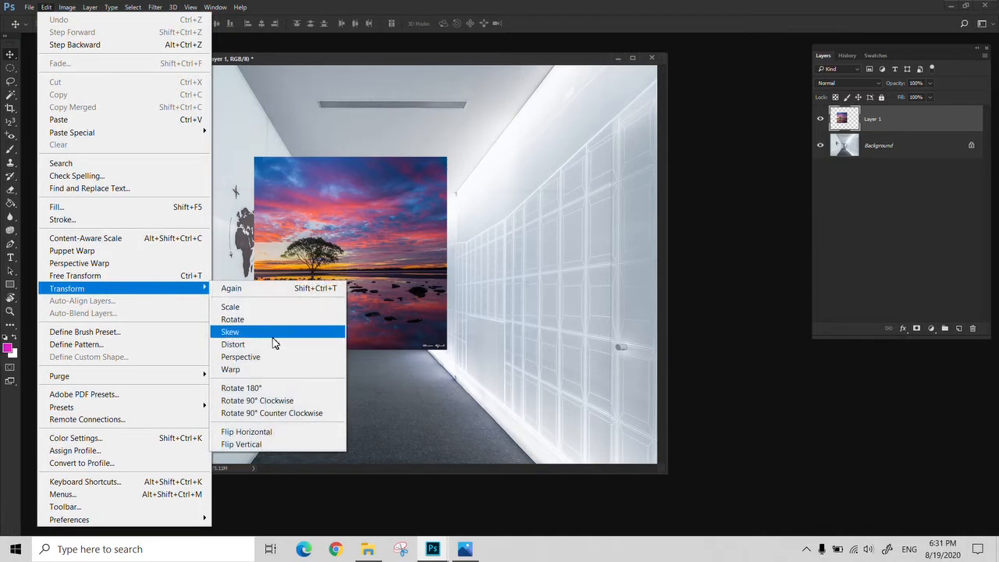
click(272, 335)
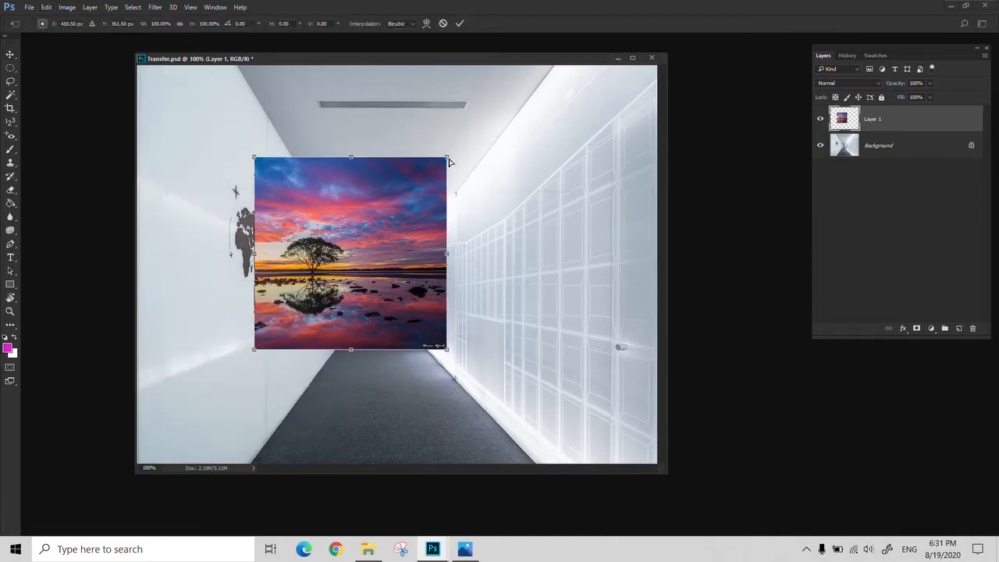
mouse_move(448, 161)
mouse_down()
mouse_move(450, 150)
mouse_move(471, 217)
mouse_move(458, 158)
mouse_up()
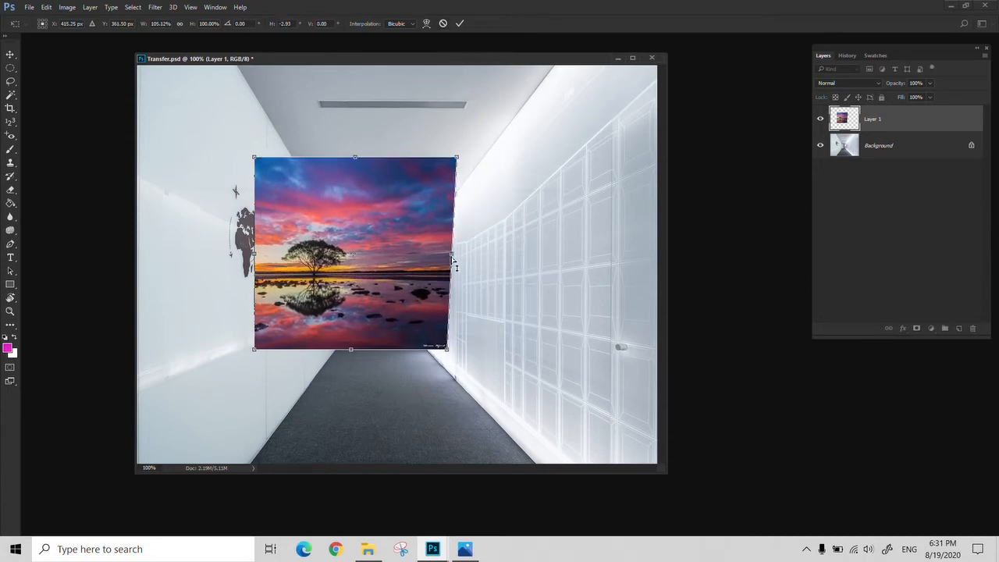
drag(453, 260, 452, 240)
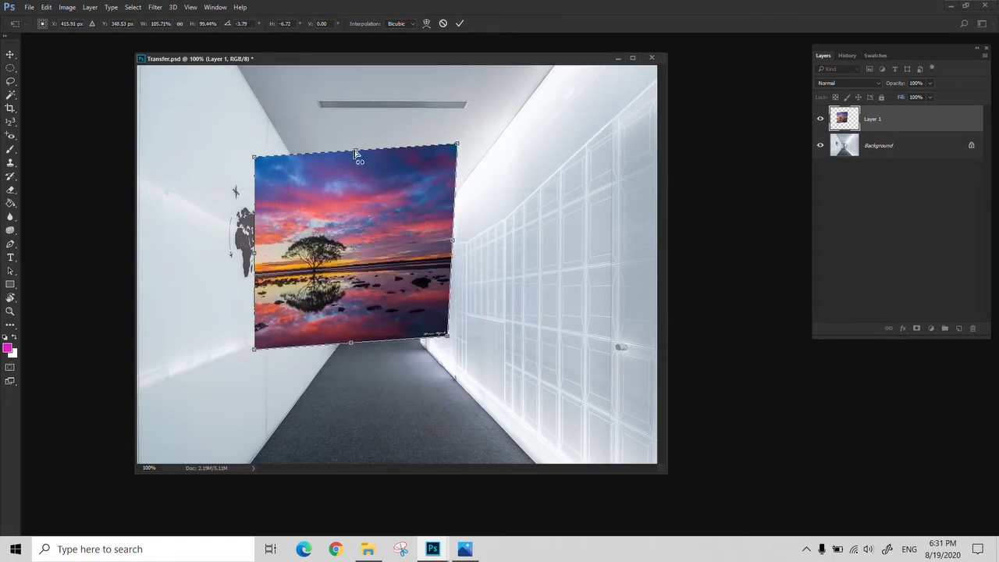
drag(356, 154, 363, 204)
click(443, 23)
Step: Try the Distort transform on the sunset image by shifting its edges and narrowing it, and discard the change
click(67, 7)
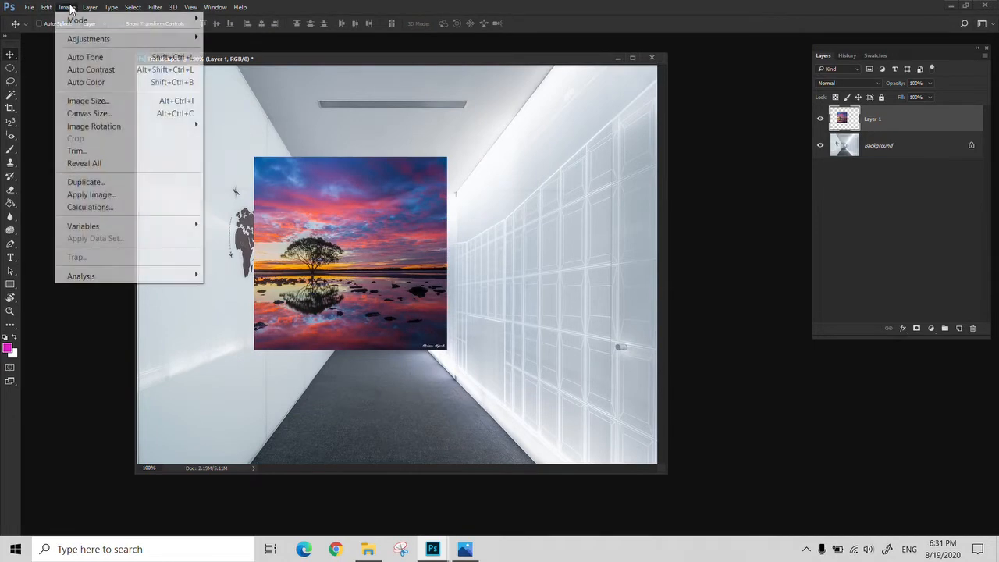
mouse_move(47, 7)
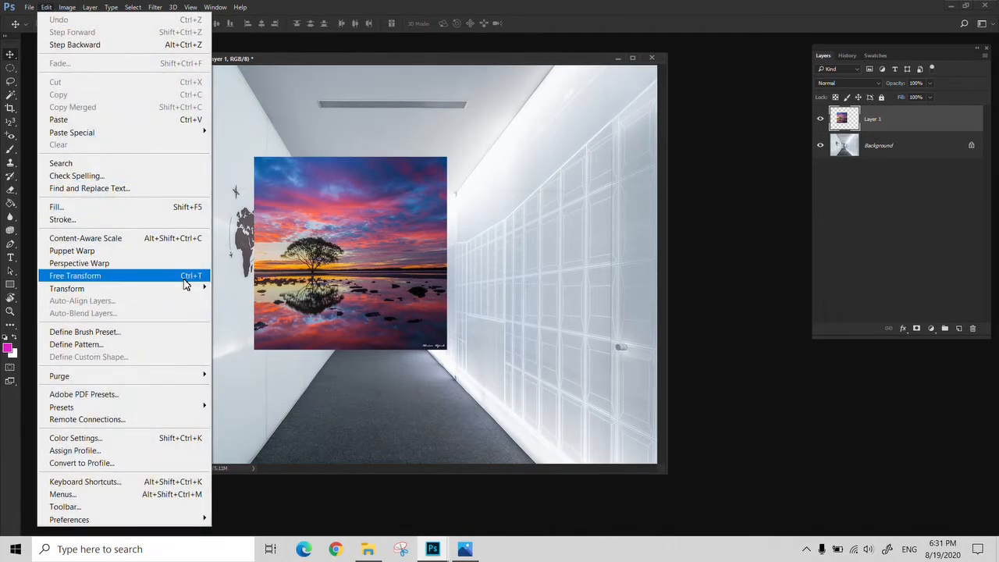
mouse_move(179, 288)
click(284, 344)
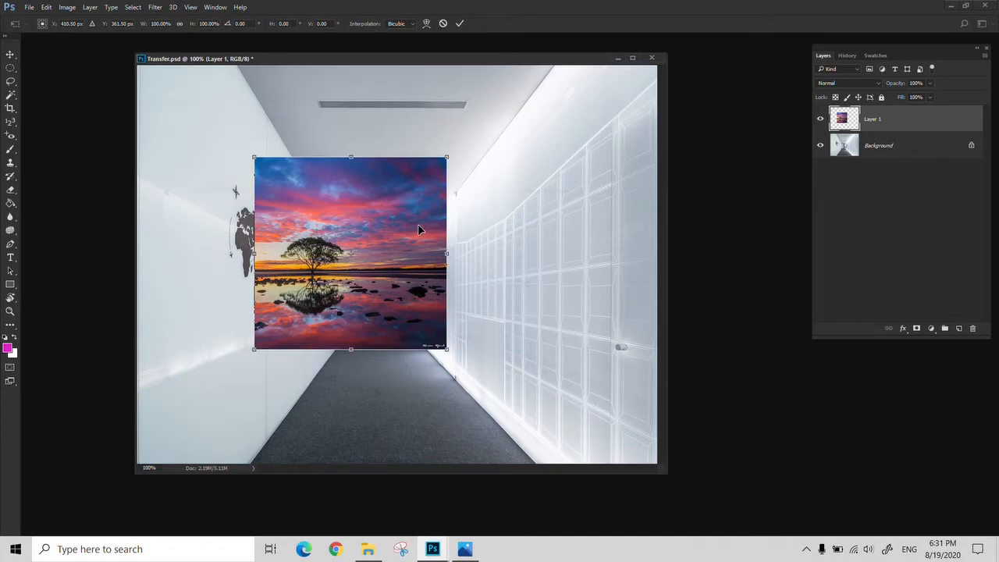
mouse_move(448, 256)
mouse_down()
mouse_move(442, 223)
mouse_move(447, 299)
mouse_move(443, 244)
mouse_move(445, 253)
mouse_up()
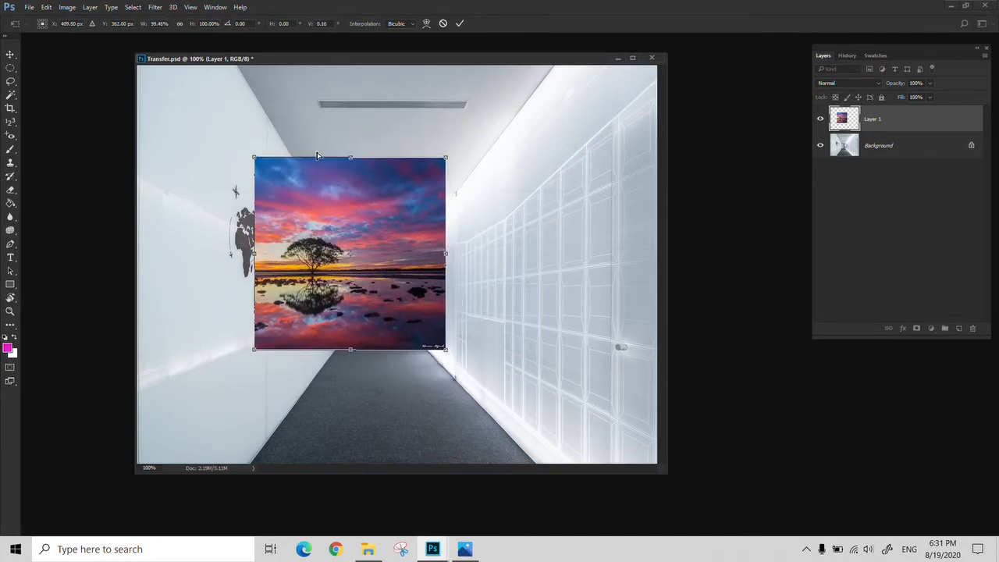
mouse_move(351, 161)
mouse_down()
mouse_move(334, 159)
mouse_move(346, 159)
mouse_up()
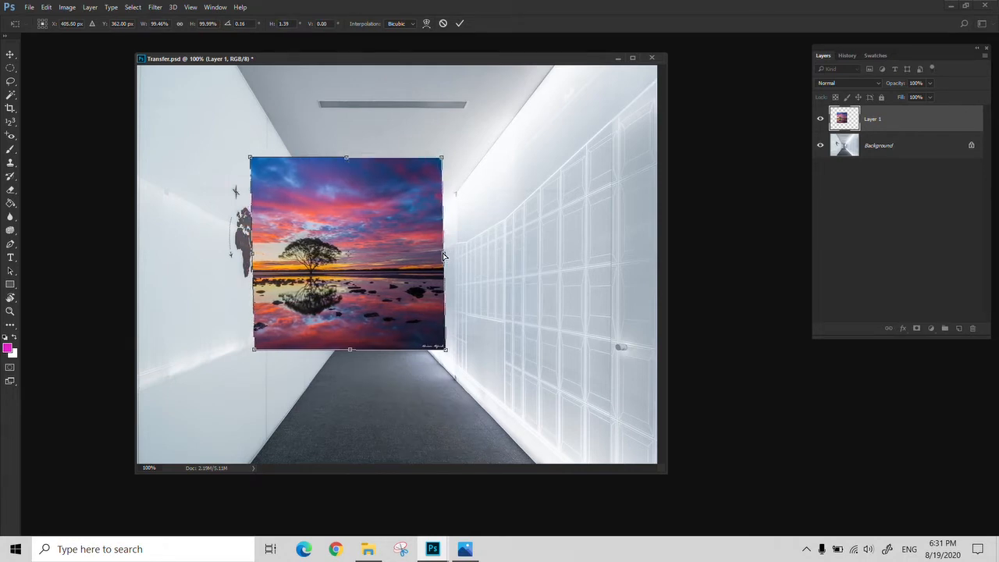
drag(443, 256, 373, 258)
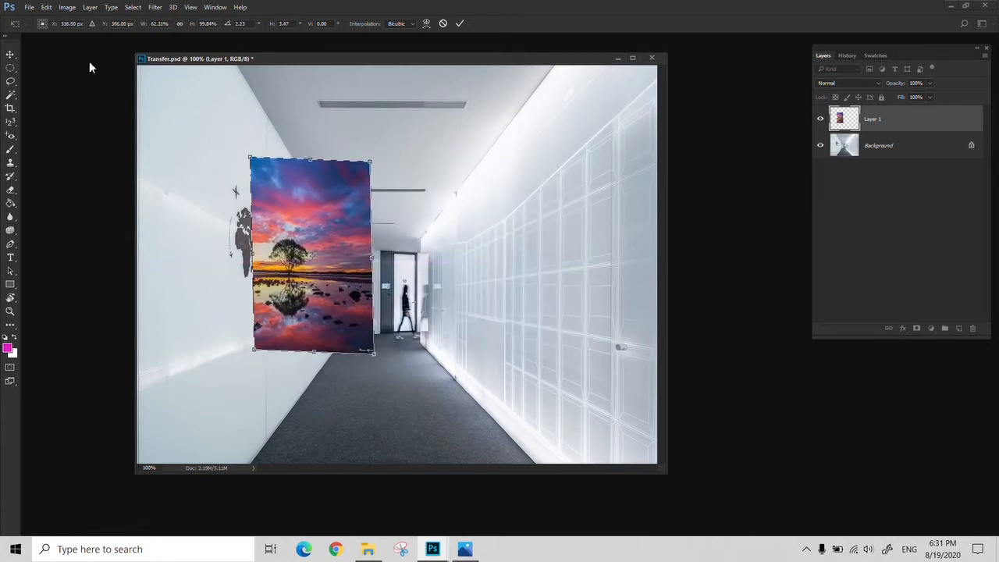
click(443, 24)
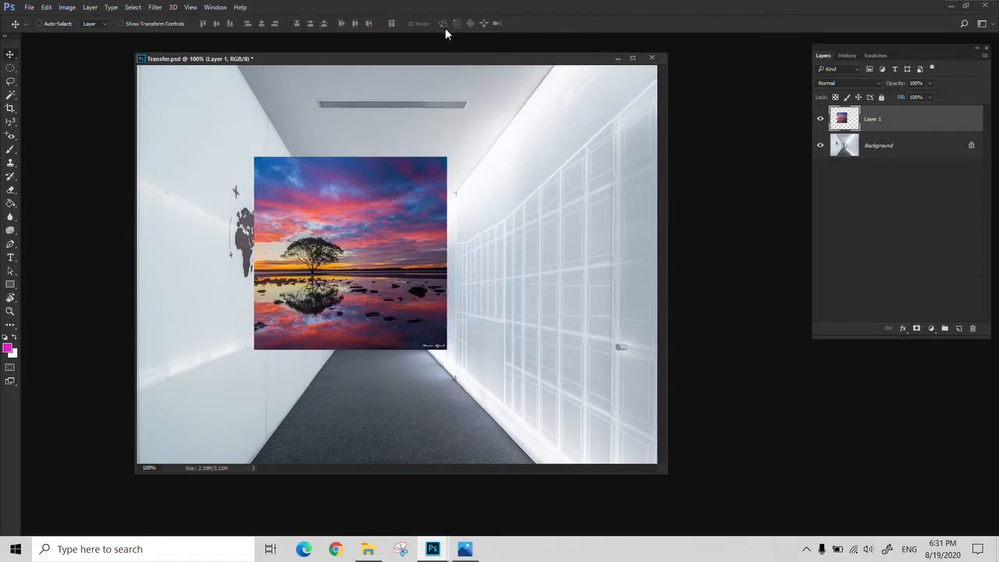
Step: Move the sunset image onto the corridor's right wall within a Perspective transform
click(67, 8)
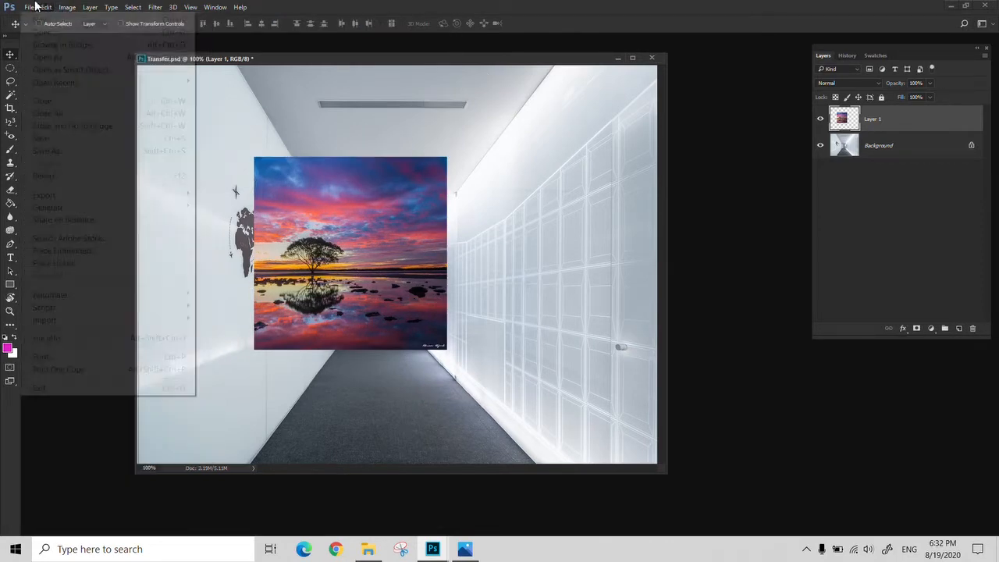
mouse_move(46, 7)
mouse_move(179, 291)
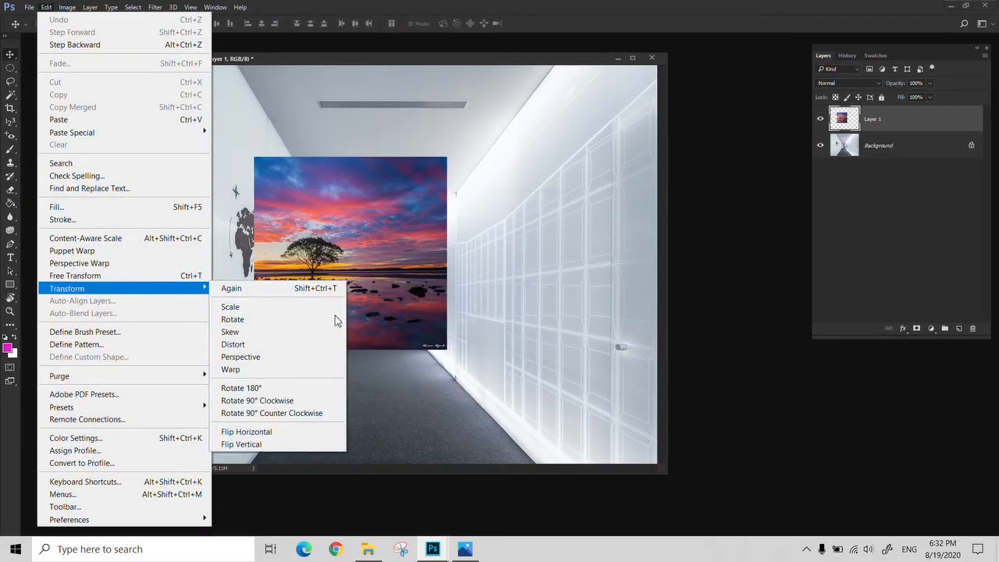
click(282, 356)
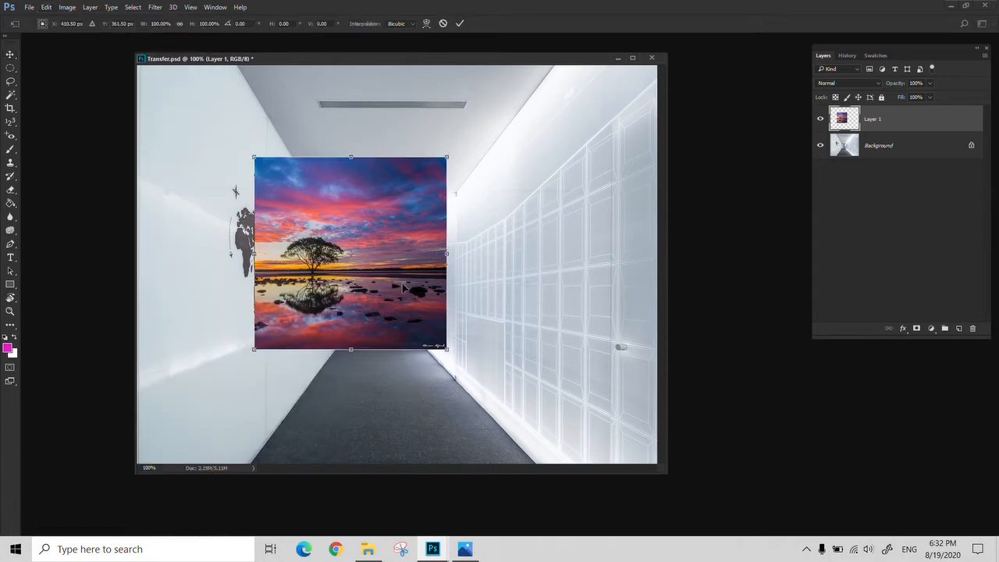
drag(382, 284, 284, 239)
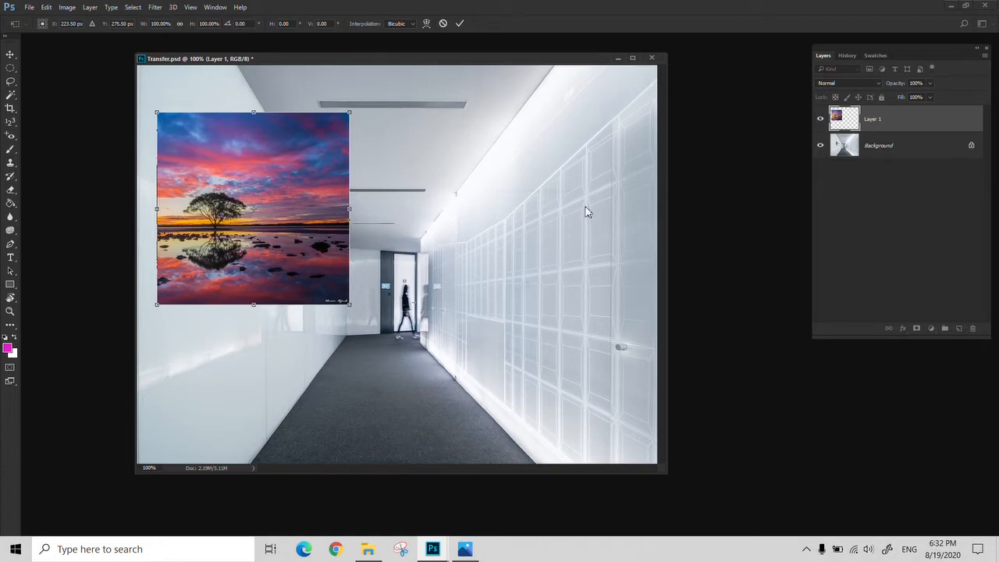
drag(322, 220, 614, 268)
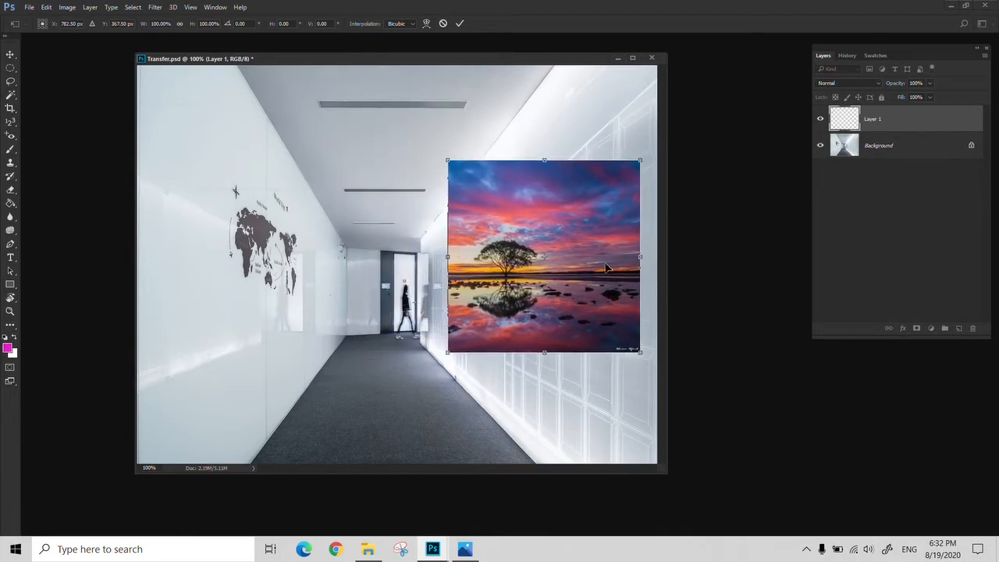
Step: Try fitting the sunset image to the corridor's right wall with Perspective by shrinking its far edge and enlarging its near edge, and undo it
drag(448, 164, 447, 217)
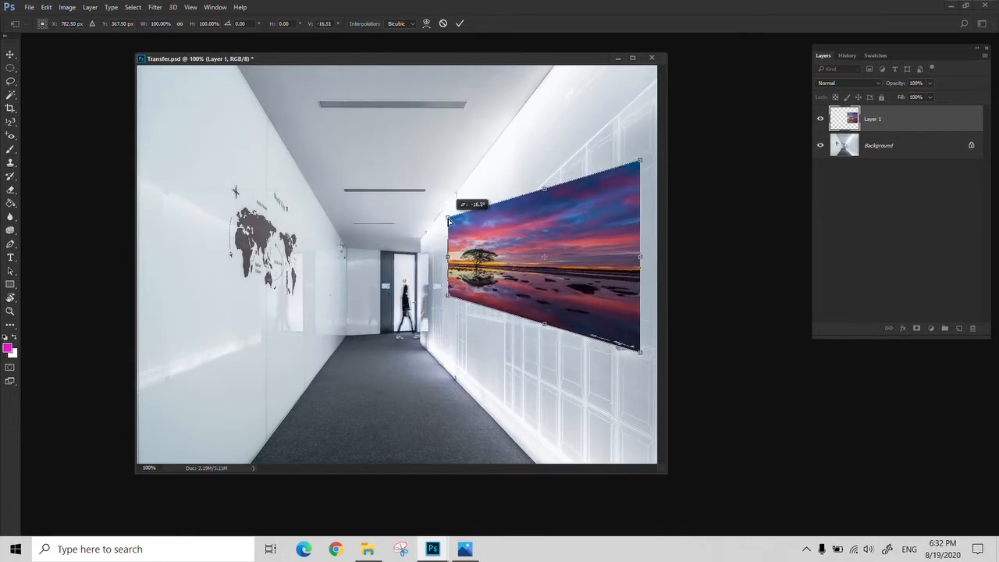
drag(569, 256, 636, 298)
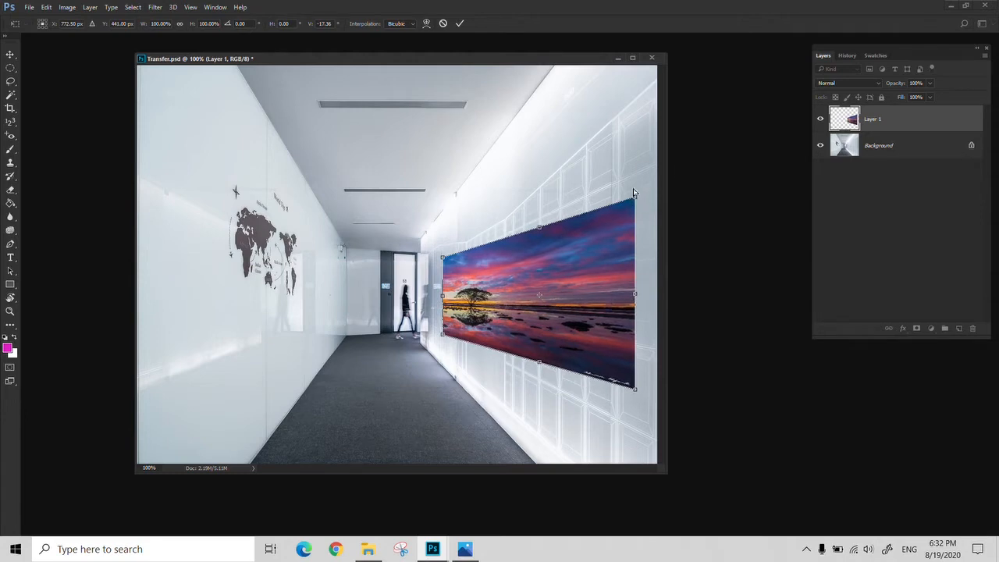
drag(634, 192, 640, 134)
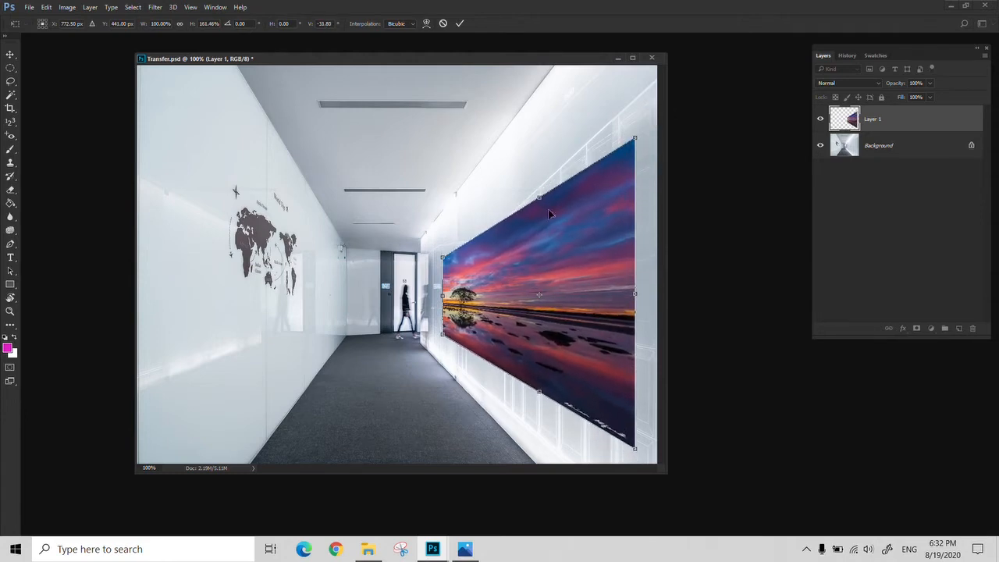
drag(445, 301, 445, 297)
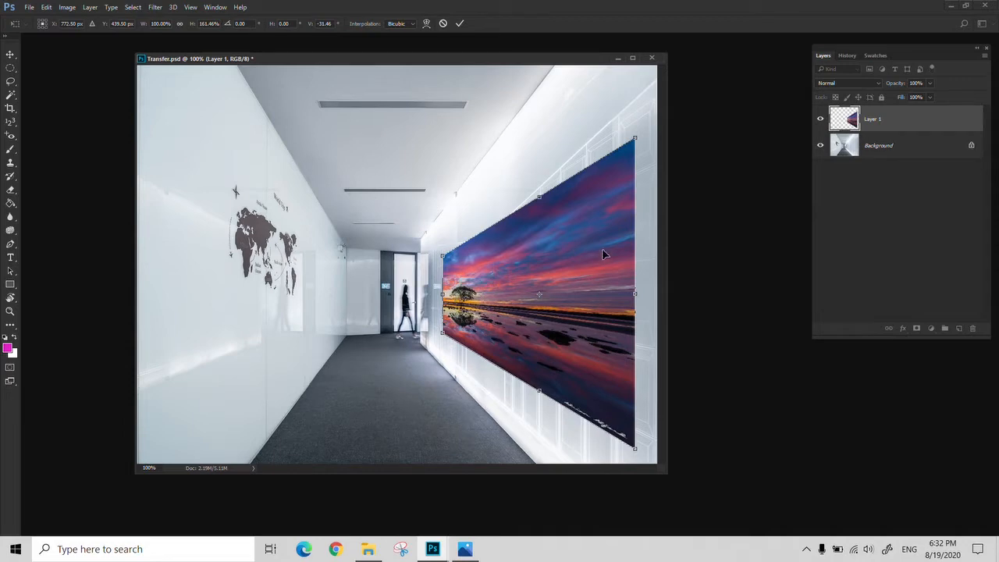
key(Return)
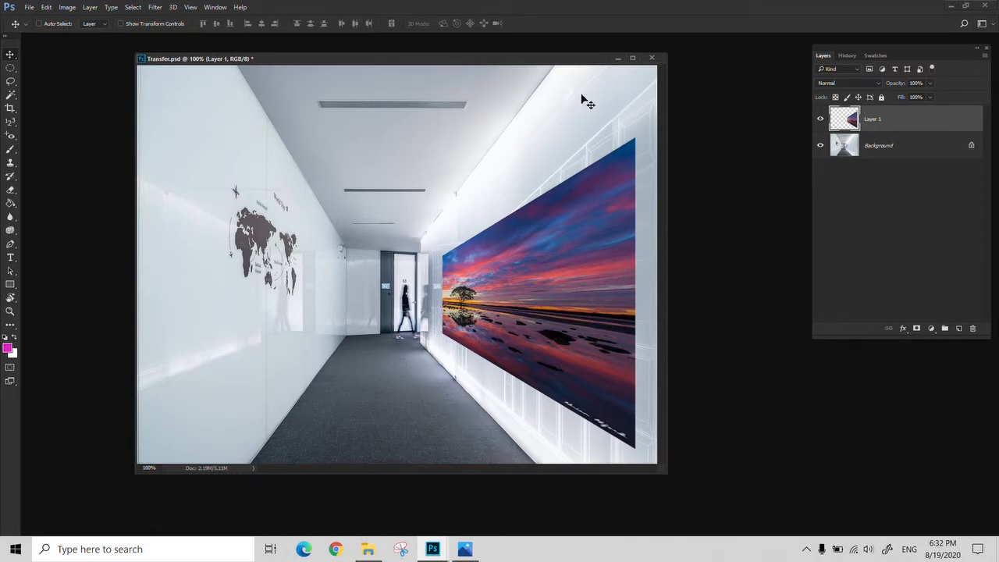
key(ctrl)
key(ctrl+z)
Step: Try the Warp transform on the sunset image by bending its left side and pulling its right corners outward, and undo the warp
click(74, 7)
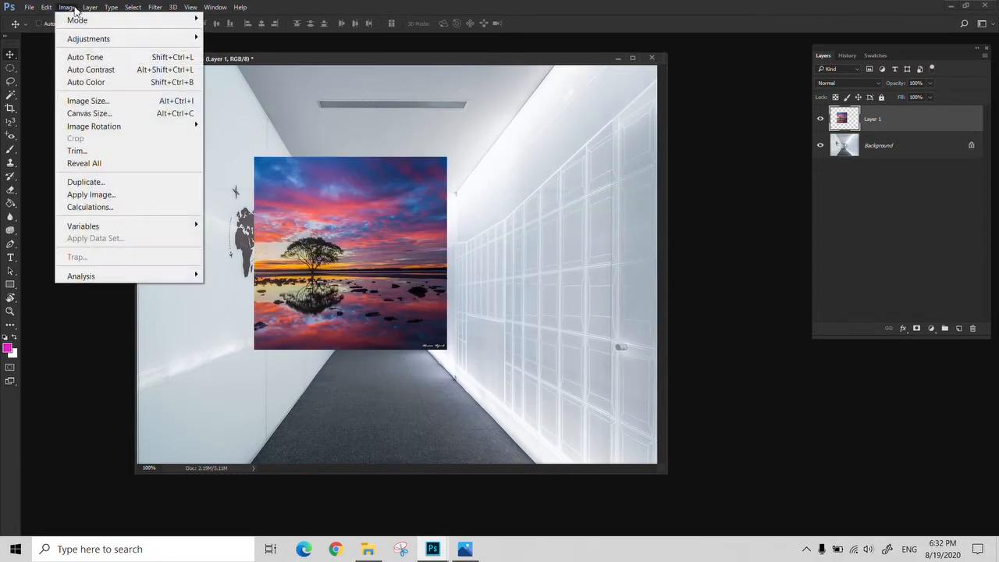
mouse_move(134, 129)
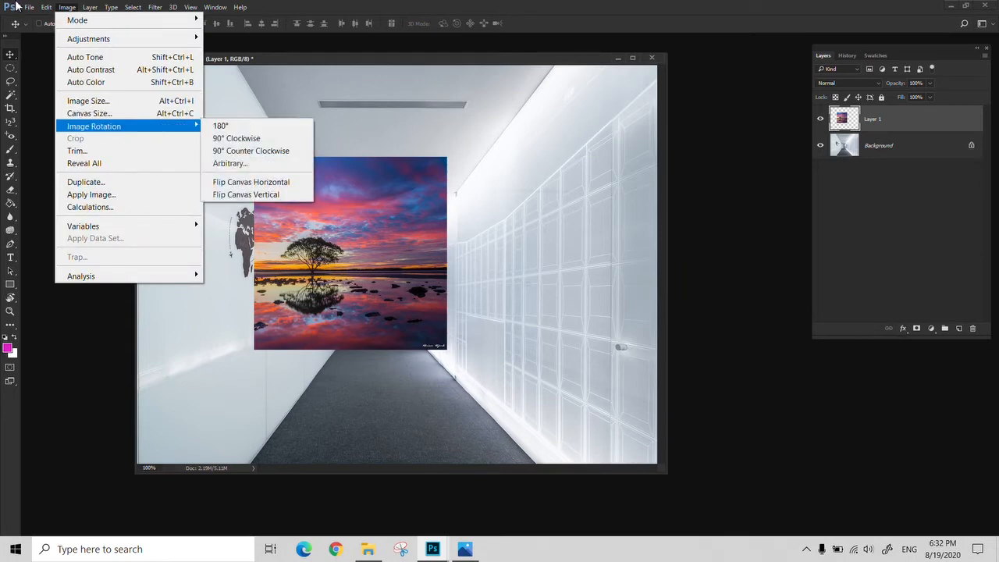
mouse_move(47, 6)
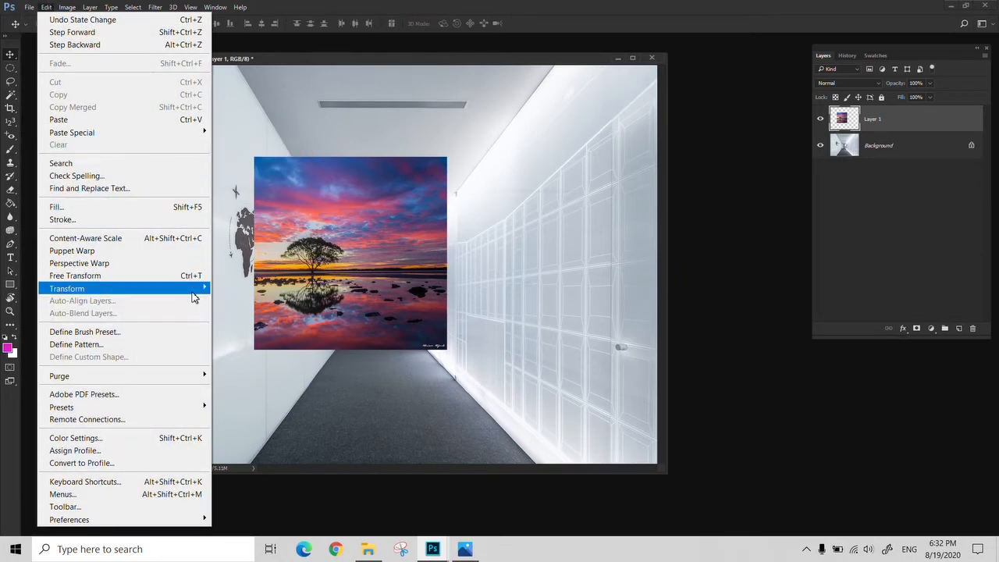
mouse_move(194, 290)
click(289, 374)
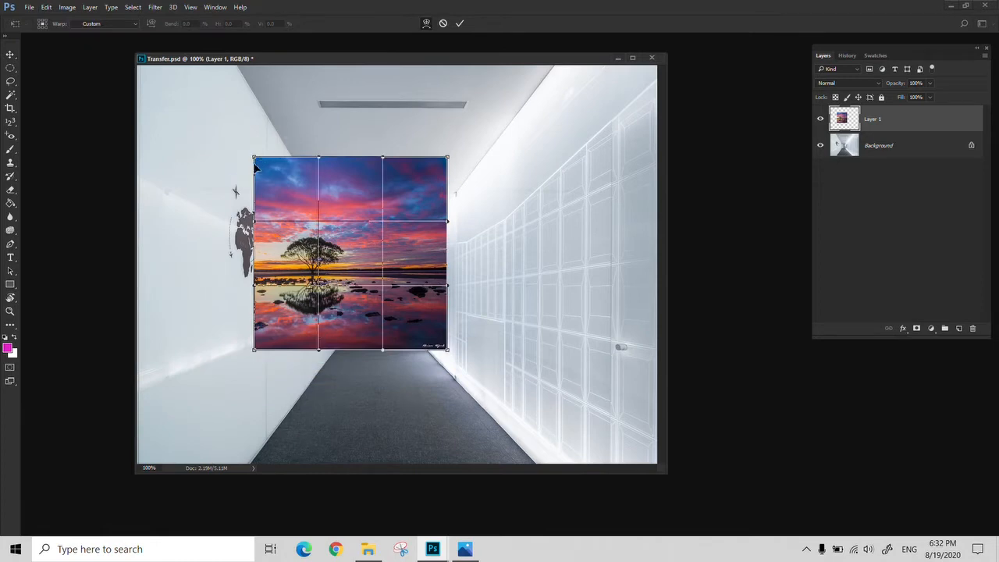
mouse_move(253, 160)
mouse_down()
mouse_move(283, 191)
mouse_move(232, 178)
mouse_move(231, 158)
mouse_move(256, 161)
mouse_up()
drag(259, 257, 228, 262)
drag(419, 268, 434, 378)
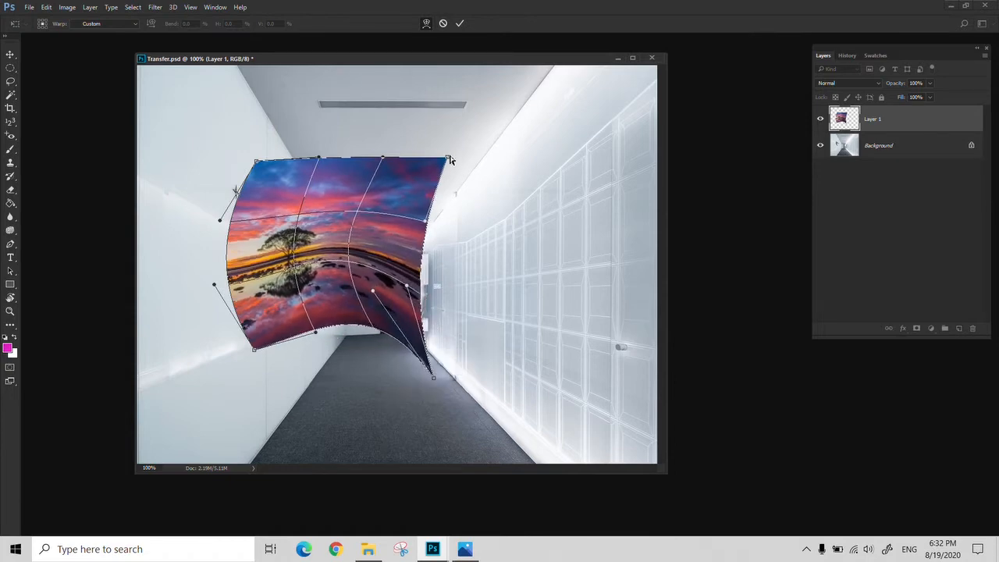
drag(449, 160, 492, 147)
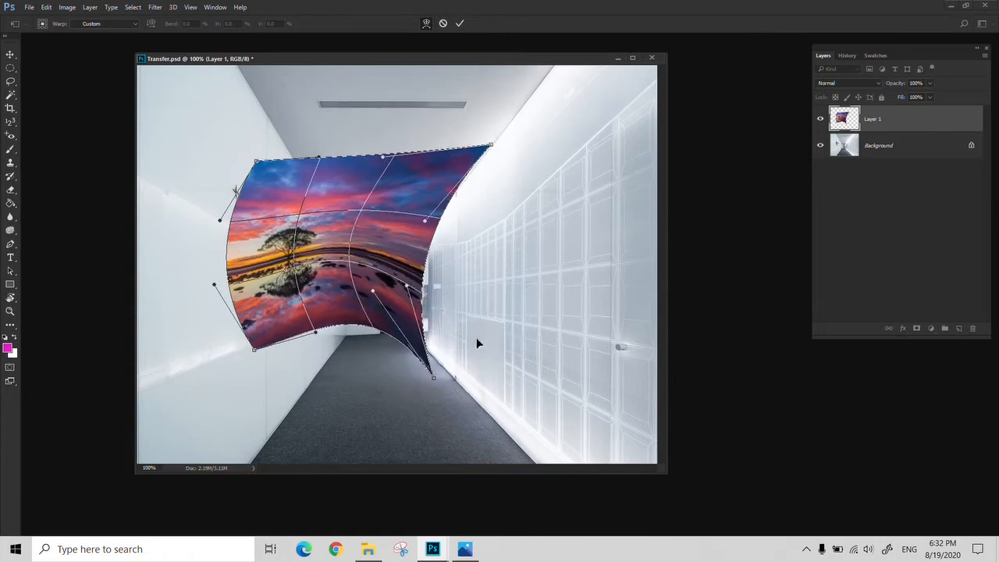
click(460, 24)
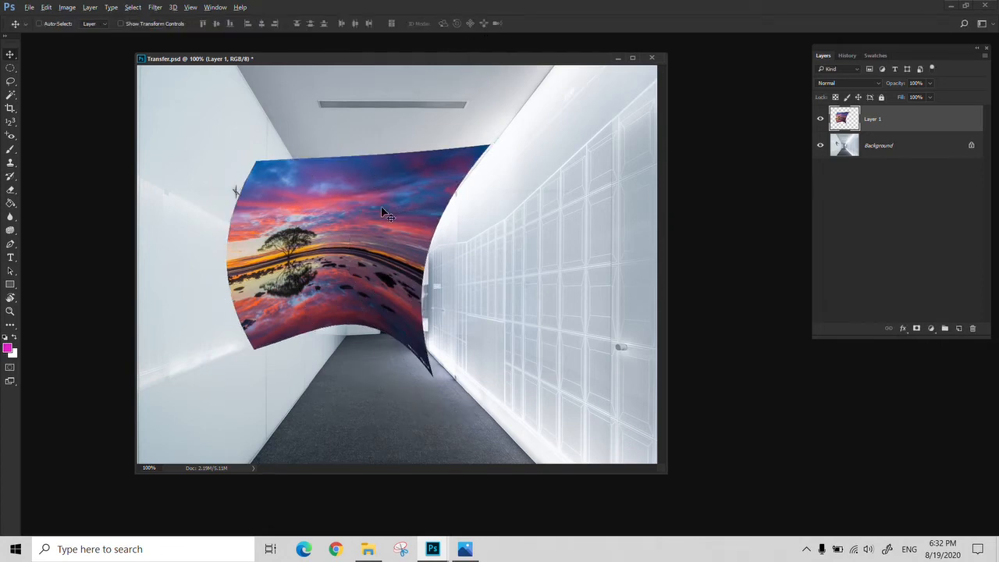
key(ctrl+z)
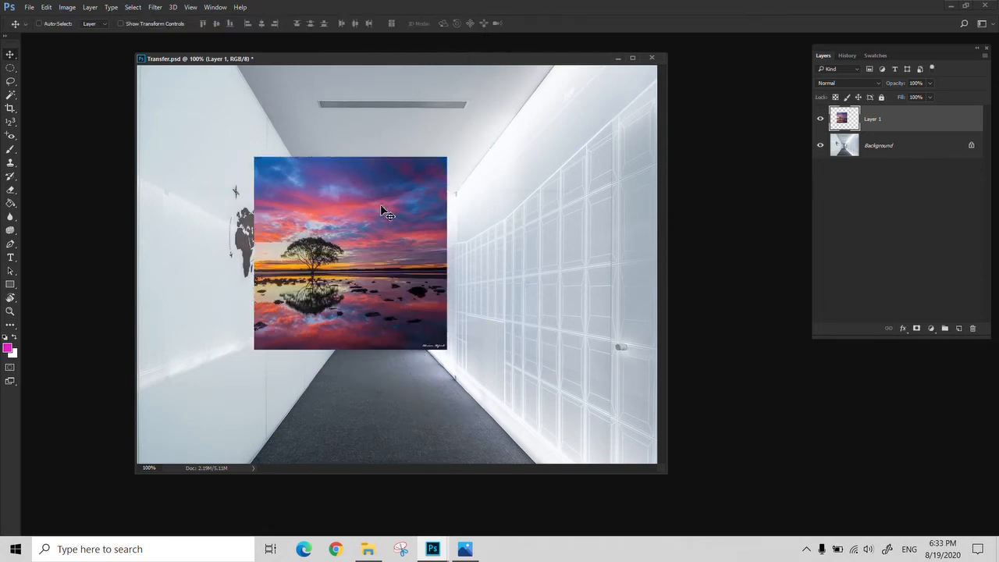
Step: Try the Rotate transform on the sunset image freehand and at exactly 45 degrees, and discard the rotation
key(t)
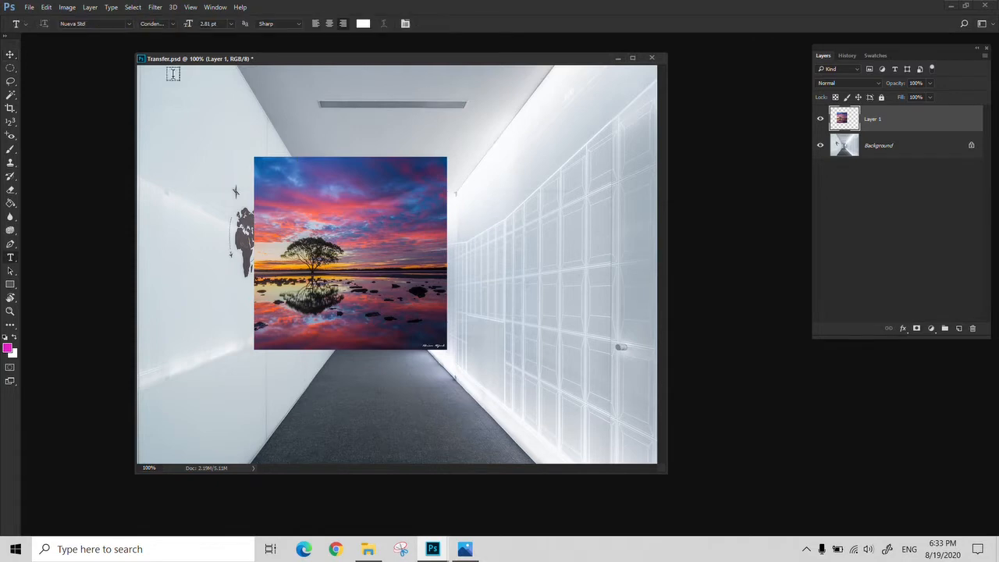
click(66, 7)
mouse_move(48, 8)
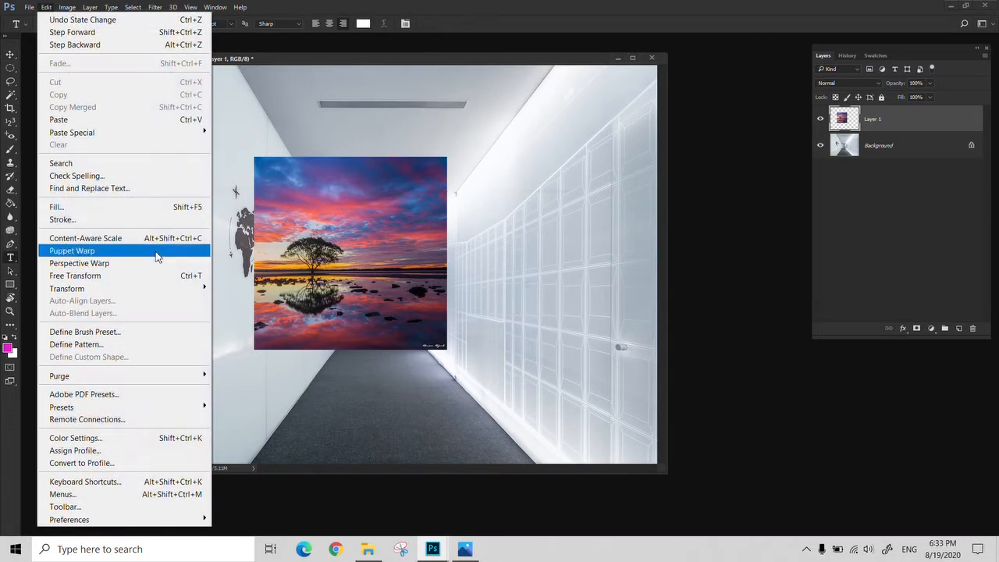
mouse_move(109, 291)
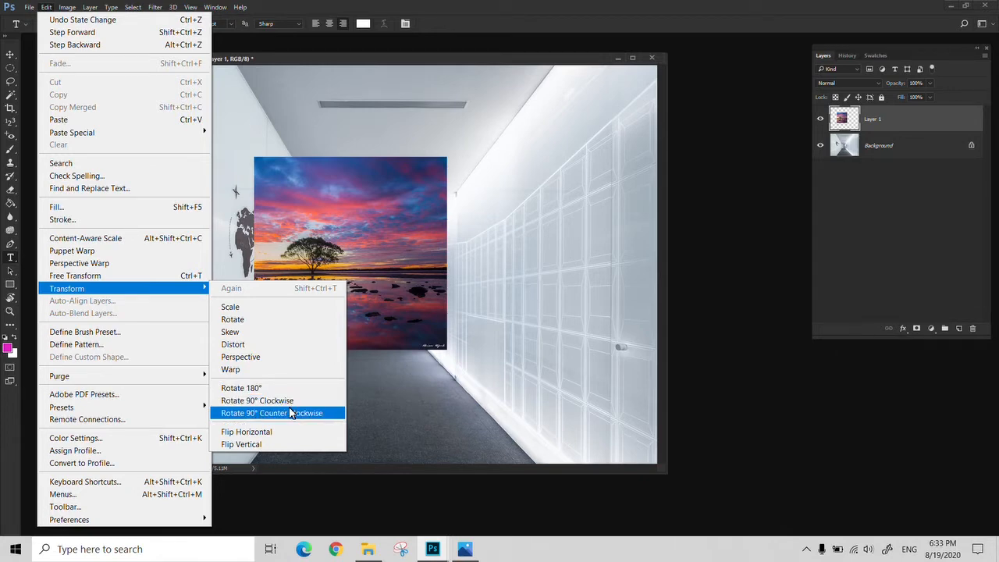
click(269, 320)
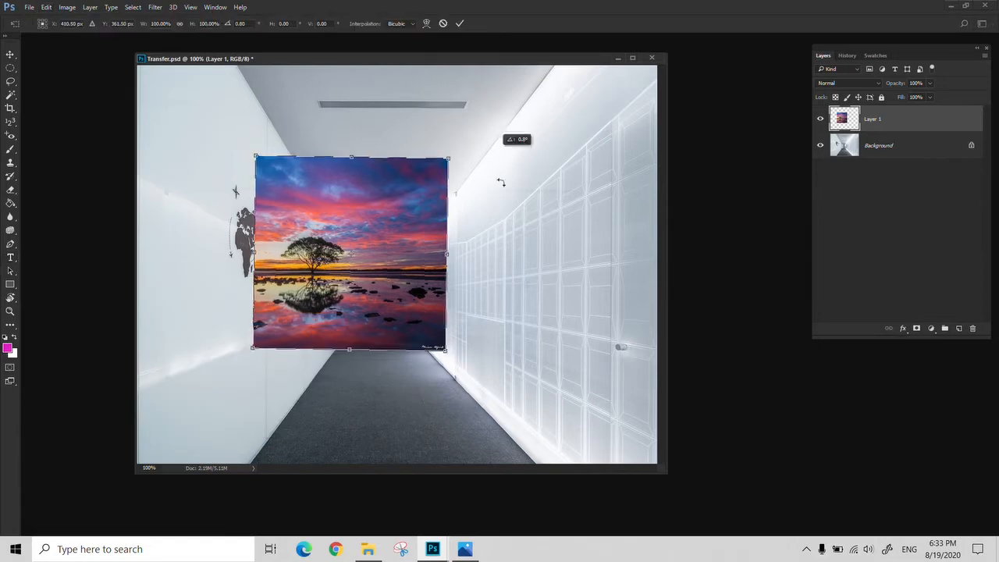
drag(500, 181, 528, 270)
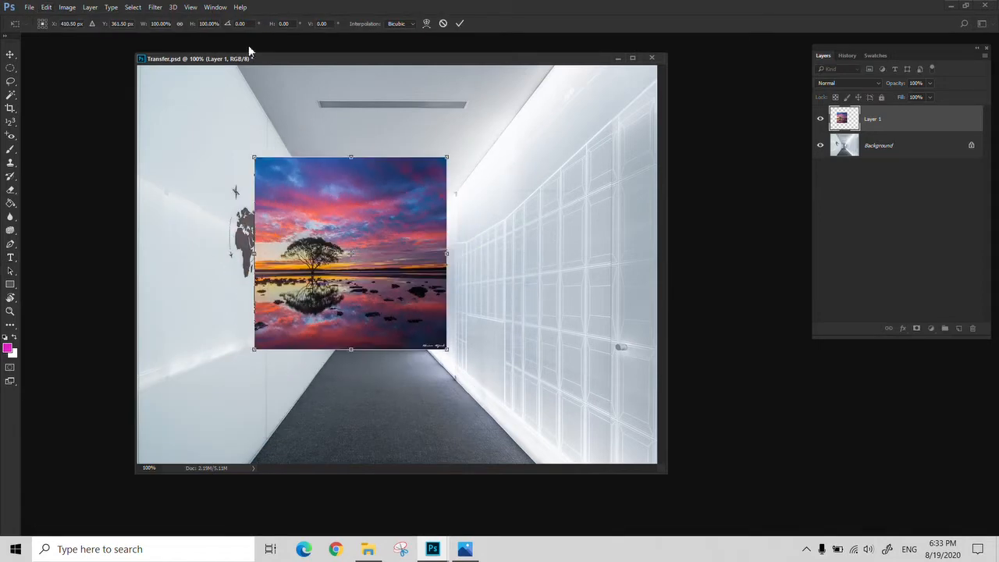
click(239, 24)
text(45)
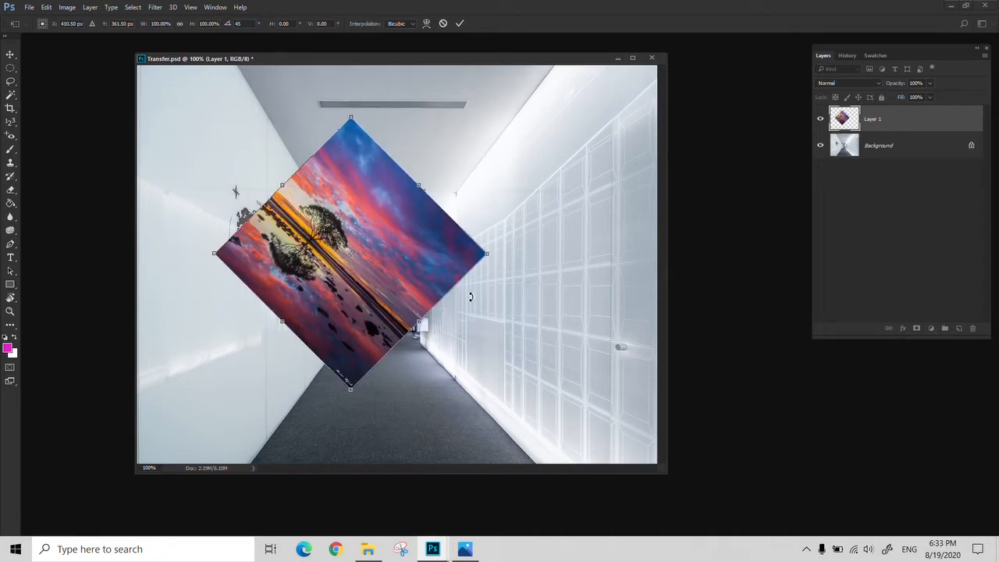
click(443, 23)
Step: Try Flip Horizontal on the sunset image, compare it with the original, and undo the flip
click(69, 8)
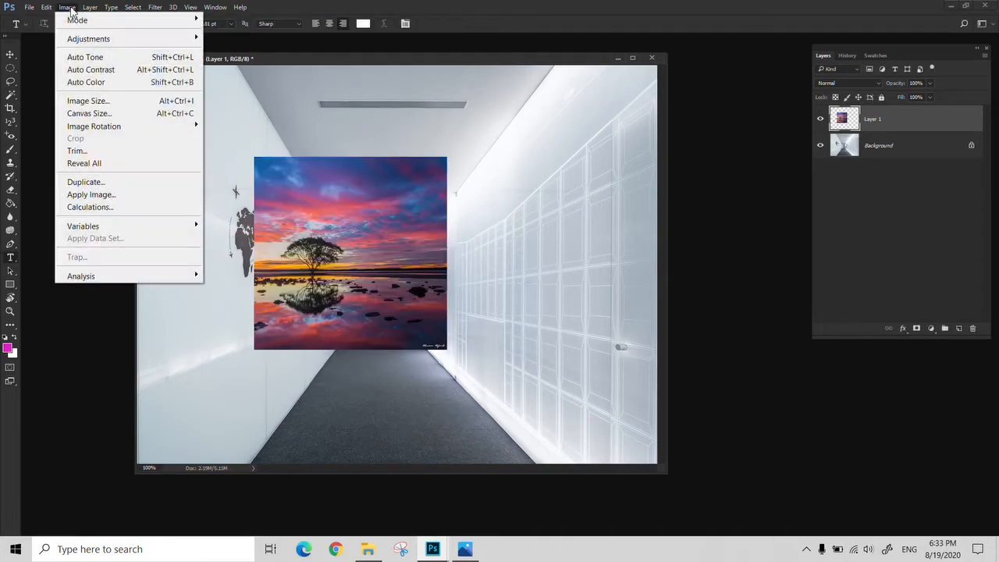
mouse_move(46, 8)
mouse_move(181, 290)
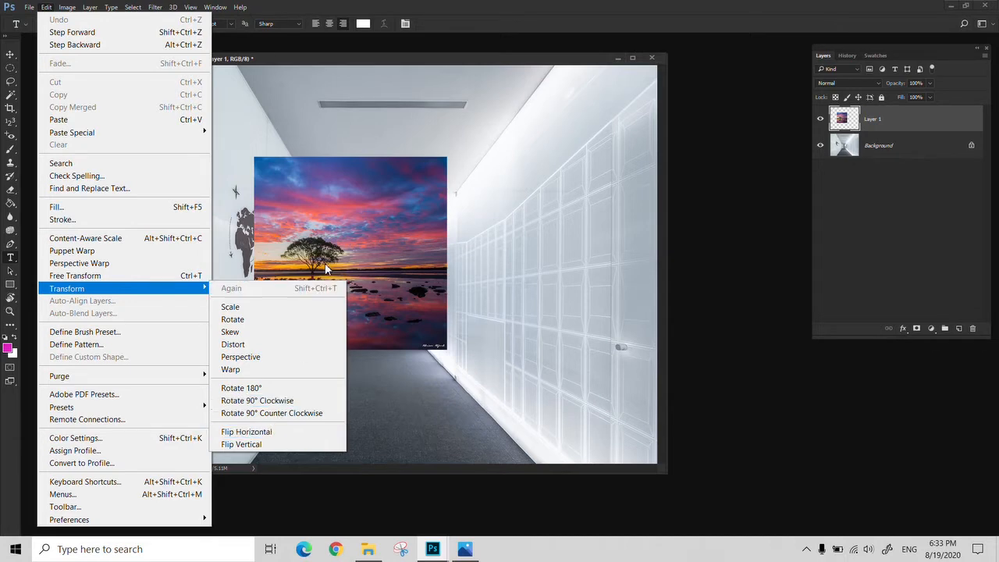
click(289, 437)
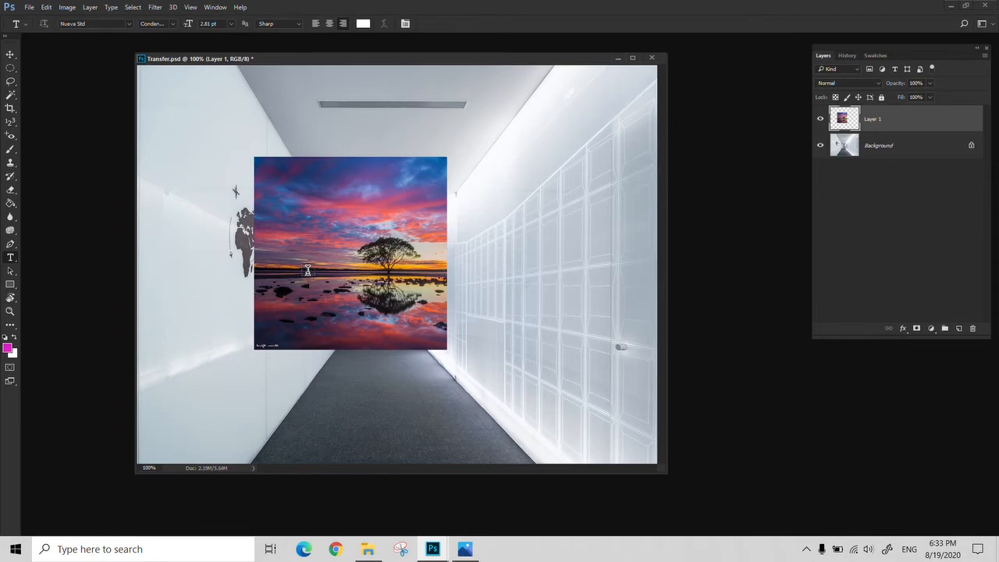
key(ctrl+z)
key(ctrl+shift+z)
key(ctrl+z)
Step: Try Flip Vertical on the sunset image and undo the flip
click(47, 8)
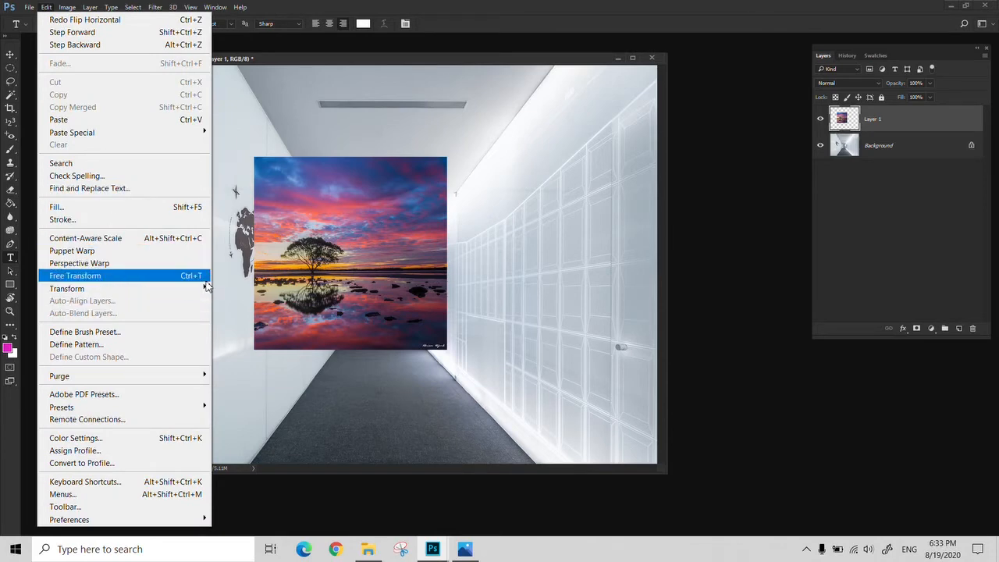
mouse_move(144, 289)
click(300, 445)
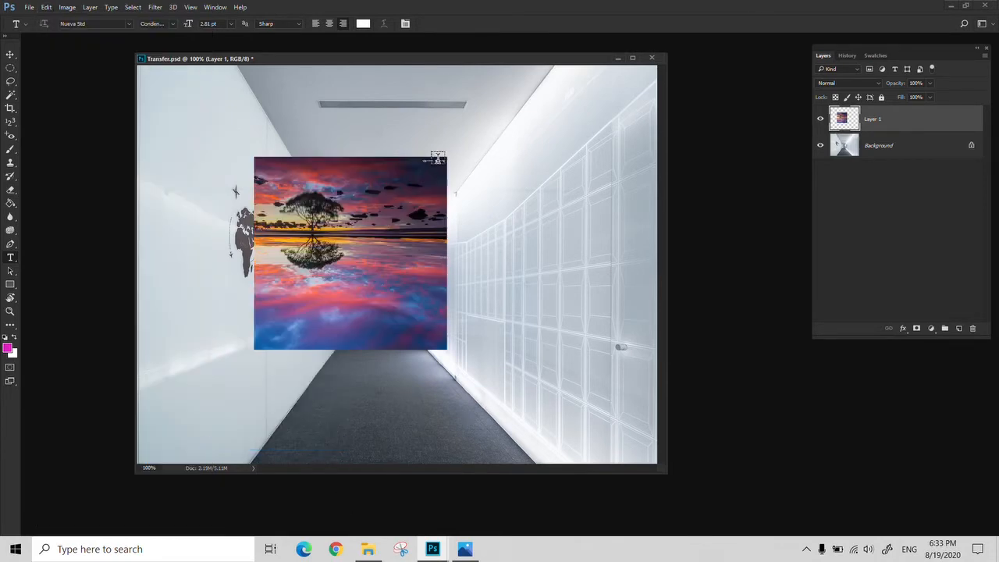
key(ctrl+z)
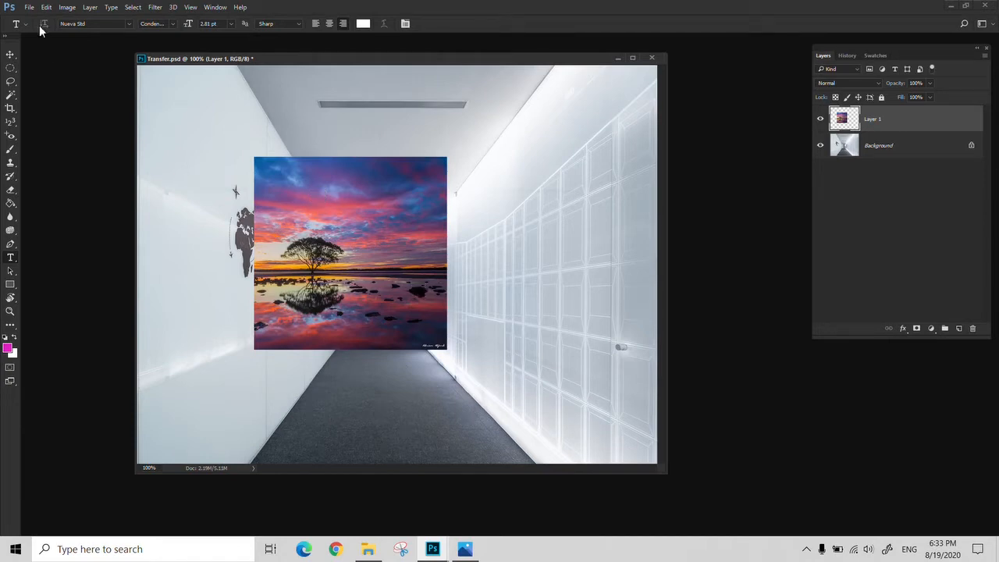
click(67, 7)
mouse_move(49, 8)
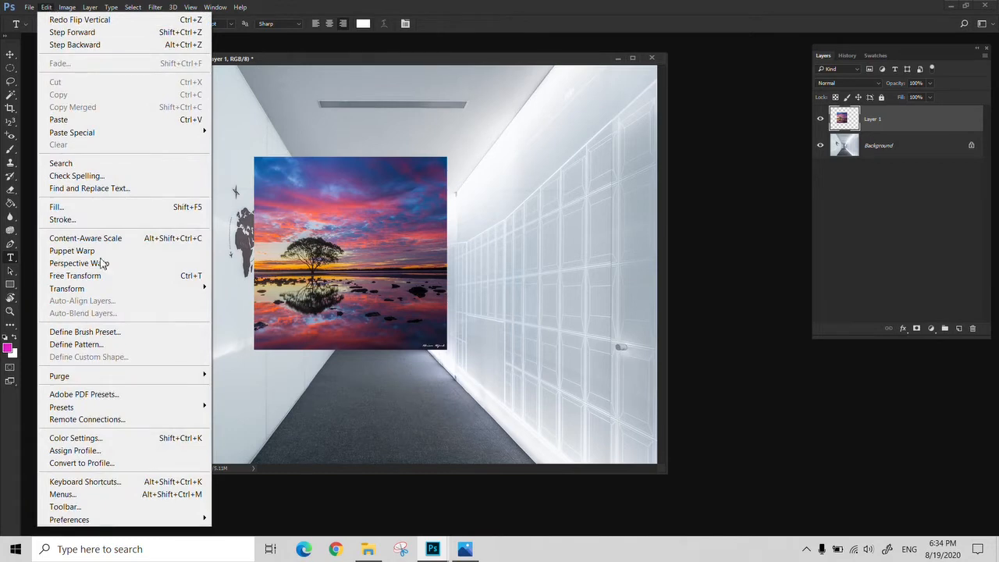
mouse_move(134, 290)
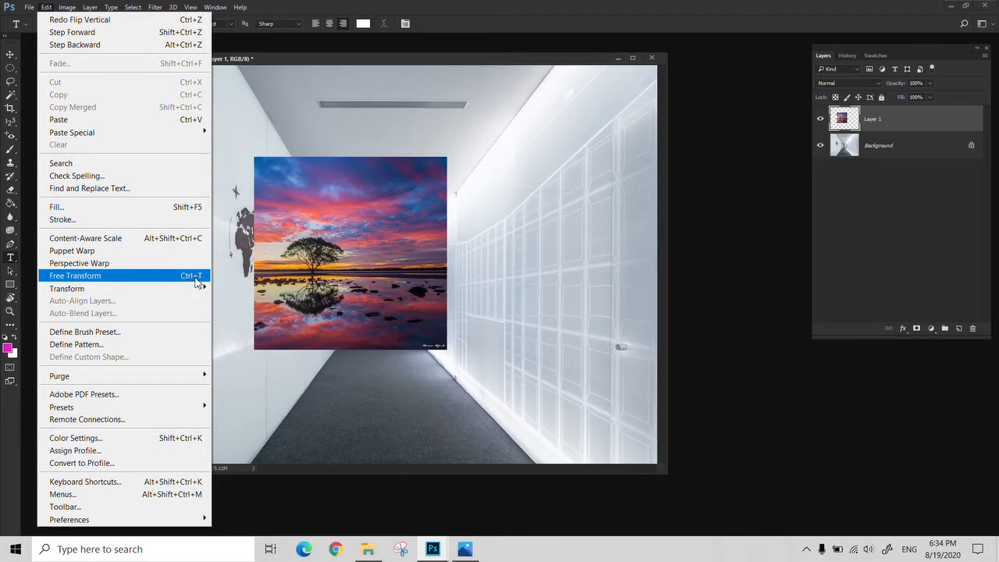
click(380, 67)
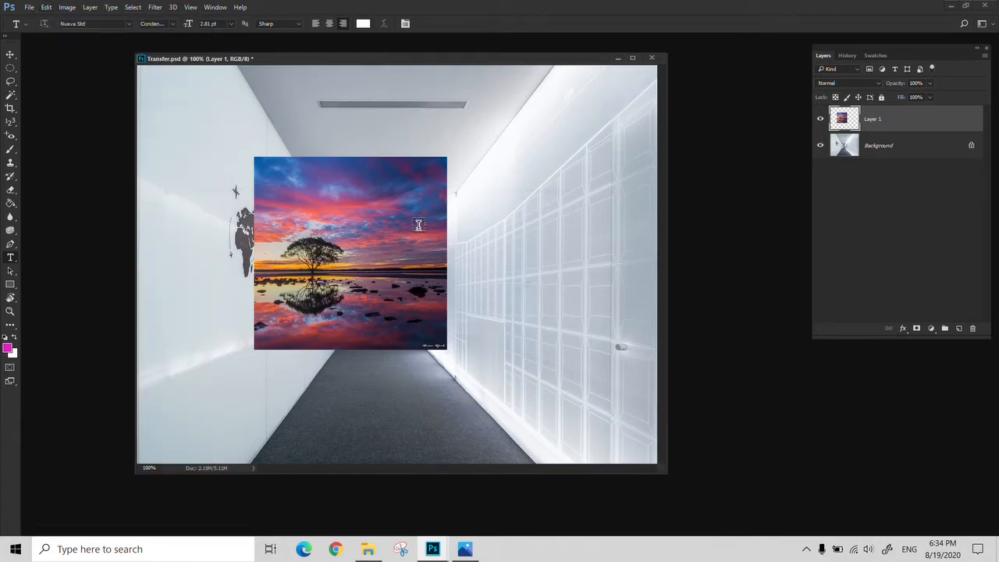
Step: Scale the sunset image down proportionally to about 92% with Free Transform, keeping its lower-left corner in place
key(ctrl+t)
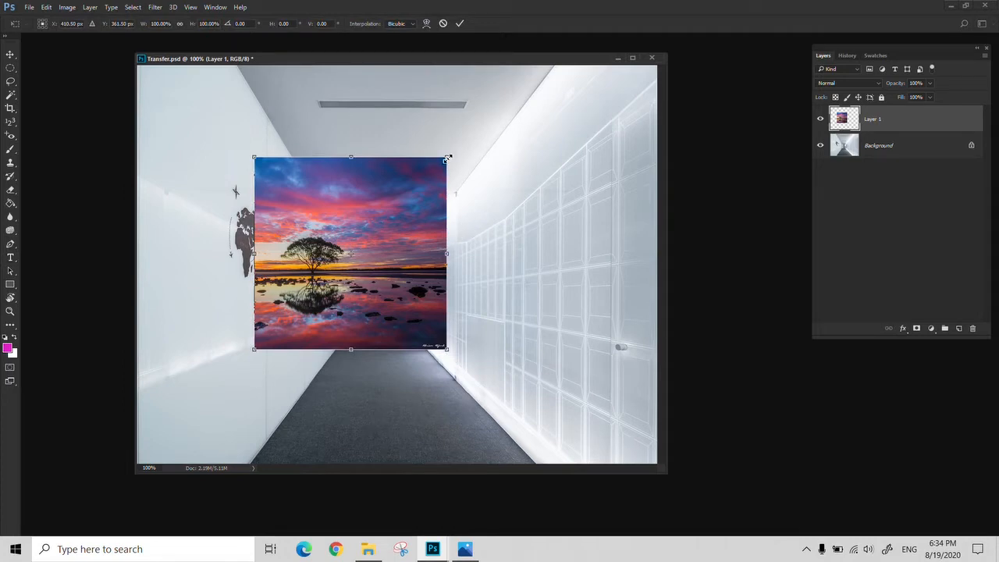
drag(447, 158, 433, 173)
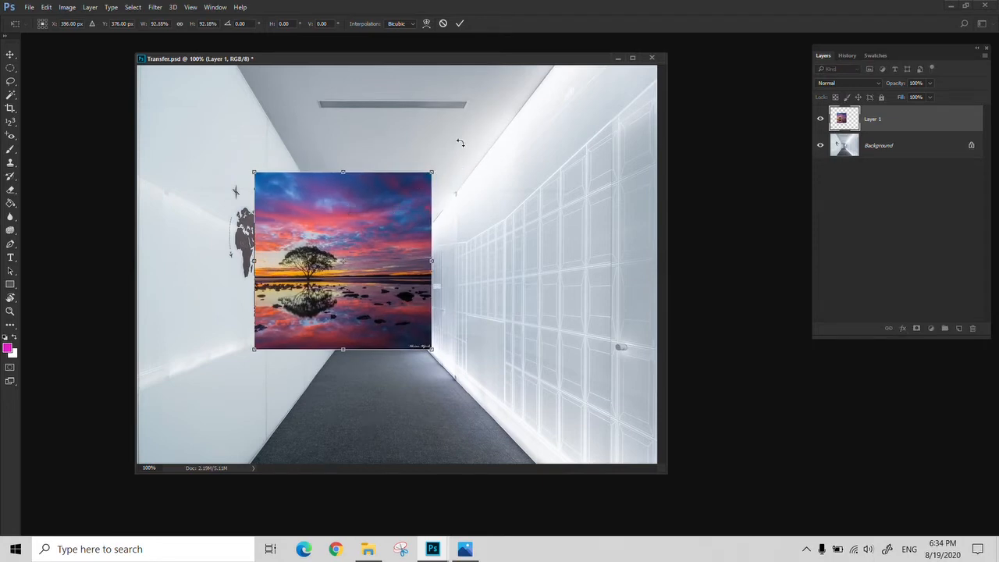
mouse_move(460, 143)
mouse_down()
mouse_move(428, 75)
mouse_move(394, 98)
mouse_move(449, 156)
mouse_up()
drag(343, 174, 325, 175)
Step: Try the Flip Vertical option within the active Free Transform of the sunset image, and undo the flip
right_click(373, 235)
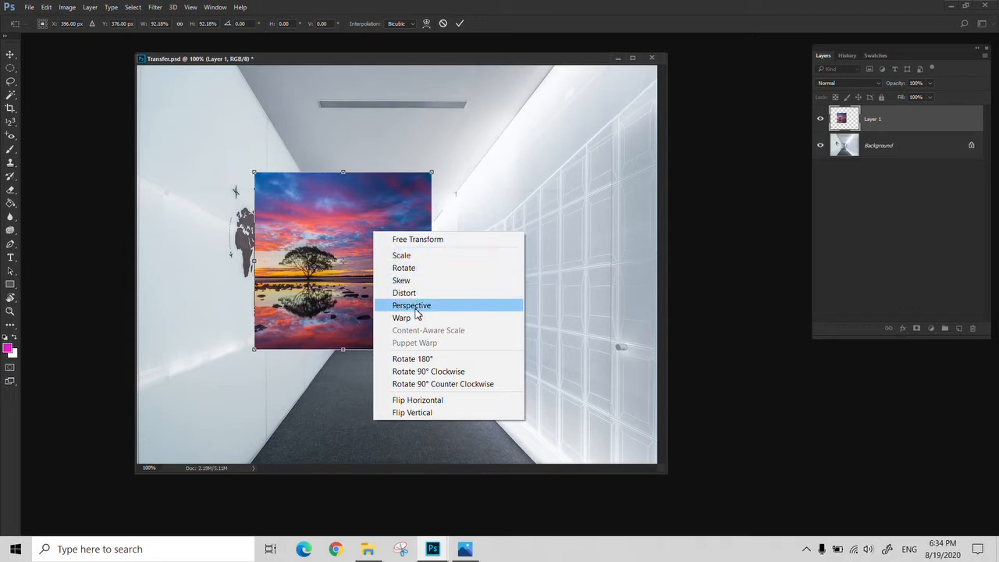
click(425, 413)
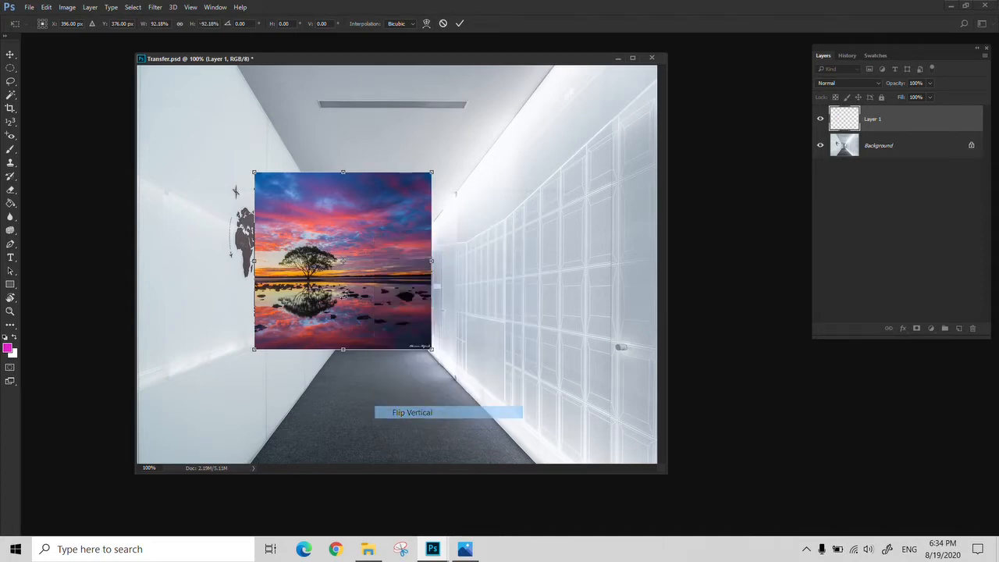
key(ctrl+z)
click(67, 7)
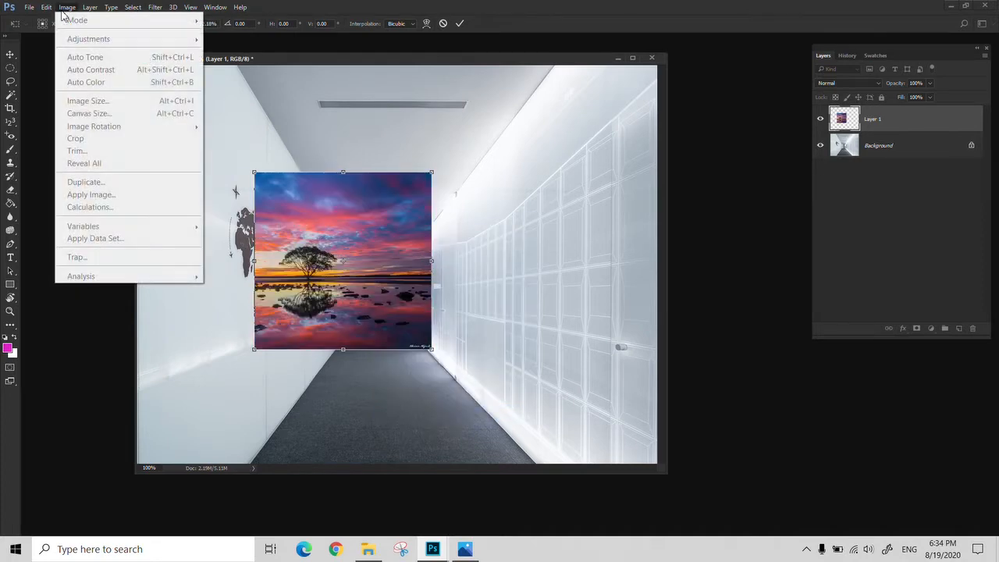
mouse_move(47, 7)
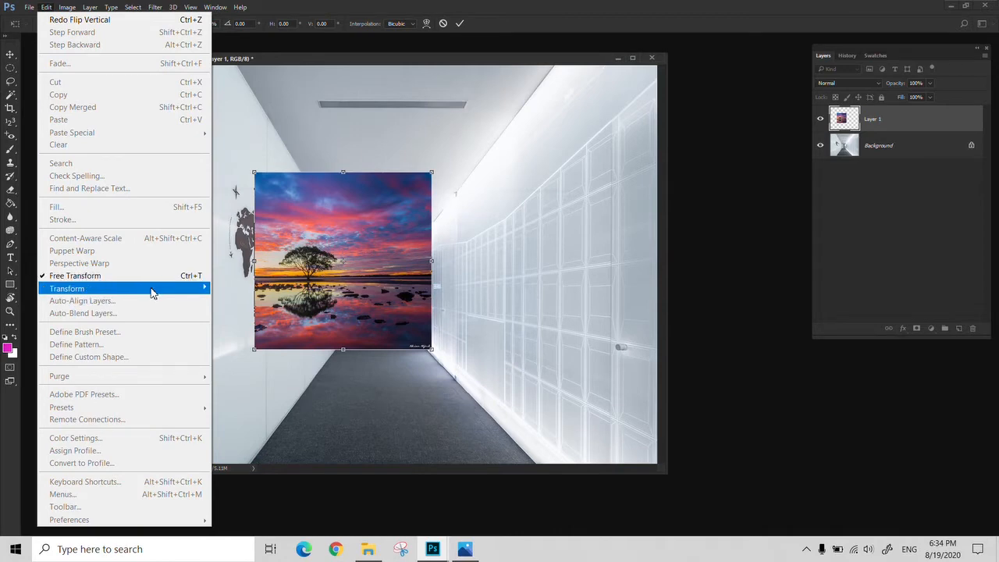
click(391, 229)
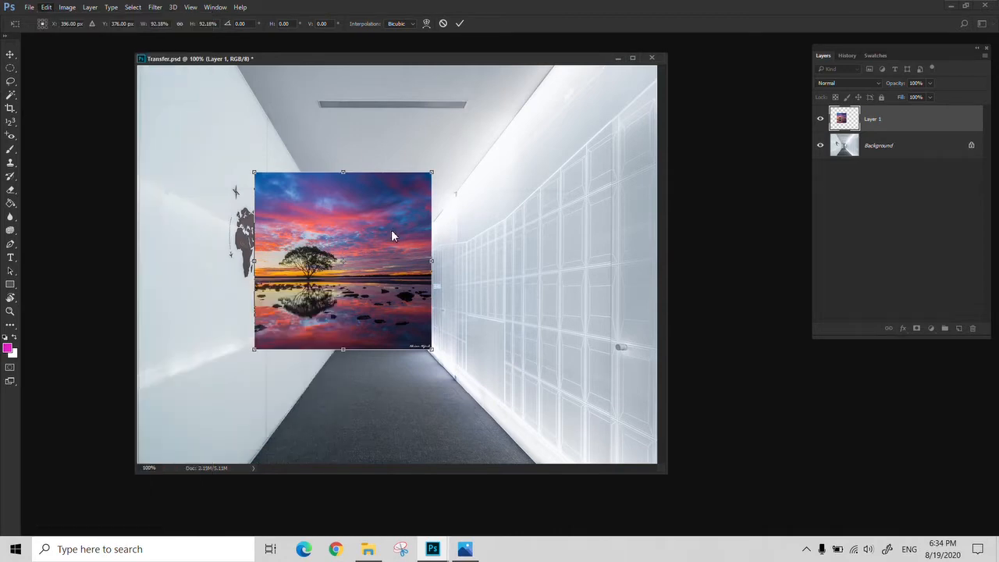
Step: Cancel the active transform and revert the document to its opening Transfer.psd snapshot
click(441, 24)
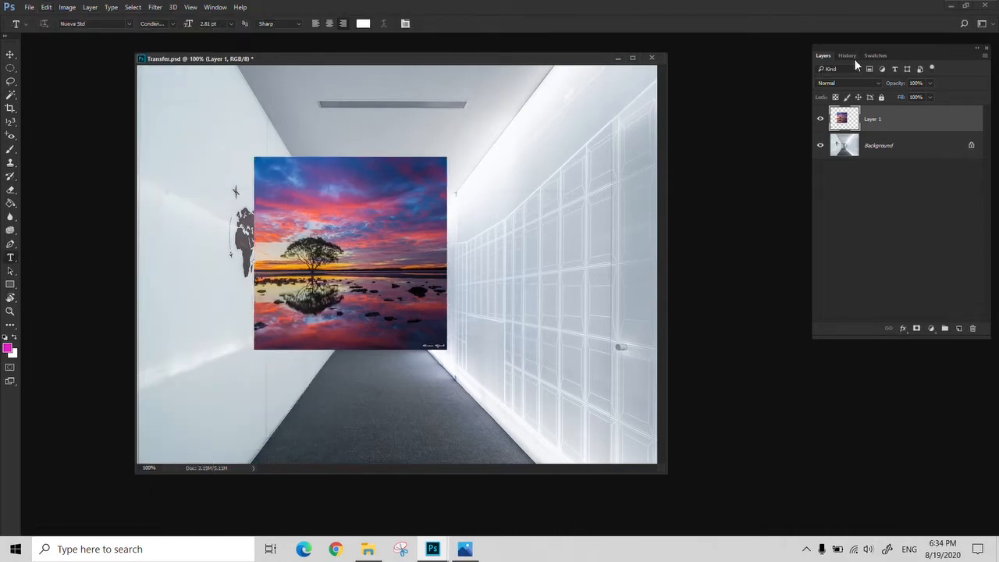
click(848, 55)
click(873, 71)
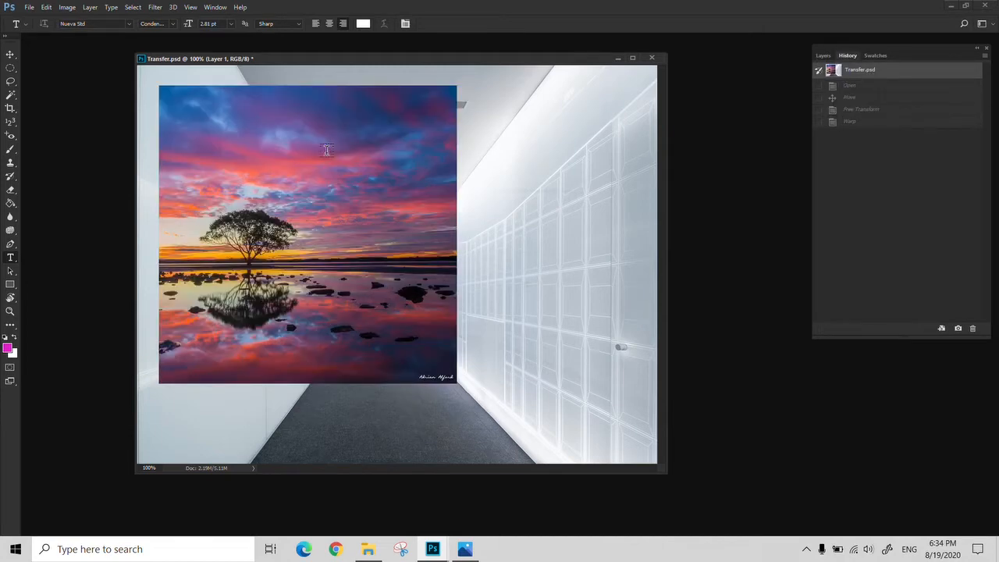
Step: Scale the sunset image down proportionally to about 69% with Free Transform and position it over the corridor's right wall
key(ctrl+t)
drag(348, 232, 405, 274)
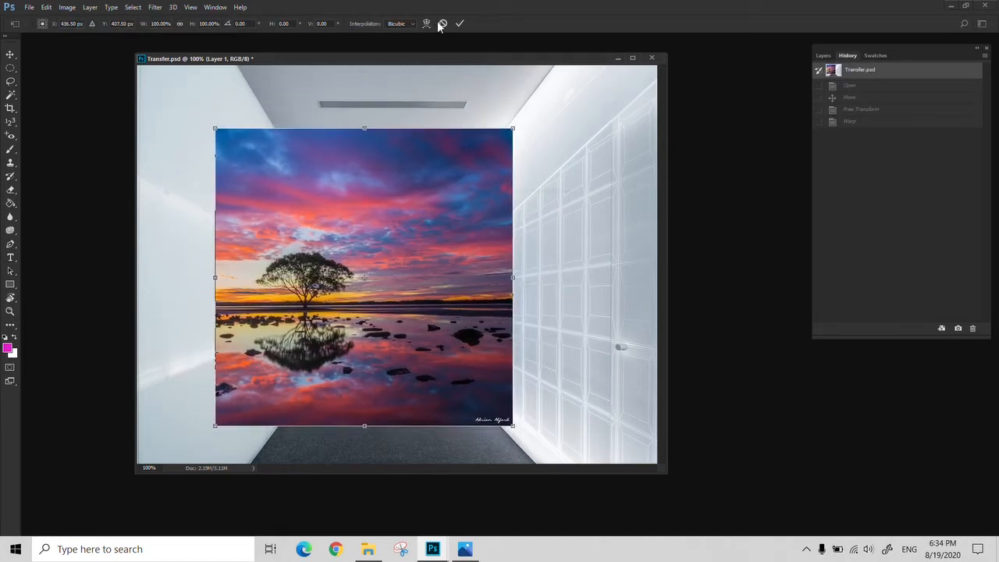
drag(500, 344, 577, 321)
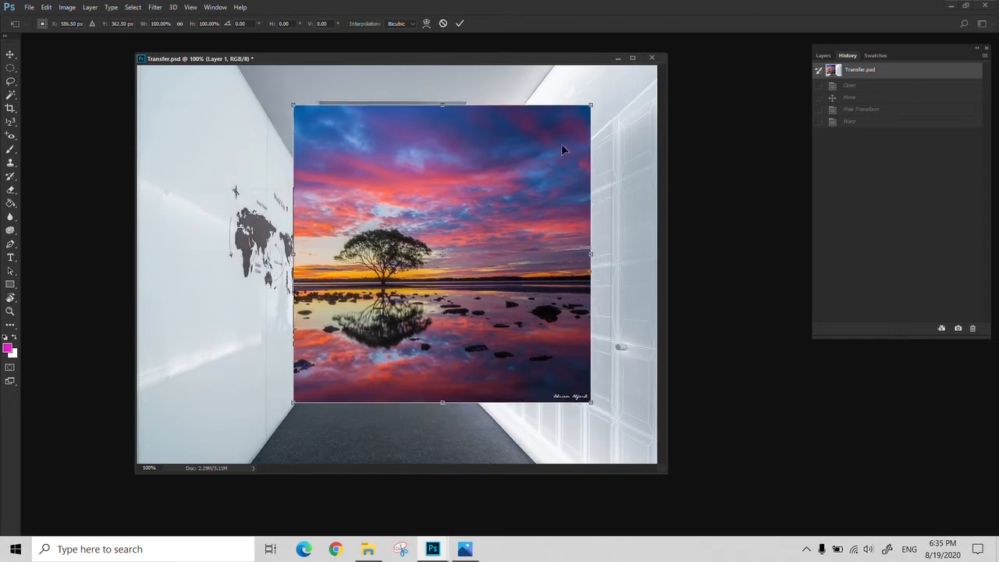
drag(597, 107, 491, 205)
drag(402, 319, 559, 266)
Step: Distort the sunset image by its sides and corners so its outline follows the perspective of the corridor's right wall
right_click(545, 262)
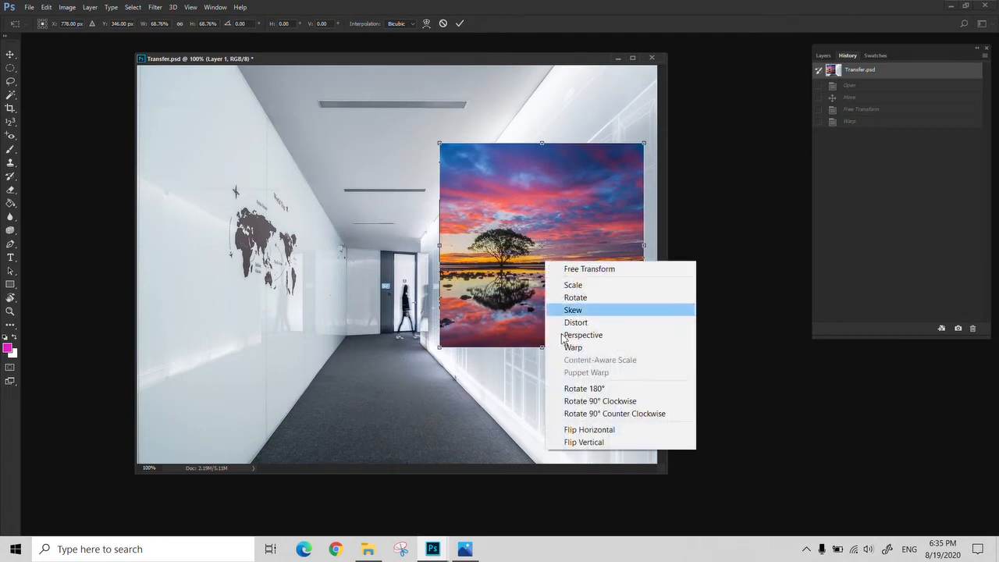
click(578, 322)
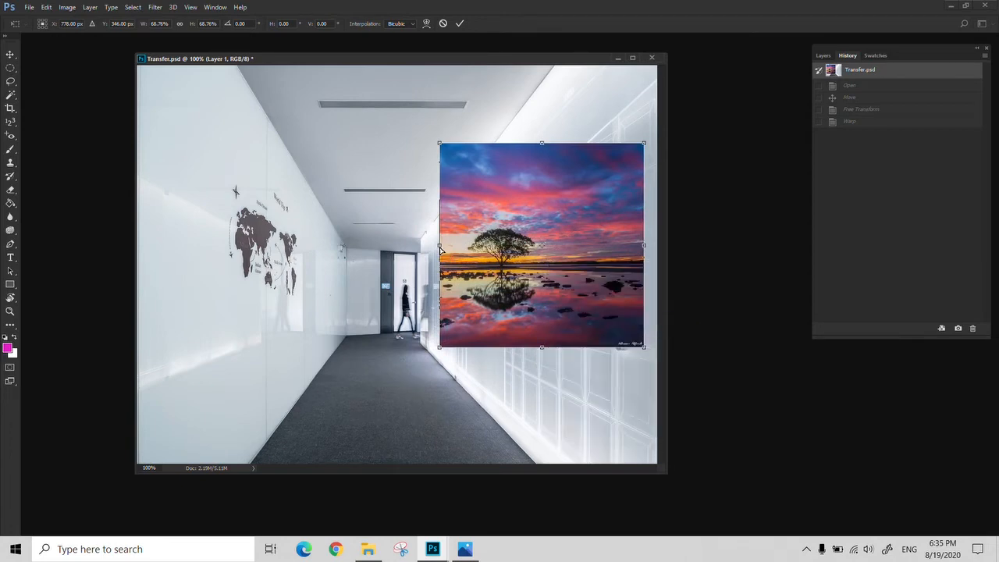
drag(441, 245, 462, 234)
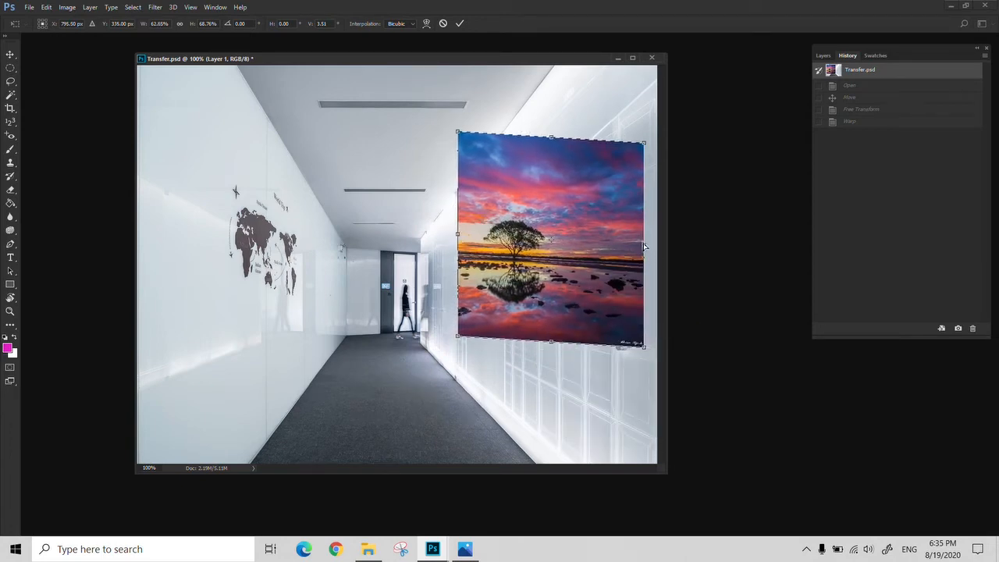
drag(644, 247, 621, 241)
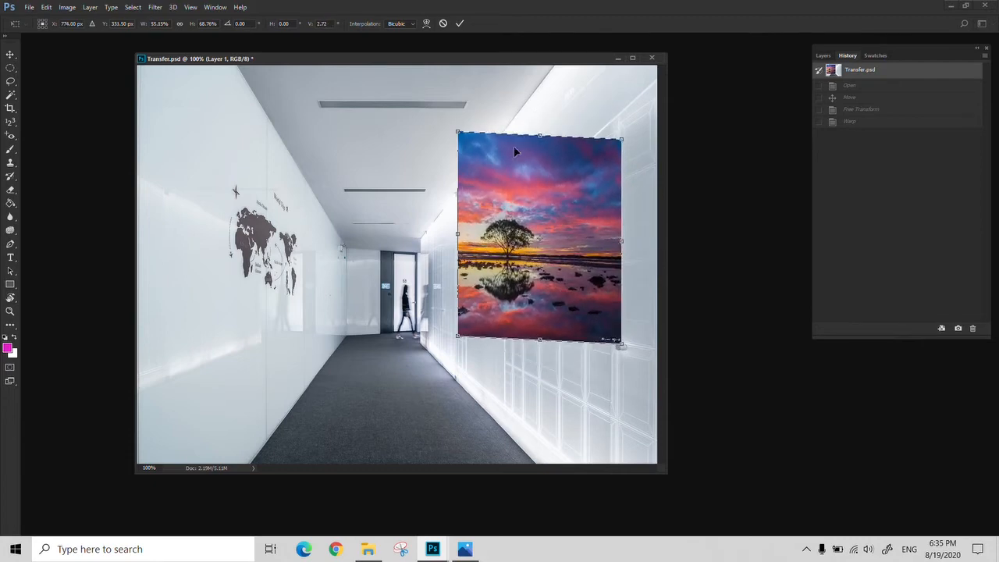
drag(460, 136, 461, 190)
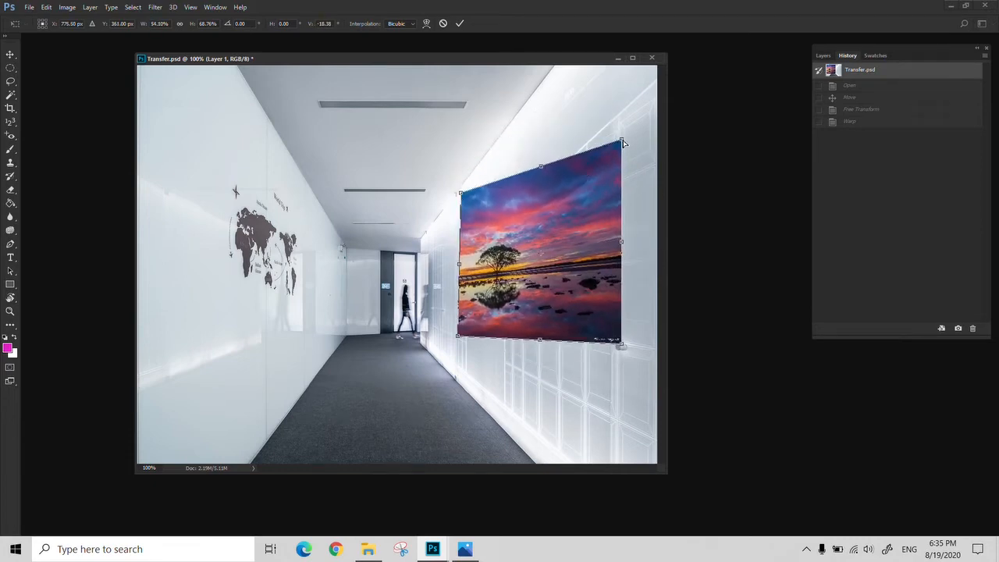
drag(622, 142, 590, 107)
drag(459, 192, 457, 217)
drag(458, 337, 457, 313)
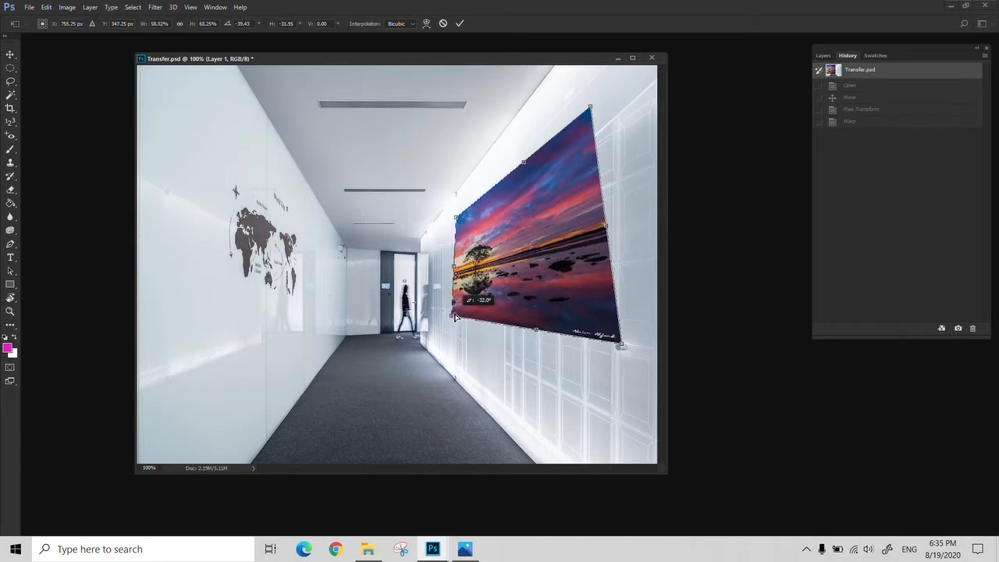
Step: Narrow the distorted sunset image from its inner side, straighten its outer edge vertically, and apply the transform
drag(456, 265, 494, 271)
drag(572, 247, 579, 250)
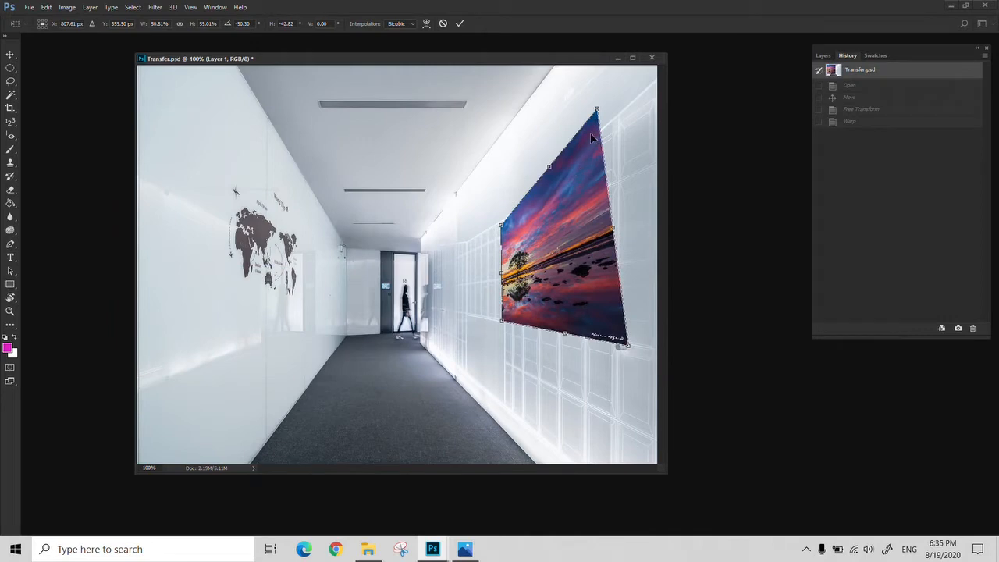
drag(598, 111, 618, 113)
drag(629, 344, 617, 343)
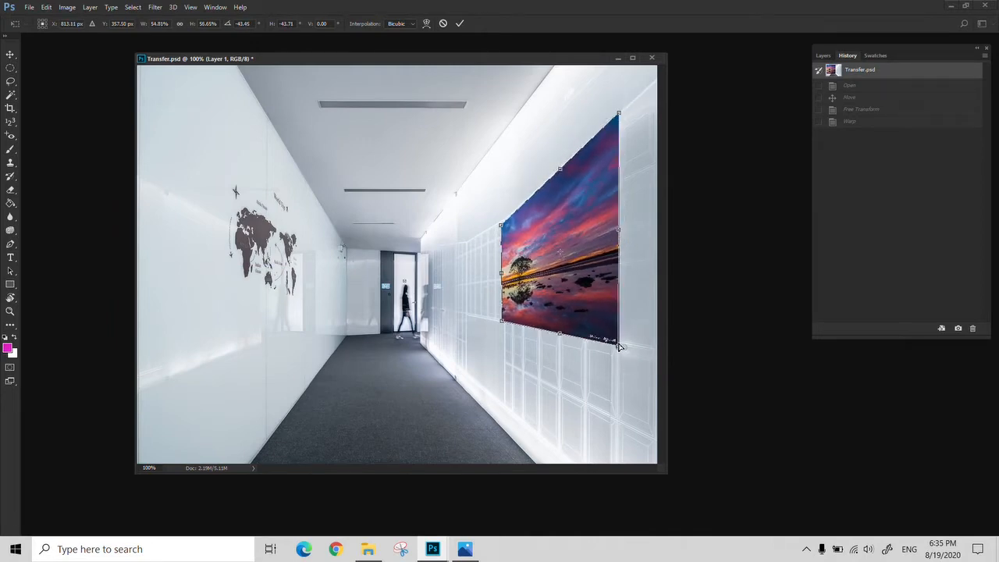
key(Return)
key(t)
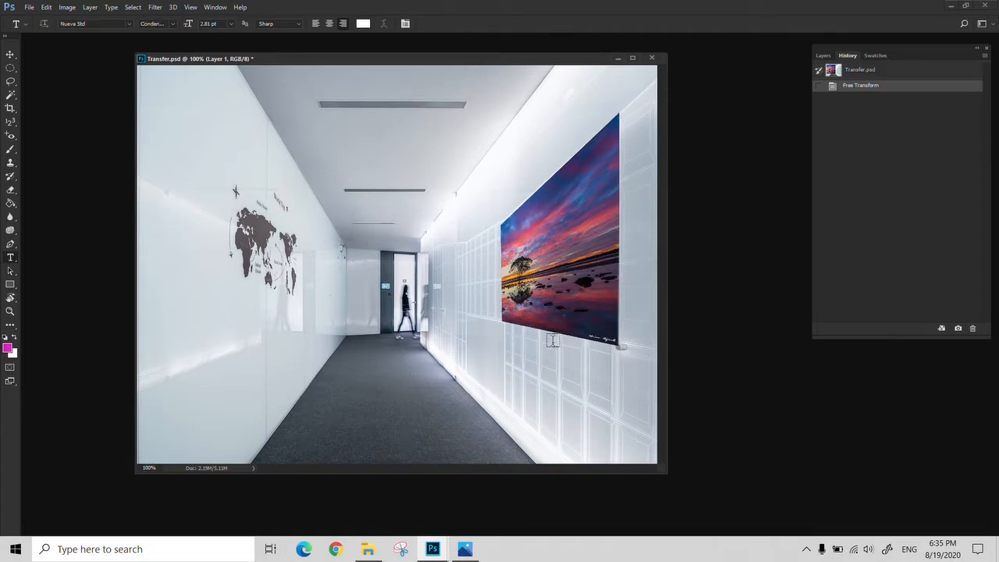
Step: Show the rulers and revert the document to its opening Transfer.psd snapshot
key(ctrl+r)
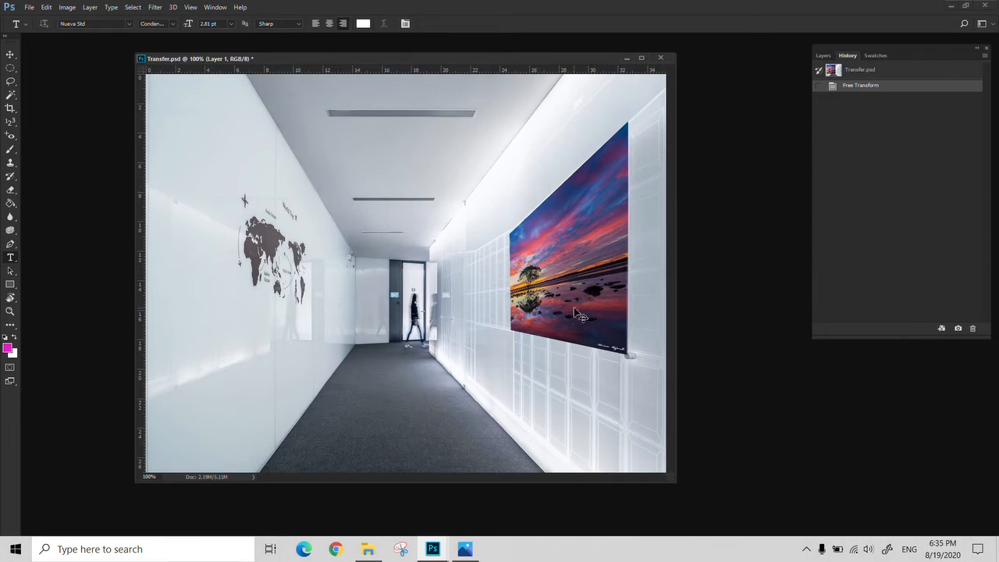
click(859, 69)
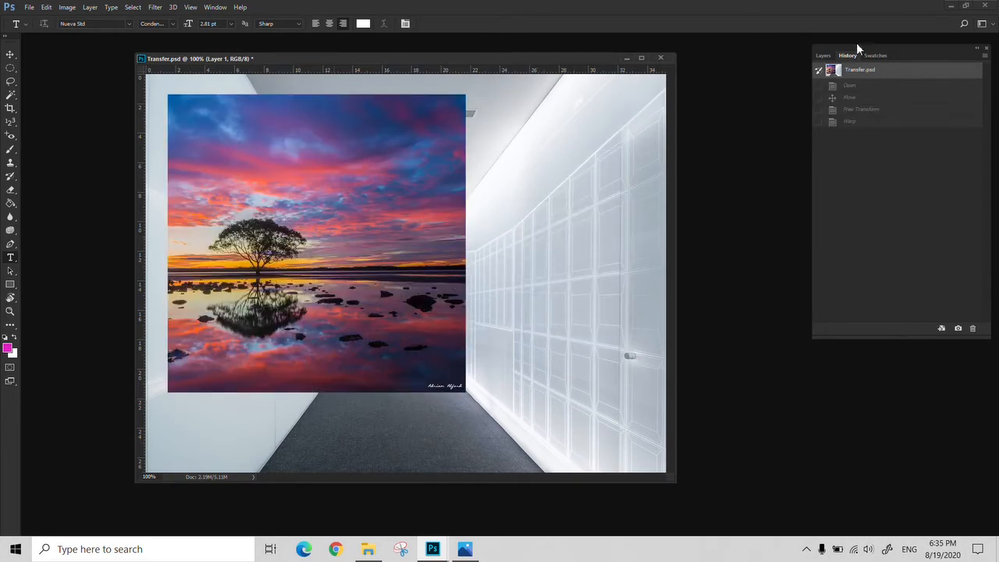
click(823, 55)
Step: Scale the sunset image proportionally to about 61% with Free Transform and place it over the upper part of the corridor's left wall
key(v)
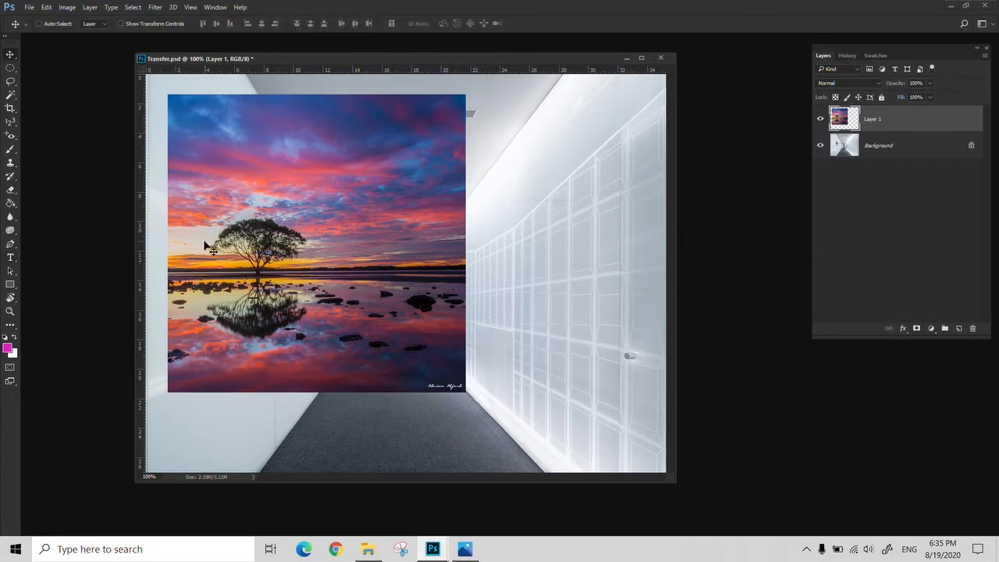
drag(270, 249, 292, 259)
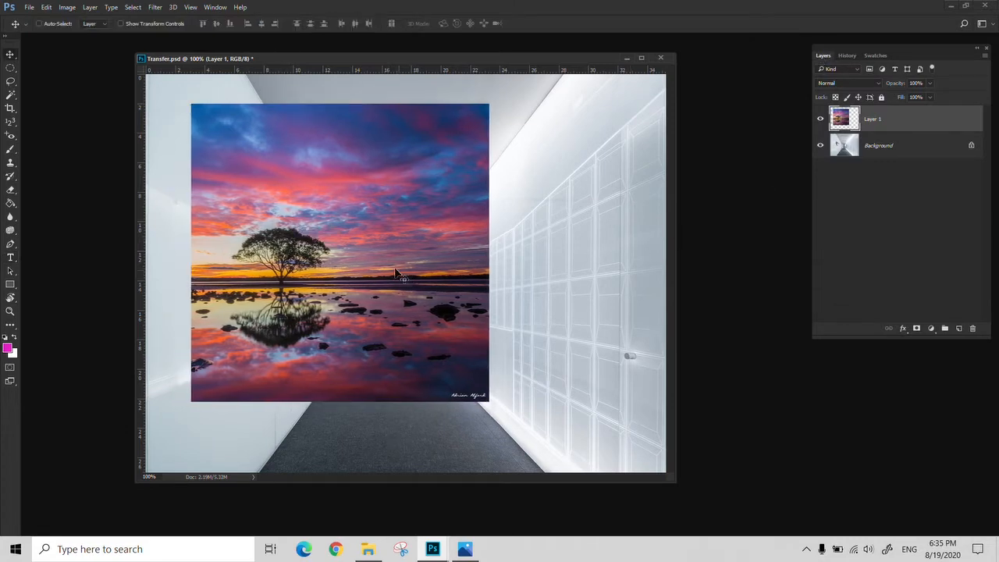
key(ctrl+t)
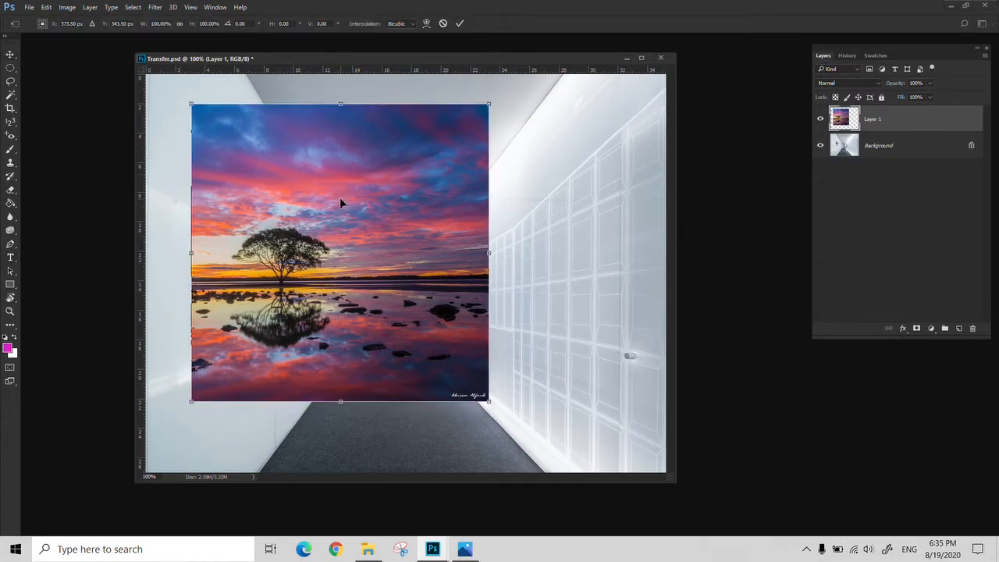
right_click(341, 202)
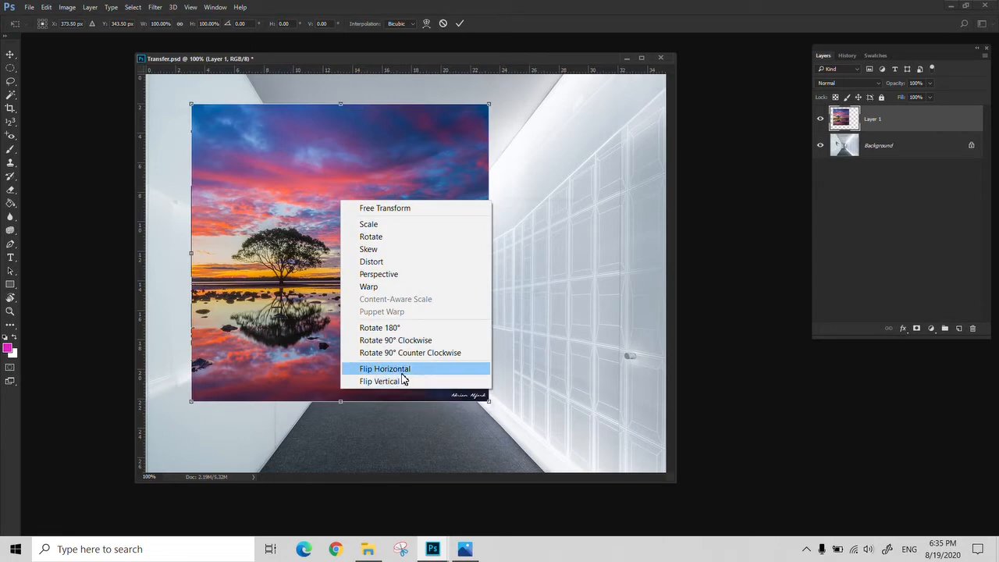
click(310, 371)
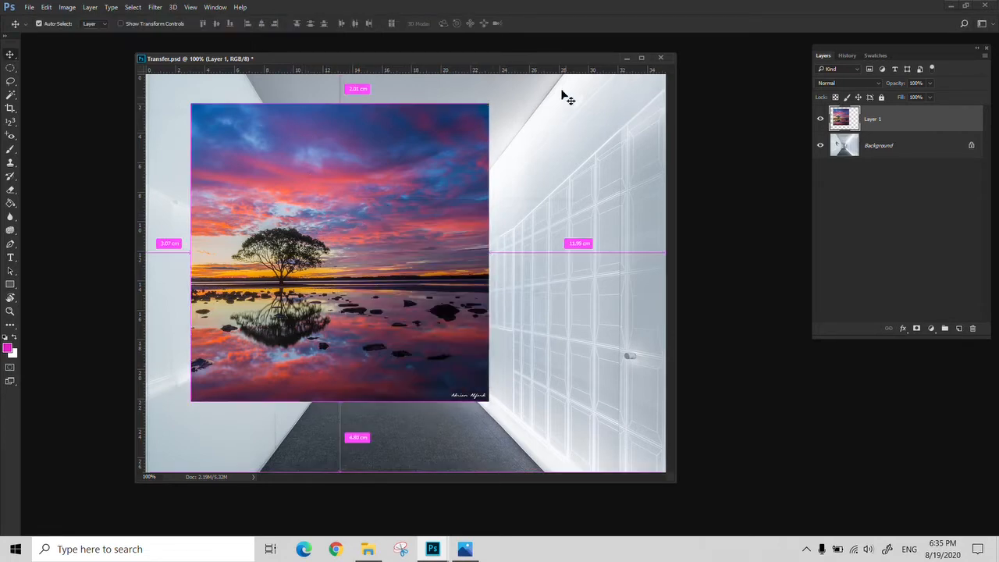
drag(490, 105, 371, 220)
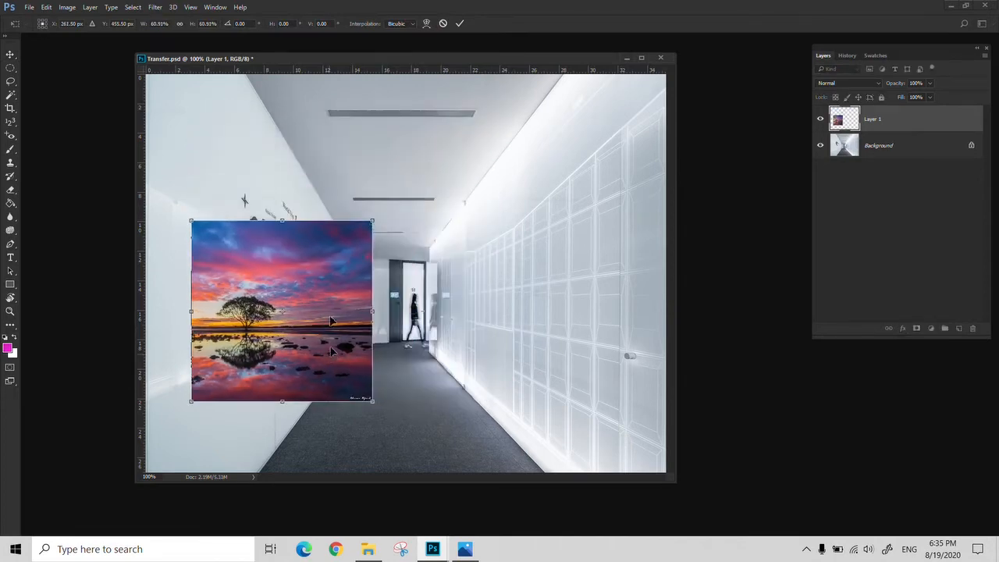
drag(332, 358, 324, 256)
key(Return)
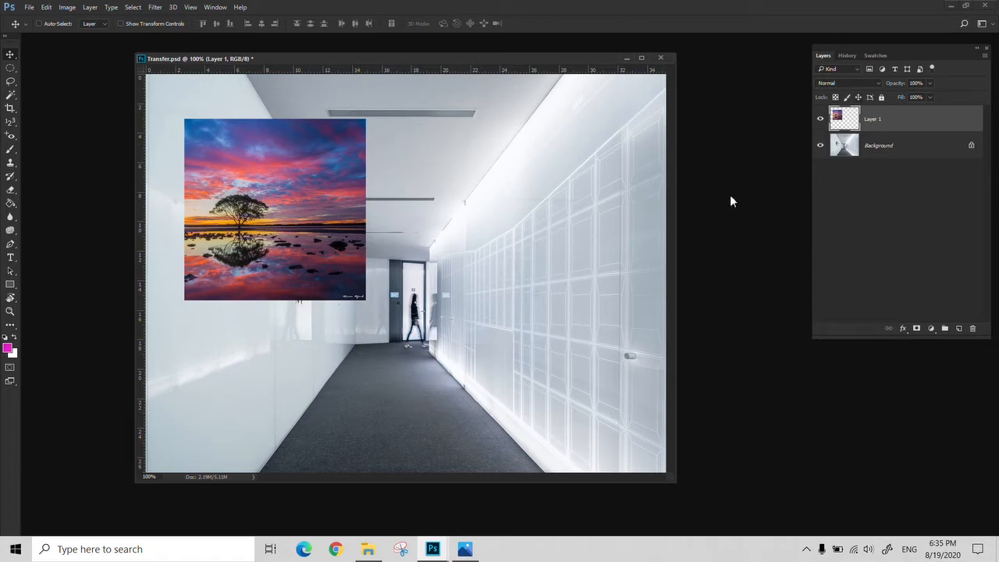
Step: Duplicate the sunset image layer and move the copy to the lower right area of the corridor photo
key(ctrl+j)
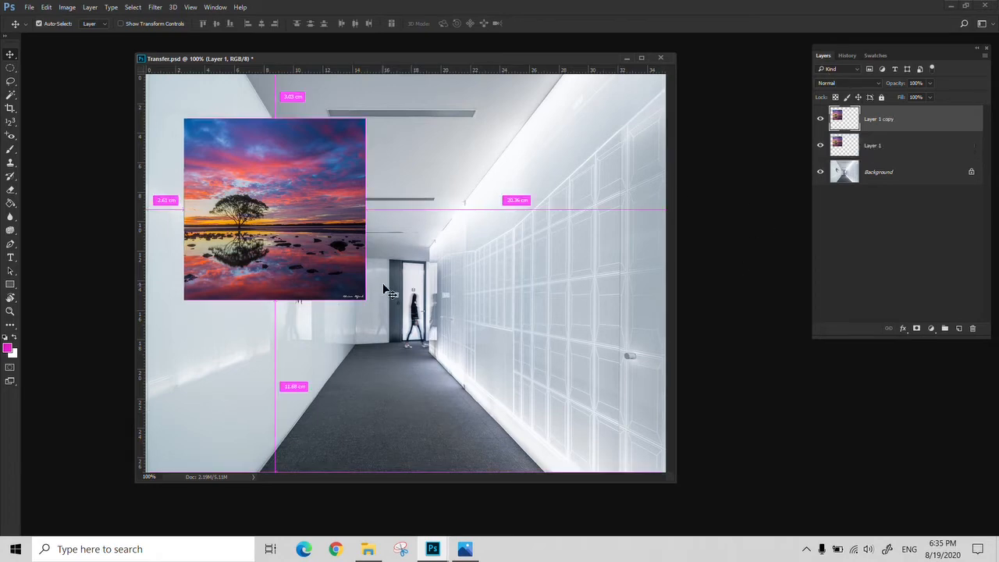
drag(327, 257, 574, 406)
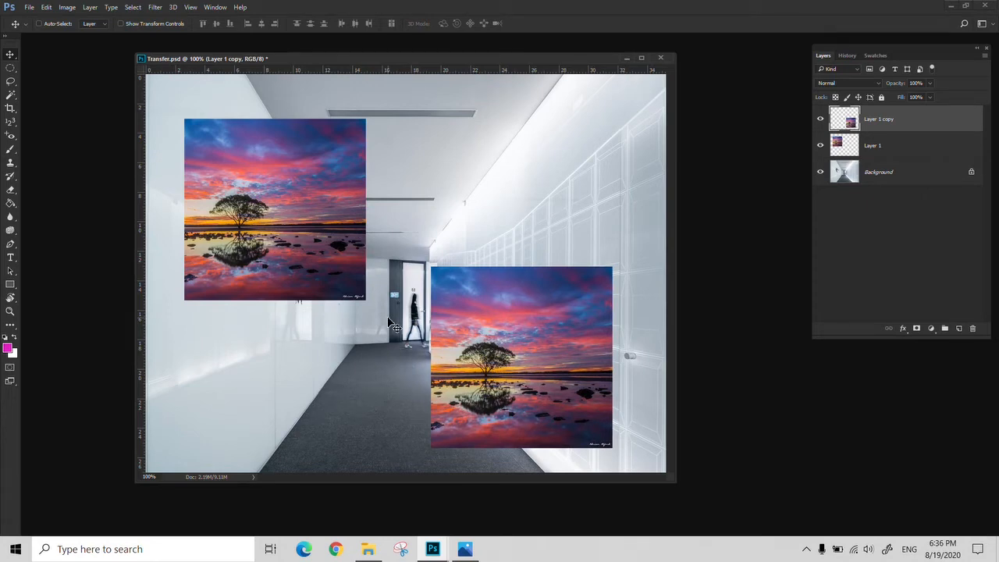
Step: Try Flip Canvas Horizontal on the whole document and undo the flip
click(69, 7)
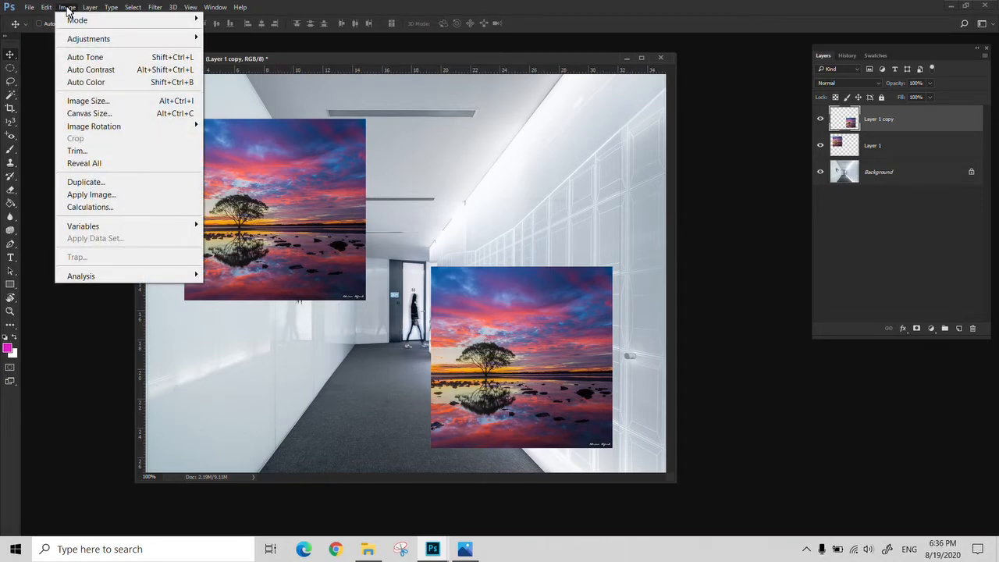
mouse_move(115, 128)
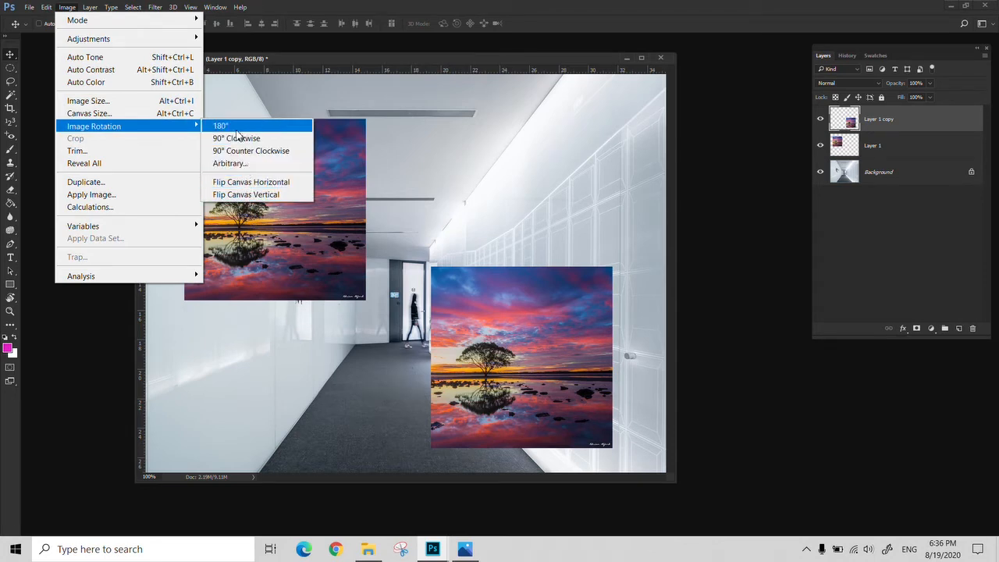
click(256, 185)
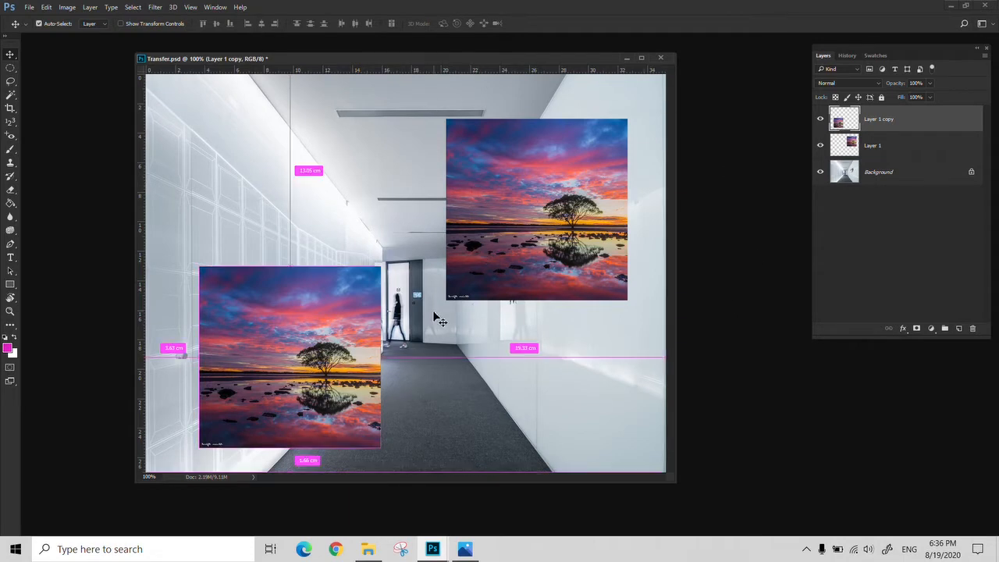
key(ctrl+z)
key(ctrl+z)
key(ctrl+z)
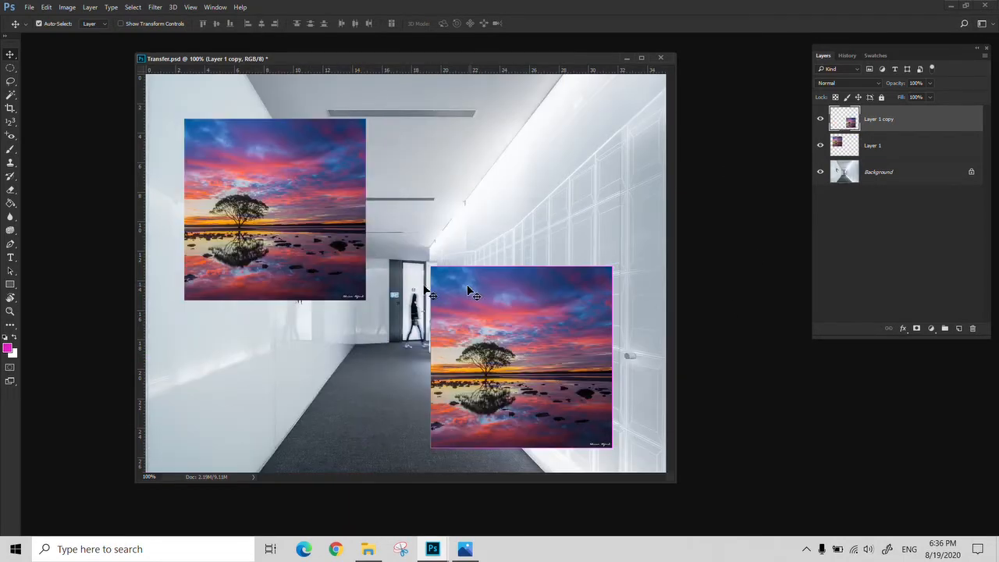
Step: Try Flip Canvas Vertical on the whole document and undo the flip
click(80, 8)
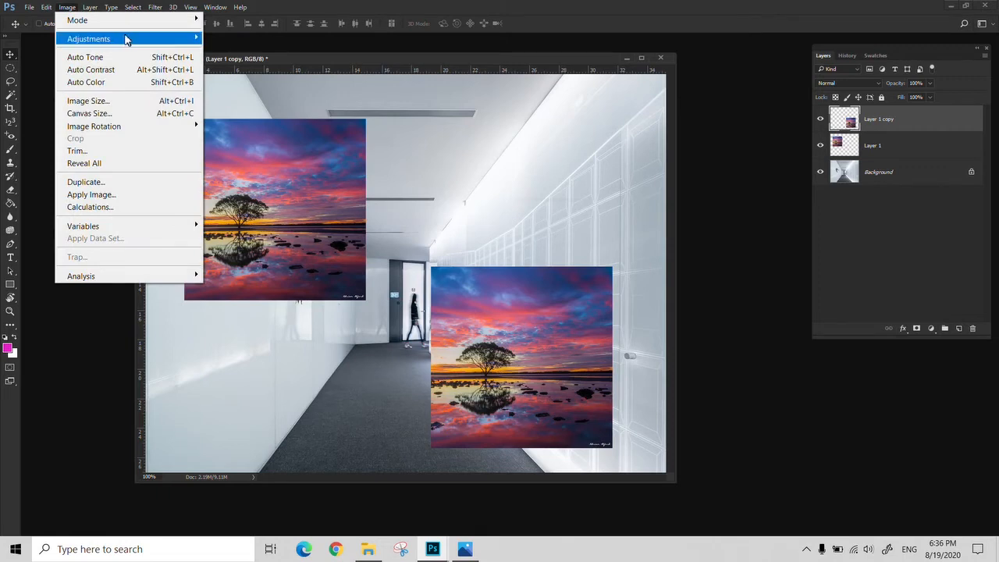
mouse_move(65, 8)
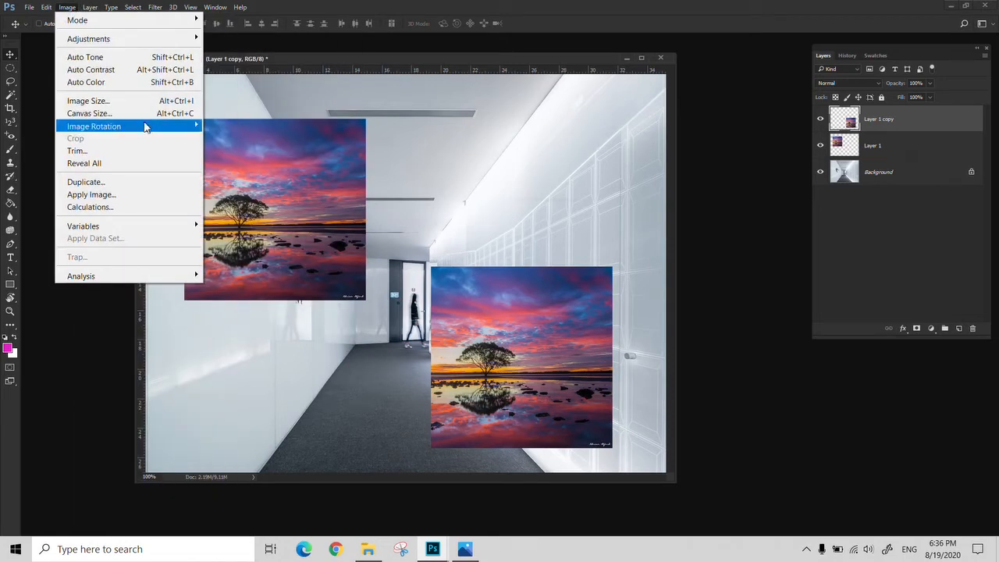
mouse_move(152, 125)
click(281, 195)
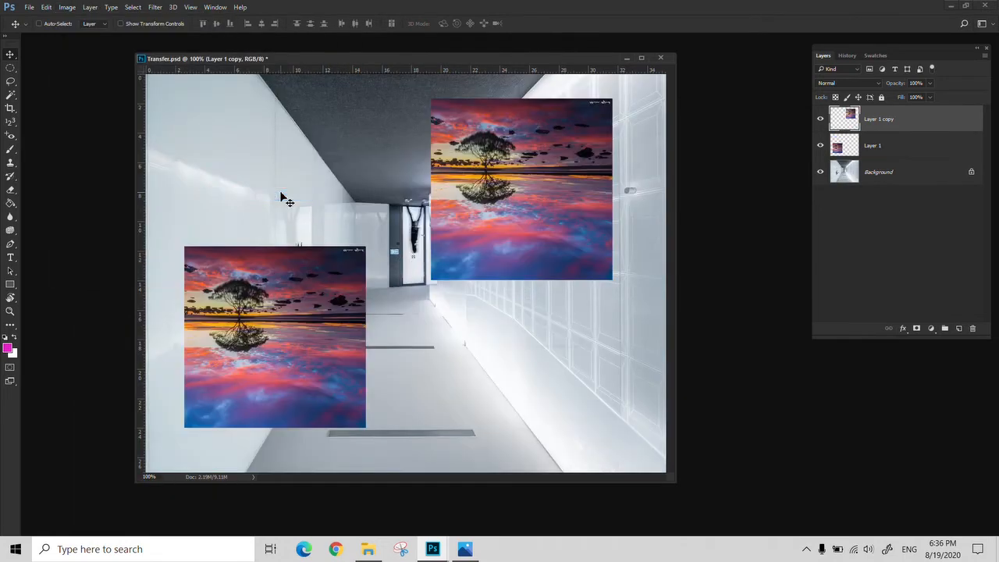
key(ctrl+z)
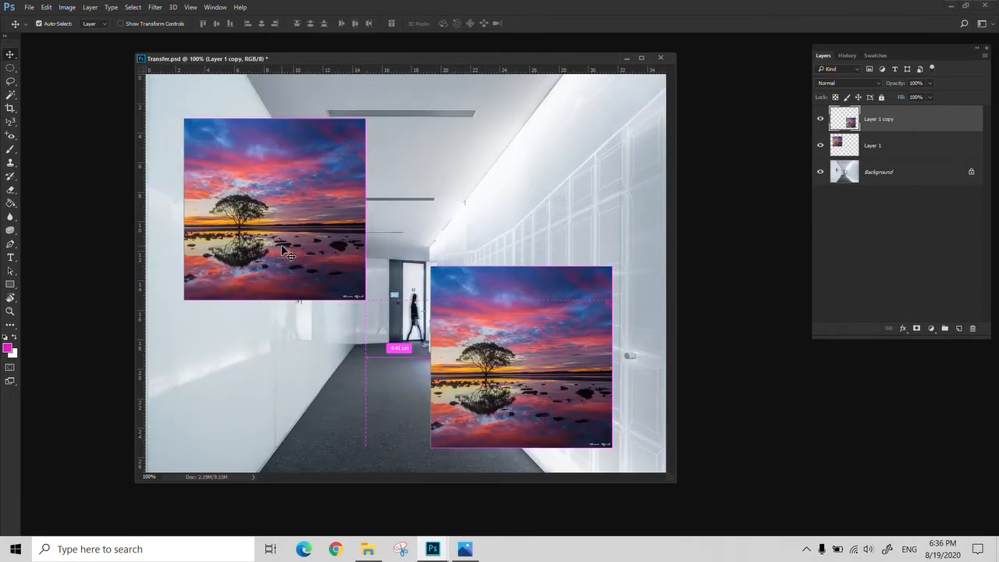
Step: Rotate the whole canvas 90° clockwise with Image Rotation
click(65, 7)
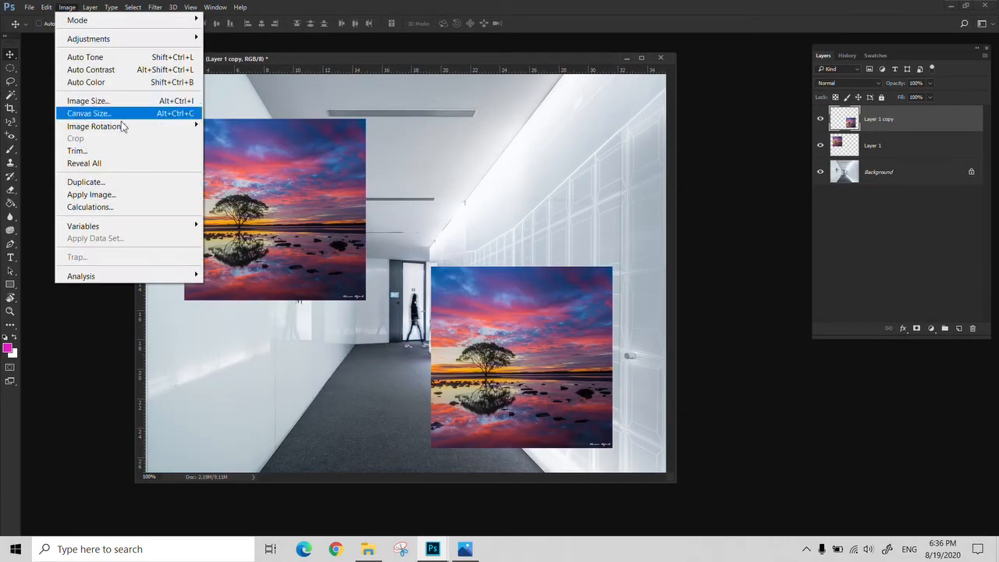
mouse_move(139, 127)
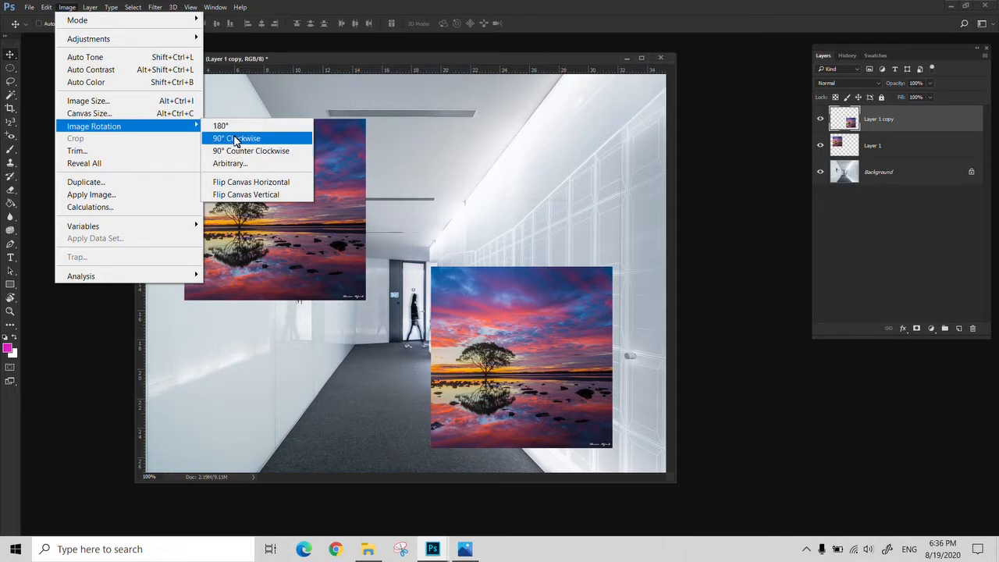
click(236, 138)
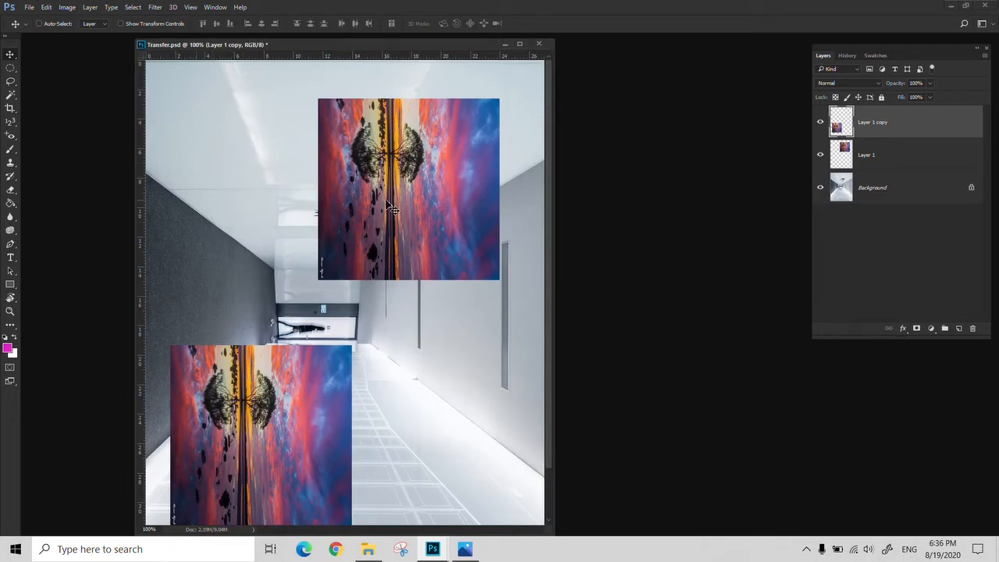
Step: Undo the canvas rotation and delete the duplicate sunset layer
key(ctrl+z)
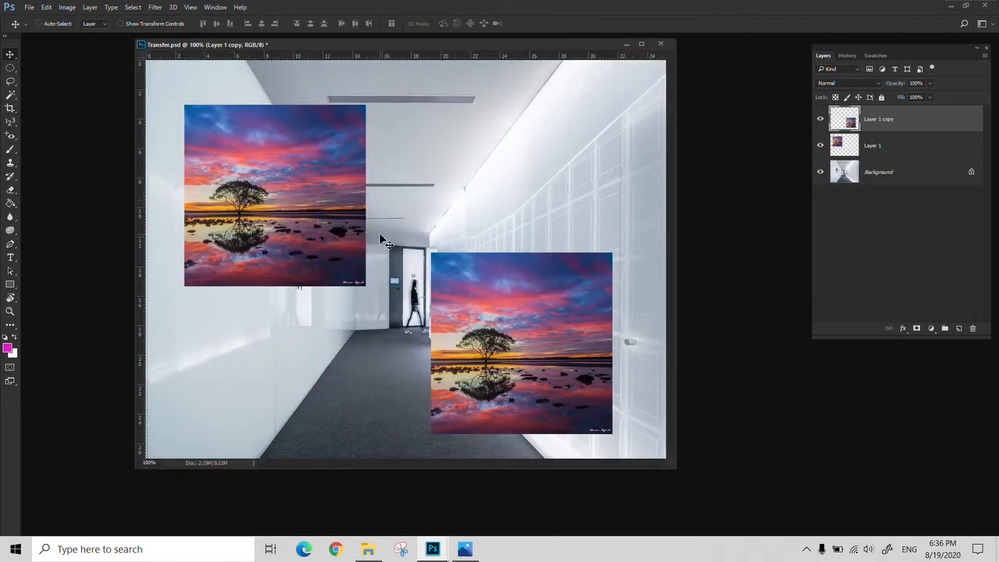
key(m)
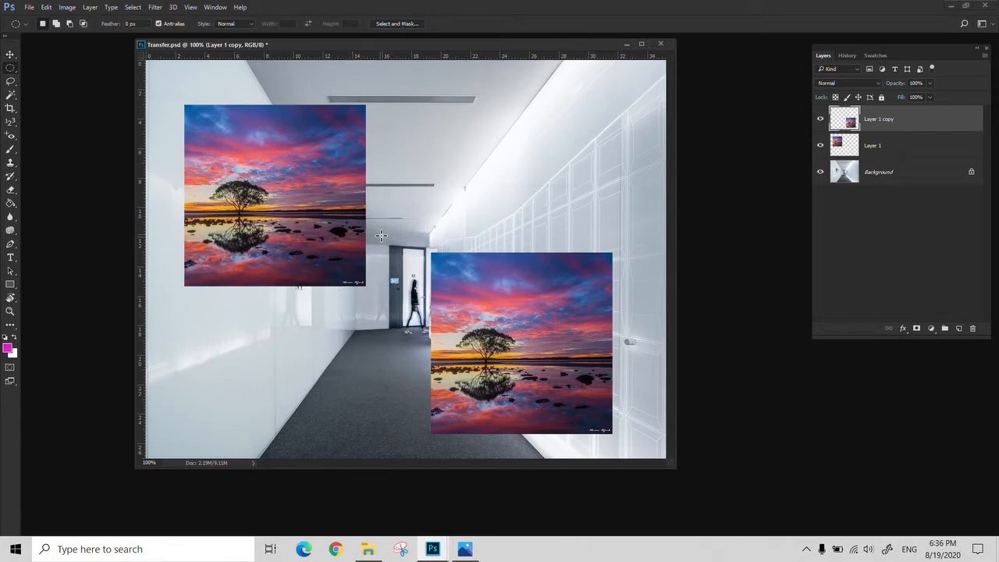
click(975, 329)
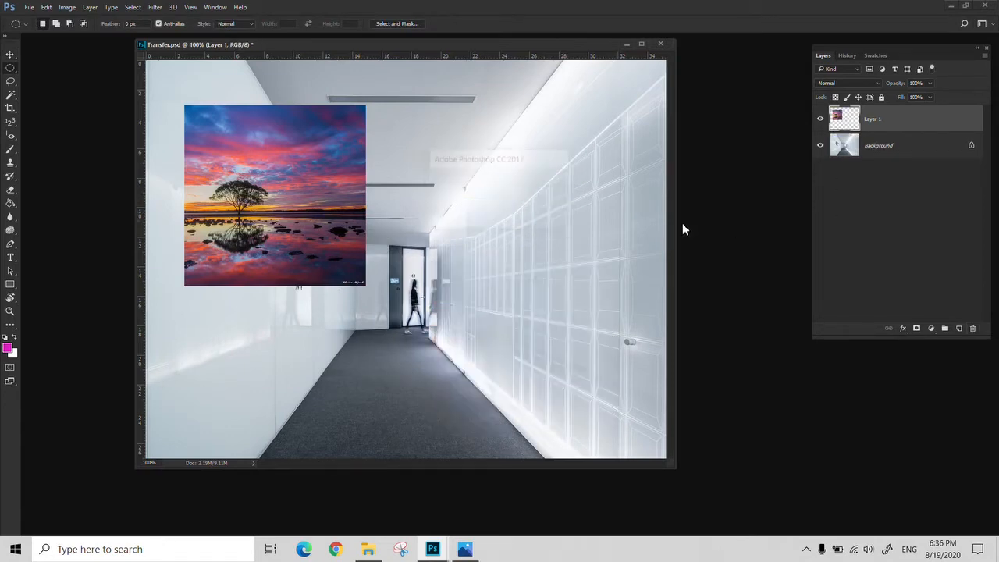
Step: Revert the document to its opening Transfer.psd history snapshot and move the sunset image slightly right over the corridor
click(847, 54)
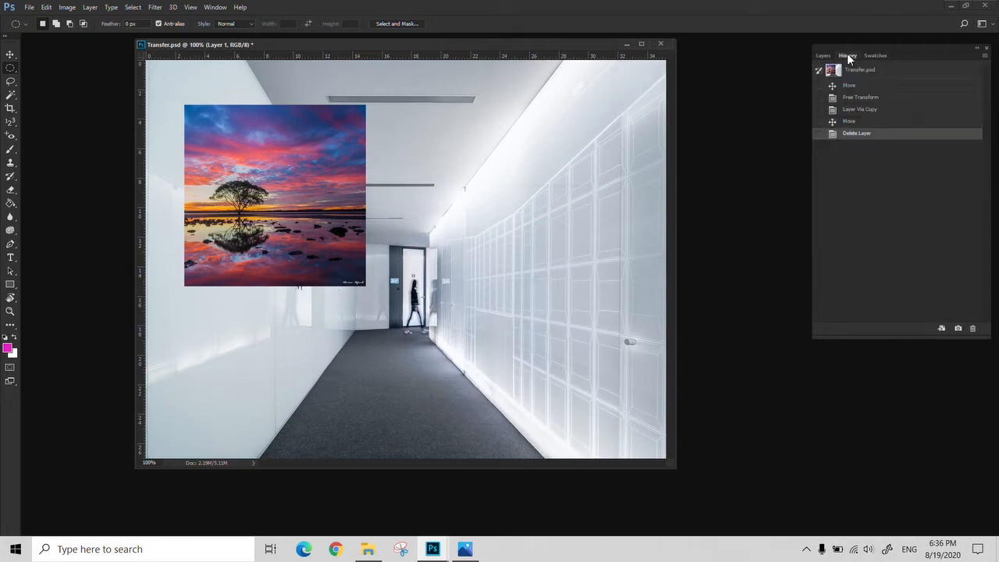
click(871, 72)
key(v)
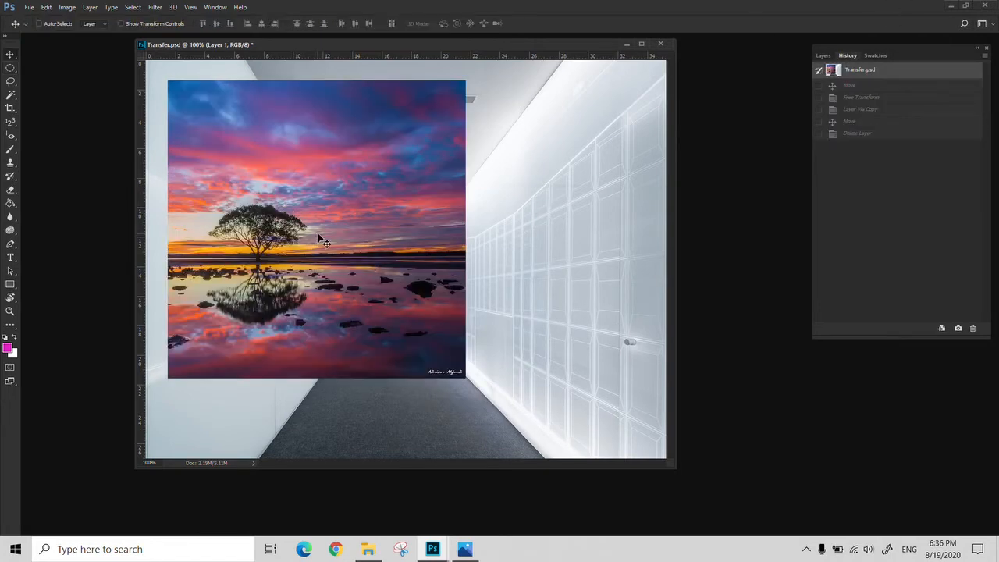
drag(317, 241, 362, 240)
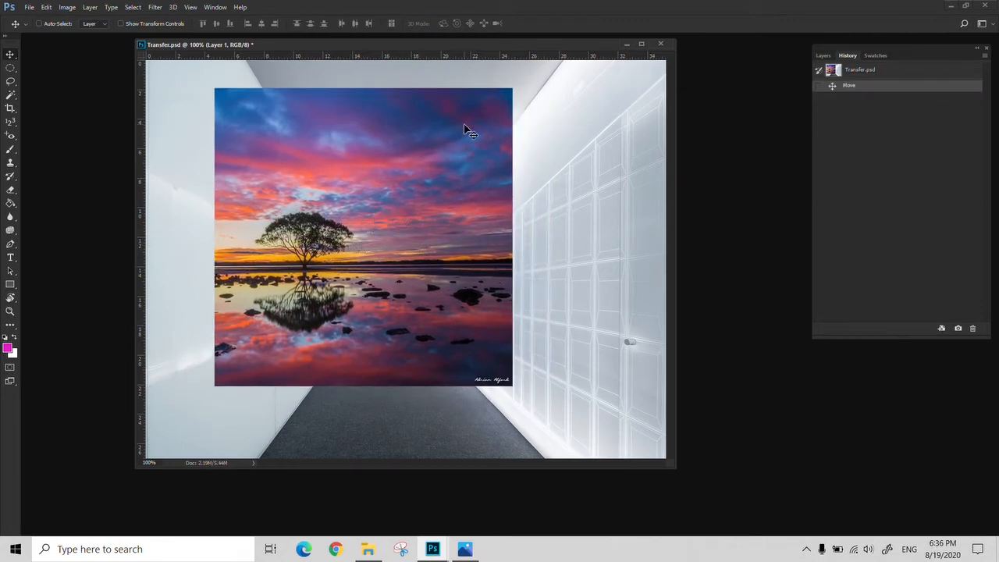
Step: Try shrinking the sunset layer to a small square and enlarging it again with Free Transform, and undo both transforms
key(ctrl+t)
drag(513, 89, 279, 321)
key(Return)
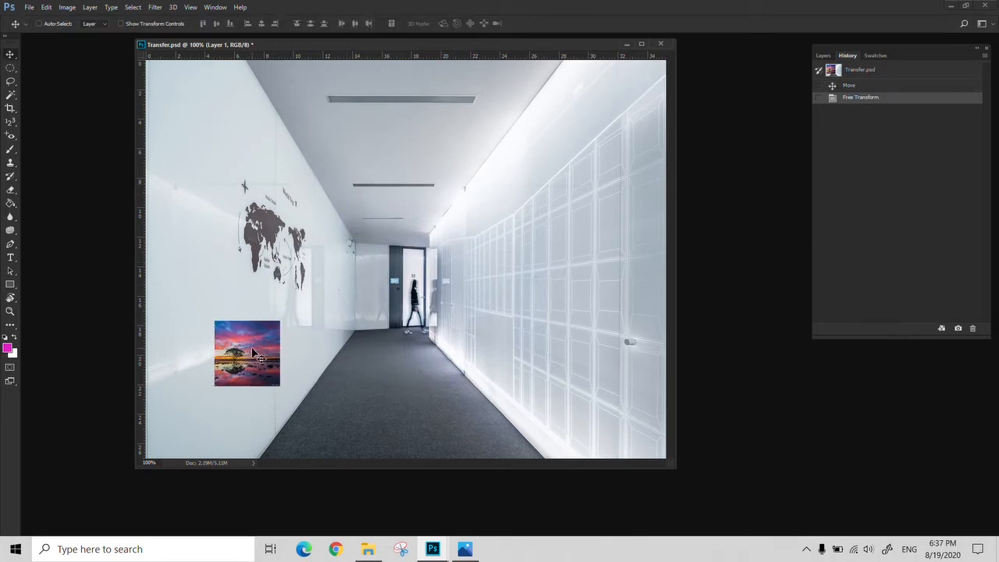
key(ctrl)
key(ctrl+t)
drag(280, 321, 515, 146)
key(Return)
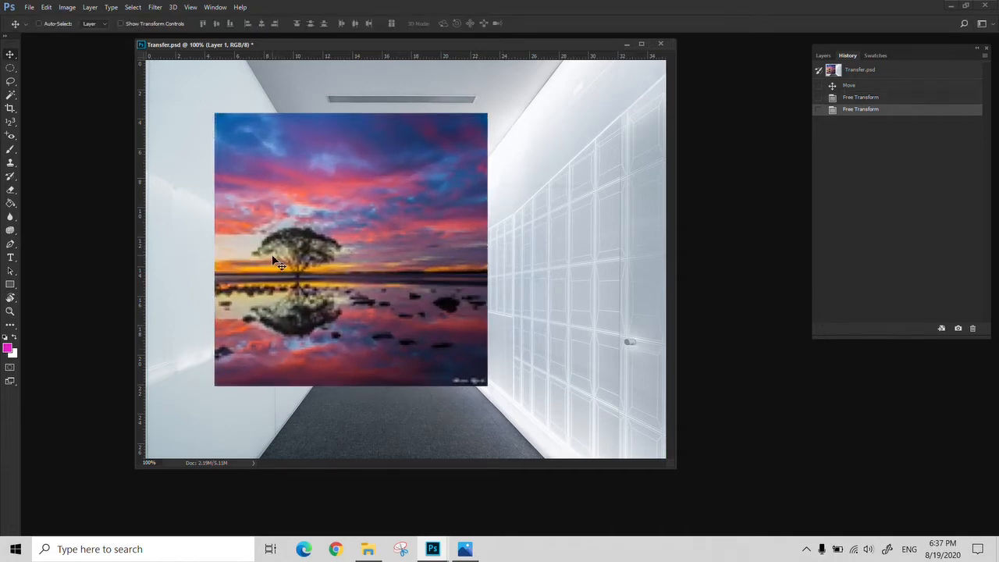
key(z)
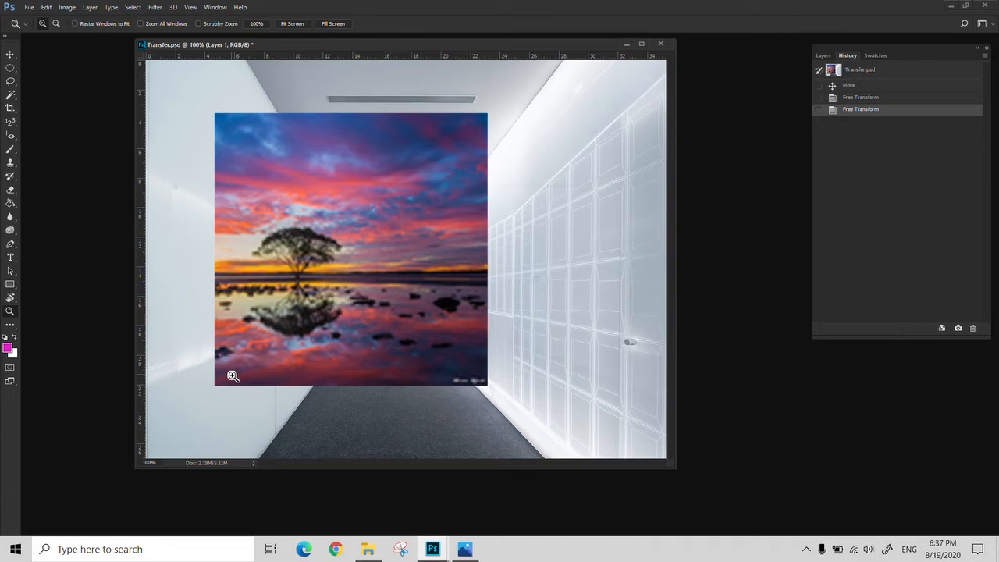
key(ctrl+z)
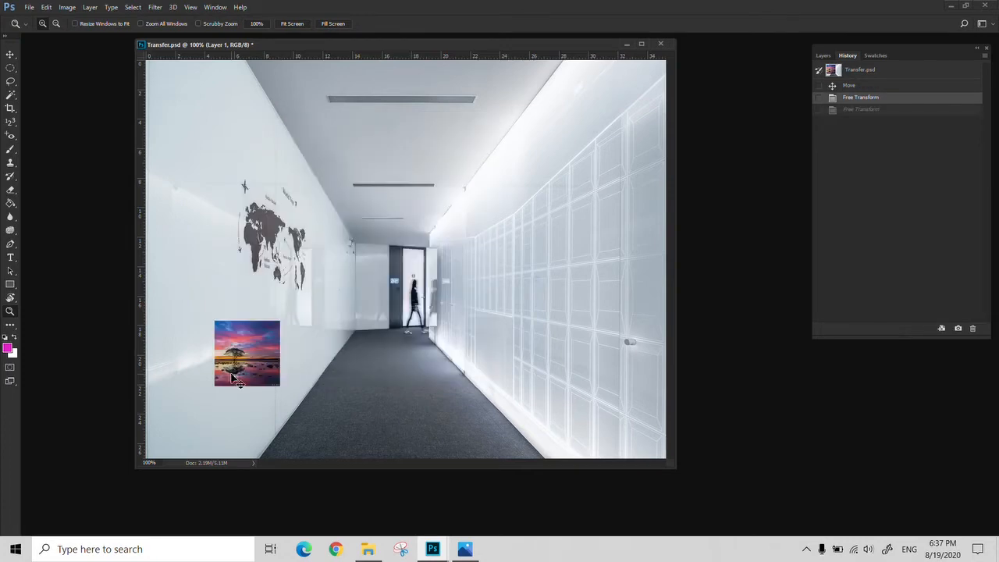
key(ctrl+z)
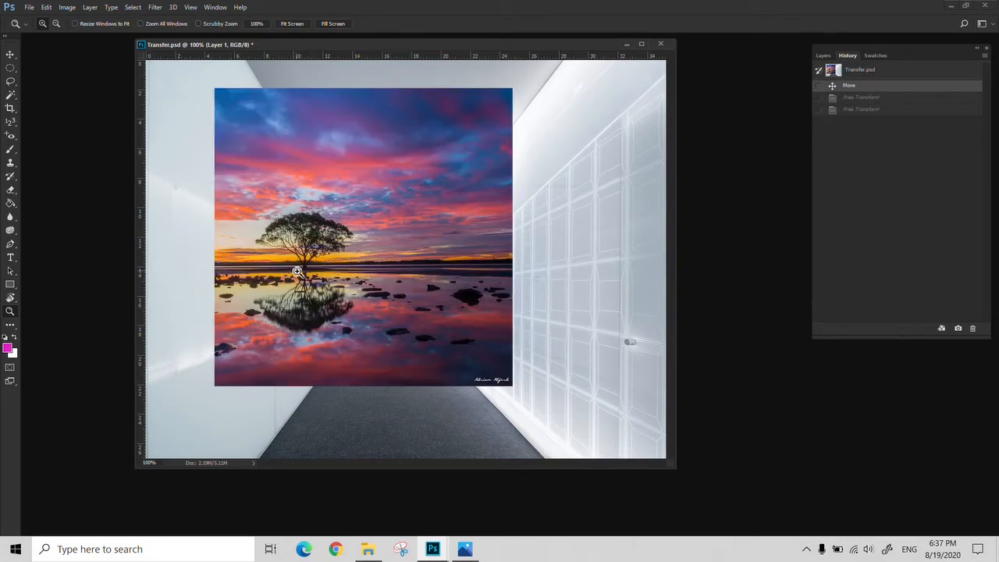
Step: Nudge the sunset layer slightly right and convert it to a smart object
key(v)
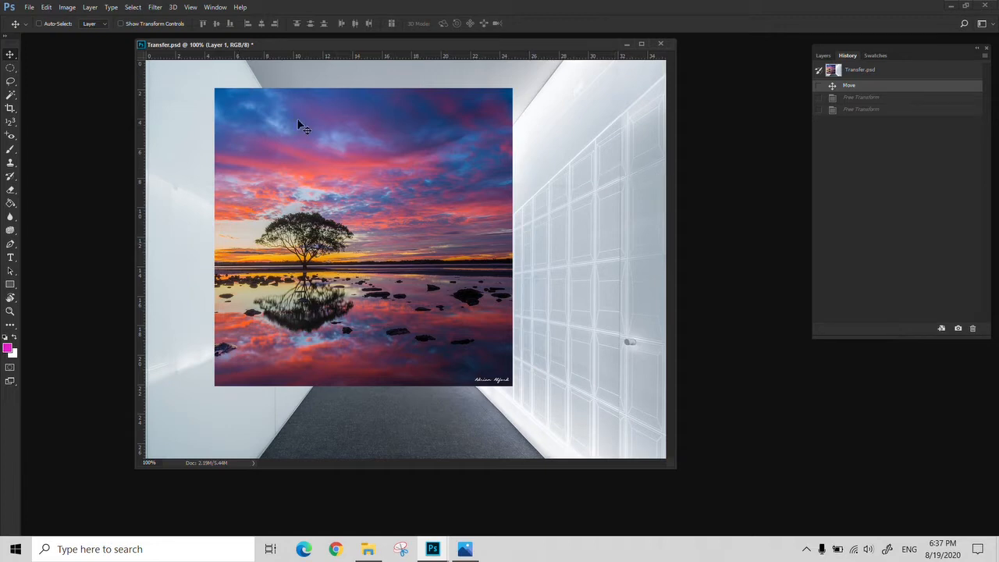
mouse_move(316, 110)
mouse_down()
mouse_move(350, 129)
mouse_move(322, 110)
mouse_up()
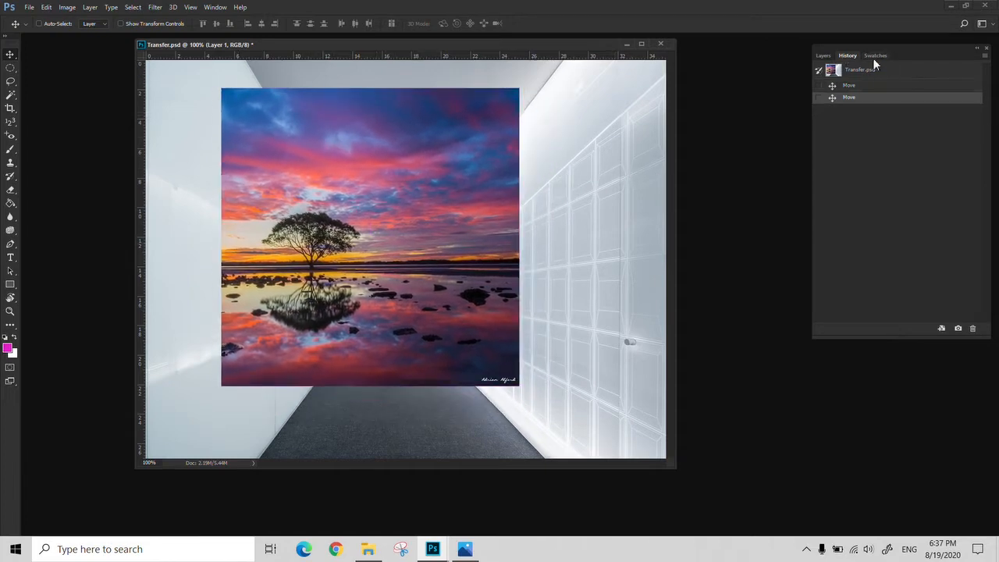
click(823, 56)
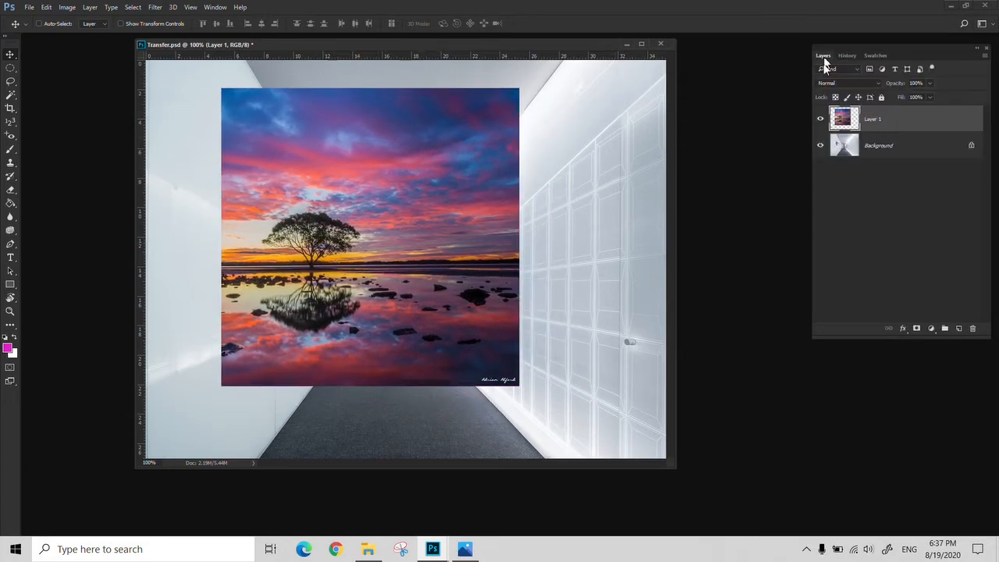
click(91, 7)
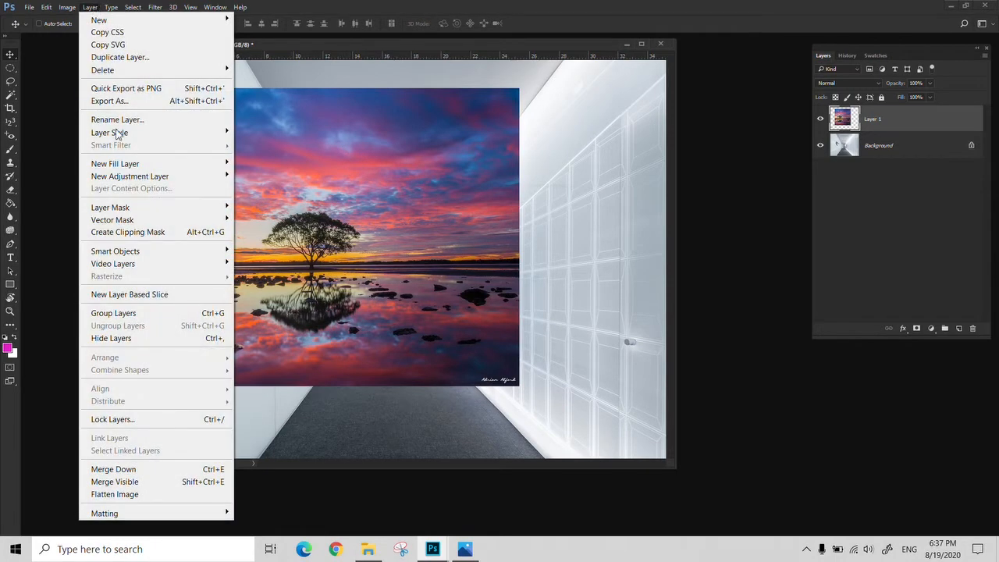
mouse_move(123, 255)
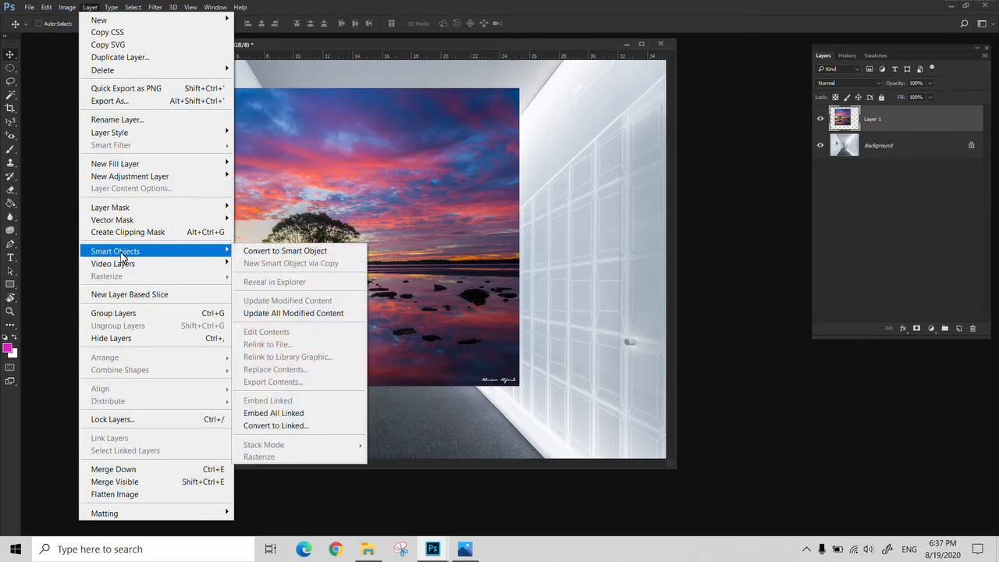
click(275, 252)
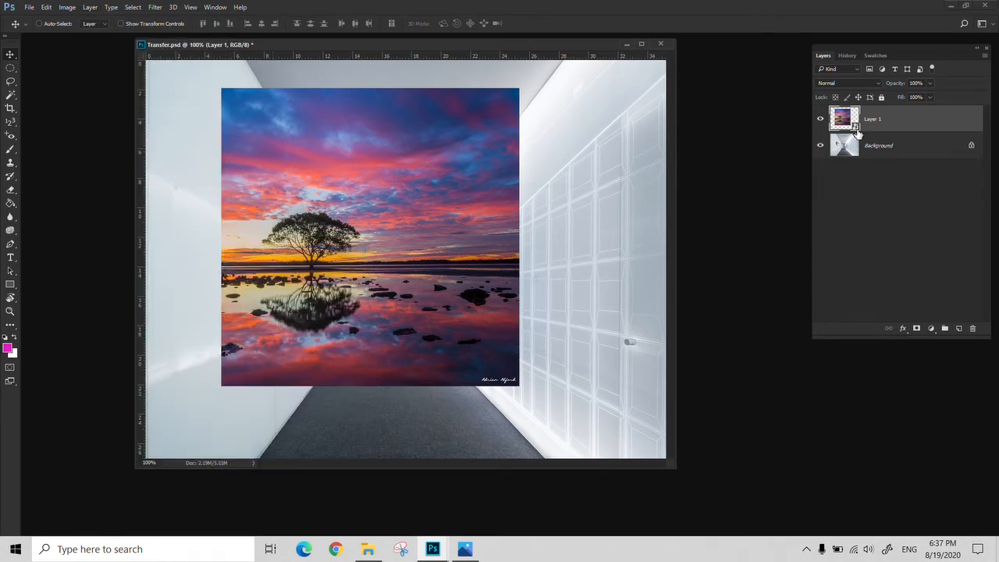
Step: Resize the sunset smart object with Free Transform in two passes, finishing slightly larger than before
click(872, 152)
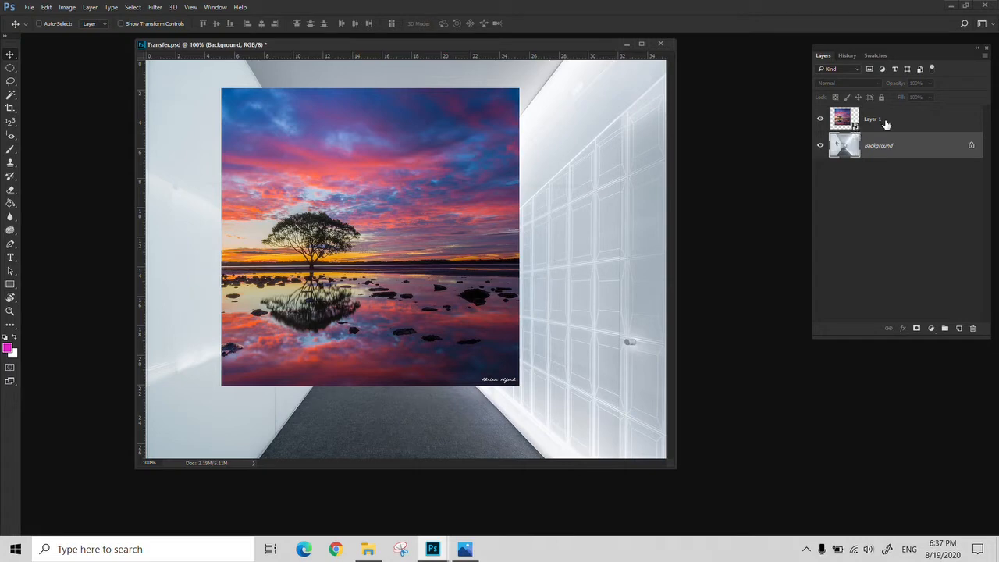
click(885, 122)
key(ctrl+t)
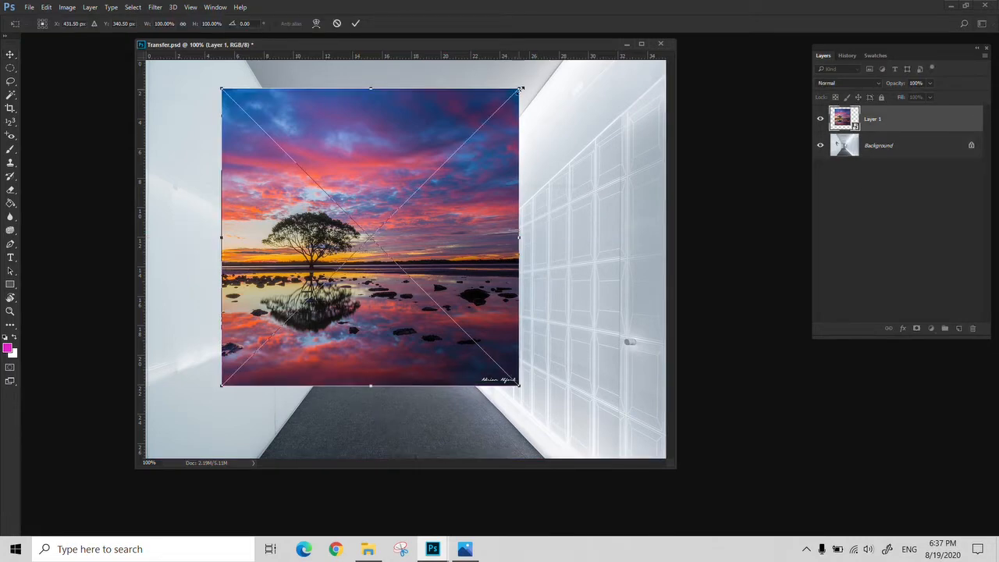
drag(518, 90, 542, 105)
key(Return)
key(ctrl+t)
key(Return)
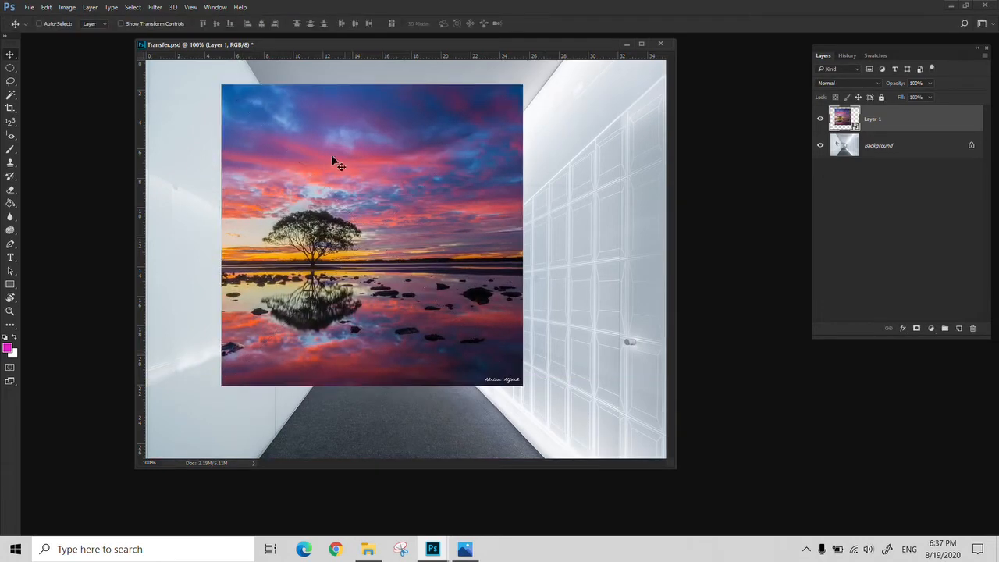
Step: Examine the resized smart object's sharpness up close and hide the document rulers
key(z)
click(311, 240)
click(310, 241)
drag(311, 241, 467, 178)
right_click(443, 230)
click(452, 236)
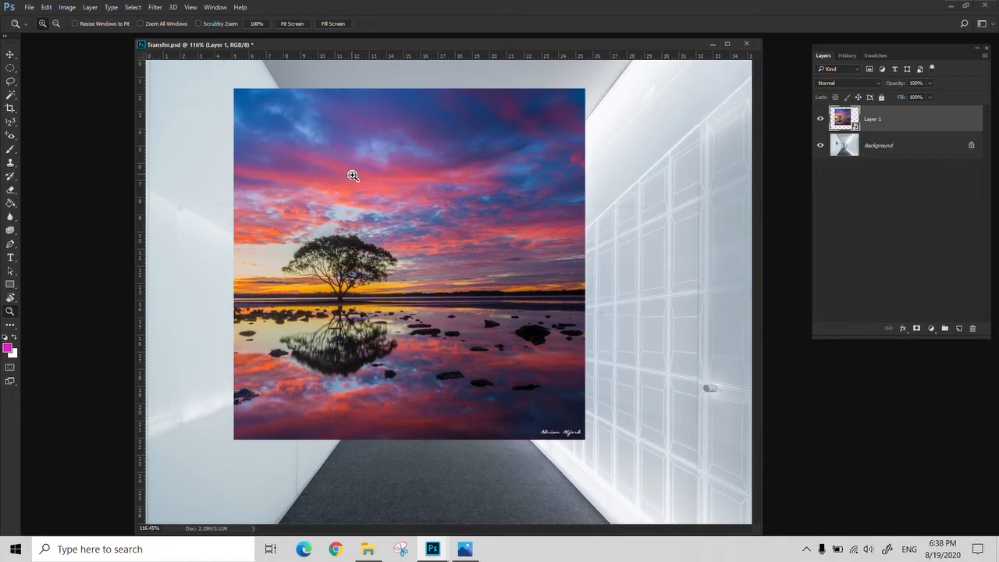
key(ctrl+r)
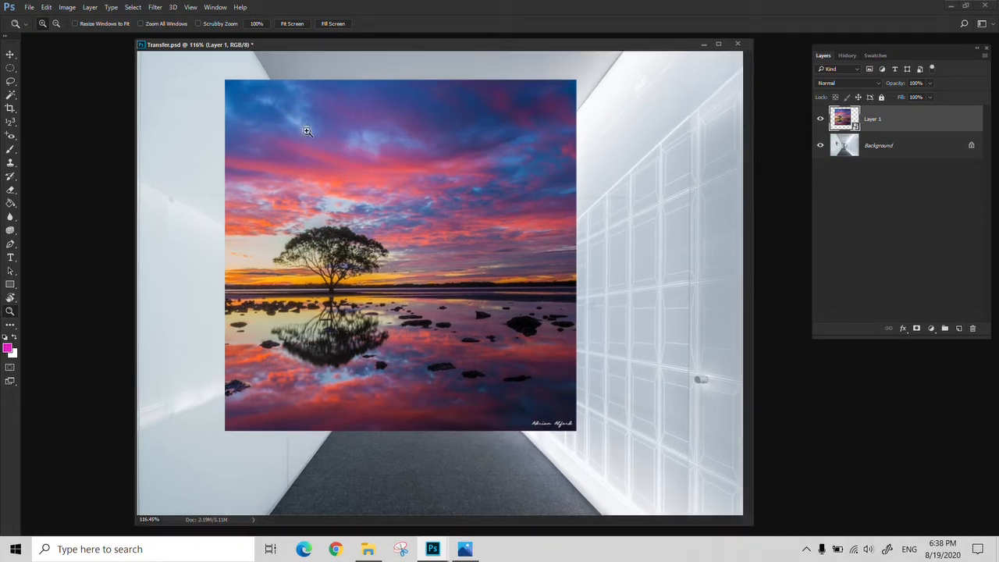
Step: Try to paint on the sunset smart object with the Brush tool and decline rasterizing it
click(10, 151)
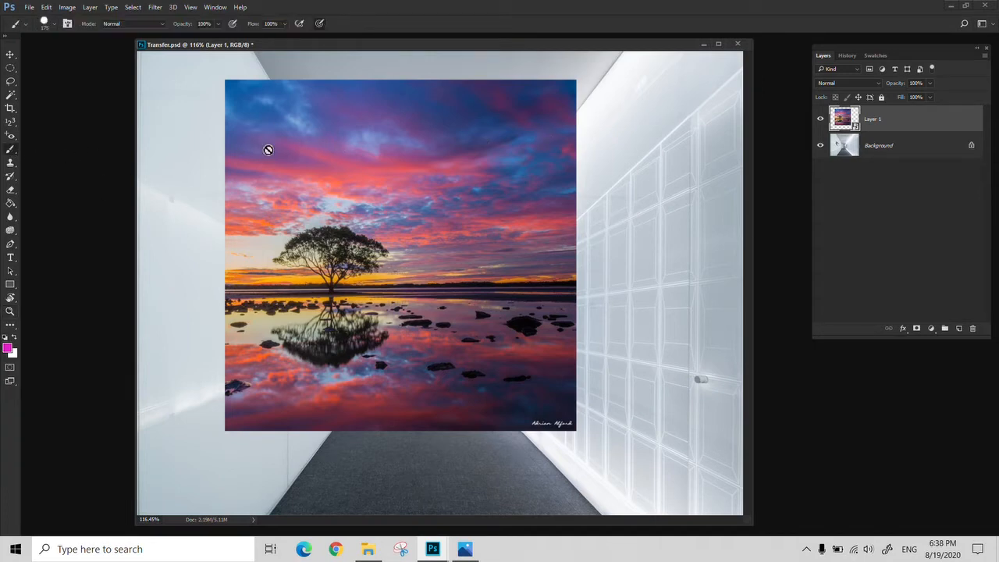
click(351, 164)
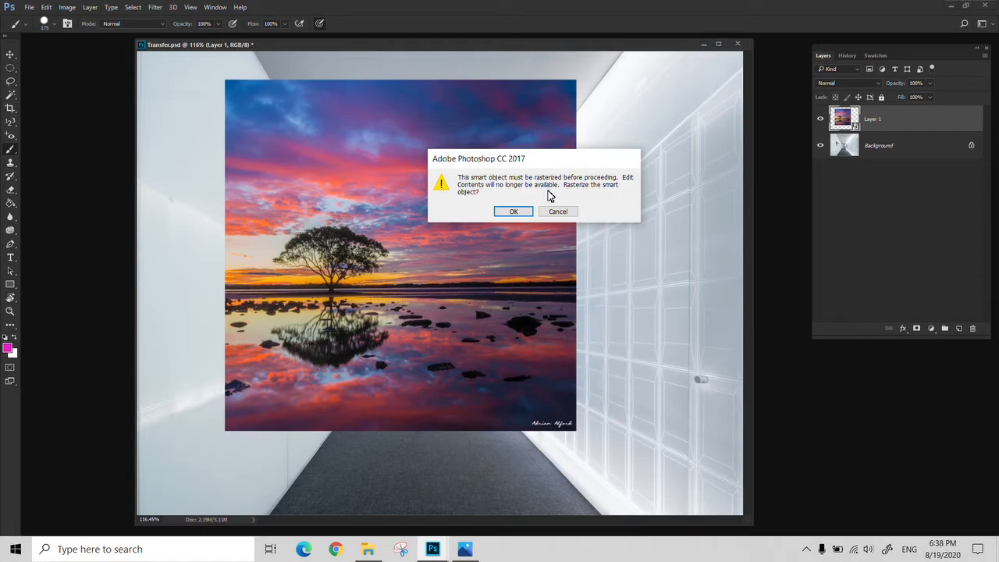
click(559, 212)
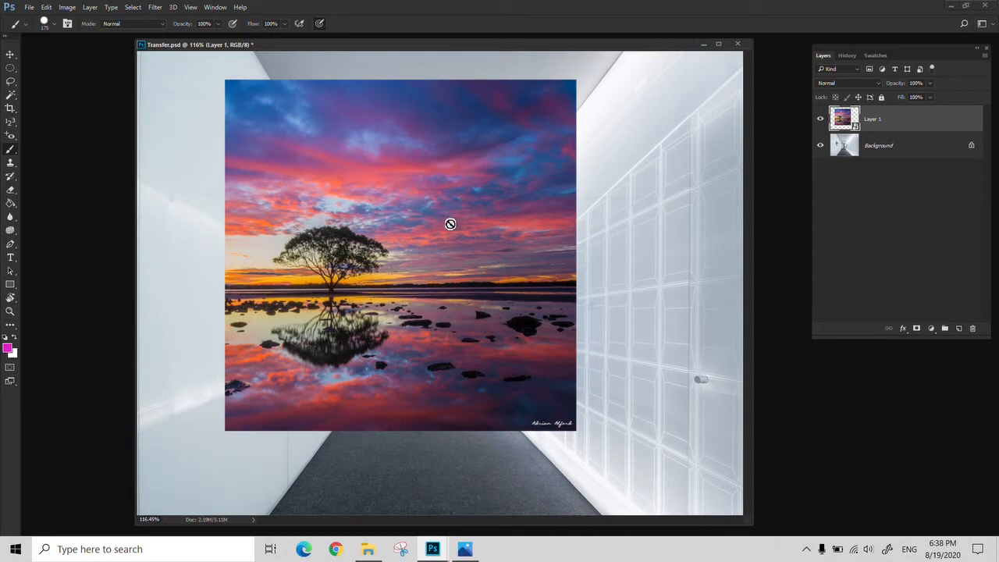
Step: Set the system speaker volume to 0
click(868, 550)
drag(879, 517, 804, 519)
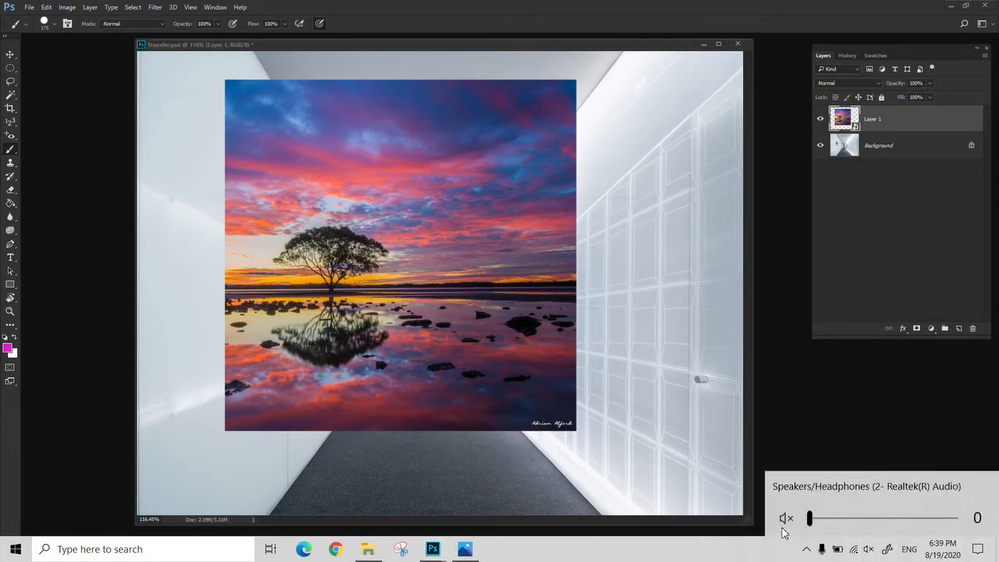
Step: Open the sunset smart object's contents for editing and arrange its window beside the Transfer.psd window
click(91, 9)
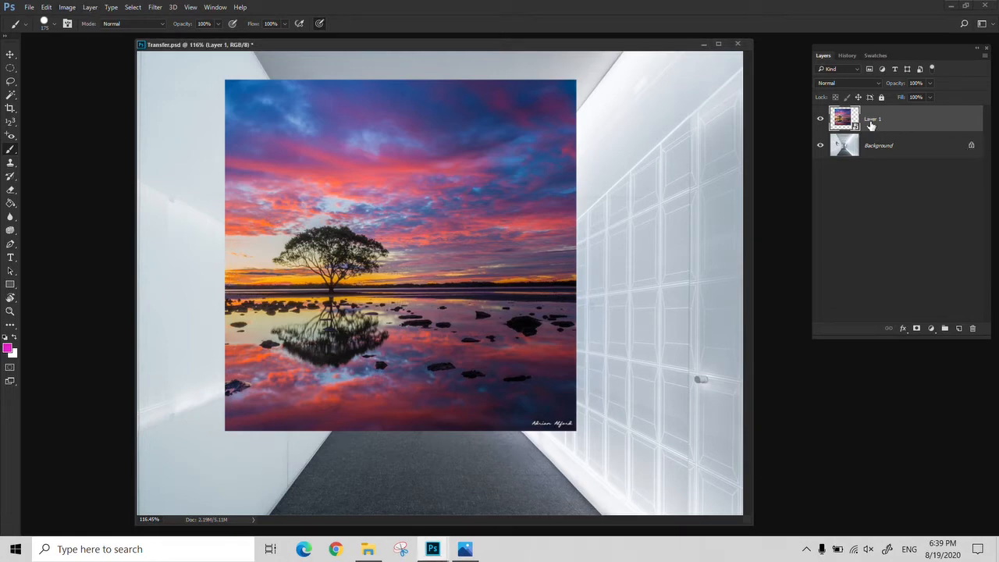
click(89, 8)
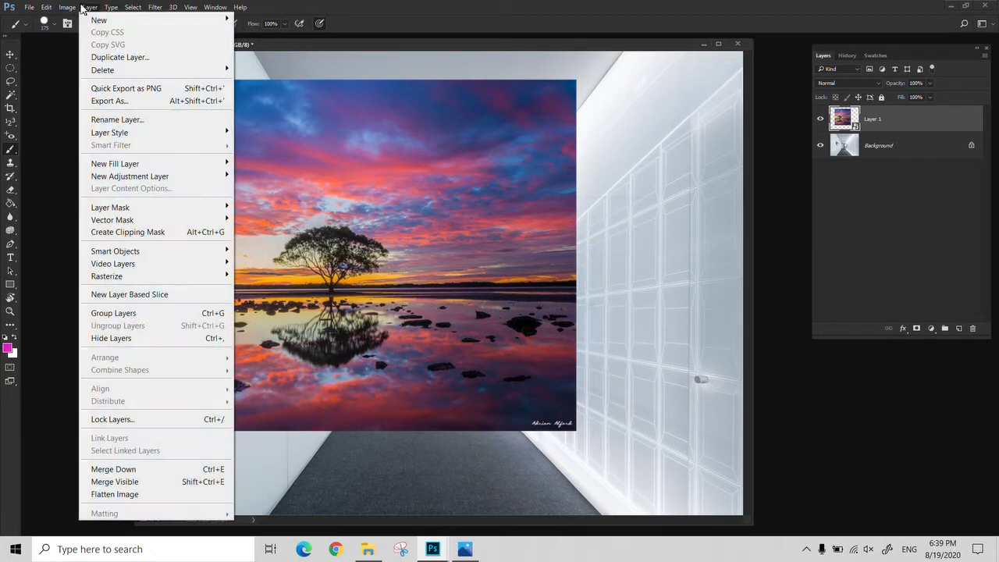
mouse_move(175, 257)
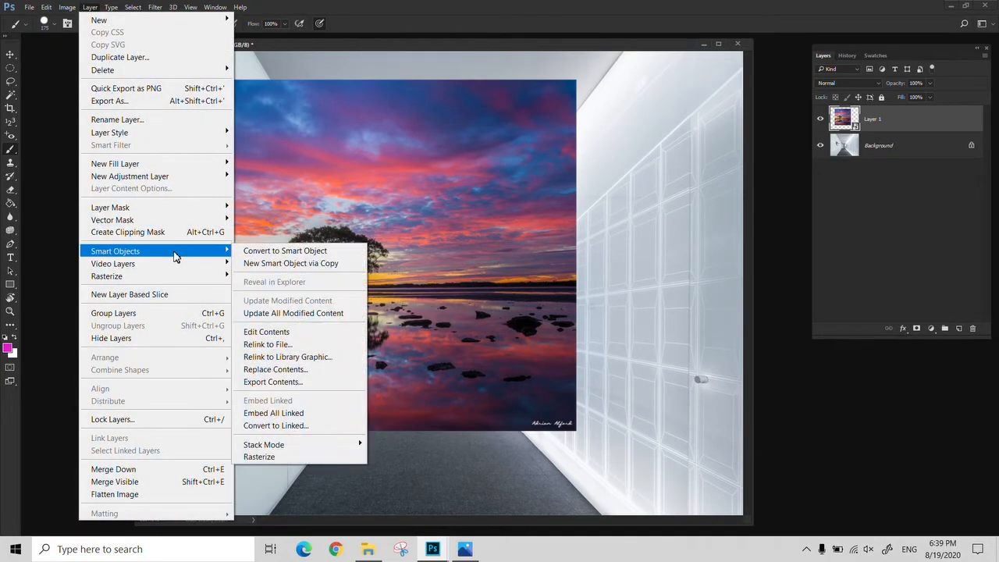
click(278, 337)
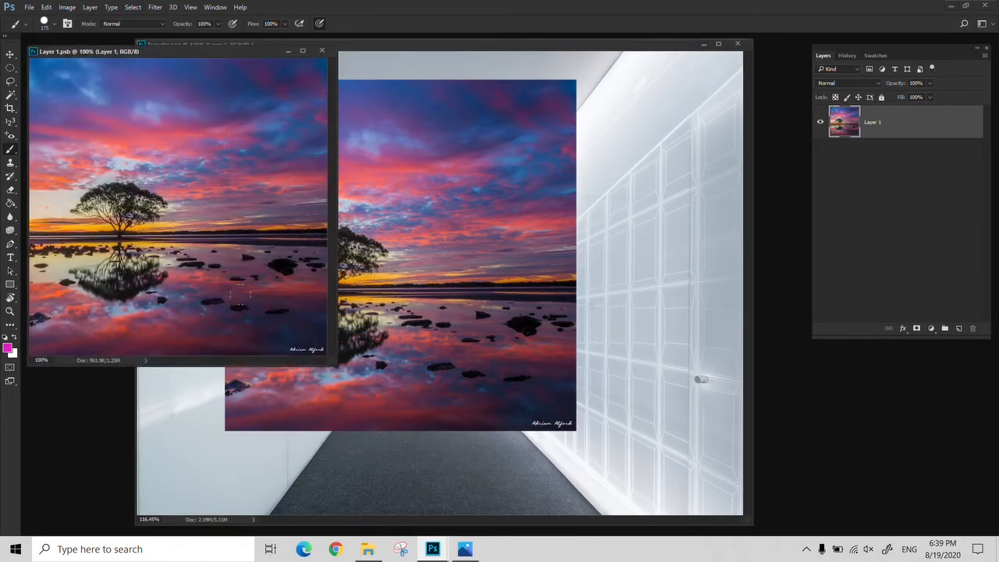
drag(142, 53, 157, 123)
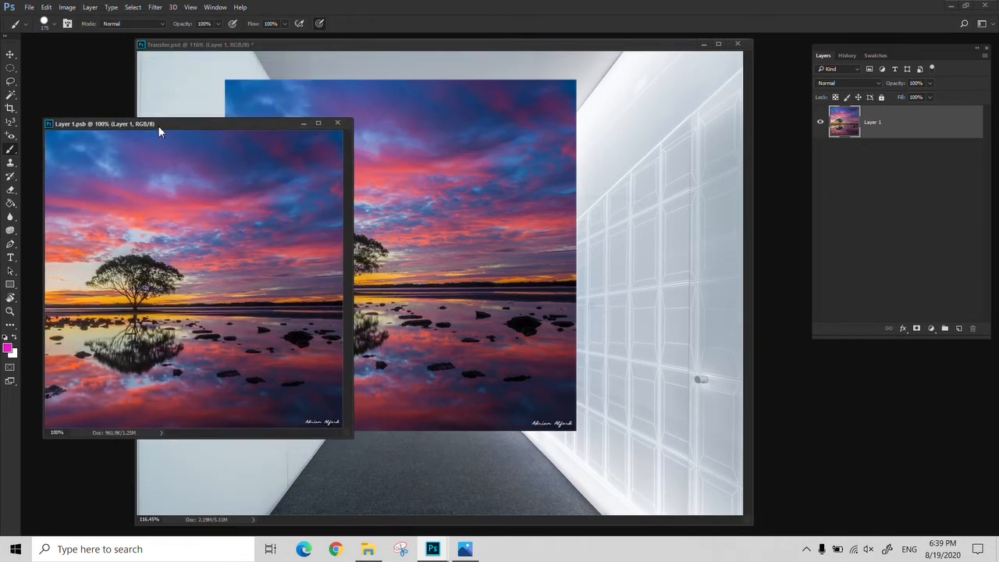
drag(455, 45, 575, 46)
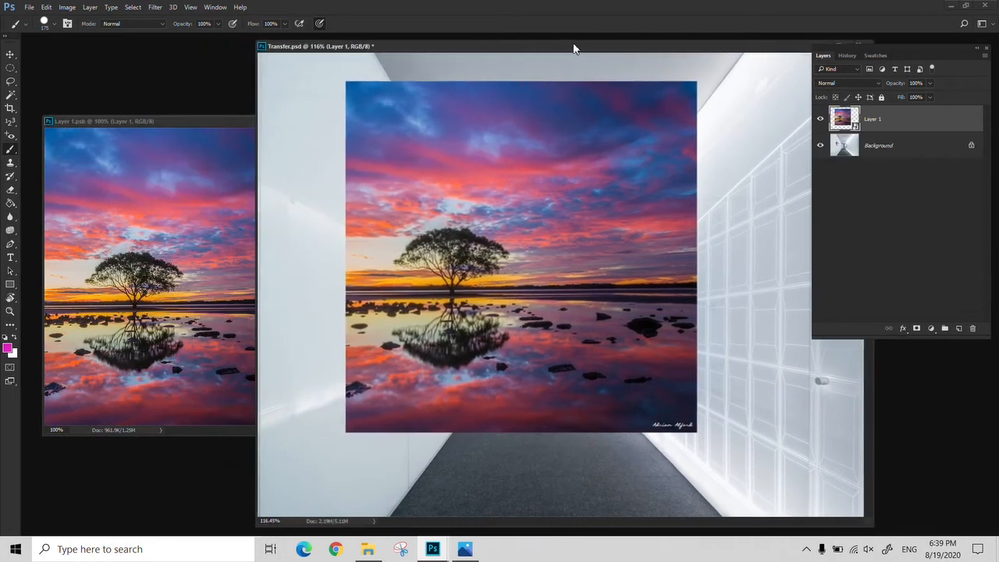
click(231, 122)
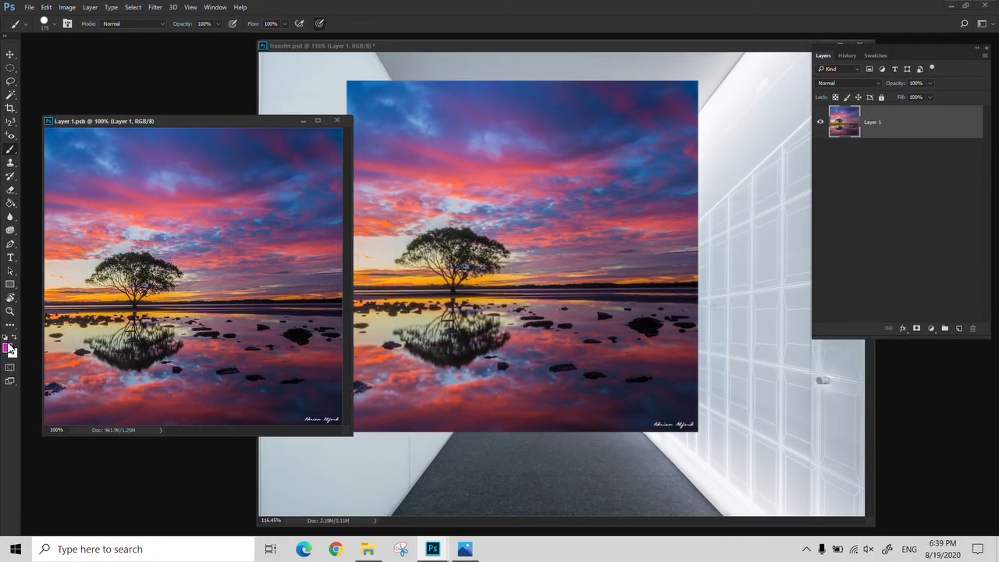
Step: Set the foreground color to blue 3720df and paint over the sky above the tree in Layer 1.psb with the Brush tool
click(8, 348)
click(422, 178)
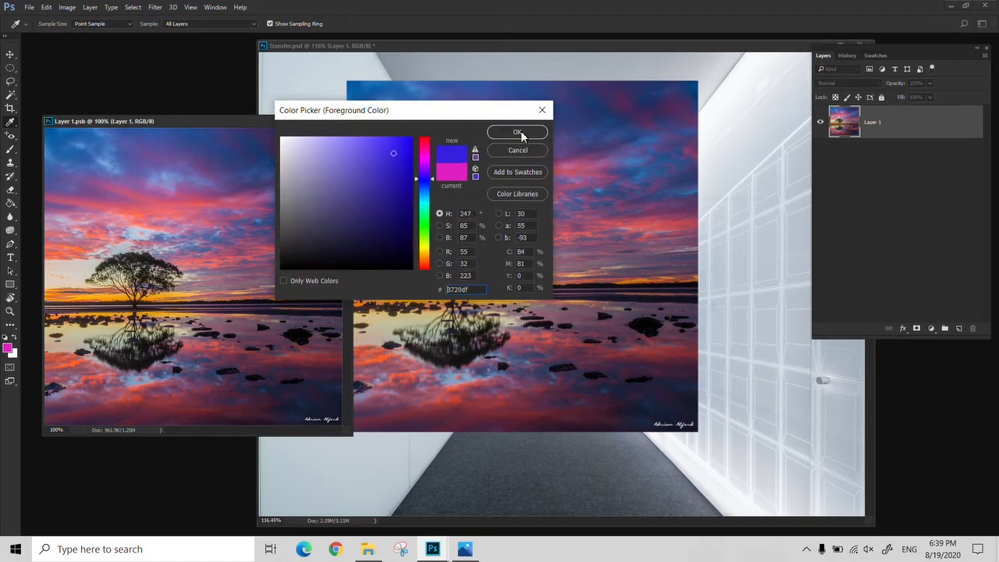
click(517, 132)
mouse_move(64, 166)
mouse_down()
mouse_move(203, 167)
mouse_move(137, 161)
mouse_move(35, 129)
mouse_move(203, 122)
mouse_move(267, 139)
mouse_move(151, 229)
mouse_up()
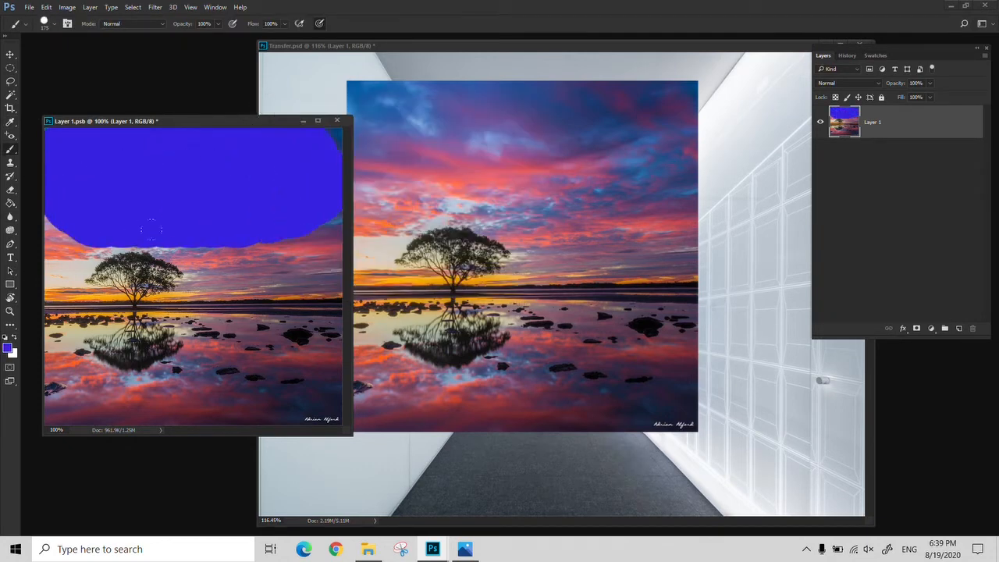
Step: Sample the dark red from the water in Layer 1.psb and paint over the lower reflection with the Brush tool
key(w)
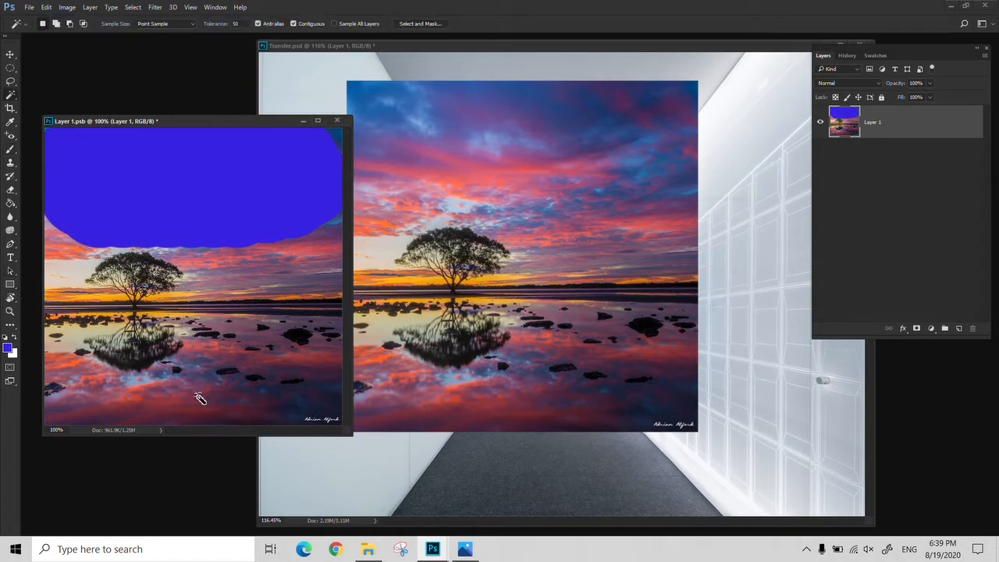
key(shift+i)
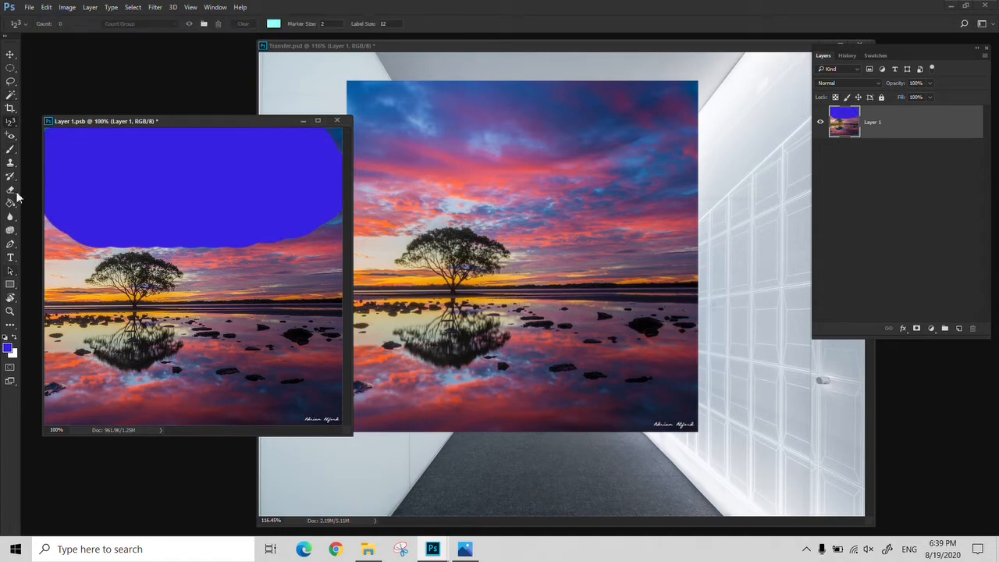
right_click(10, 121)
click(58, 121)
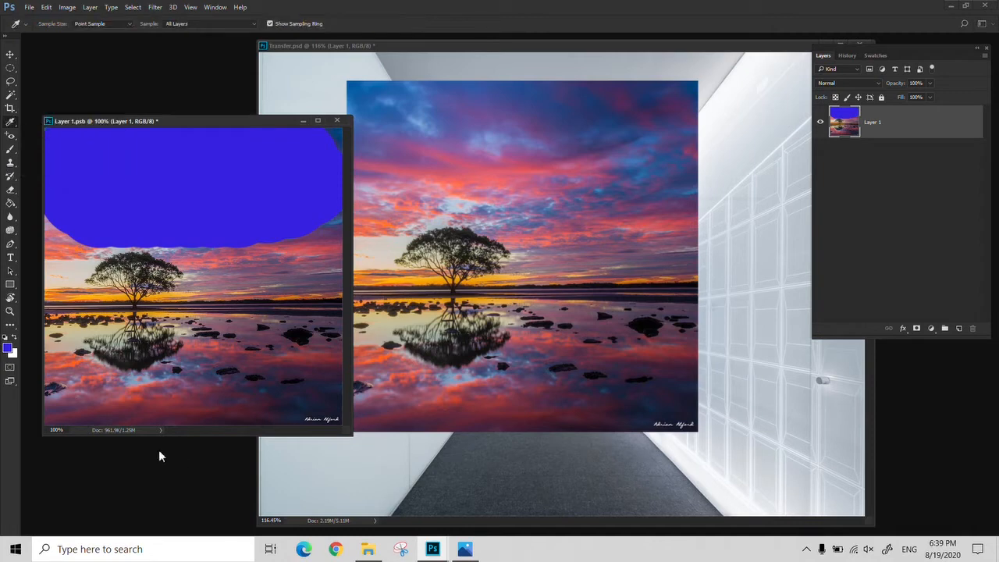
click(106, 416)
key(b)
mouse_move(93, 413)
mouse_down()
mouse_move(312, 390)
mouse_move(78, 363)
mouse_move(181, 388)
mouse_move(107, 361)
mouse_up()
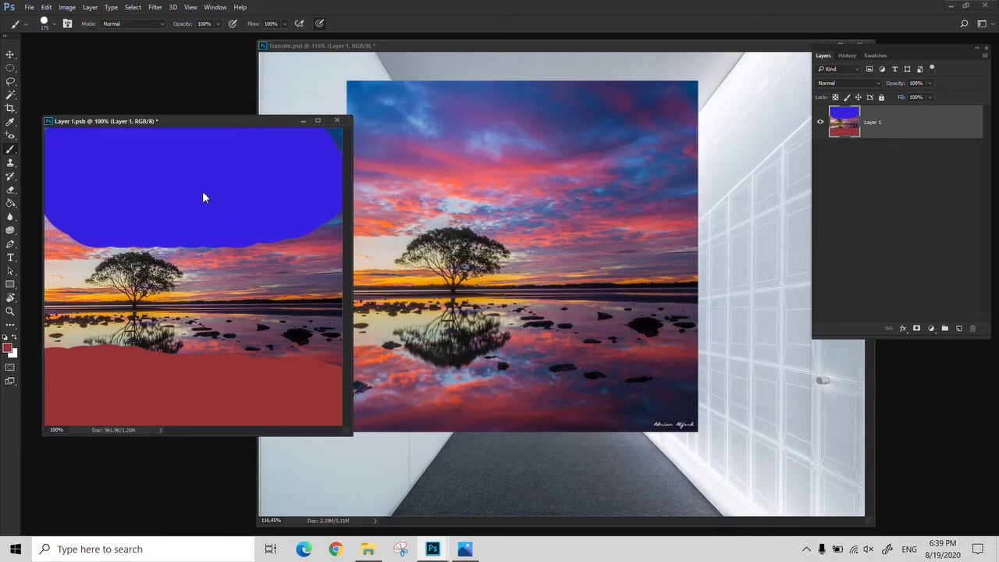
Step: Save the painted smart object contents as Layer 1.psb in Large Document Format with Maximize Compatibility on
key(ctrl+shift+s)
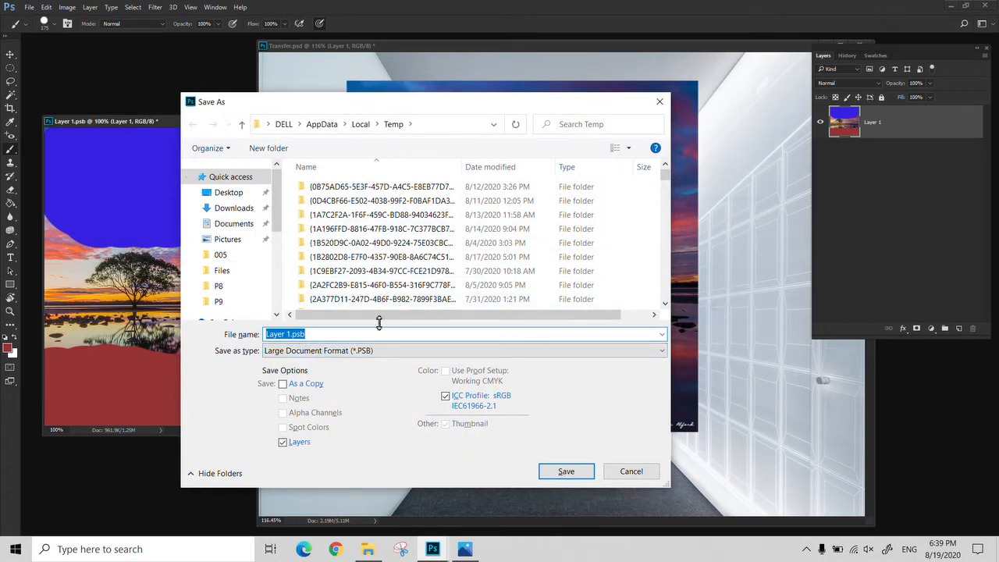
click(323, 334)
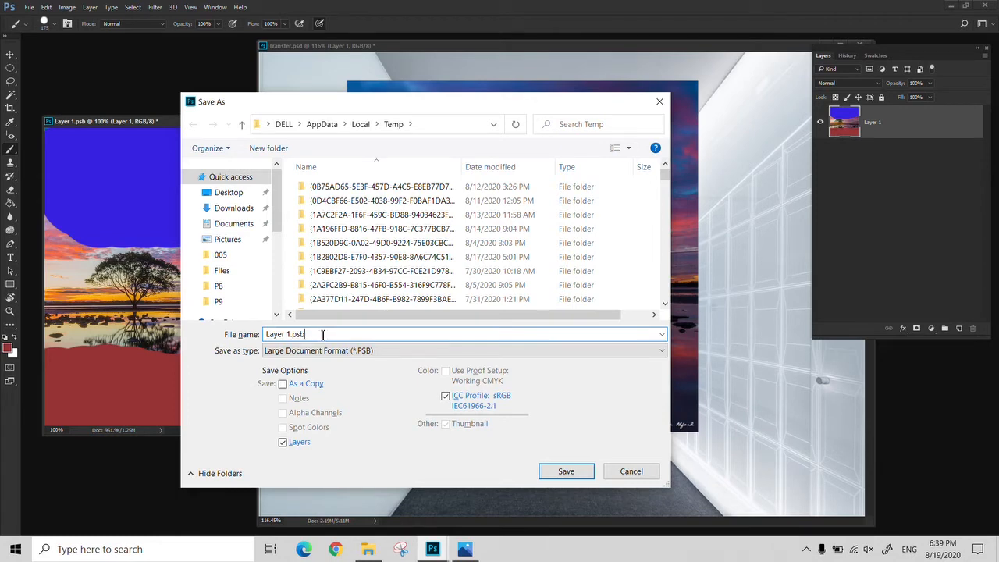
click(568, 472)
click(534, 283)
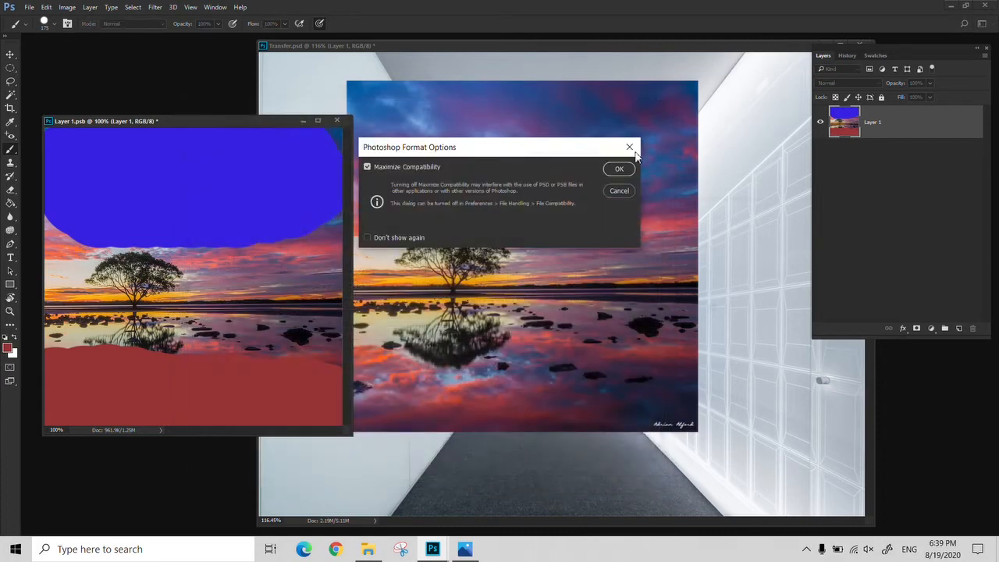
key(Return)
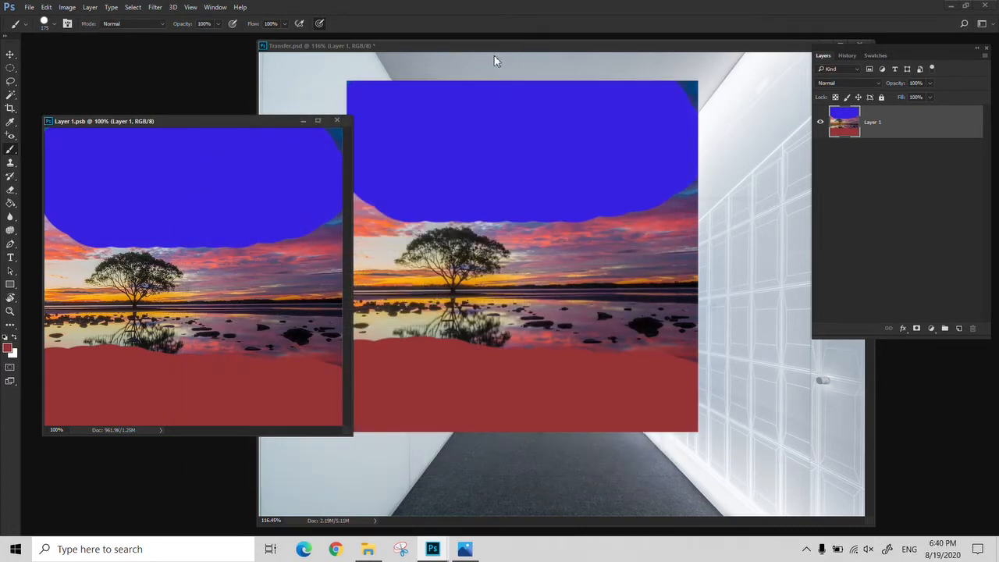
Step: Bring Transfer.psd forward and examine the painted sunset smart object at 100% zoom
drag(204, 121, 191, 103)
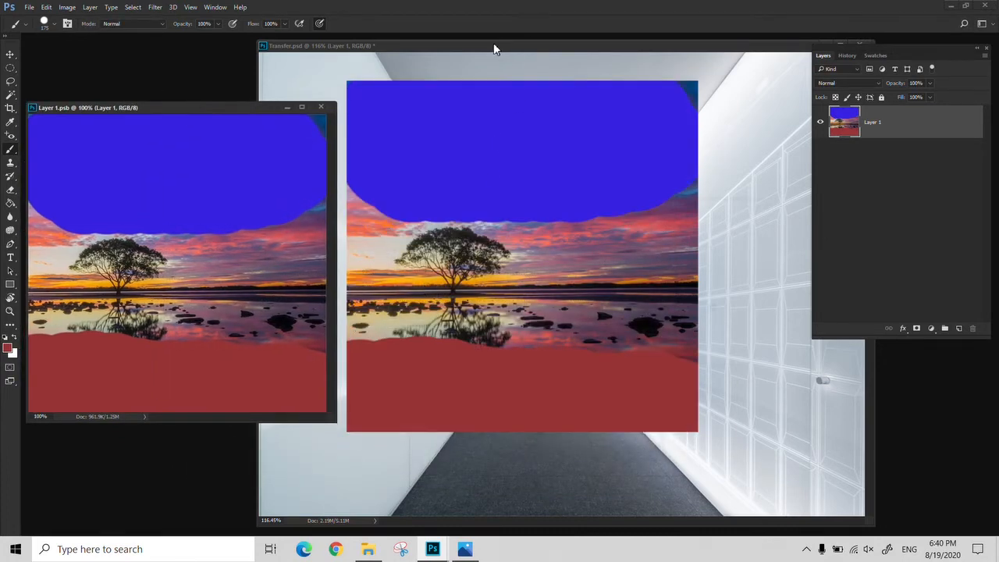
click(440, 182)
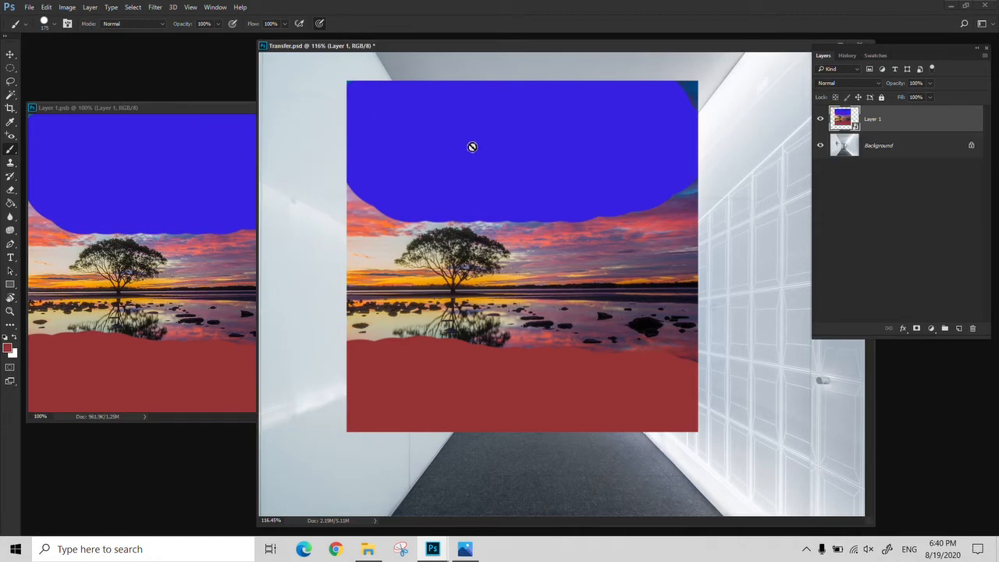
key(z)
alt+click(517, 203)
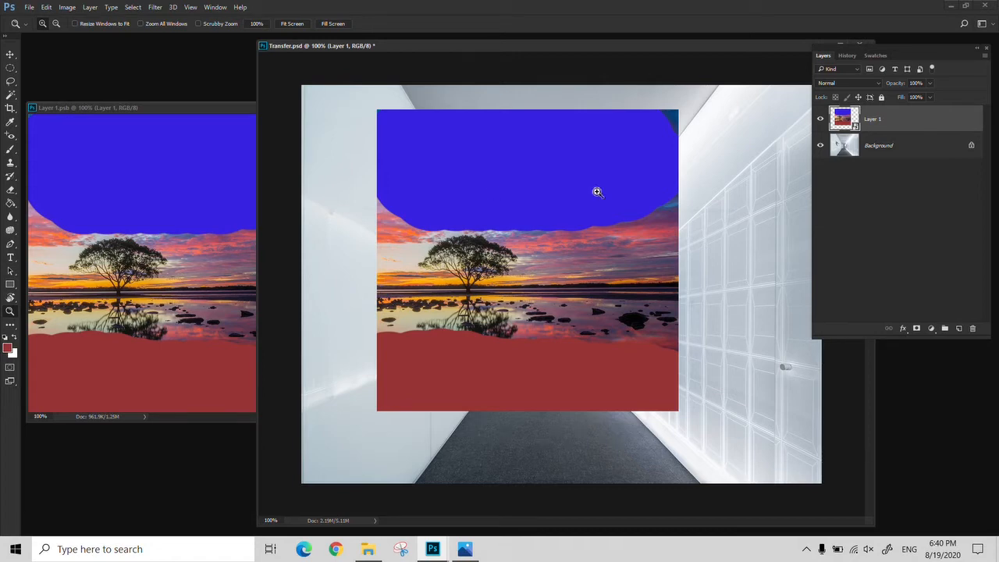
Step: Undo the smart object update in Transfer.psd and the red and blue painting in Layer 1.psb
key(ctrl+z)
click(237, 124)
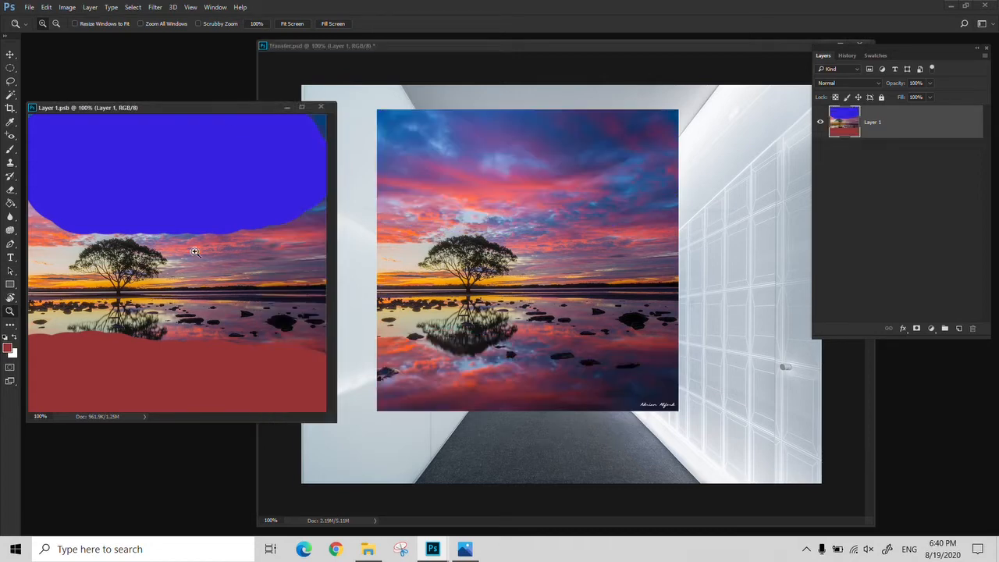
key(ctrl+z)
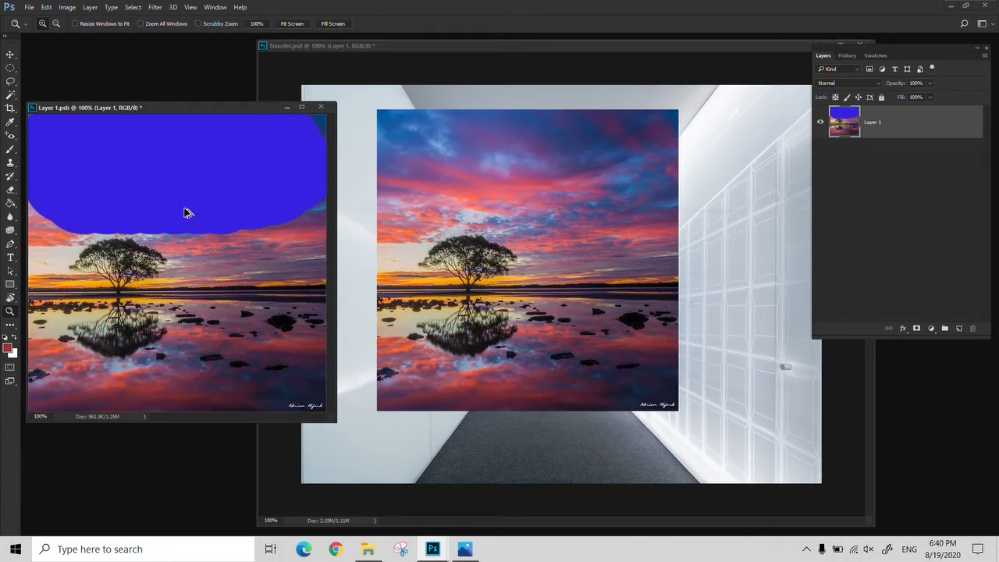
key(ctrl+z)
drag(147, 109, 156, 90)
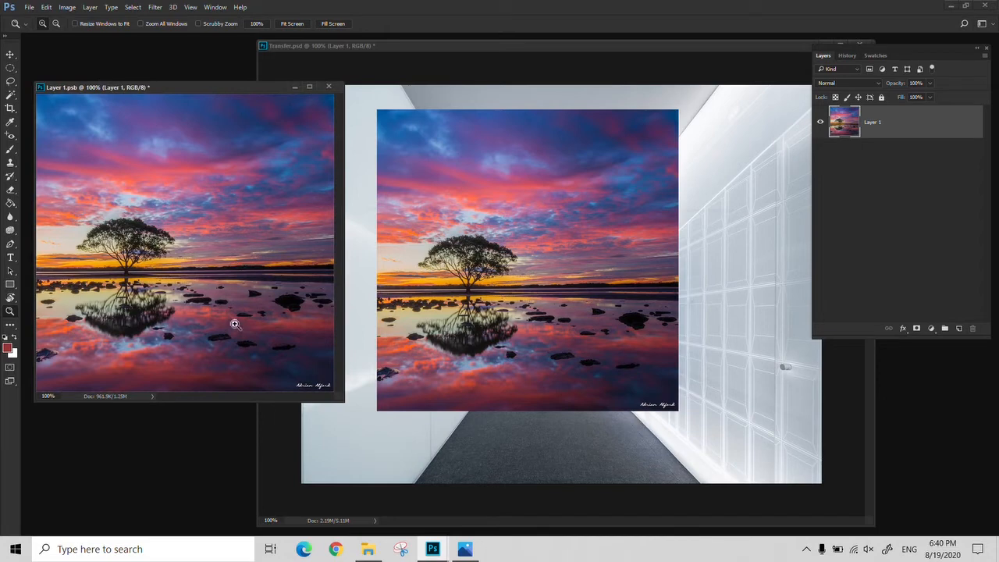
Step: Compare the sunset in Transfer.psd with its contents file and close the Layer 1.psb window
click(519, 300)
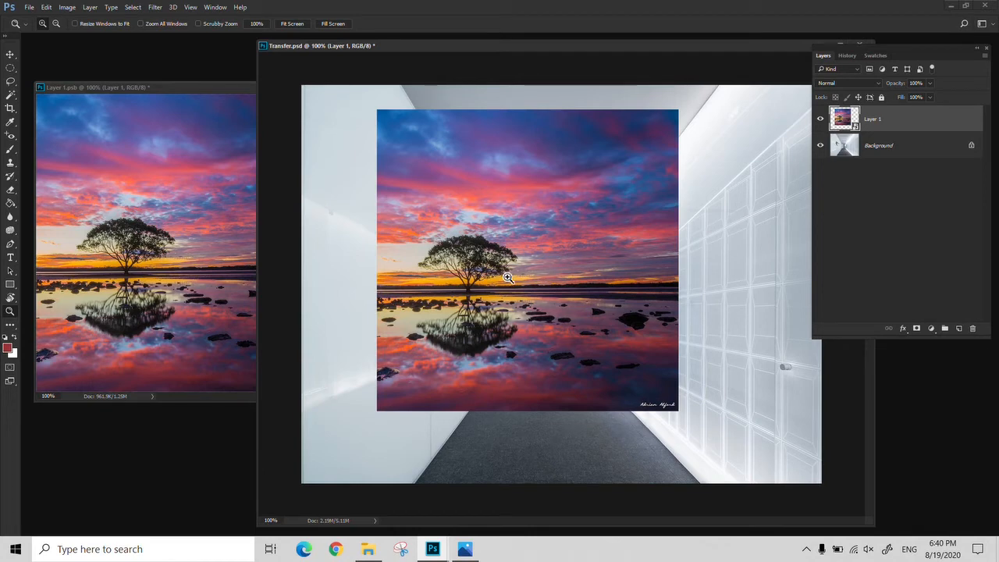
click(226, 85)
click(329, 87)
click(480, 205)
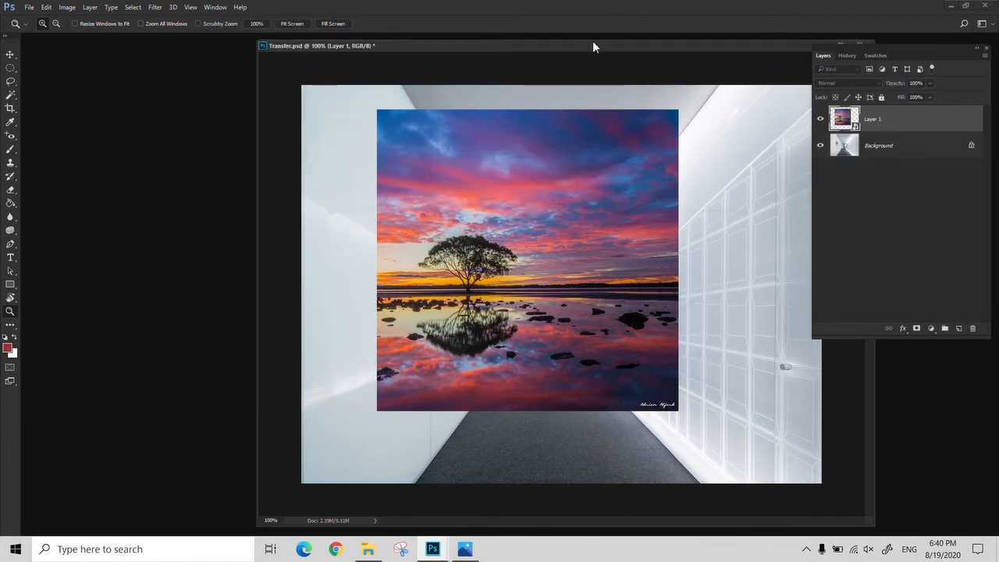
Step: Revert Transfer.psd to its opening history snapshot and return to its layers with the Move tool active
click(847, 55)
click(866, 73)
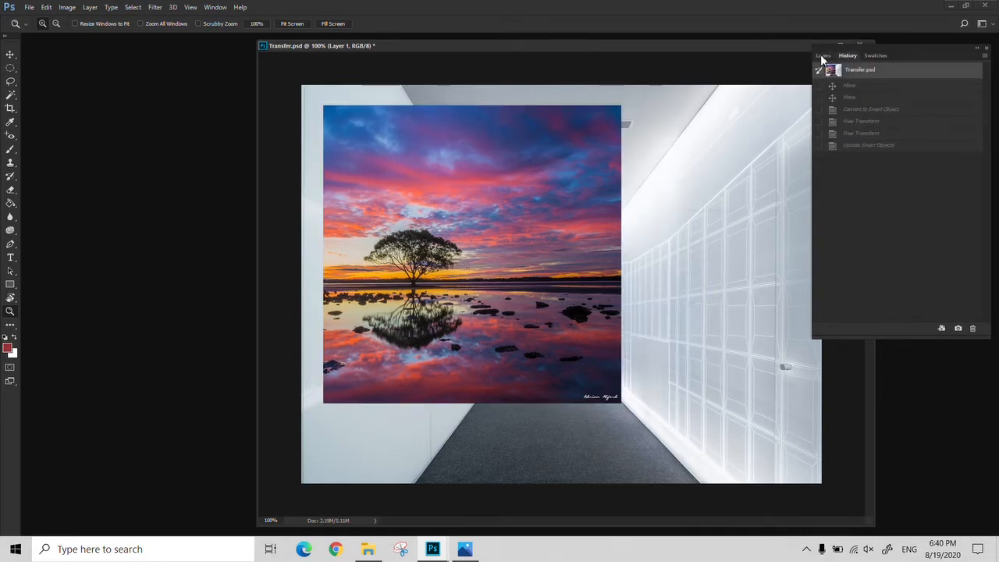
click(822, 54)
key(b)
key(v)
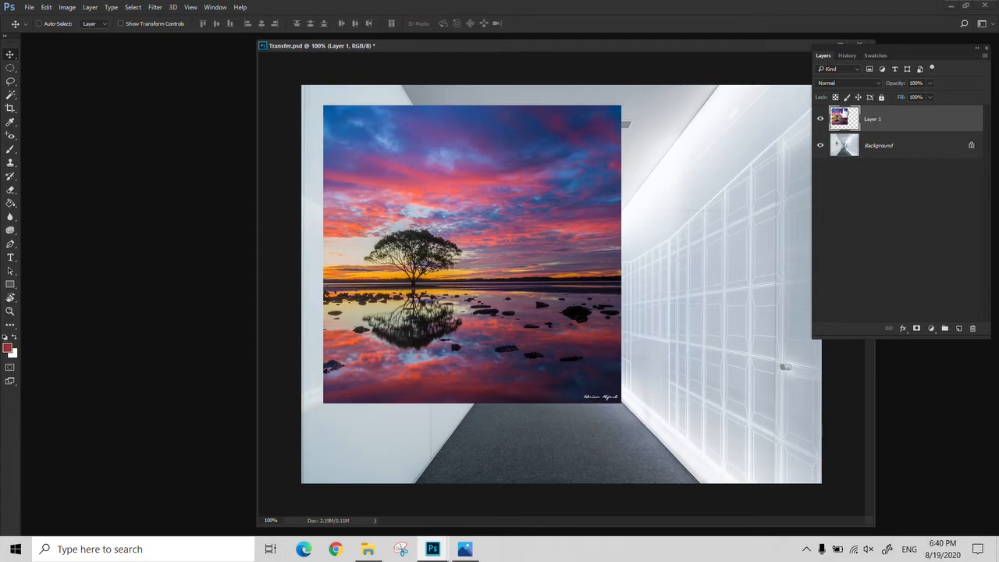
Step: Convert the sunset layer to a smart object and move it slightly down and to the right over the corridor
right_click(851, 122)
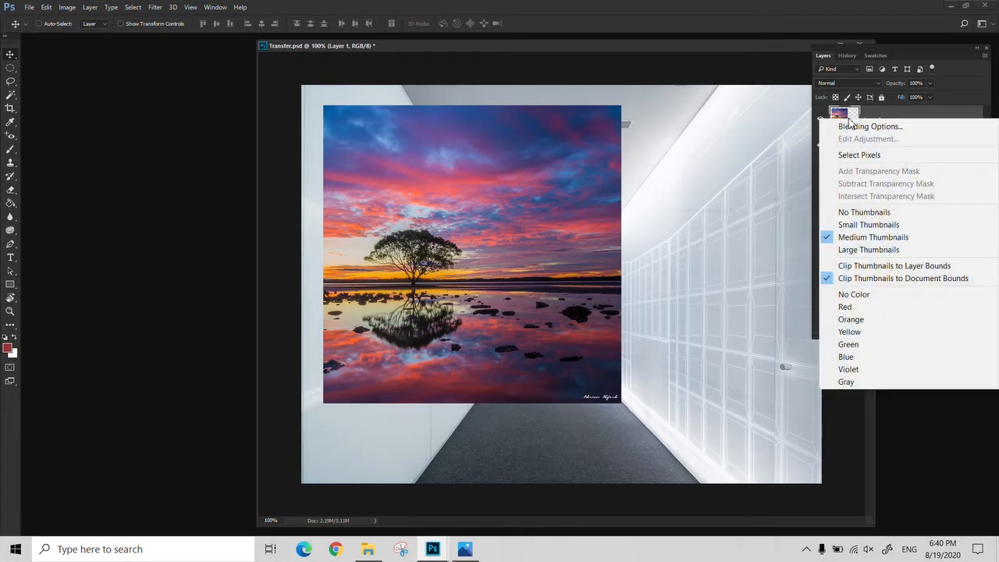
click(880, 119)
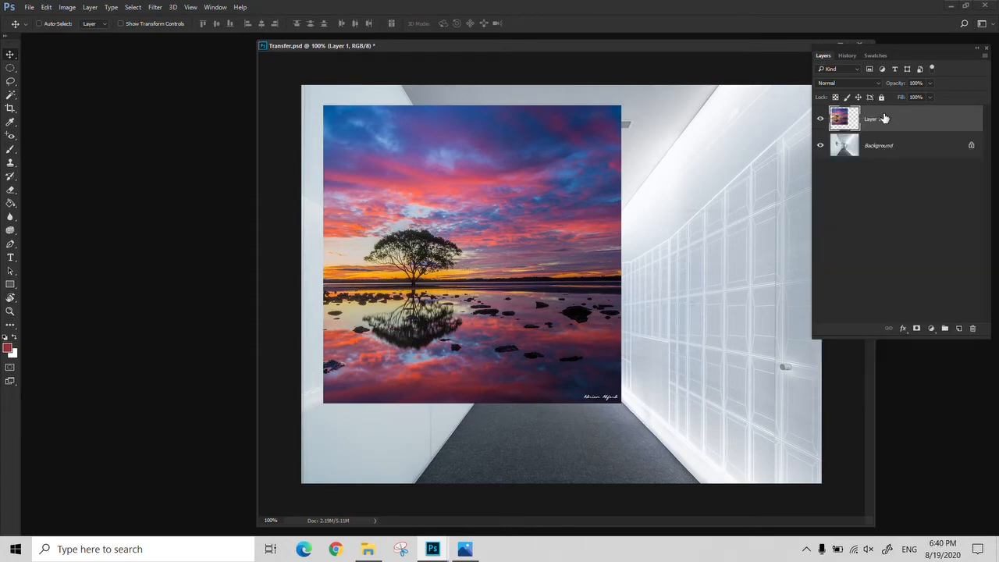
right_click(885, 117)
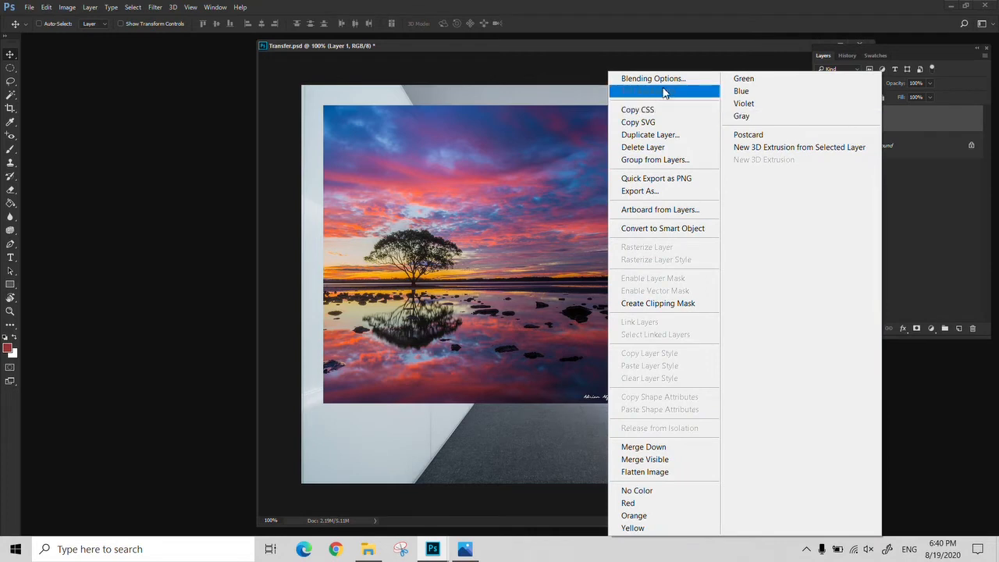
click(679, 234)
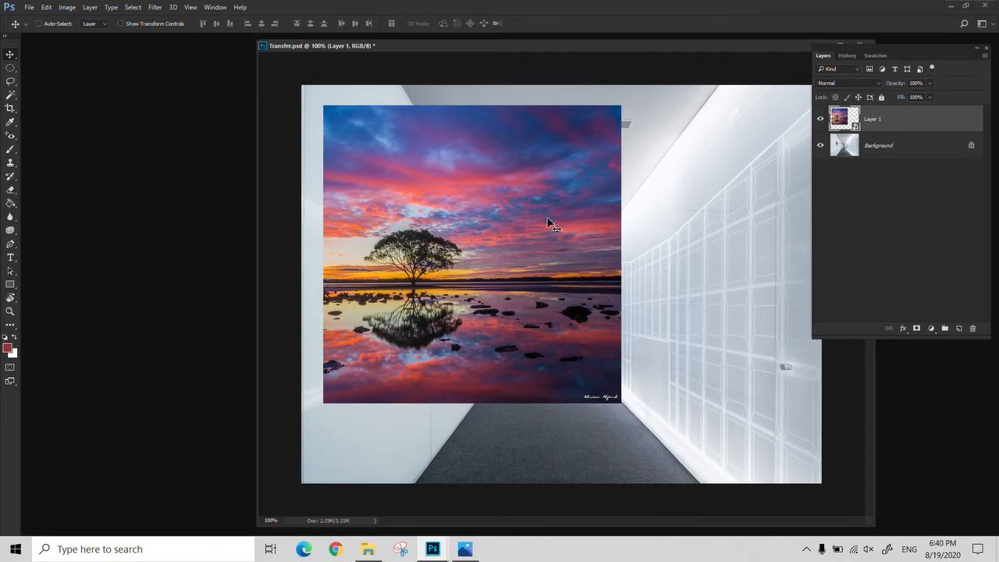
mouse_move(549, 221)
mouse_down()
mouse_move(582, 257)
mouse_move(562, 229)
mouse_up()
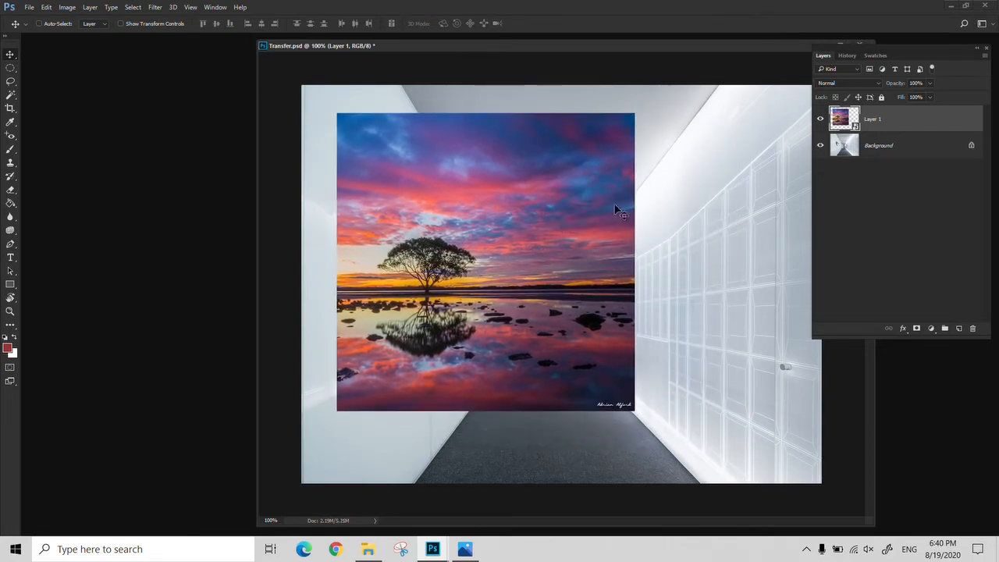
Step: Try painting on the sunset smart object with the Brush tool, accept rasterizing it, and move the layer slightly down
click(11, 150)
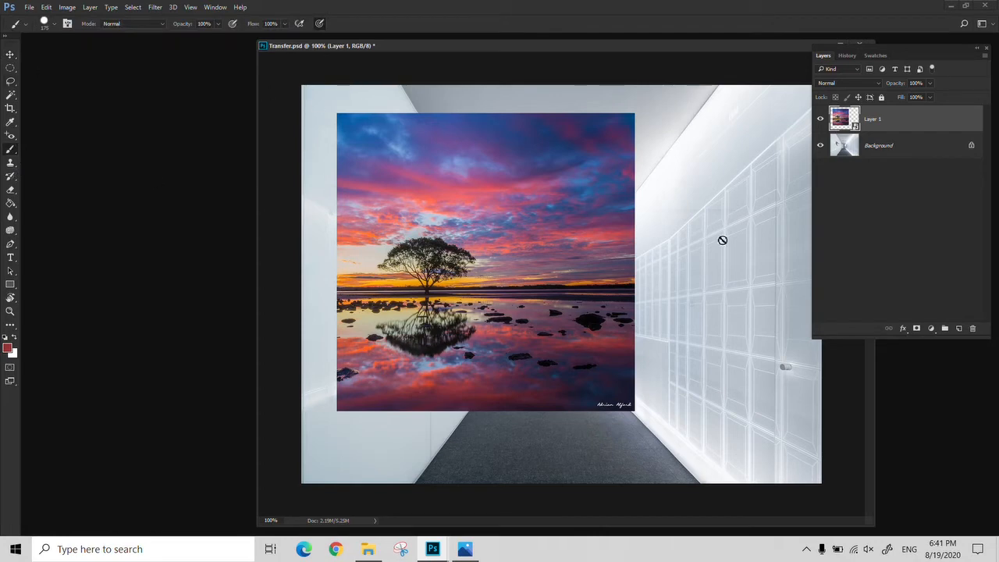
click(713, 156)
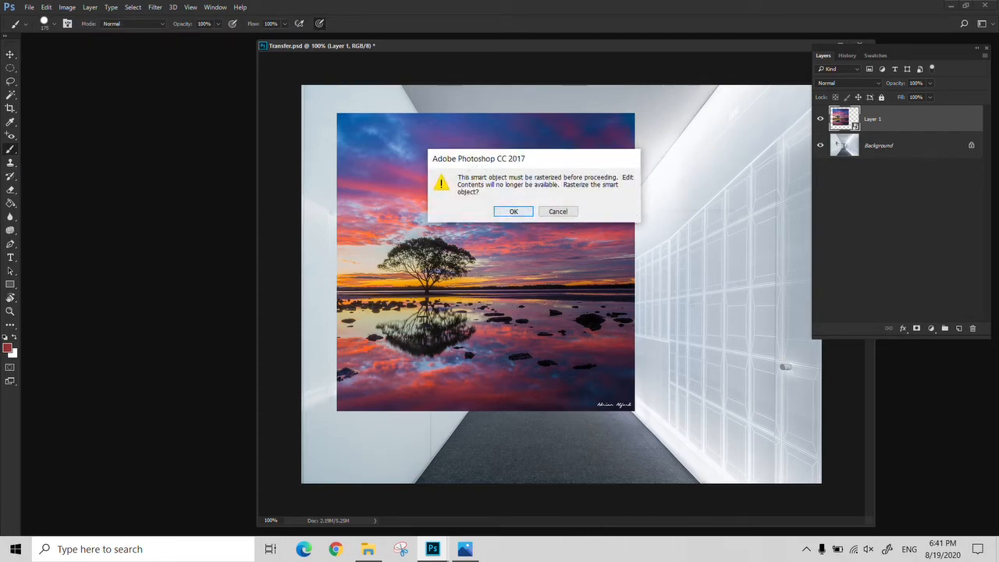
click(515, 213)
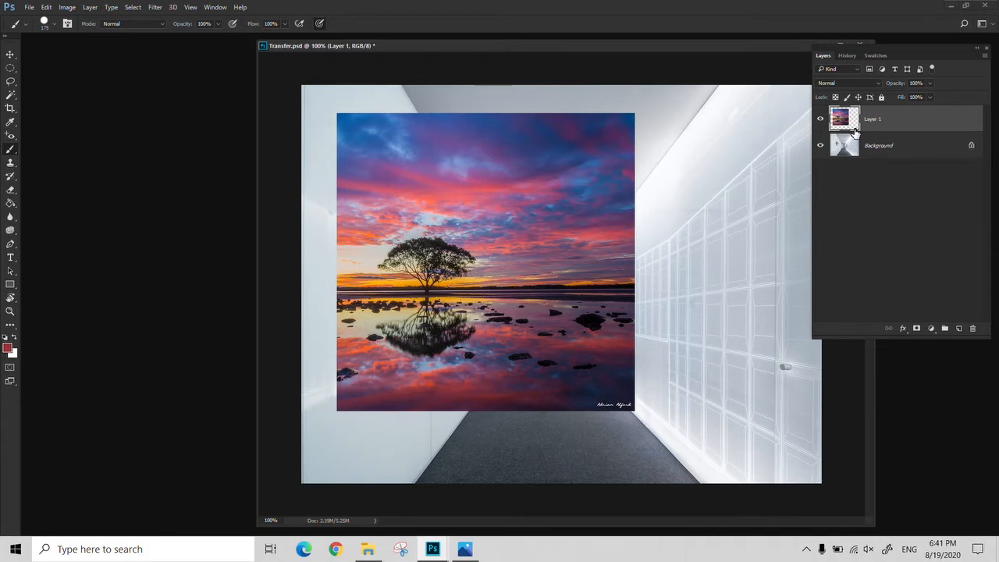
key(v)
mouse_move(610, 283)
mouse_down()
mouse_move(602, 330)
mouse_move(628, 310)
mouse_move(614, 304)
mouse_up()
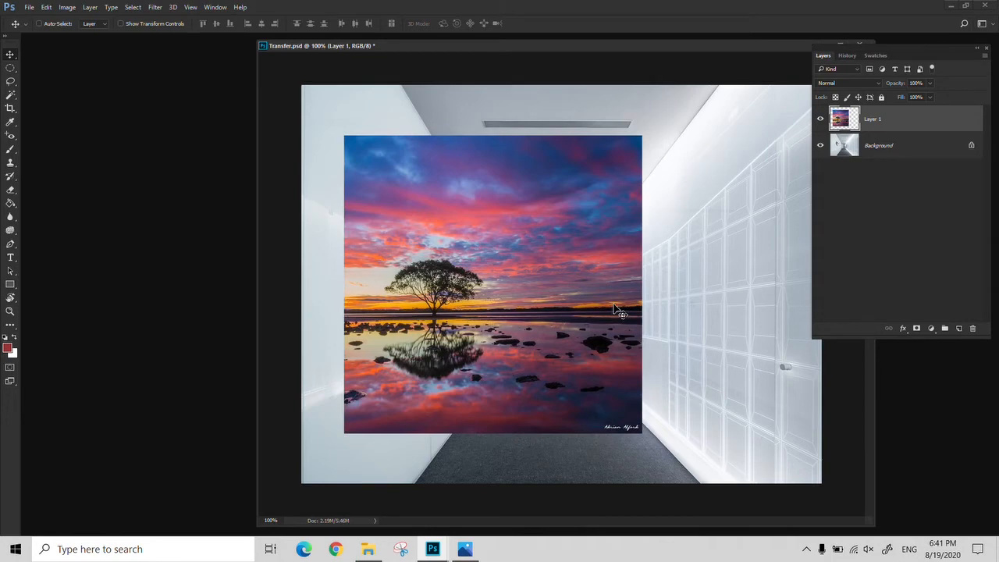
Step: Delete the sunset layer, Layer 1, from Transfer.psd
key(ctrl)
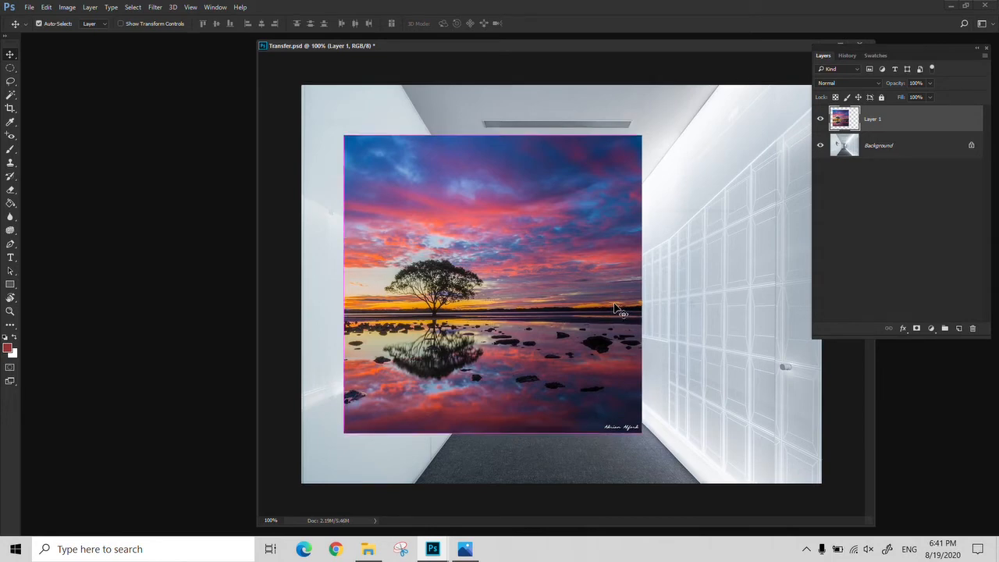
click(975, 329)
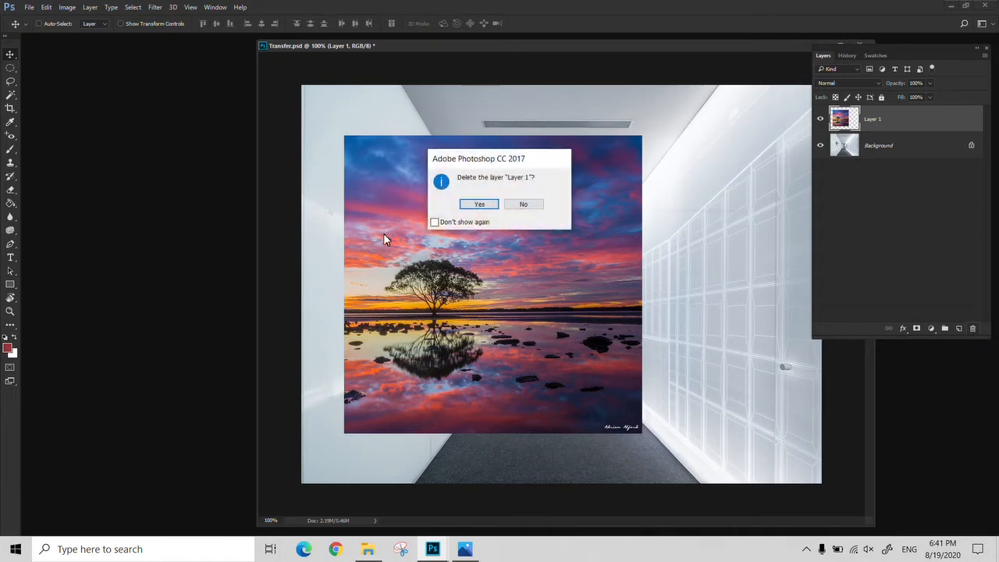
key(Return)
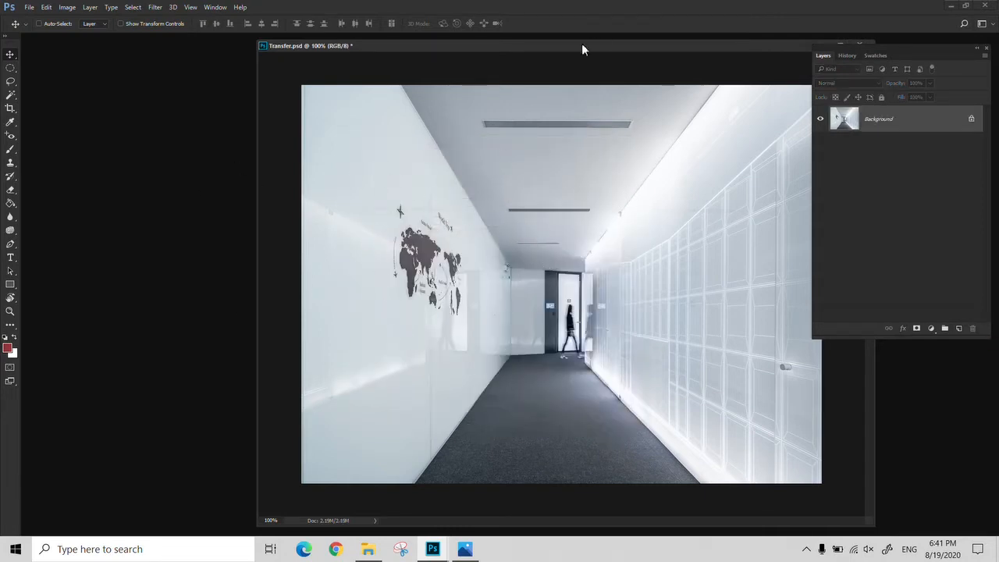
Step: Open image.jpg from File Explorer in its own window and arrange it beside the Transfer.psd window
drag(582, 50, 567, 51)
key(ctrl+o)
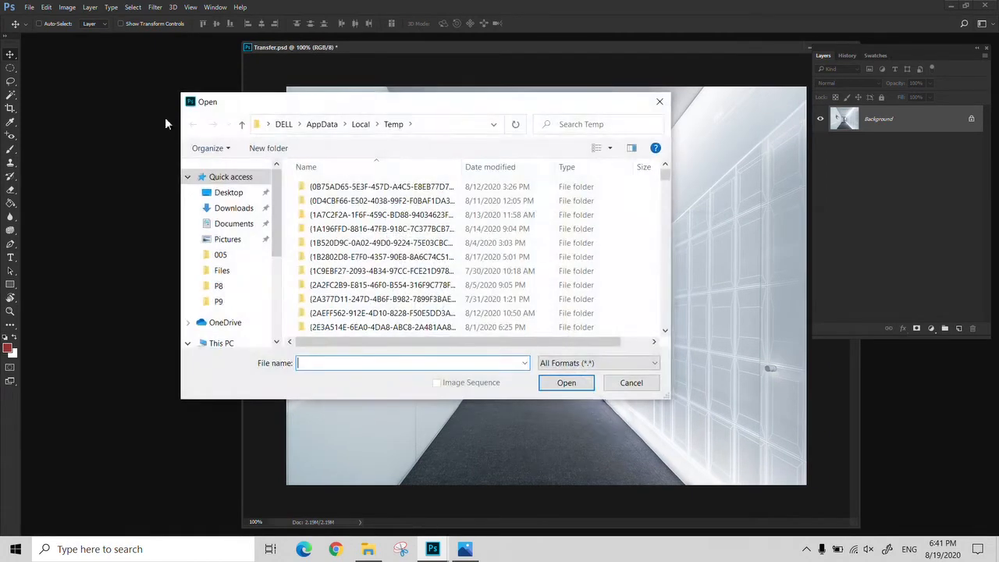
click(631, 382)
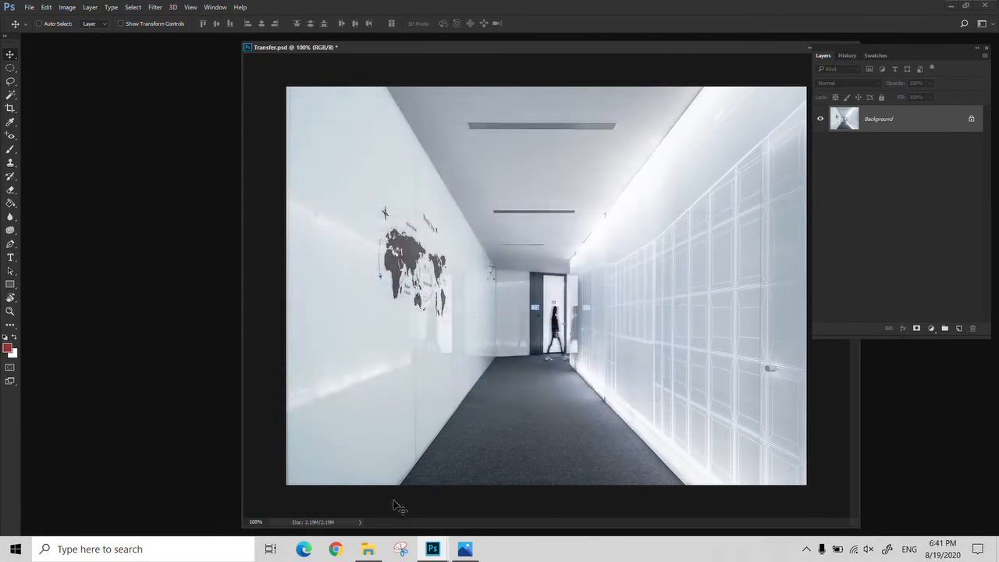
click(368, 548)
drag(303, 164, 62, 260)
drag(269, 54, 282, 96)
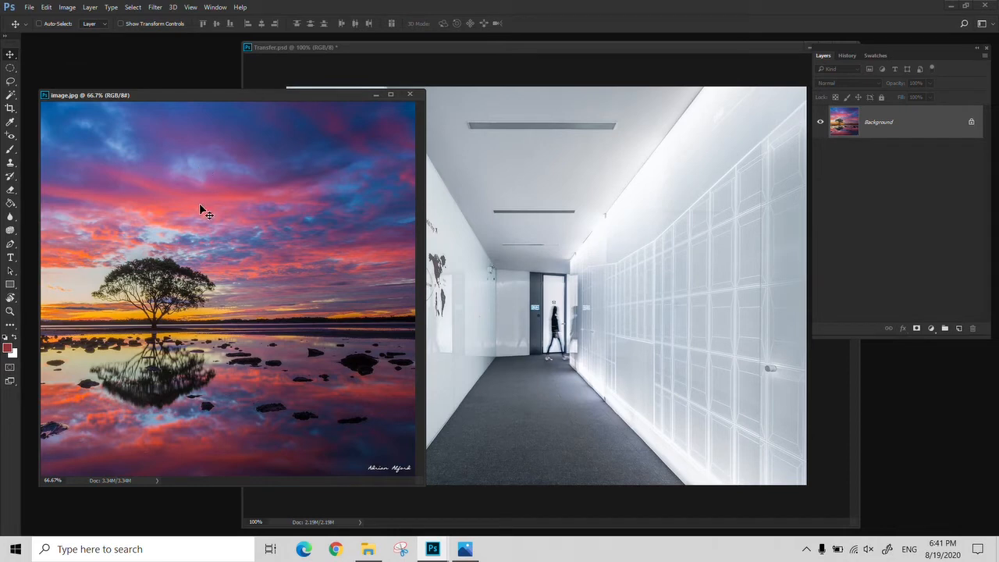
Step: Copy the sunset image onto the corridor in Transfer.psd and try scaling it down to about 45% and moving it up
drag(201, 211, 552, 226)
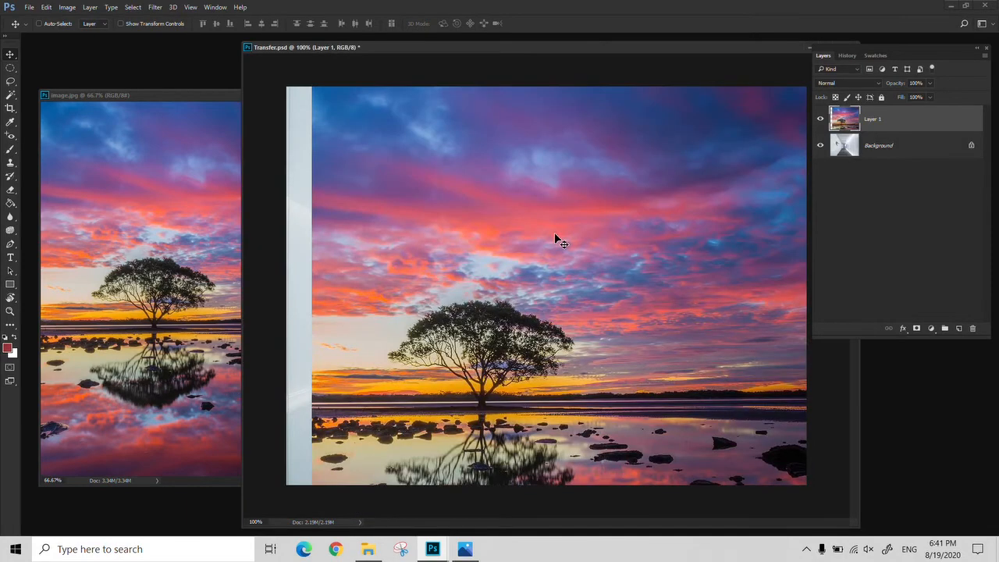
key(ctrl+minus)
key(ctrl+minus)
key(ctrl+t)
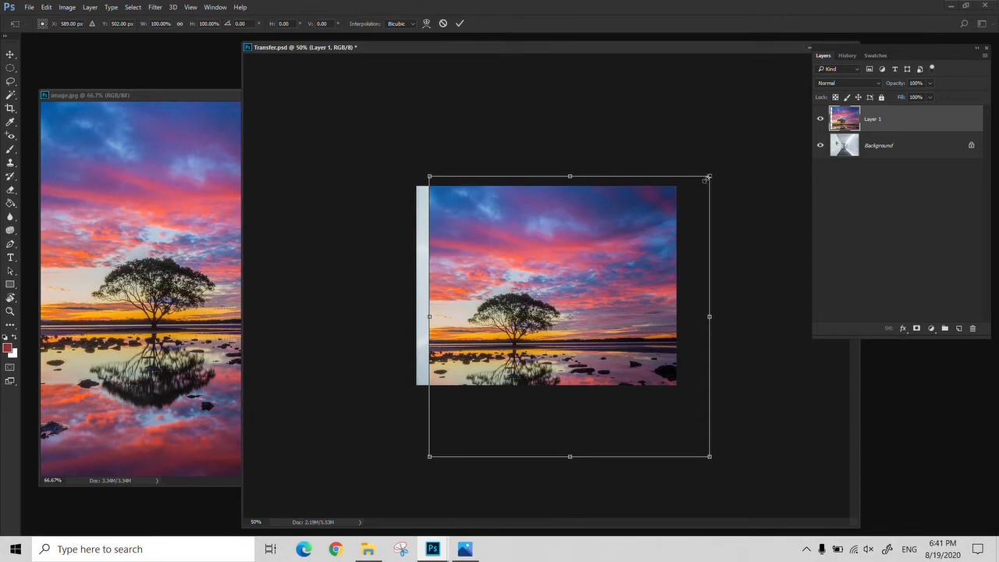
drag(706, 179, 555, 331)
drag(519, 377, 532, 279)
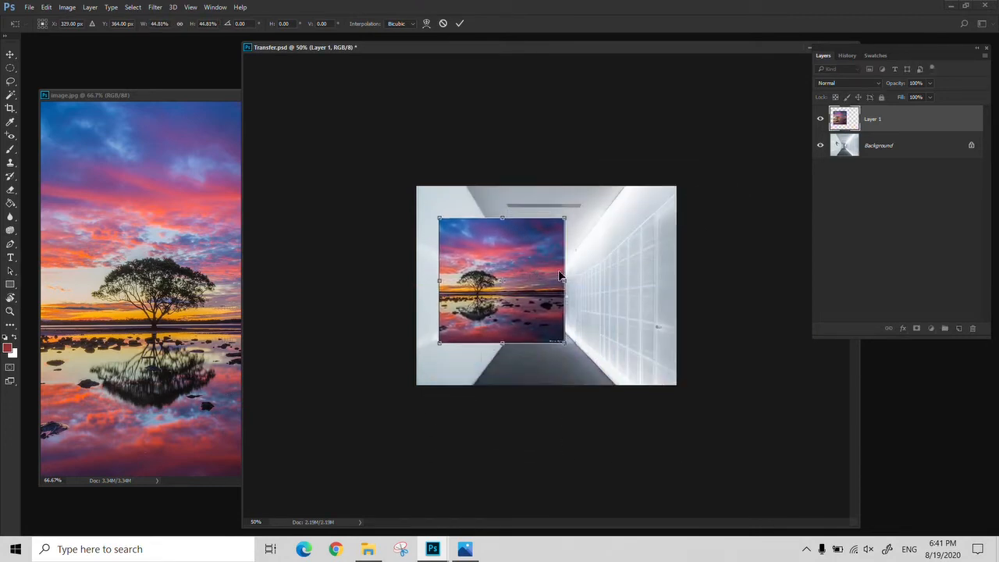
key(Escape)
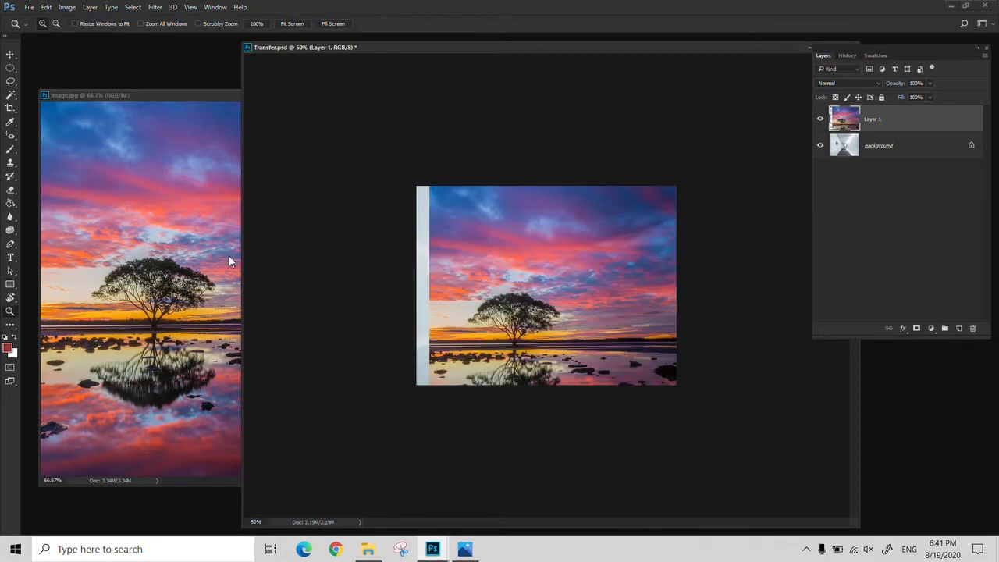
Step: Try scaling the sunset layer proportionally to about 61% and repositioning it inside the corridor photo
key(ctrl+t)
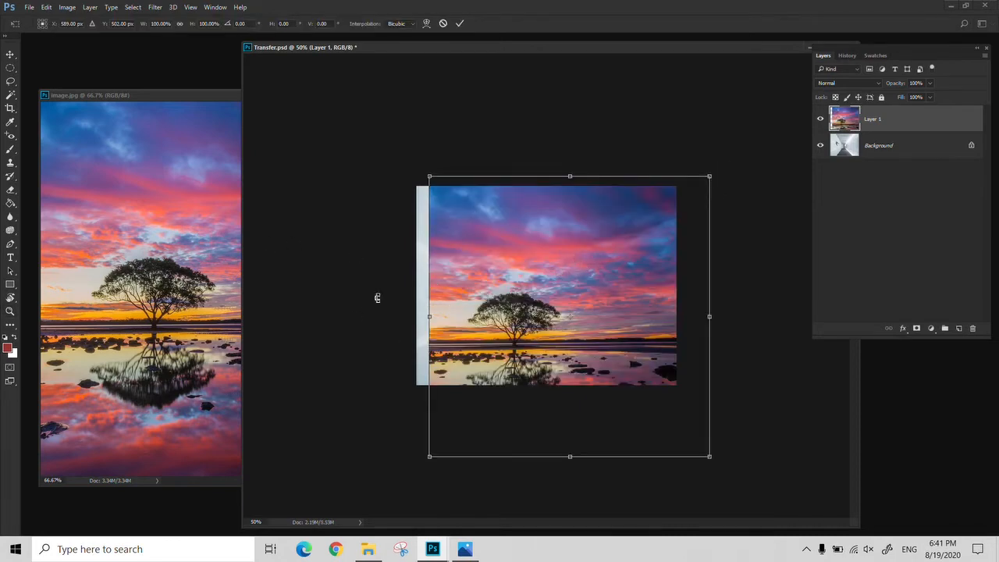
key(Escape)
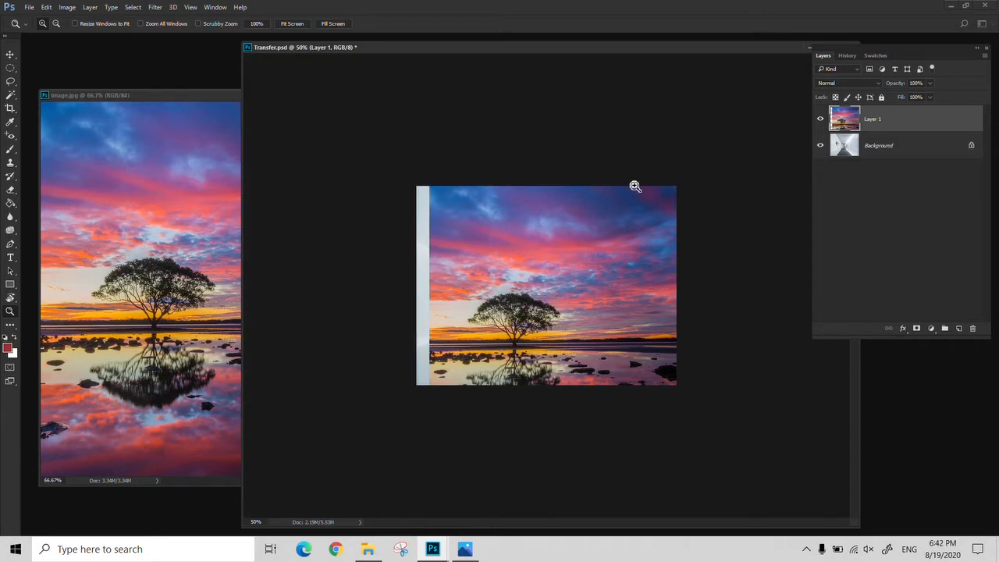
key(ctrl+t)
drag(710, 174, 604, 271)
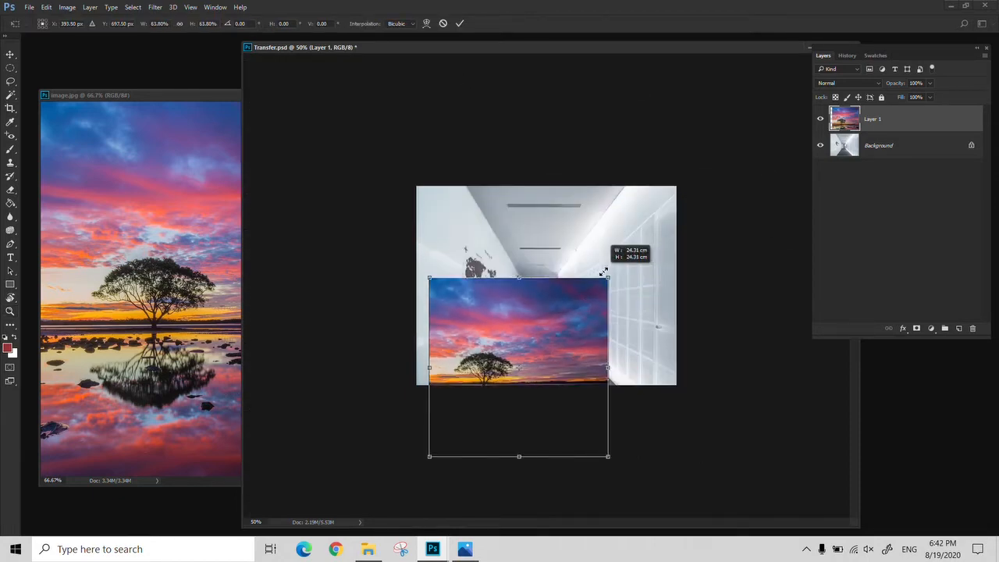
drag(546, 357, 539, 276)
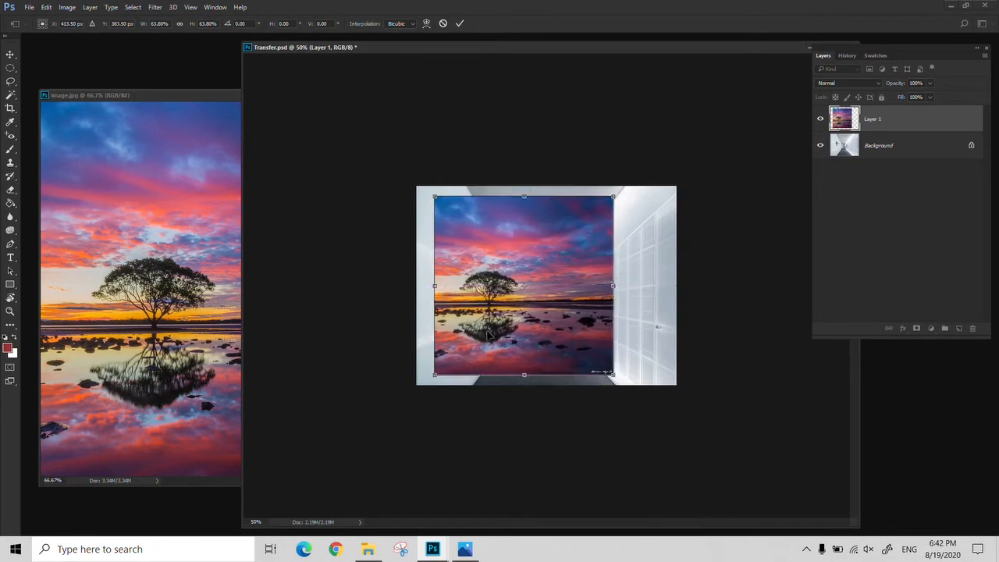
mouse_move(612, 197)
mouse_down()
mouse_move(584, 230)
mouse_move(606, 205)
mouse_up()
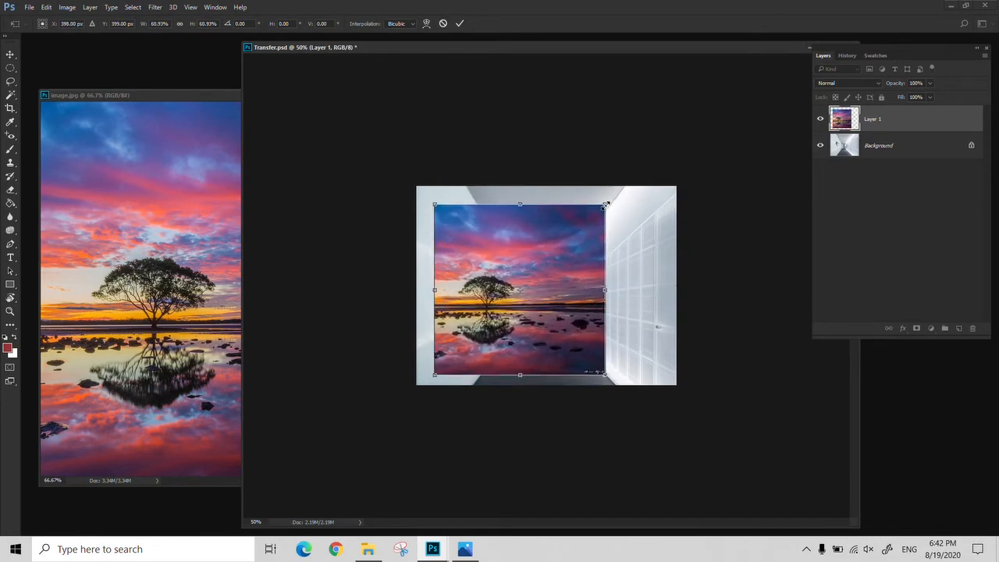
key(Escape)
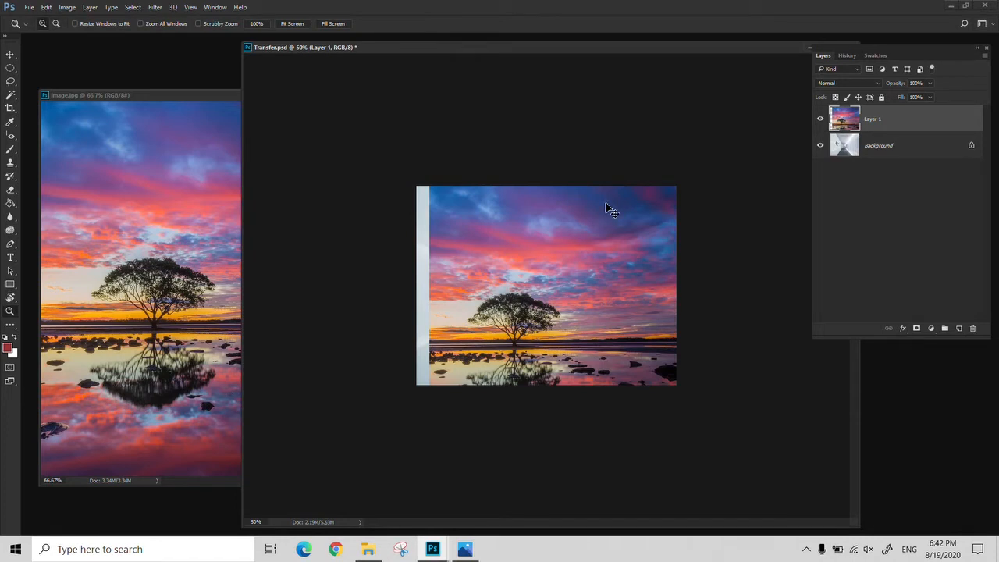
Step: Close Transfer.psd without saving the changes, and close image.jpg
key(ctrl+w)
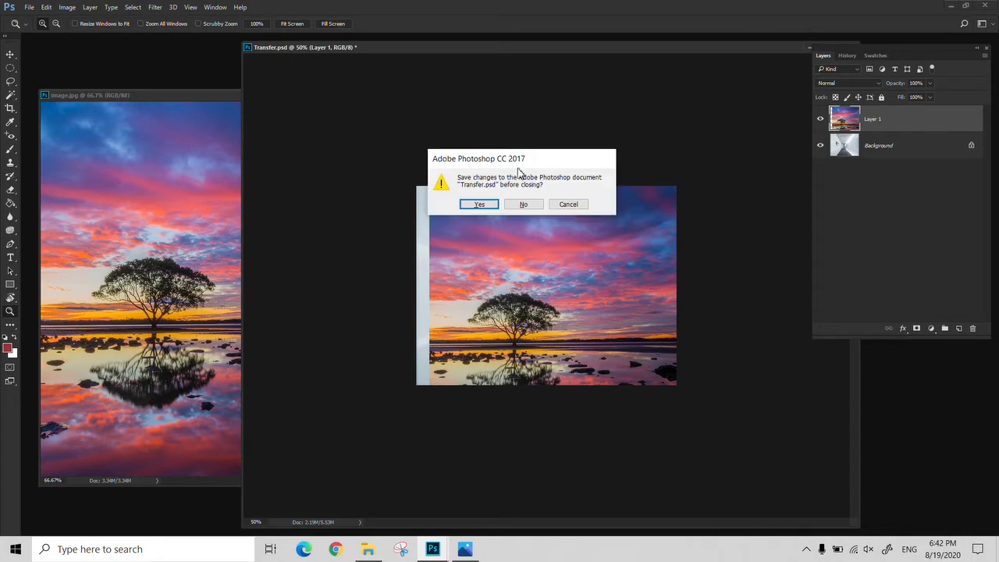
click(524, 204)
click(412, 97)
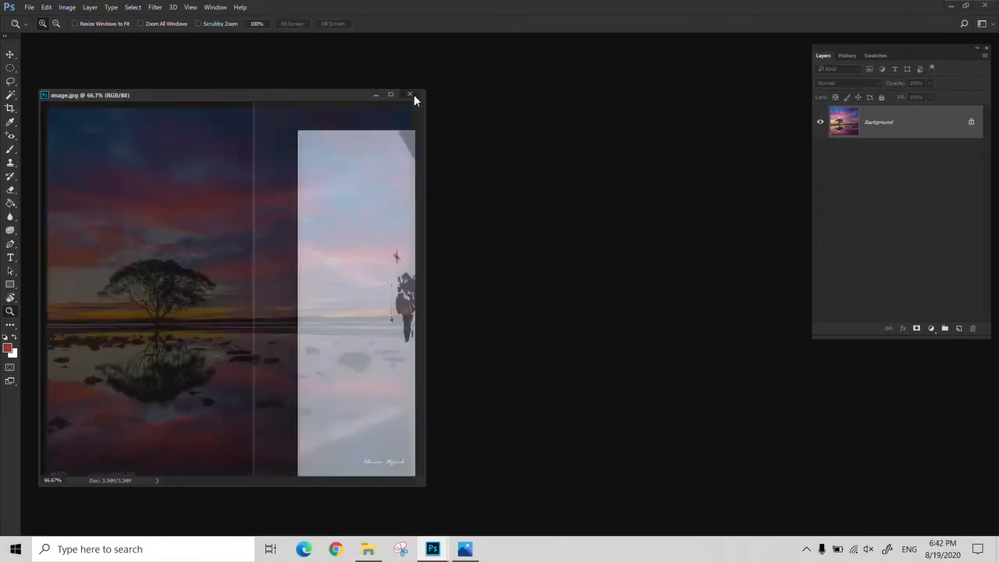
Step: Check the Lesson 5 topic slide in Photos, open Style.psd from the 005 folder in Photoshop, and move its window toward the workspace center
click(467, 549)
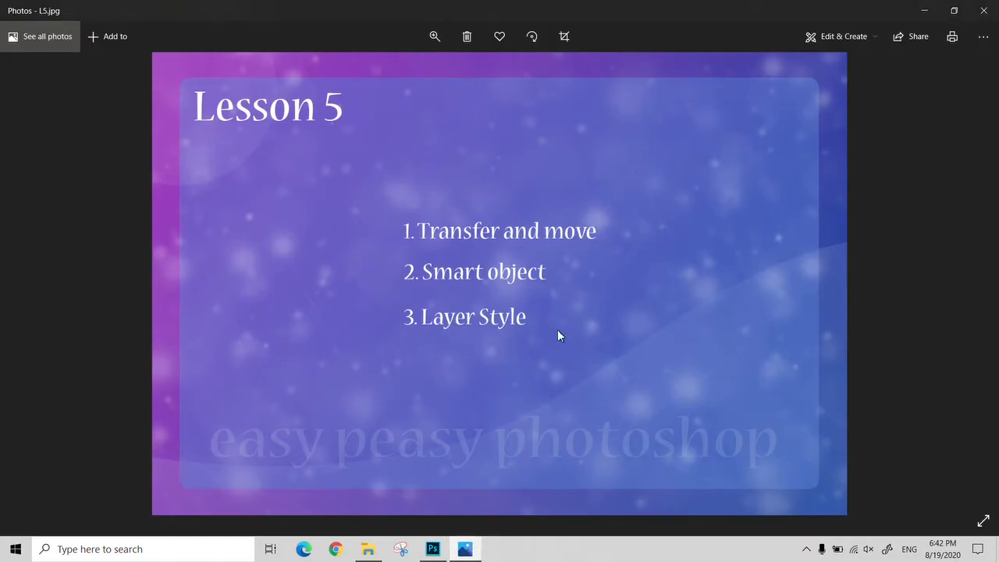
click(434, 550)
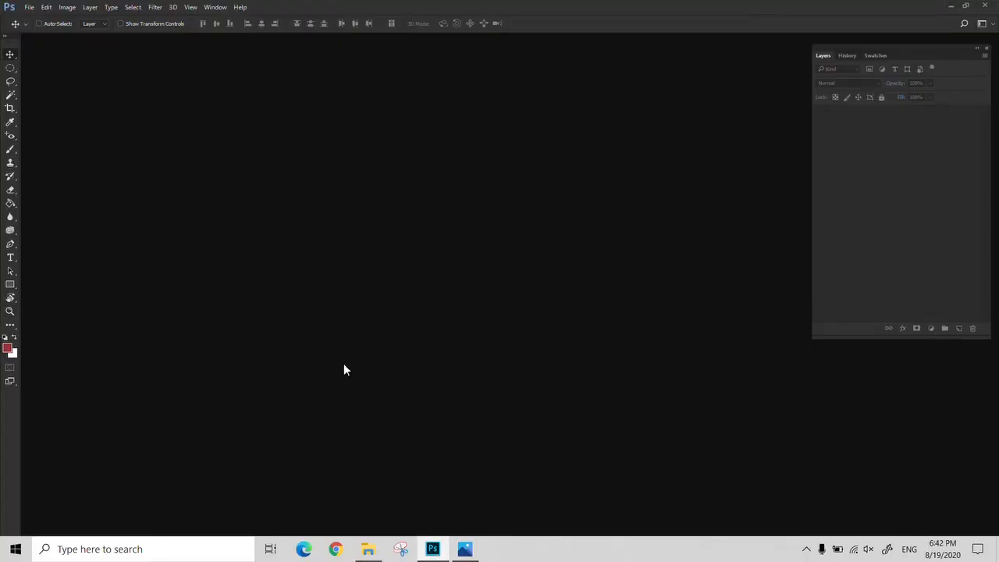
click(367, 549)
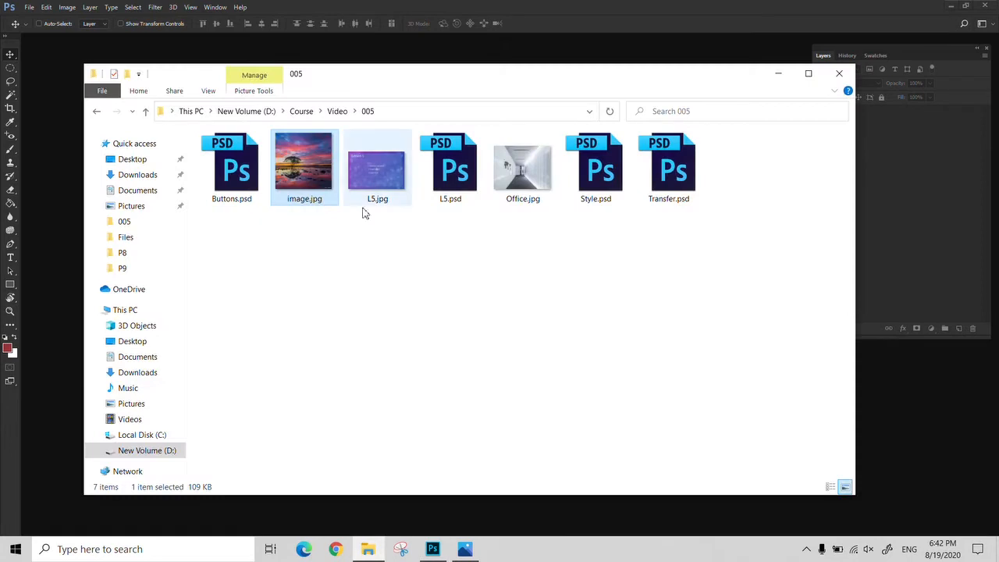
click(600, 186)
drag(600, 186, 881, 408)
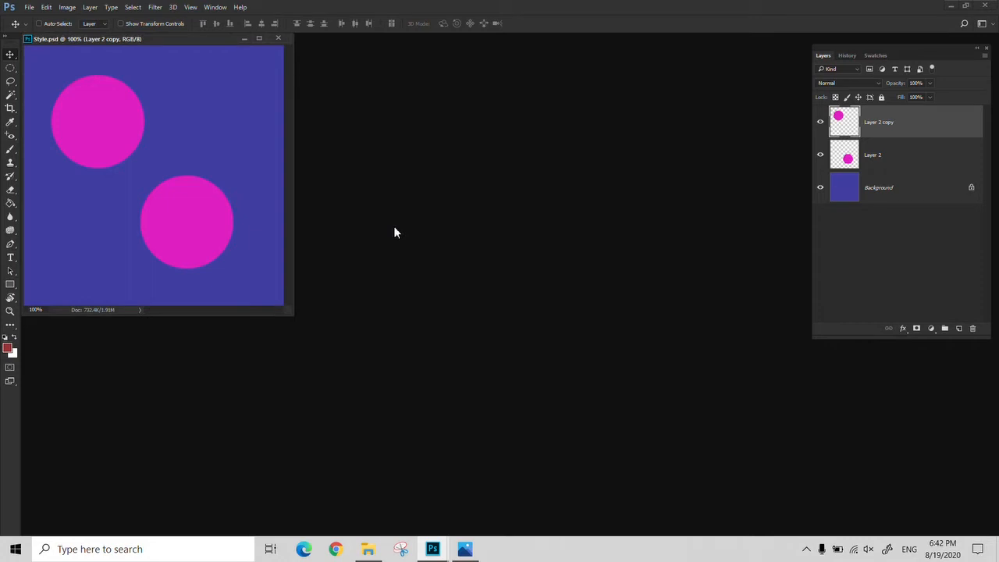
drag(211, 46, 321, 85)
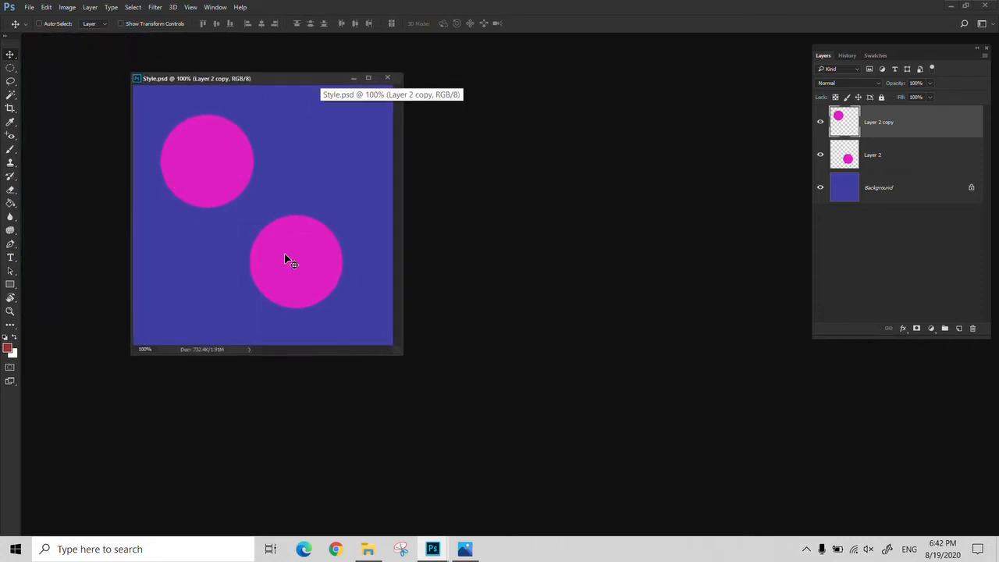
Step: Select Layer 2 copy, open its Blending Options to examine the available layer effects, and close the dialog
click(906, 161)
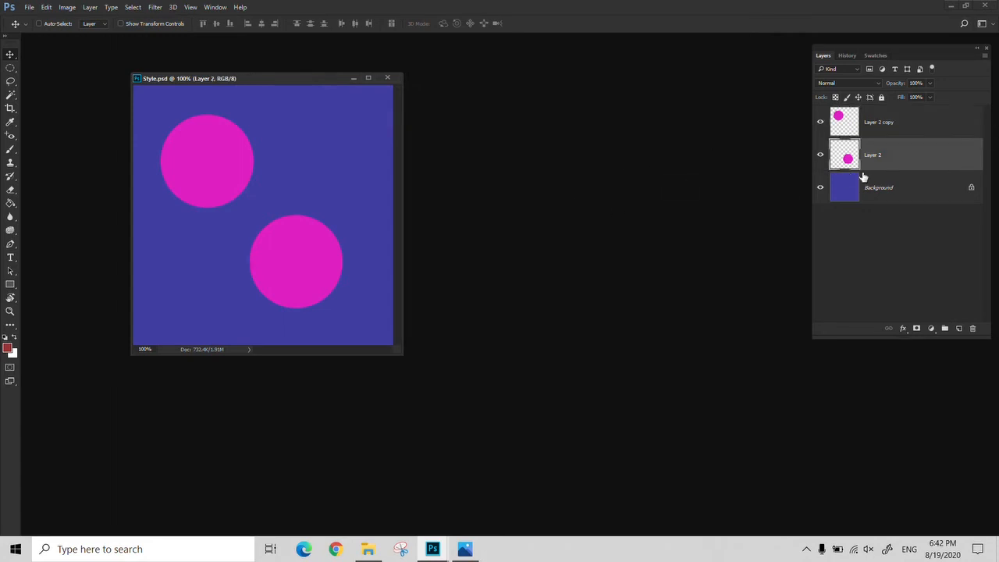
click(915, 130)
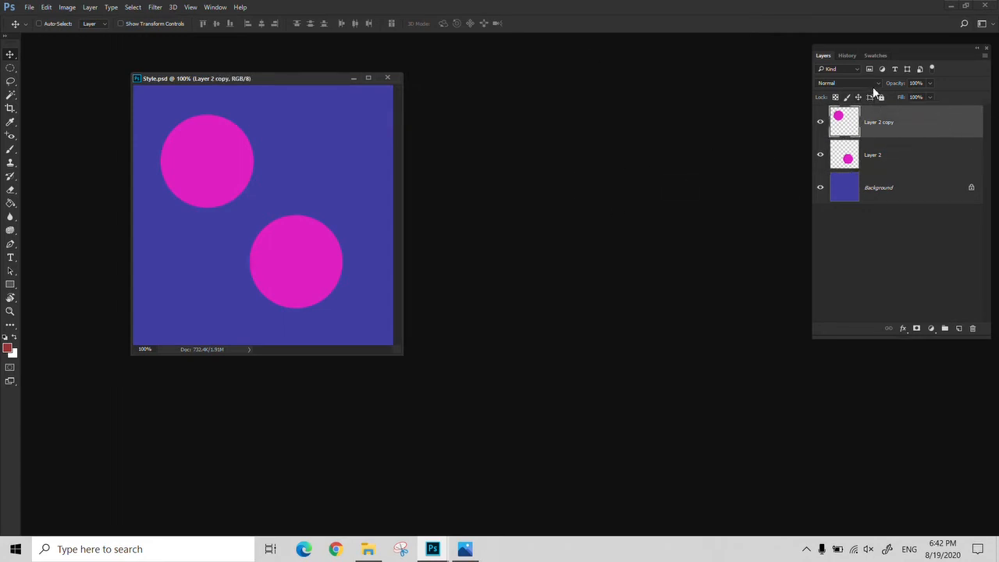
click(904, 330)
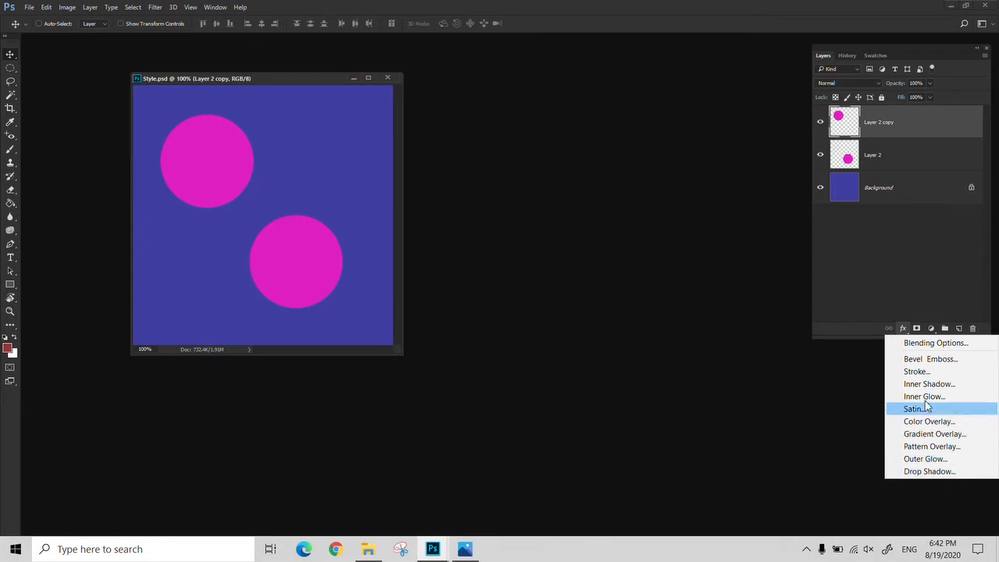
click(900, 345)
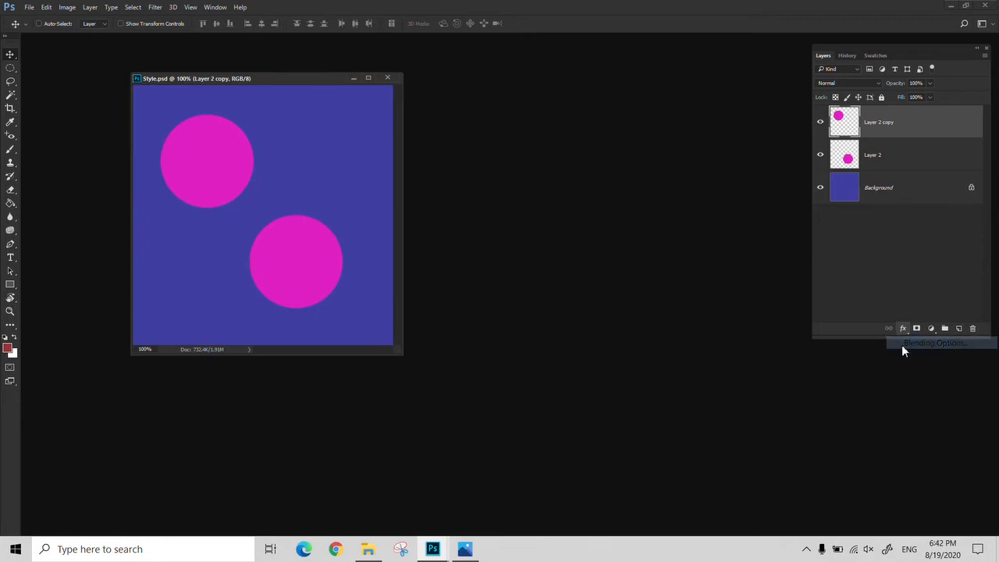
drag(290, 291, 531, 131)
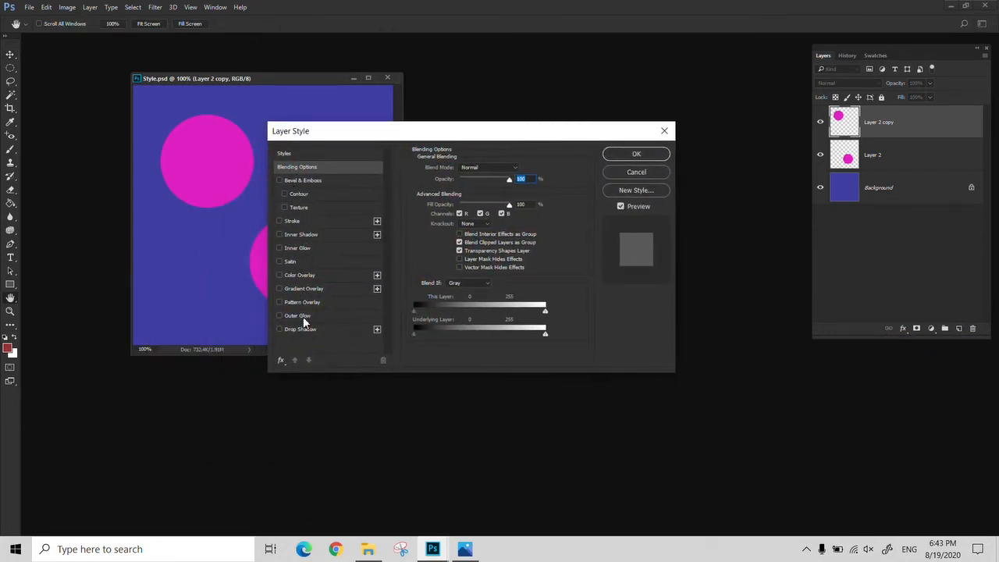
click(668, 132)
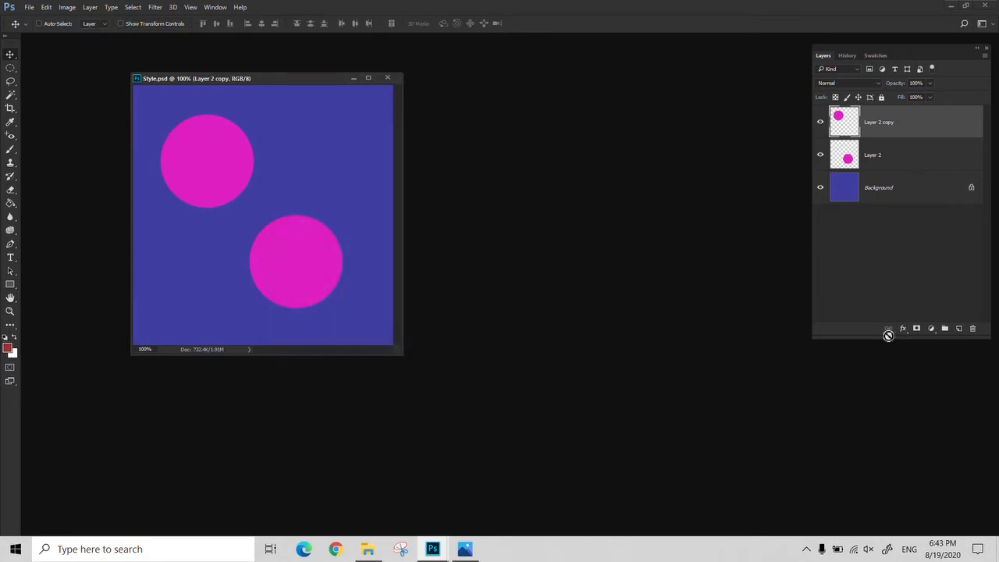
Step: Open the Drop Shadow settings for Layer 2 copy, switch to Blending Options, and turn the shadow off
click(905, 328)
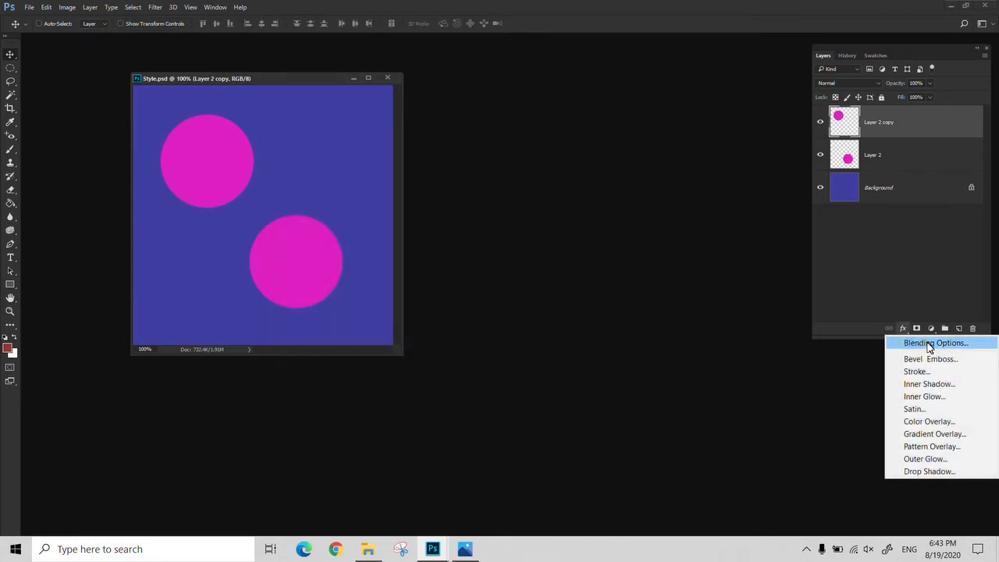
click(929, 471)
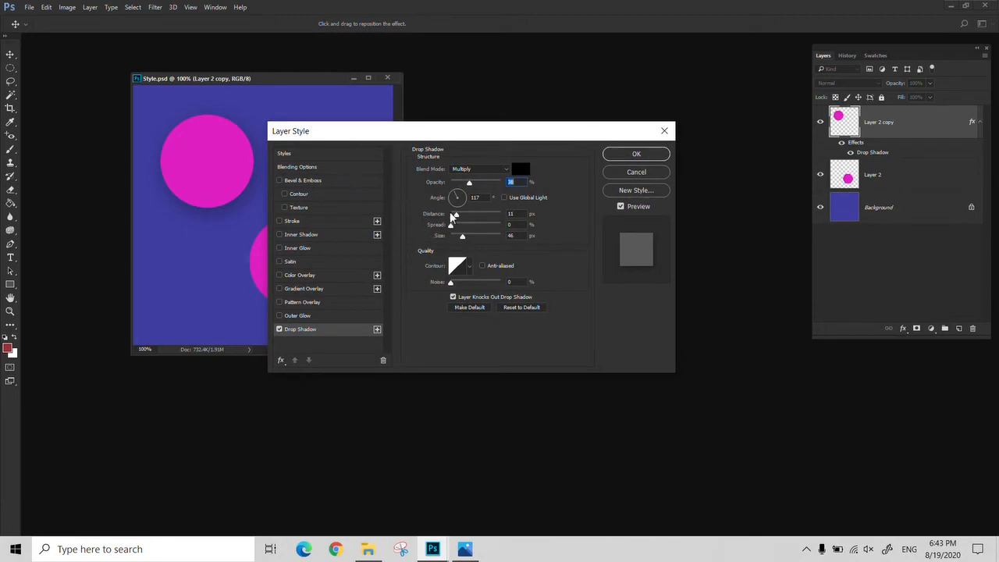
click(313, 167)
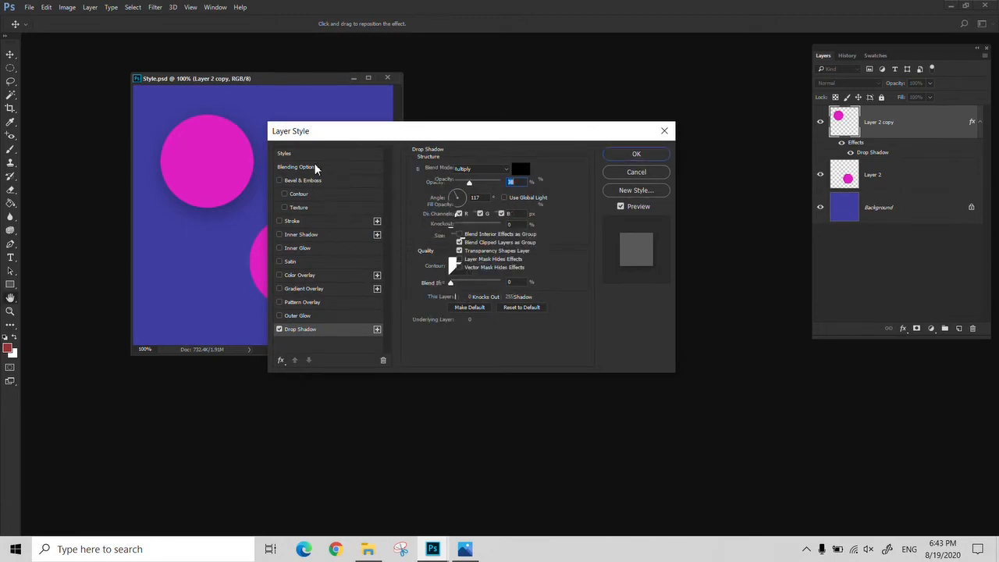
click(279, 330)
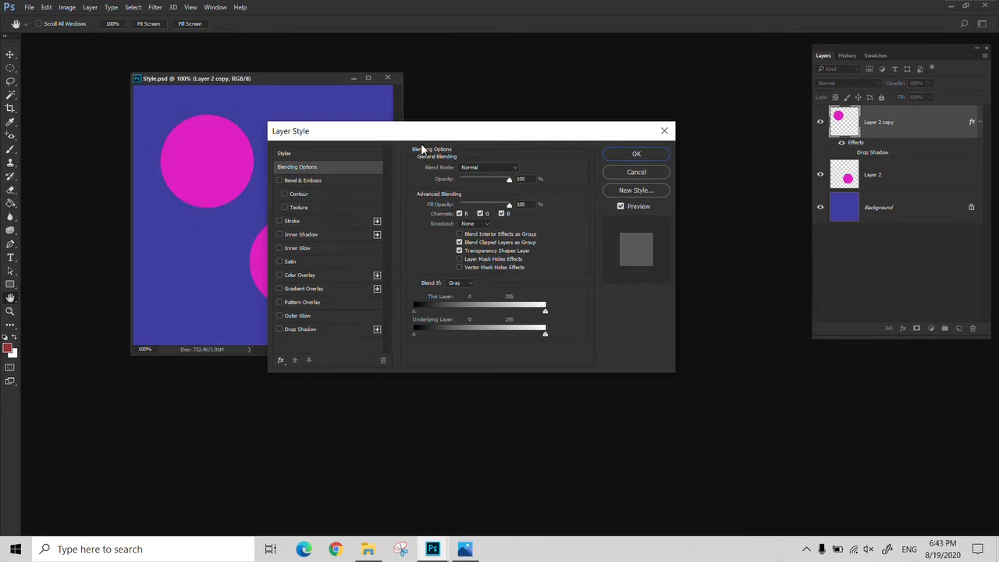
Step: Move the Layer Style dialog clear of the circles, enable Drop Shadow on Layer 2 copy, and set its opacity to 44%
drag(431, 135, 465, 171)
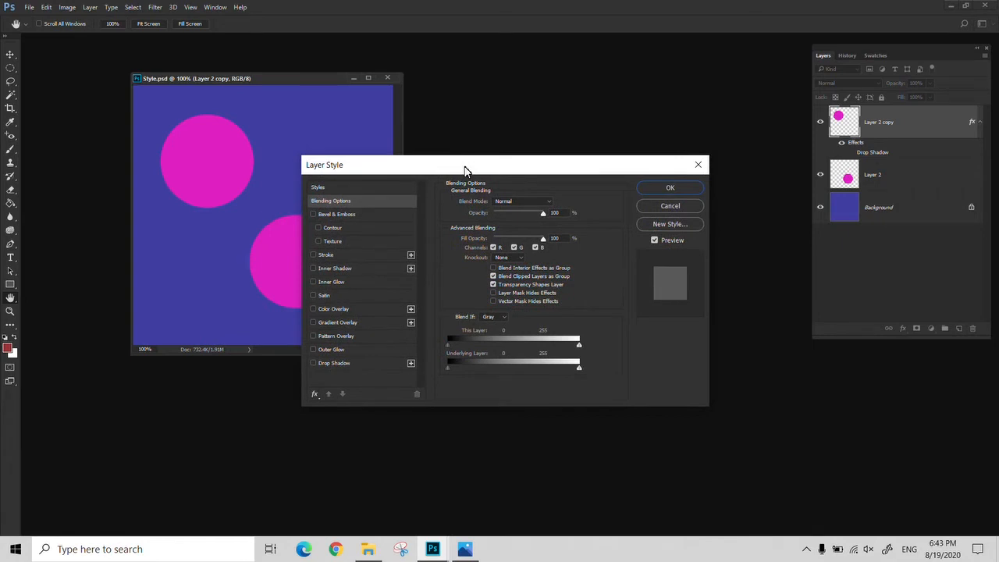
drag(473, 167, 526, 165)
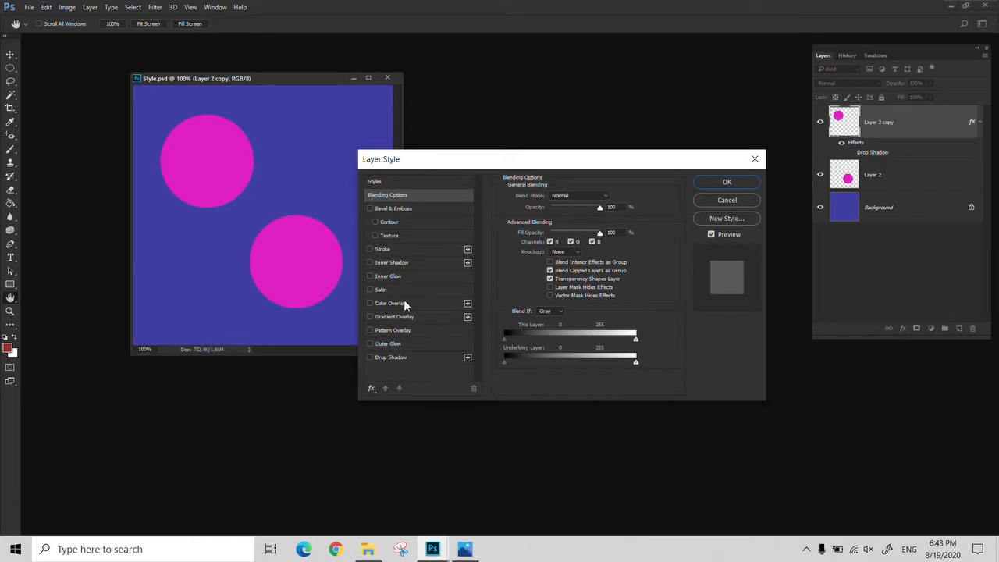
click(388, 360)
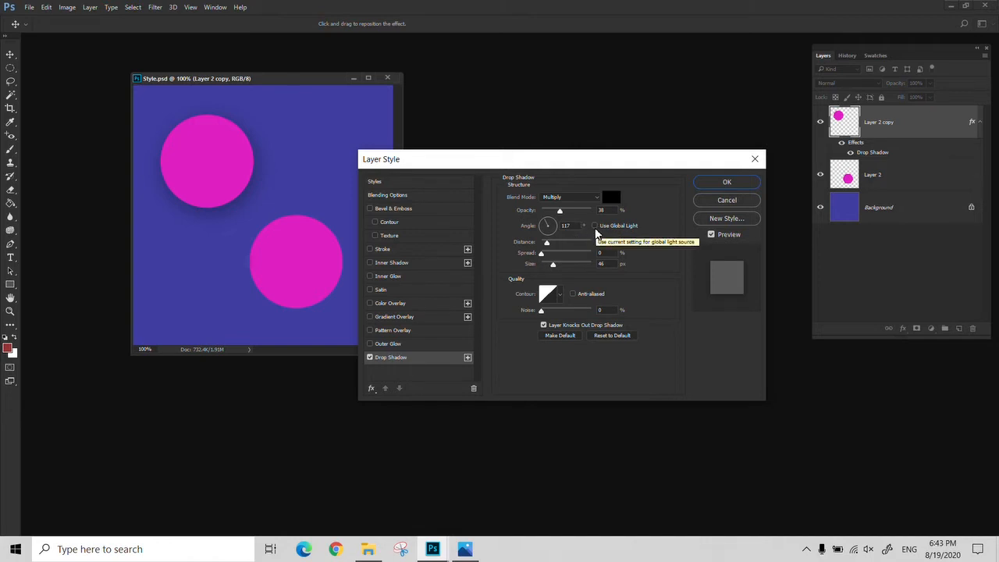
mouse_move(561, 215)
mouse_down()
mouse_move(551, 215)
mouse_move(595, 219)
mouse_move(565, 220)
mouse_up()
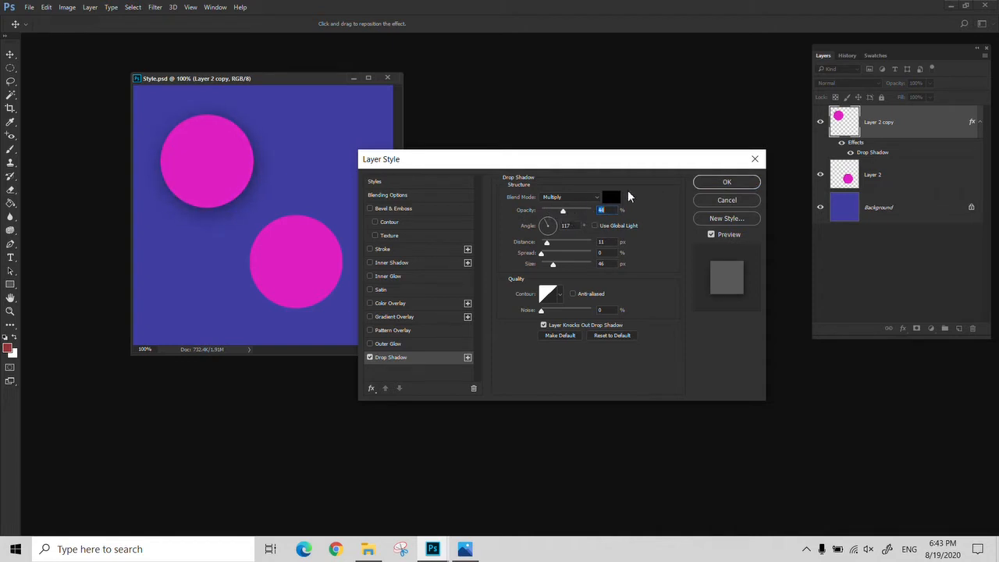
Step: Set the drop shadow color of Layer 2 copy to bright yellow, eaff00
click(610, 200)
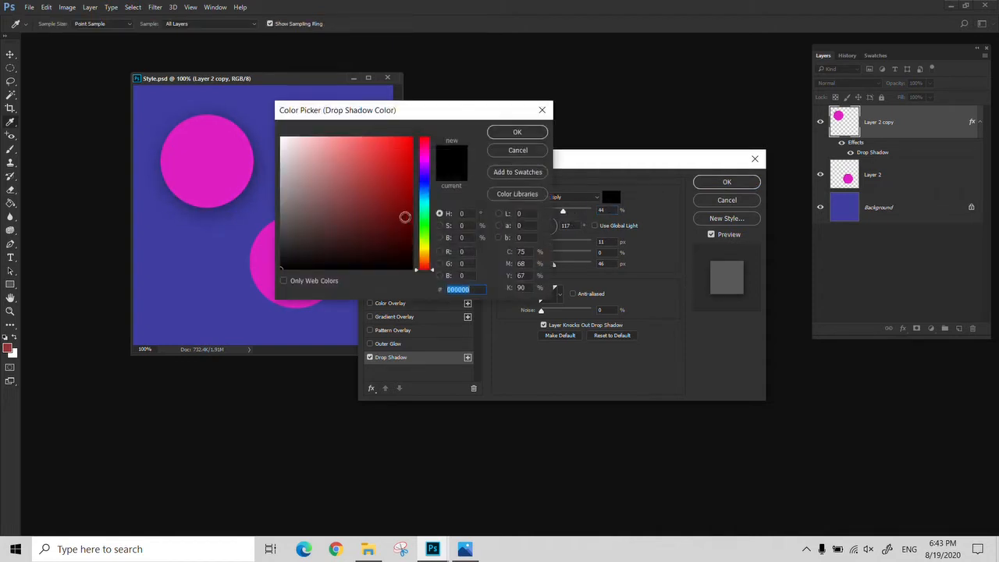
click(427, 182)
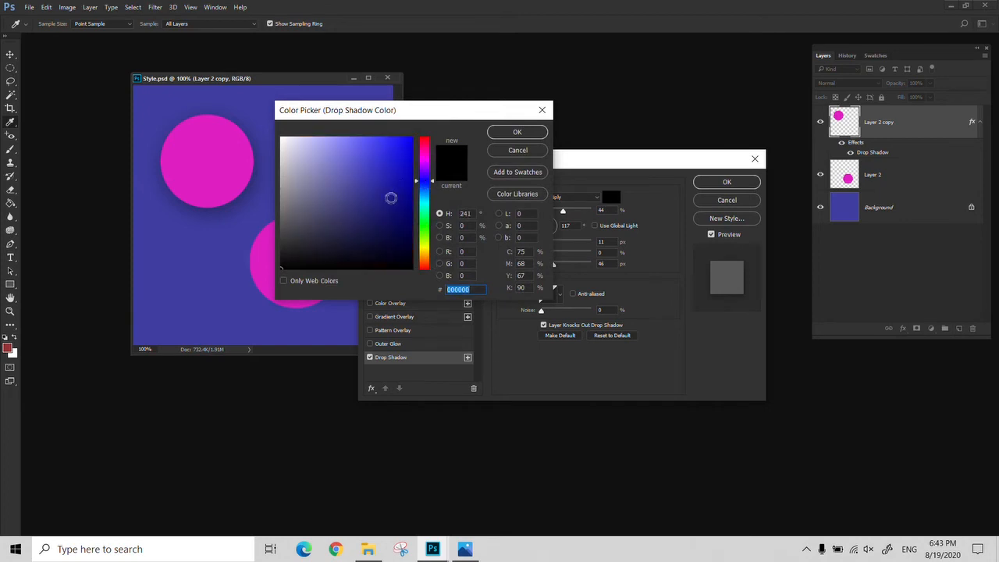
mouse_move(389, 196)
mouse_down()
mouse_move(398, 163)
mouse_move(424, 142)
mouse_up()
click(434, 246)
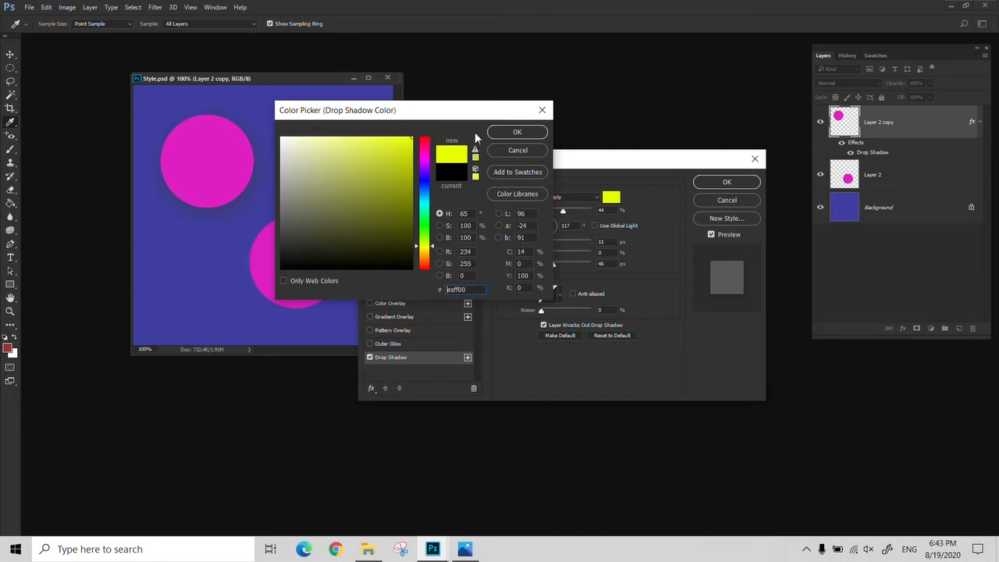
click(517, 131)
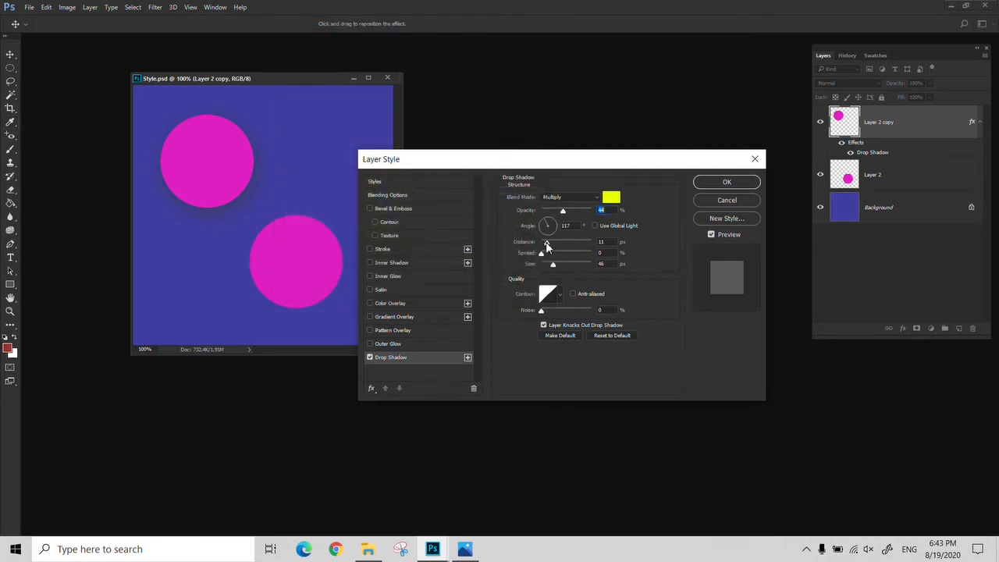
Step: Set Layer 2 copy's drop shadow to distance 41 px, spread 34%, size 13 px and angle 127°, and apply it
drag(546, 243, 559, 265)
click(557, 265)
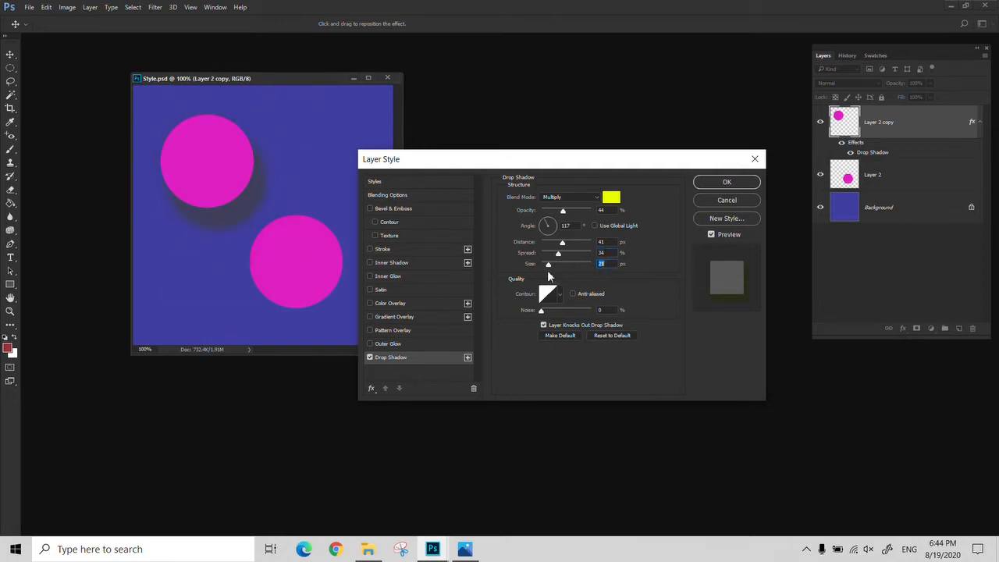
drag(552, 275, 547, 281)
click(541, 227)
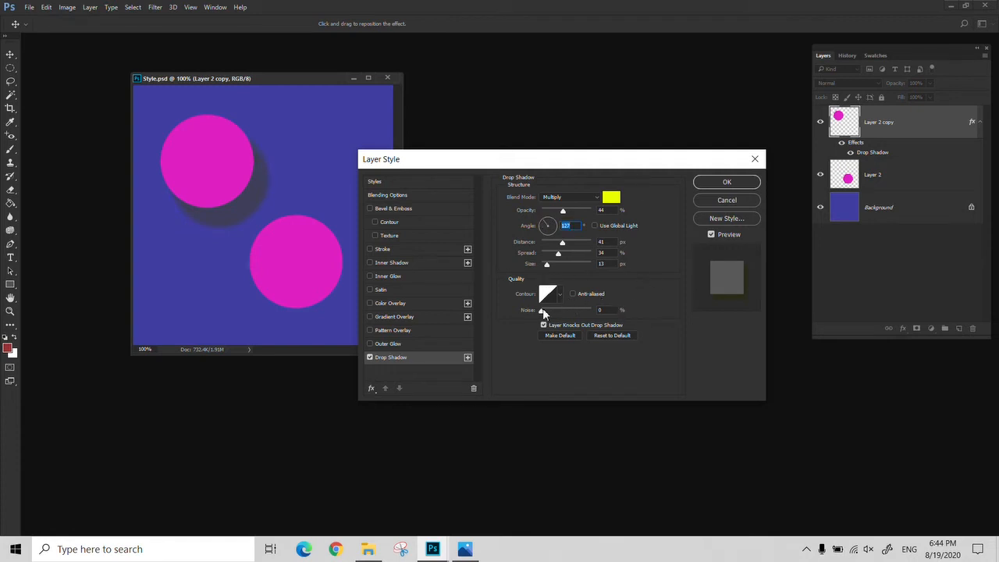
click(599, 310)
click(711, 180)
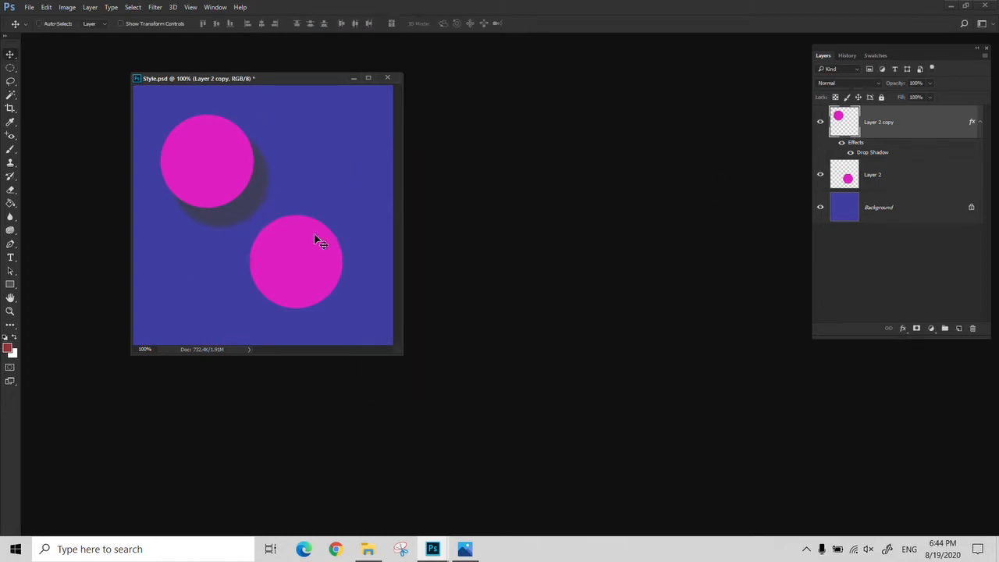
Step: Add a Drop Shadow to Layer 2, move the settings dialog clear of the circles, and set the shadow color to black, 000000
click(929, 177)
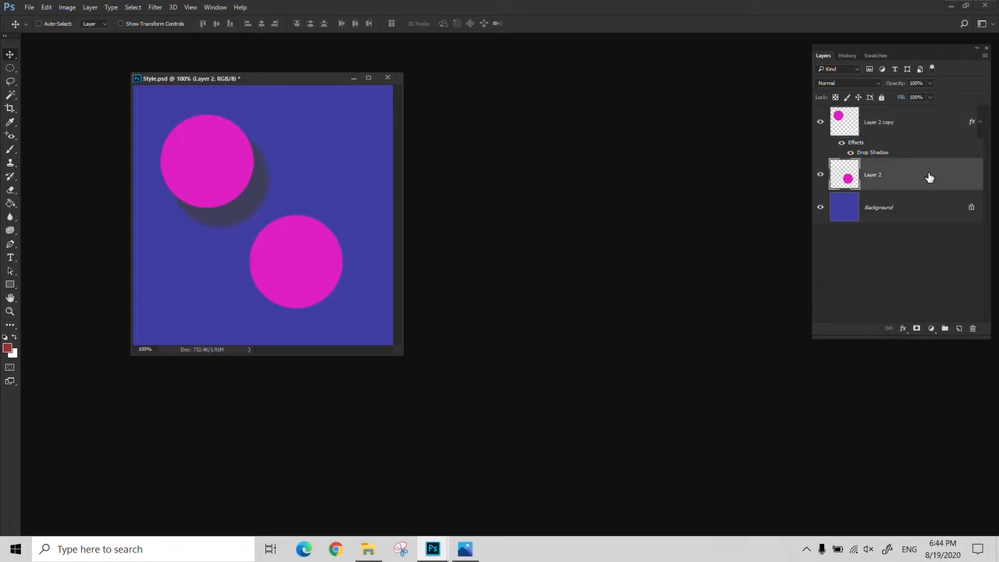
click(903, 328)
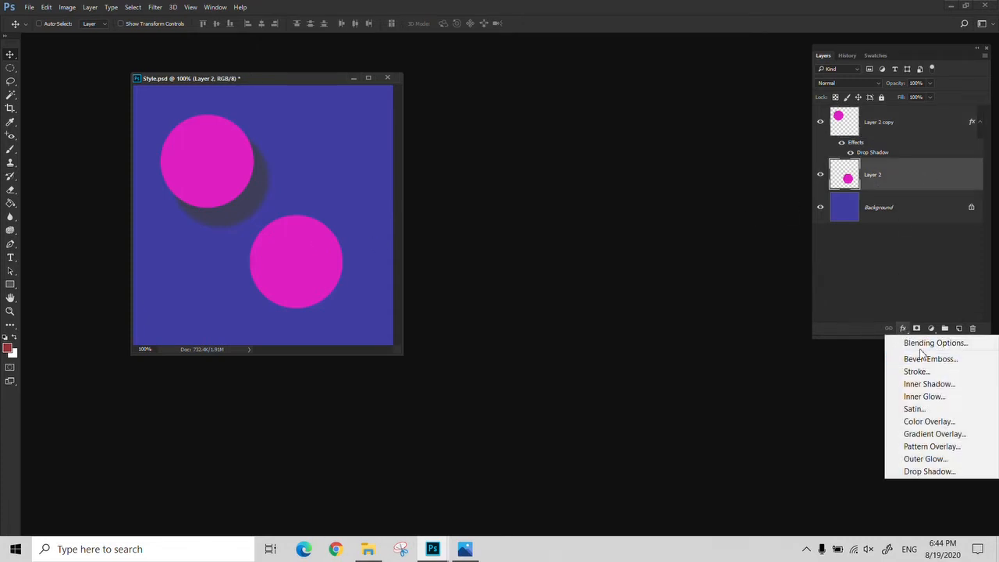
click(929, 471)
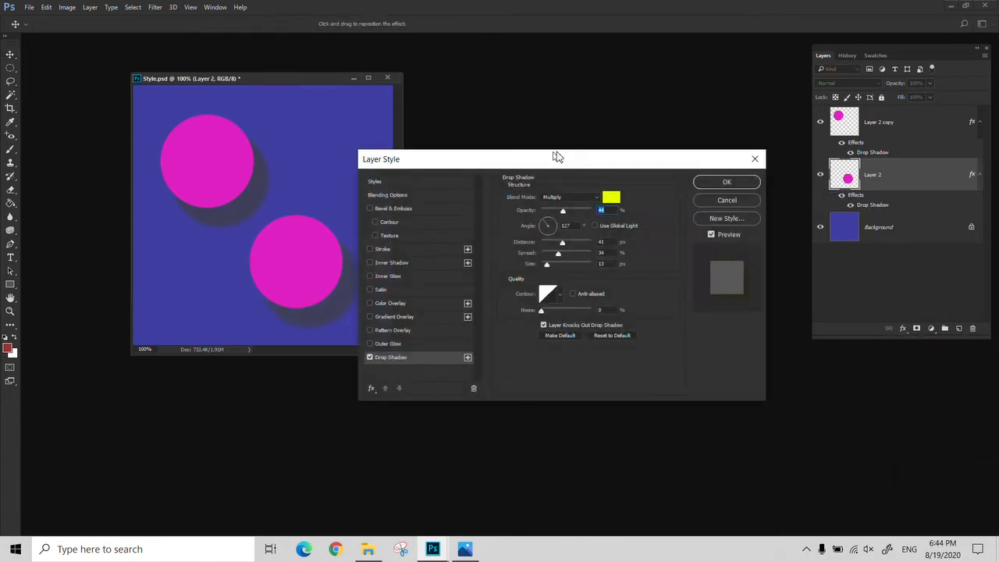
drag(554, 156, 578, 150)
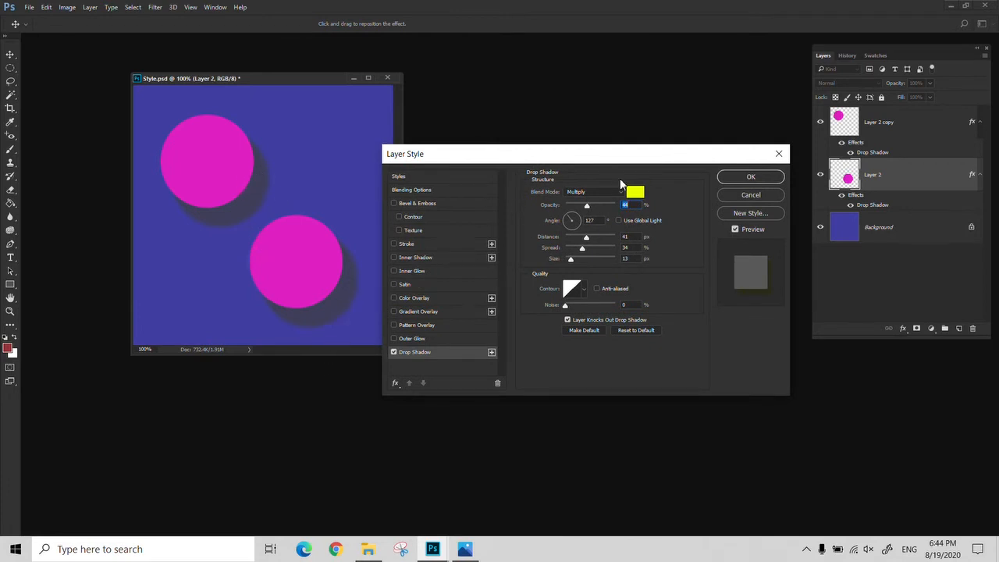
click(638, 192)
text(000000)
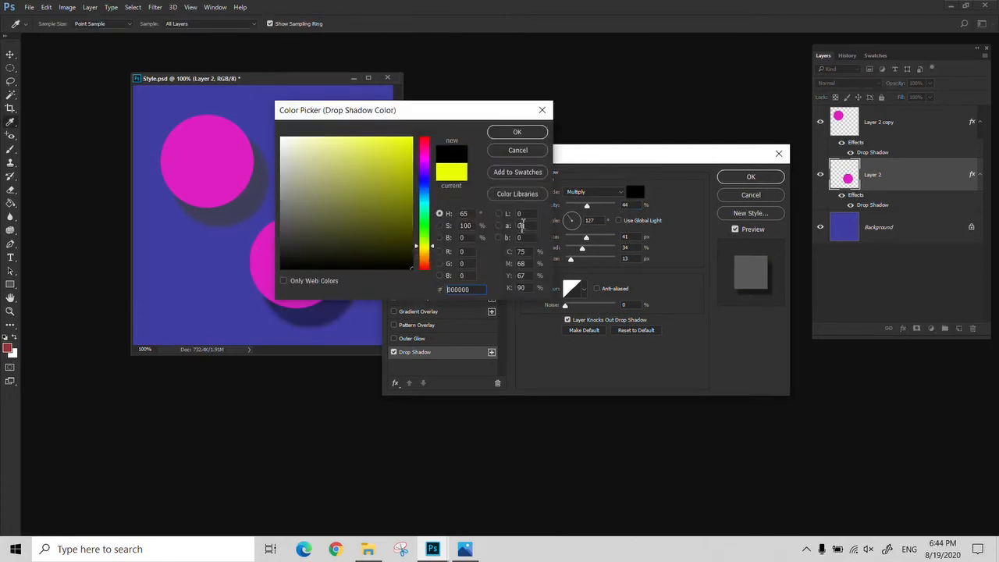
click(507, 138)
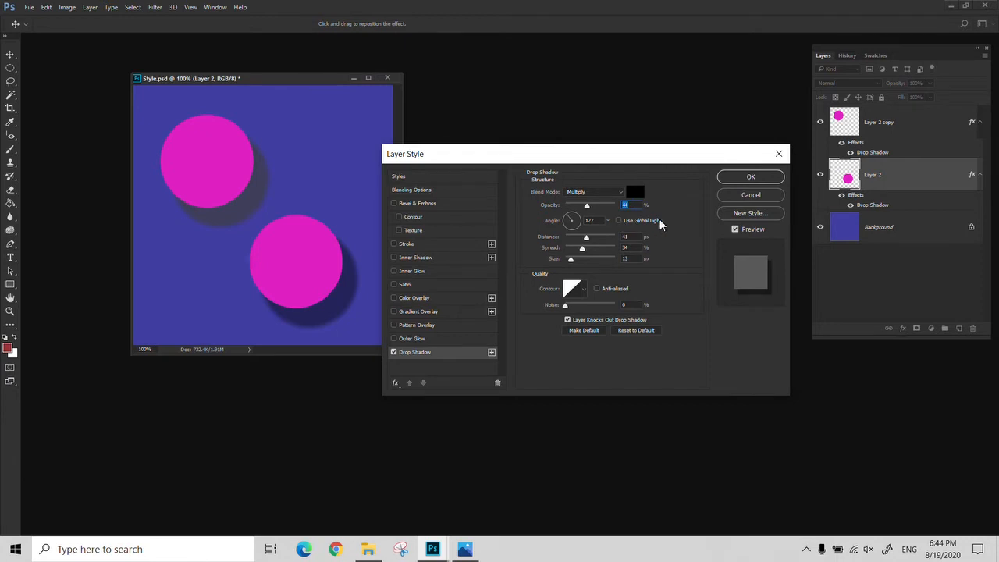
Step: Enable Use Global Light for Layer 2's drop shadow, set the light angle to 58°, and apply the effect
click(619, 220)
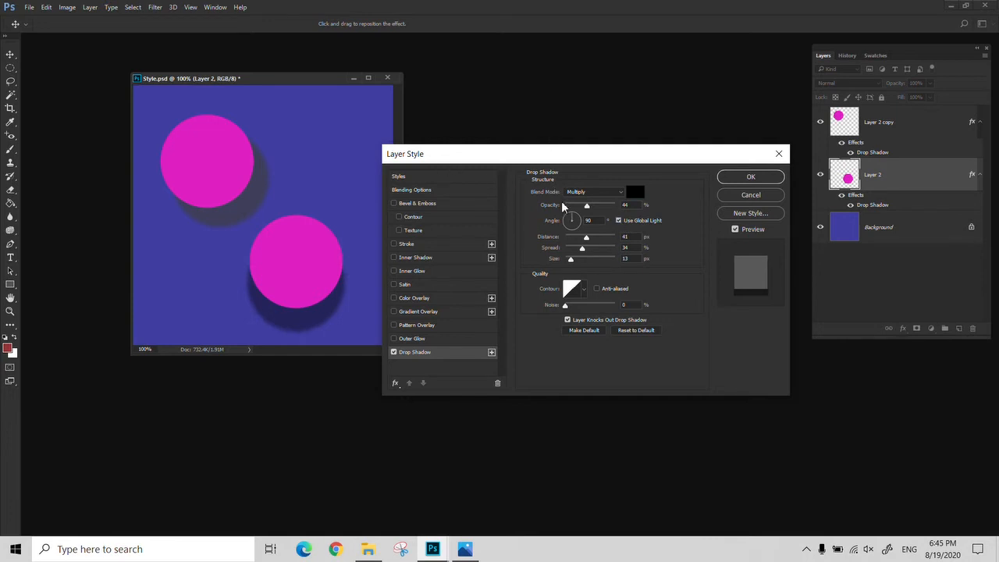
drag(572, 221, 578, 212)
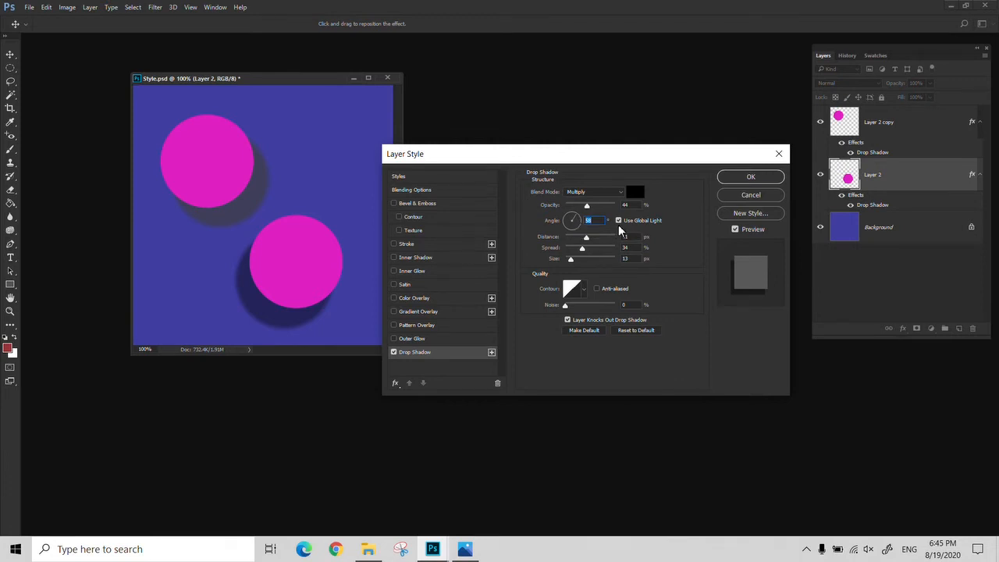
drag(273, 256, 258, 281)
click(760, 181)
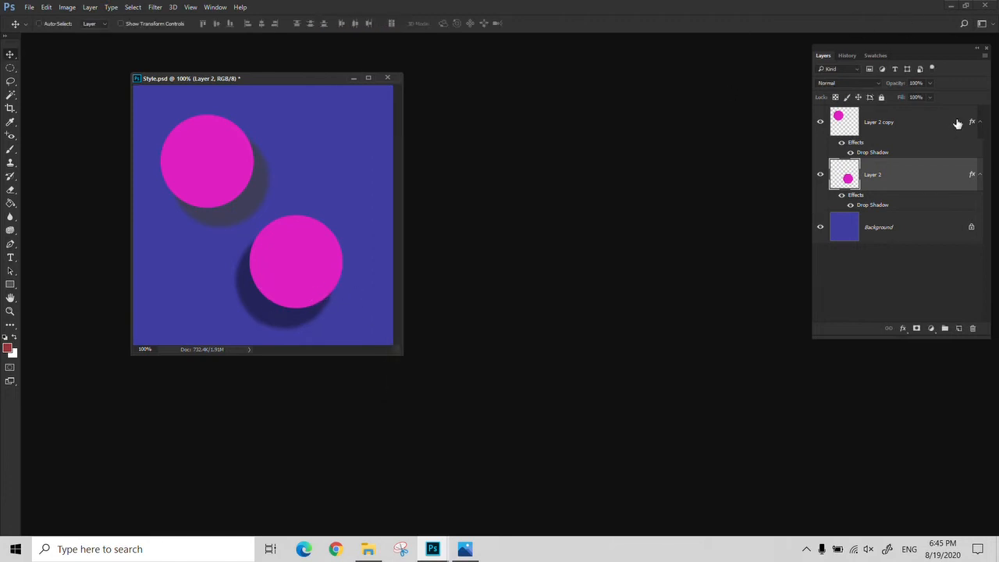
Step: Try Use Global Light on Layer 2 copy's drop shadow, turn it off again, and close the settings without applying
click(937, 127)
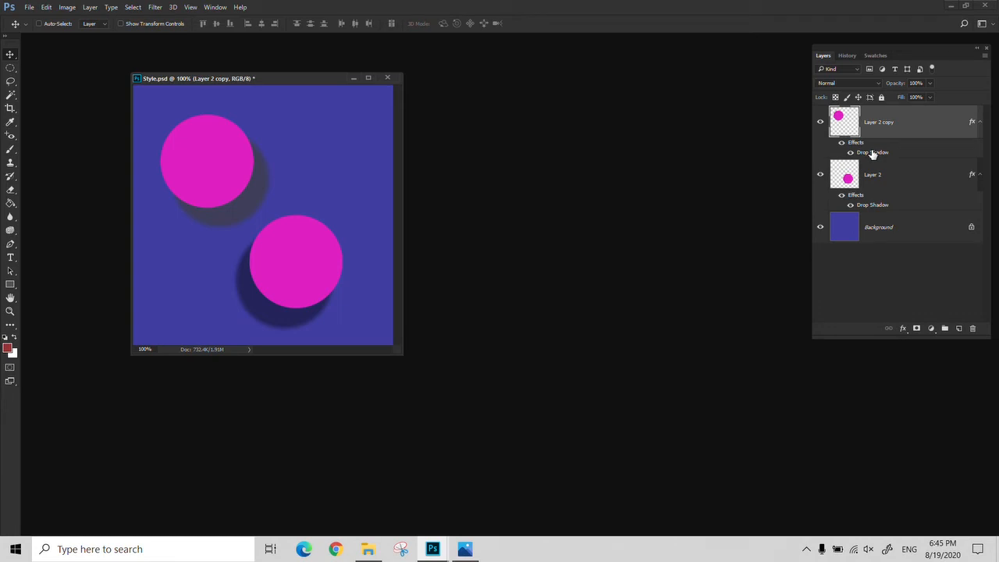
double_click(873, 153)
click(780, 150)
double_click(870, 153)
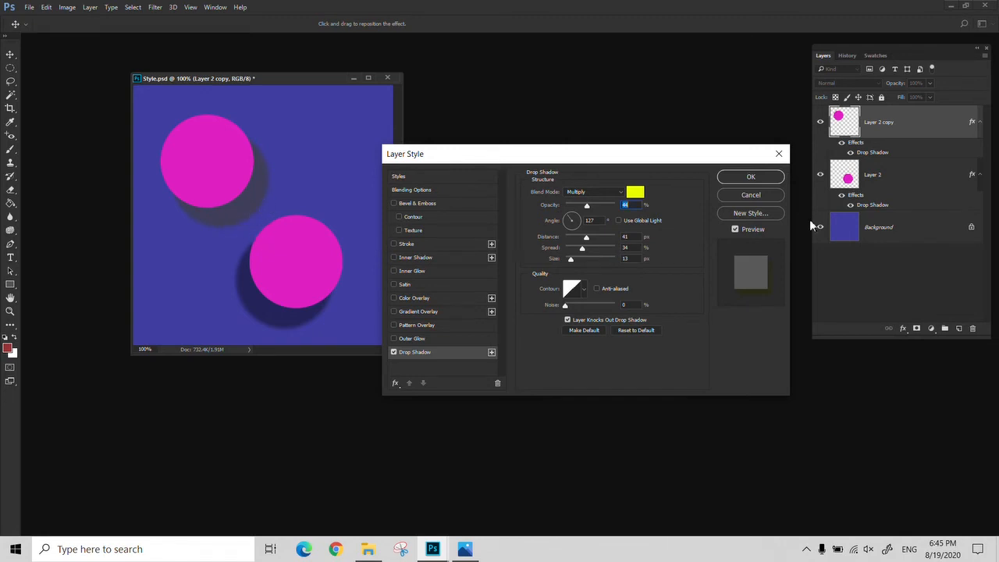
click(619, 221)
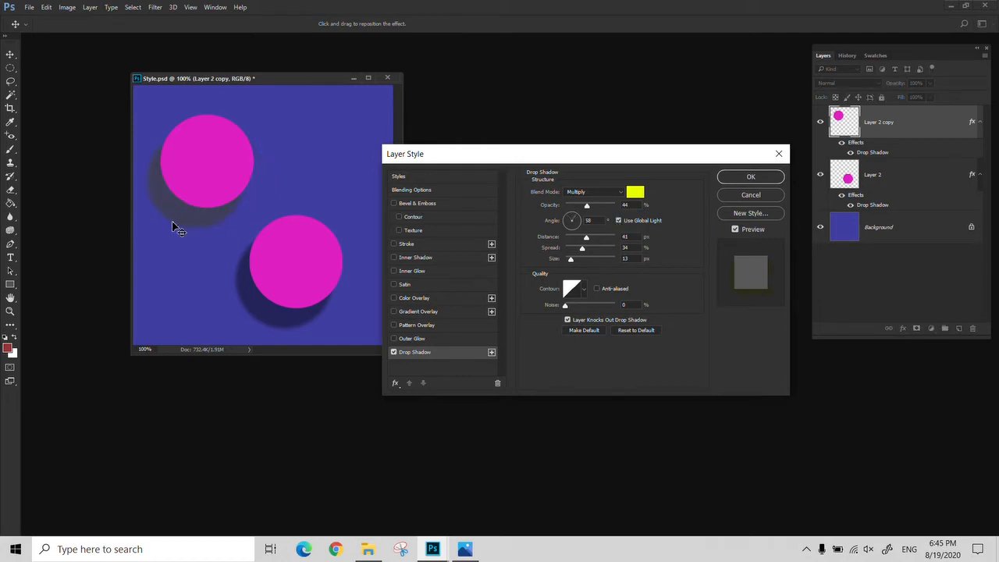
click(618, 221)
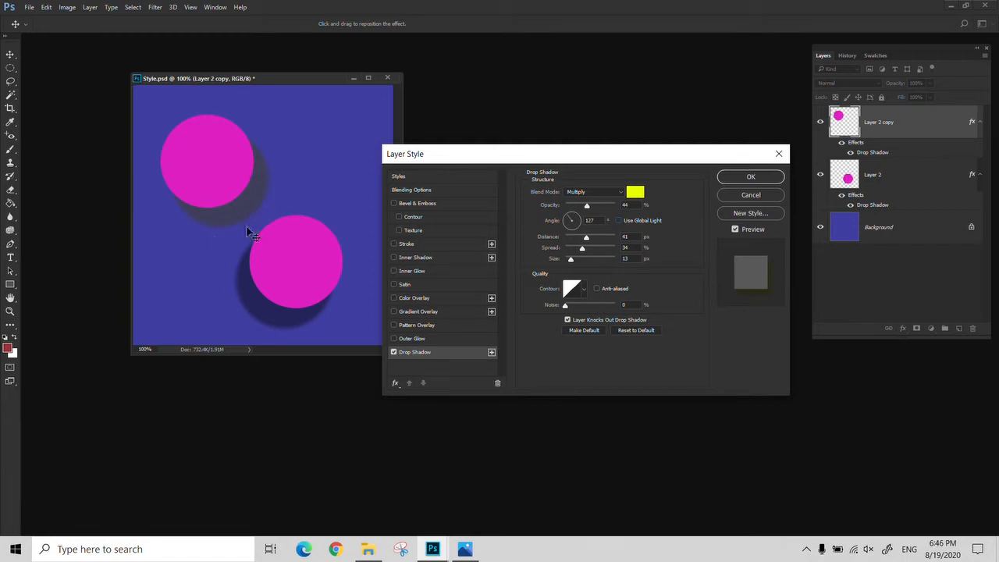
click(778, 150)
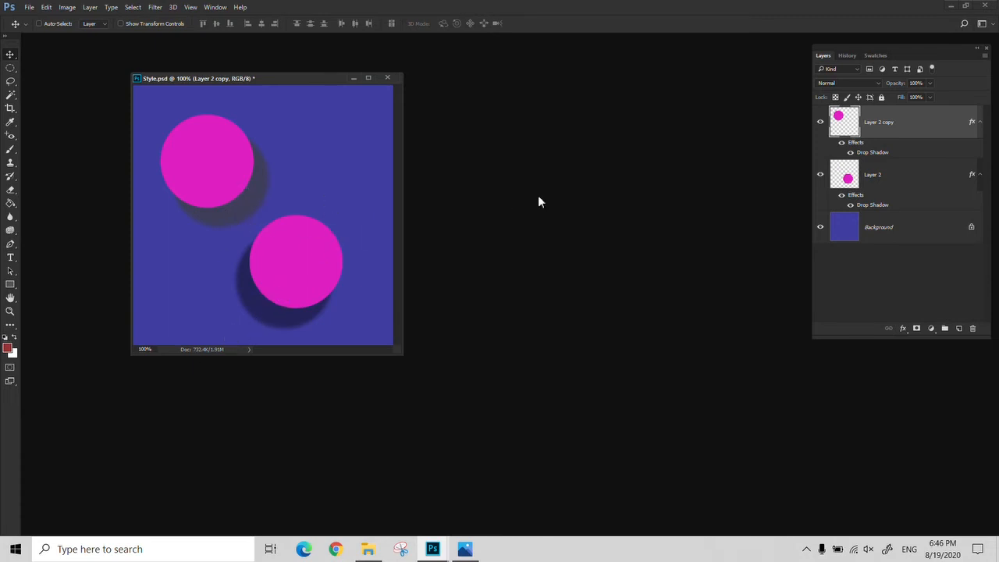
Step: Select Layer 2, then hide and show its drop shadow and the whole layer to compare the visibility controls
click(886, 180)
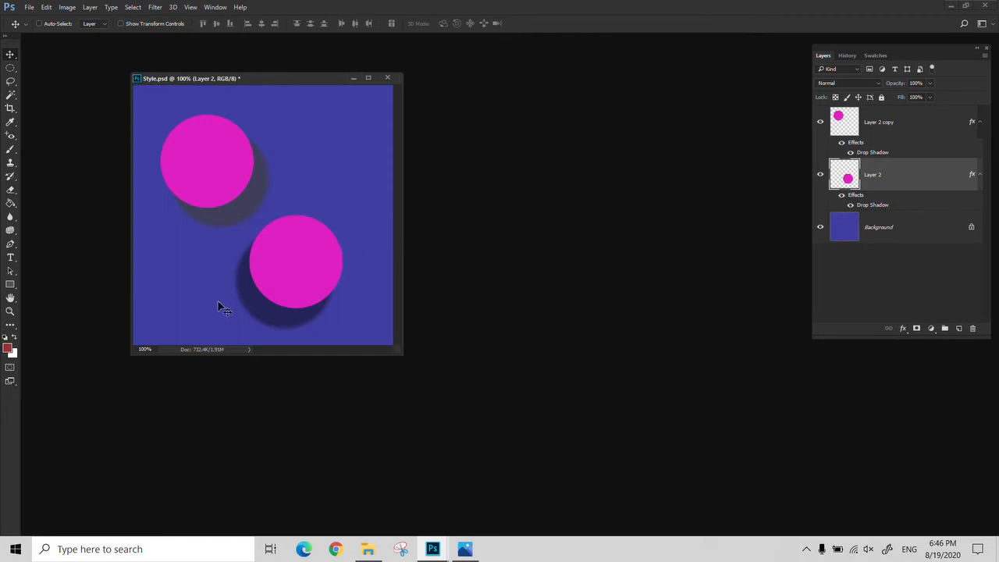
click(851, 208)
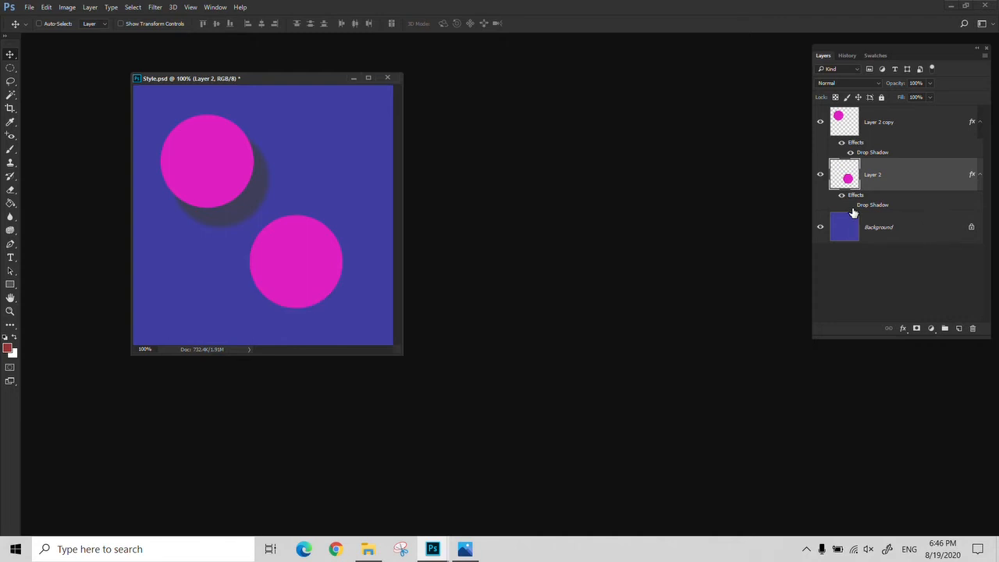
click(852, 207)
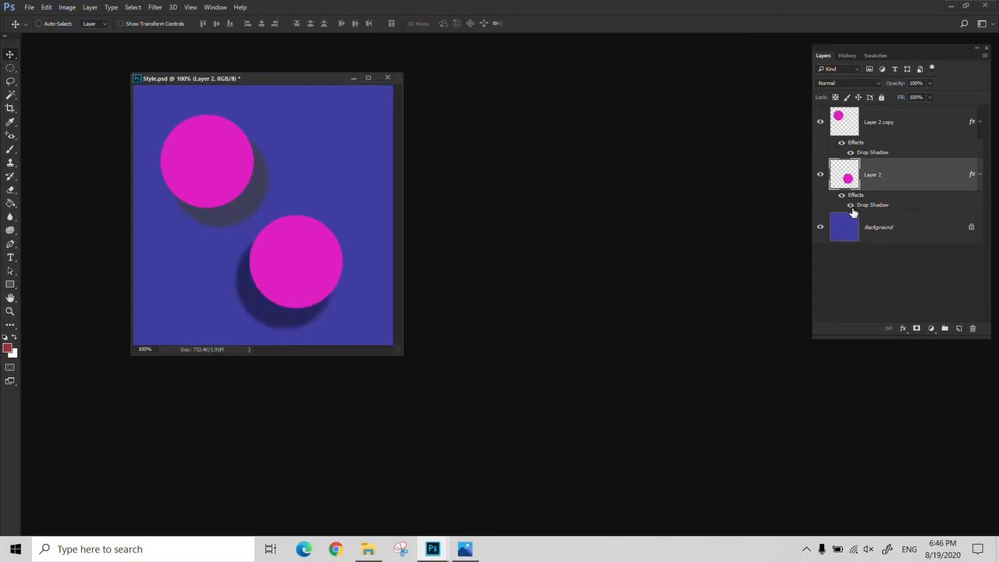
click(821, 175)
click(821, 176)
Step: Add a Stroke effect to Layer 2 and set its color to dark blue, 0c114a
click(903, 328)
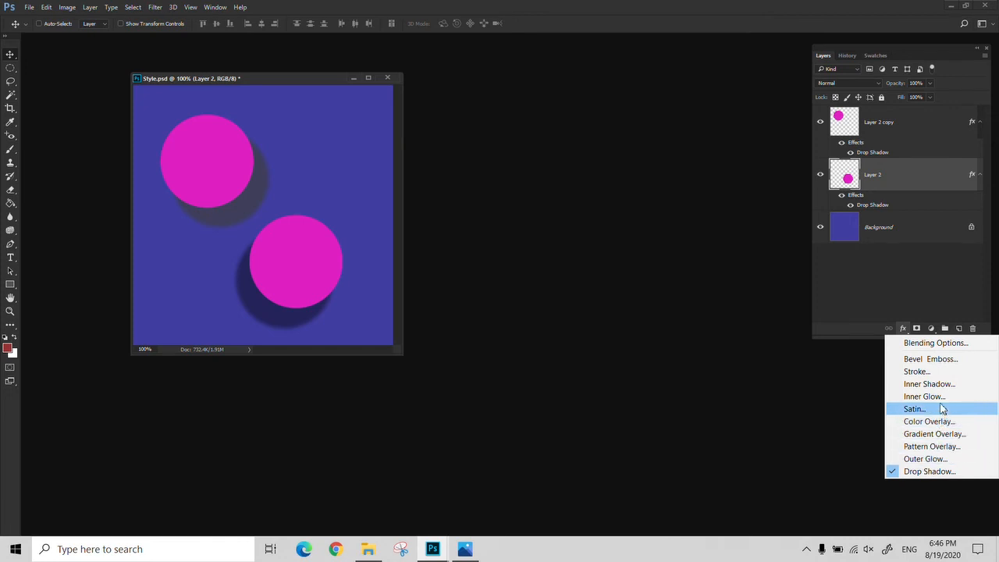
click(910, 372)
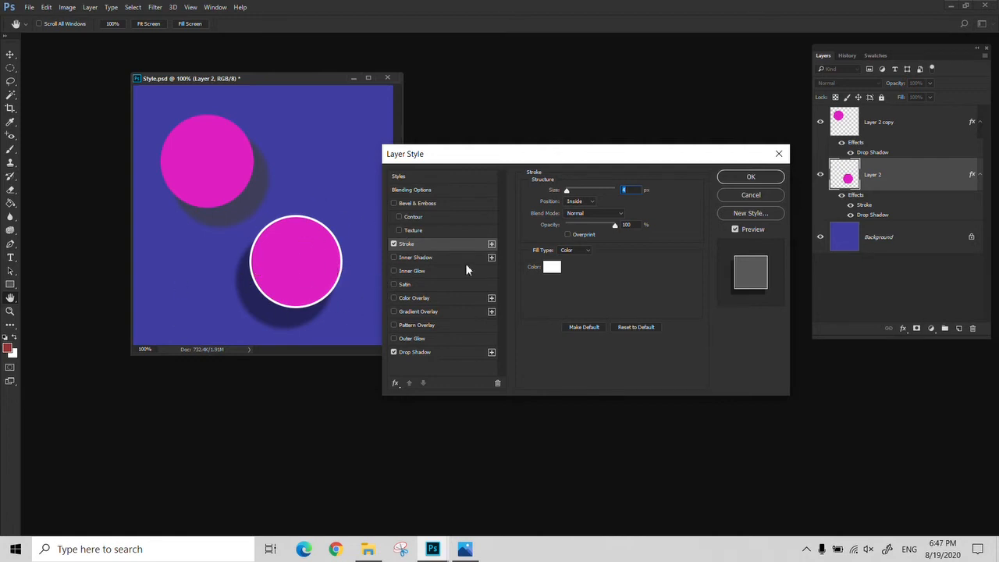
click(554, 267)
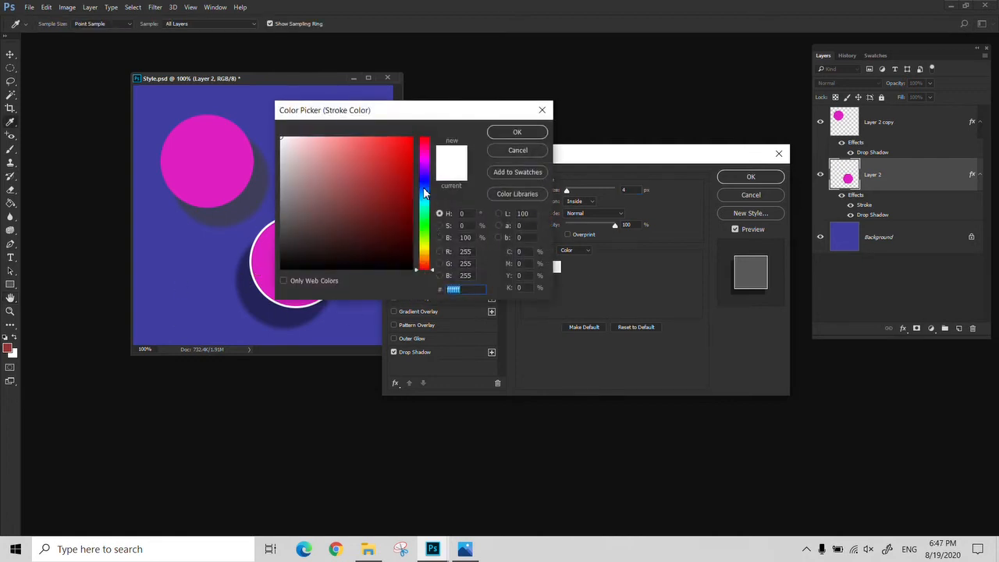
drag(425, 191, 425, 185)
mouse_move(393, 229)
mouse_down()
mouse_move(397, 236)
mouse_move(389, 231)
mouse_up()
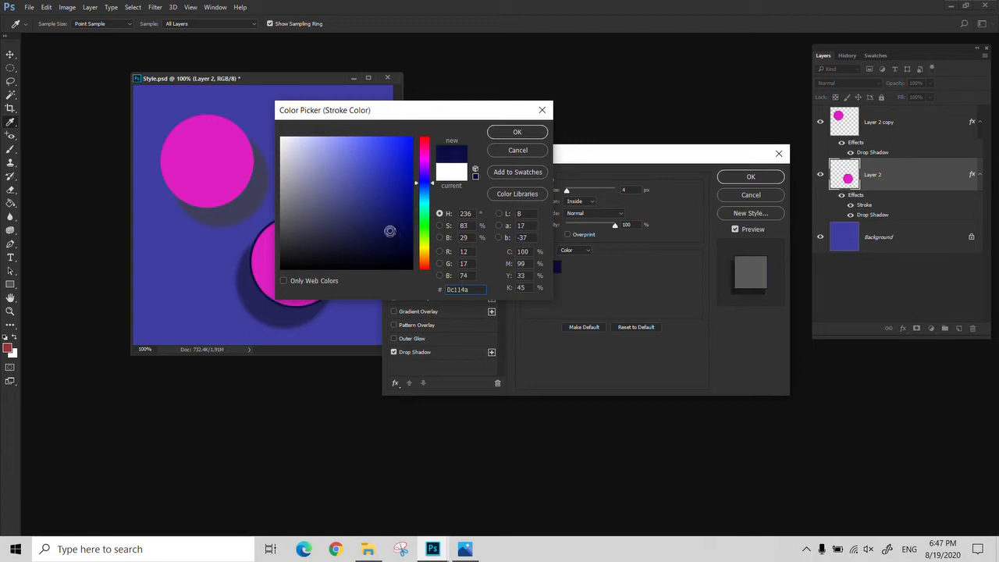
click(518, 132)
Step: Set Layer 2's inside stroke to 6 px size and 63% opacity, and apply it
drag(567, 191, 562, 191)
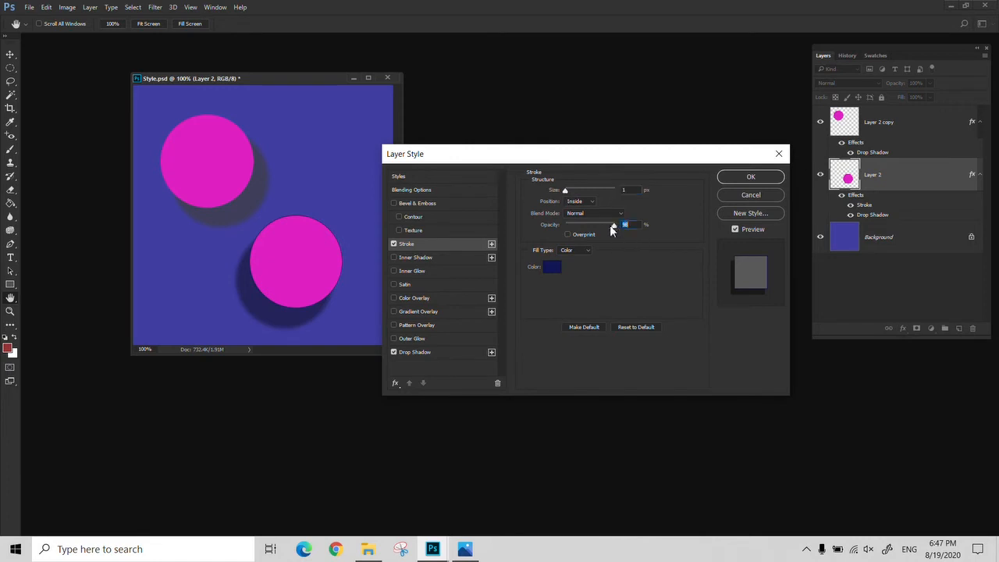
drag(614, 226, 597, 227)
drag(565, 191, 567, 198)
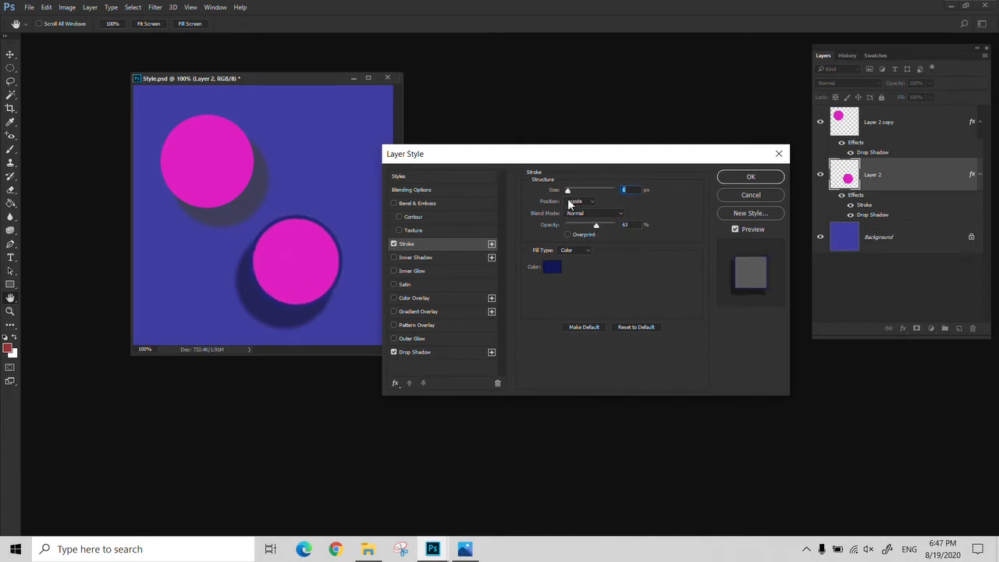
click(747, 181)
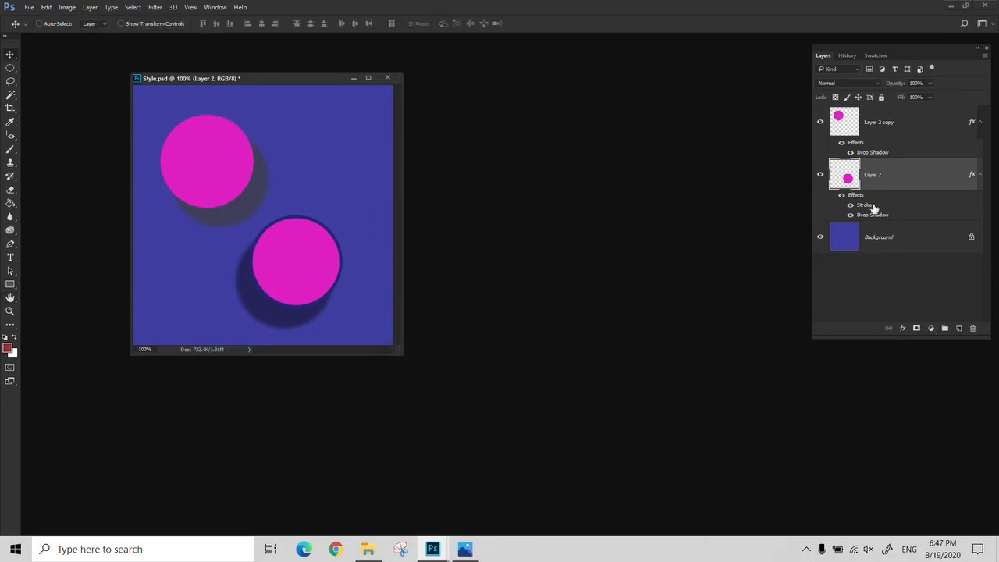
Step: Add a white Outer Glow to Layer 2 with 30% opacity and 10% spread, adjust its jitter, and apply it
click(903, 329)
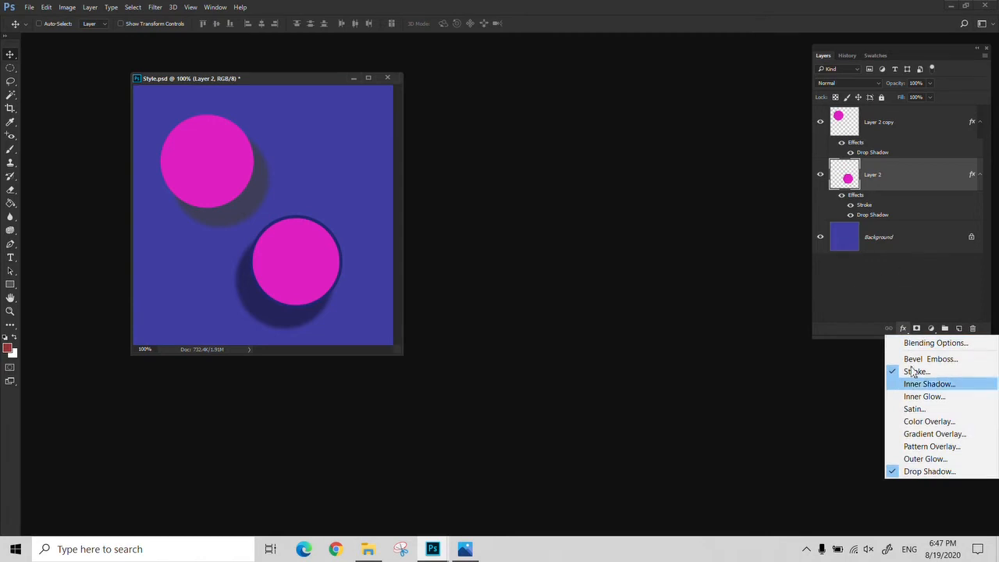
click(925, 459)
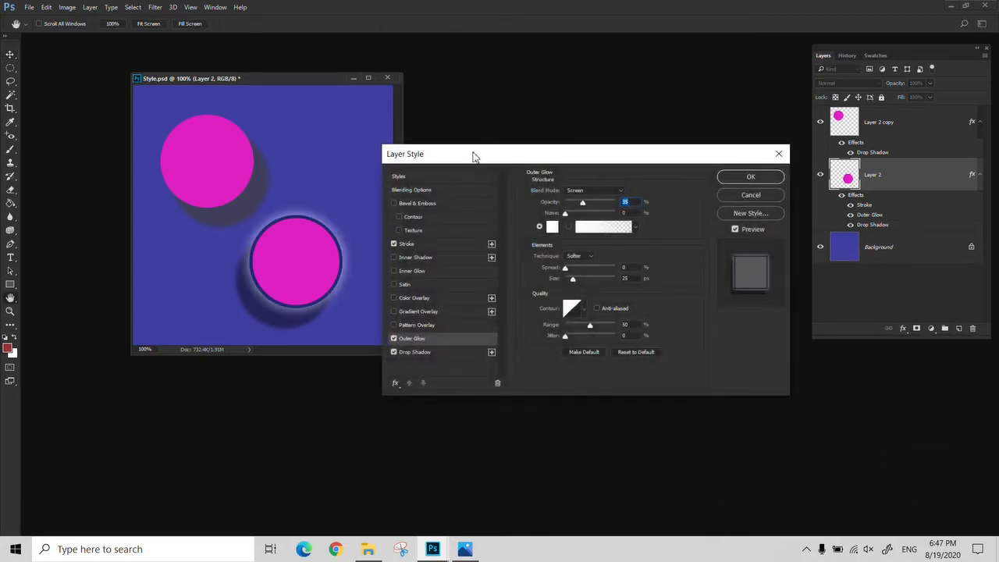
drag(472, 156, 494, 154)
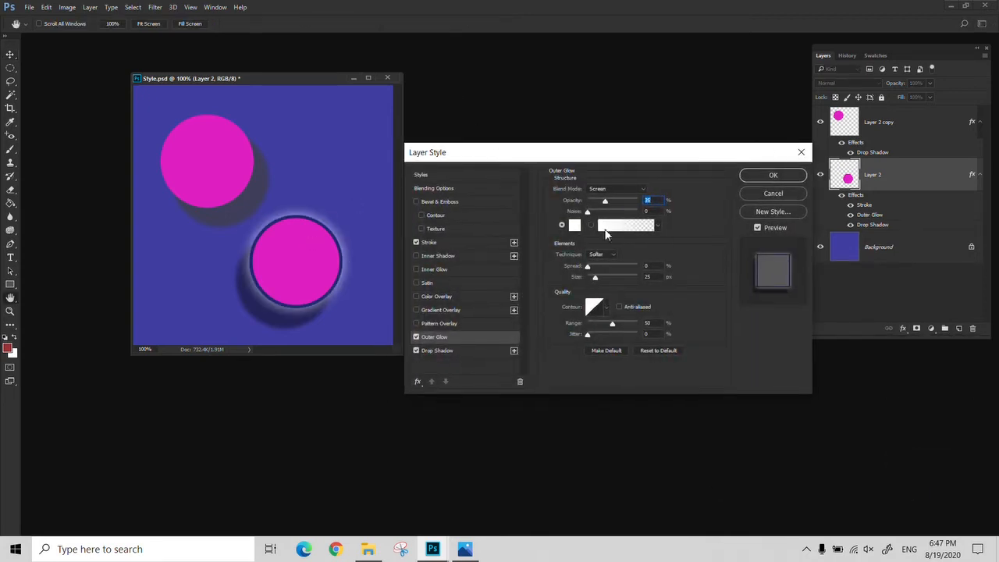
drag(606, 204, 589, 212)
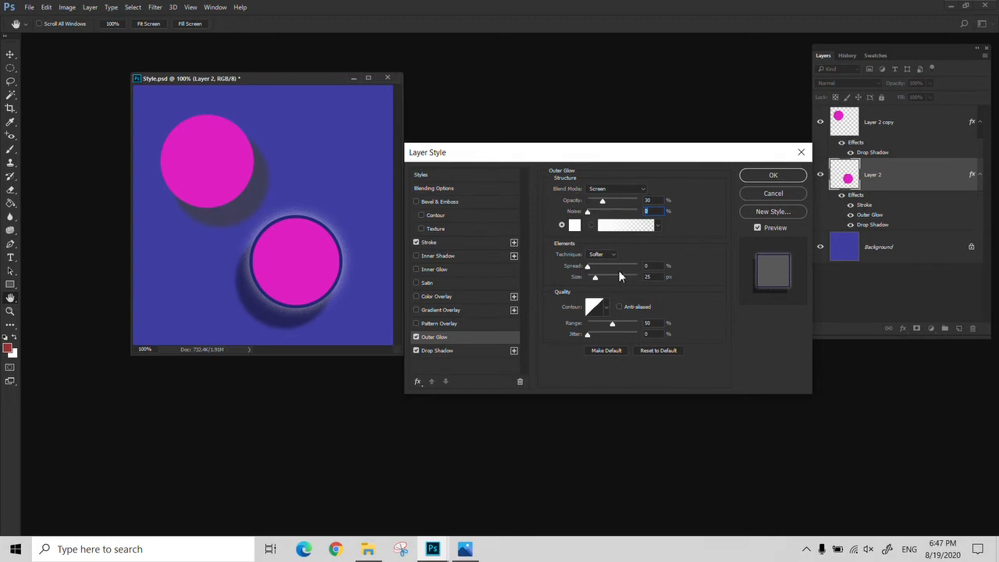
mouse_move(587, 267)
mouse_down()
mouse_move(609, 270)
mouse_move(593, 273)
mouse_up()
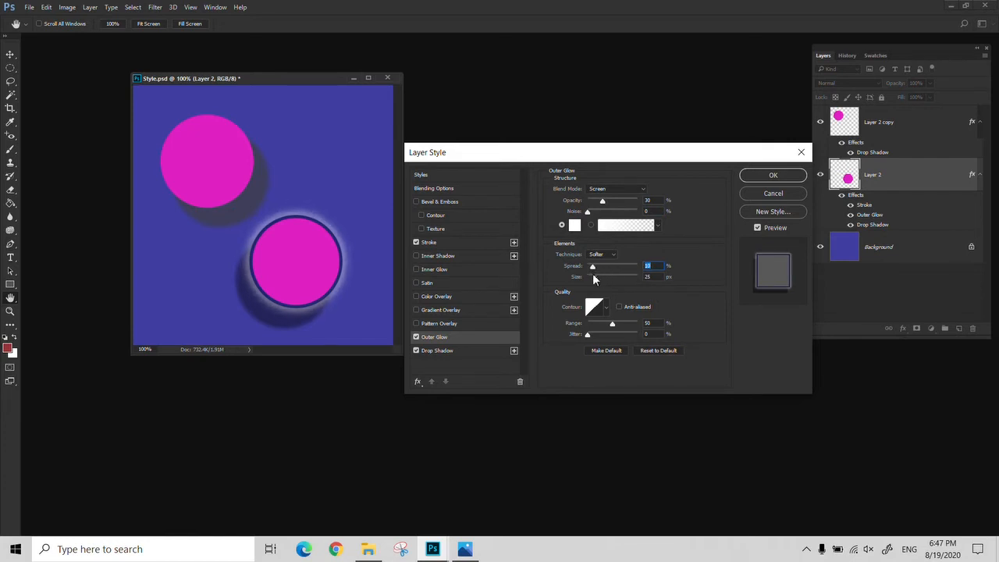
drag(589, 336, 610, 324)
click(773, 175)
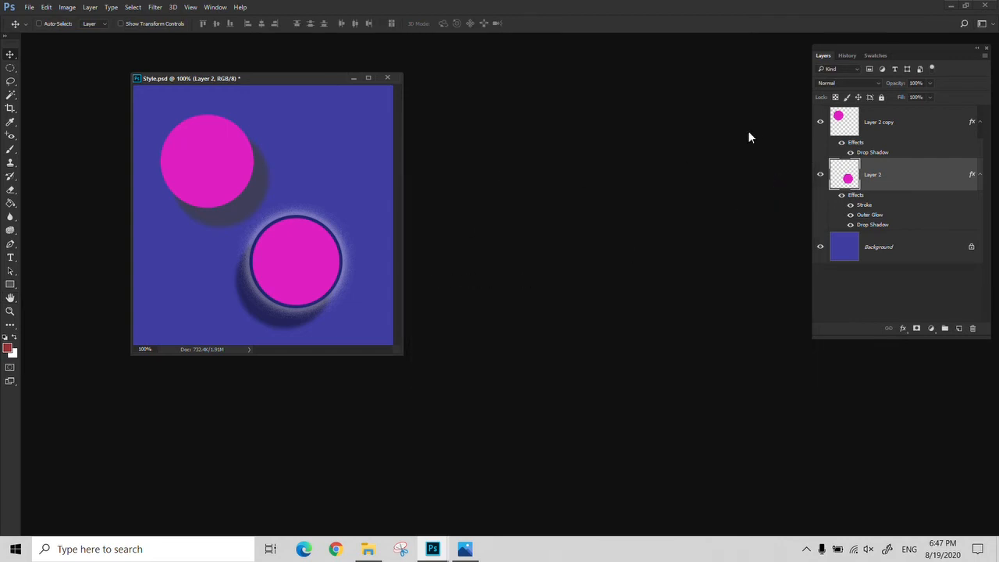
Step: Add a new layer above all the others and set the foreground color to dark red, 7c0f10
key(m)
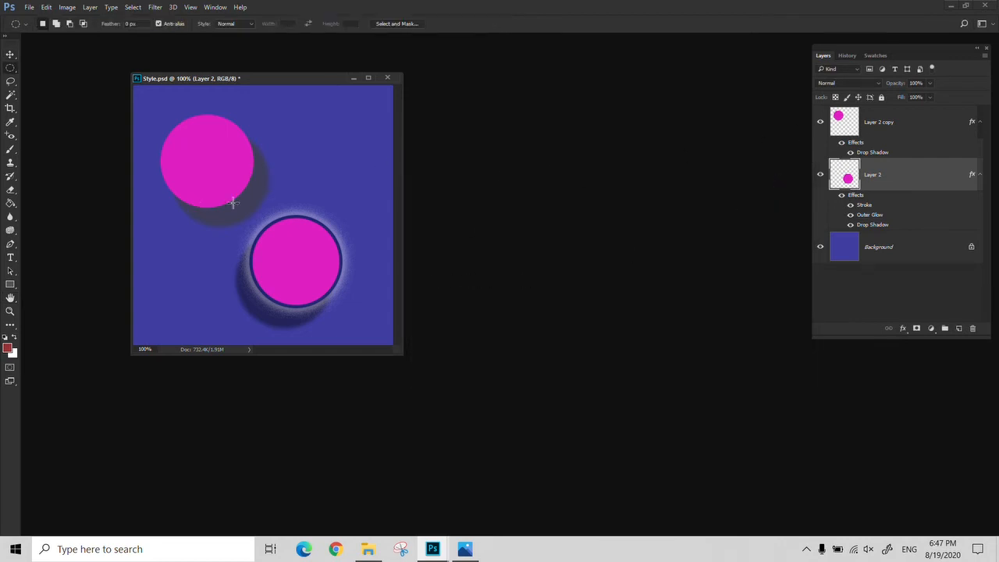
click(958, 328)
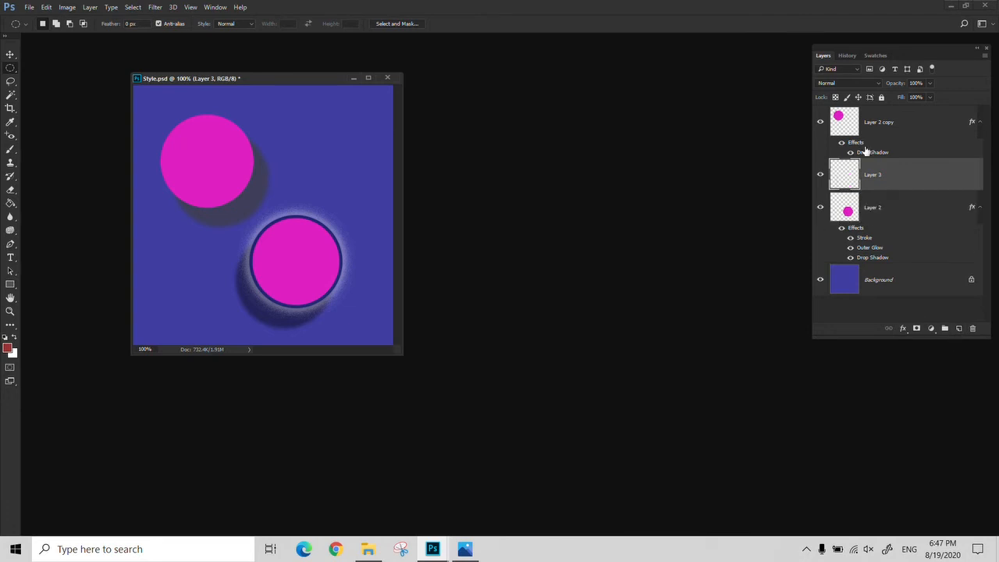
drag(873, 188, 878, 120)
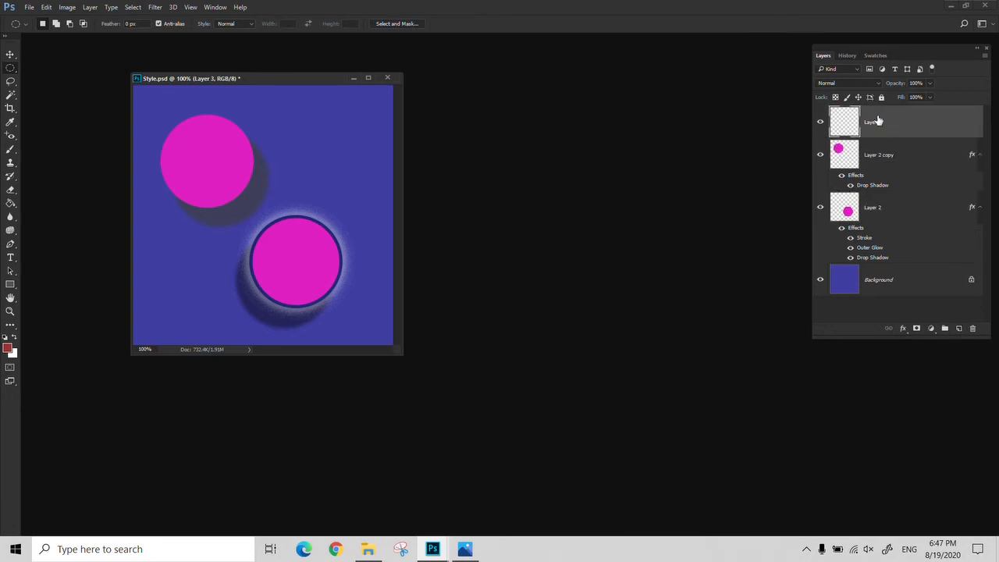
click(5, 349)
click(398, 206)
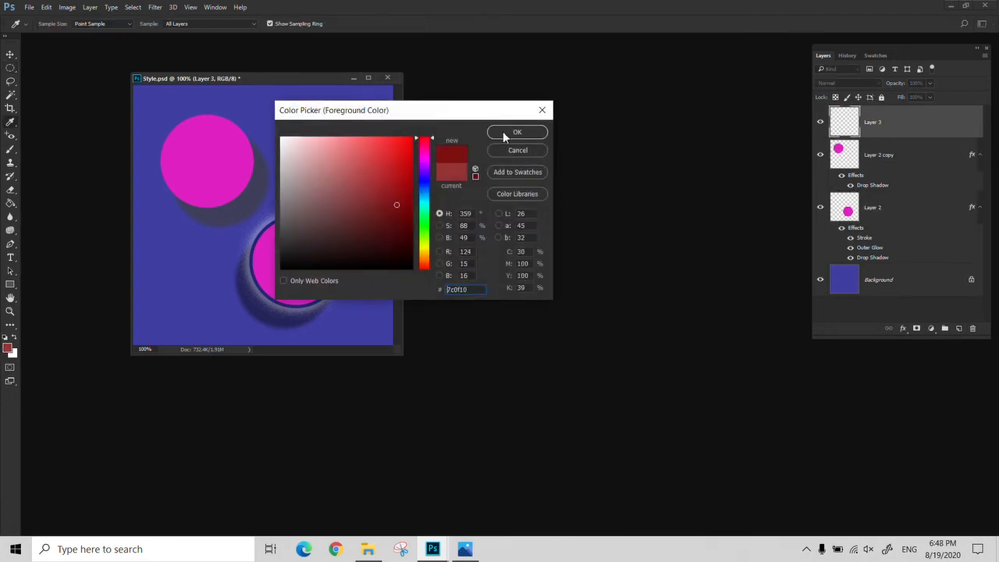
click(515, 132)
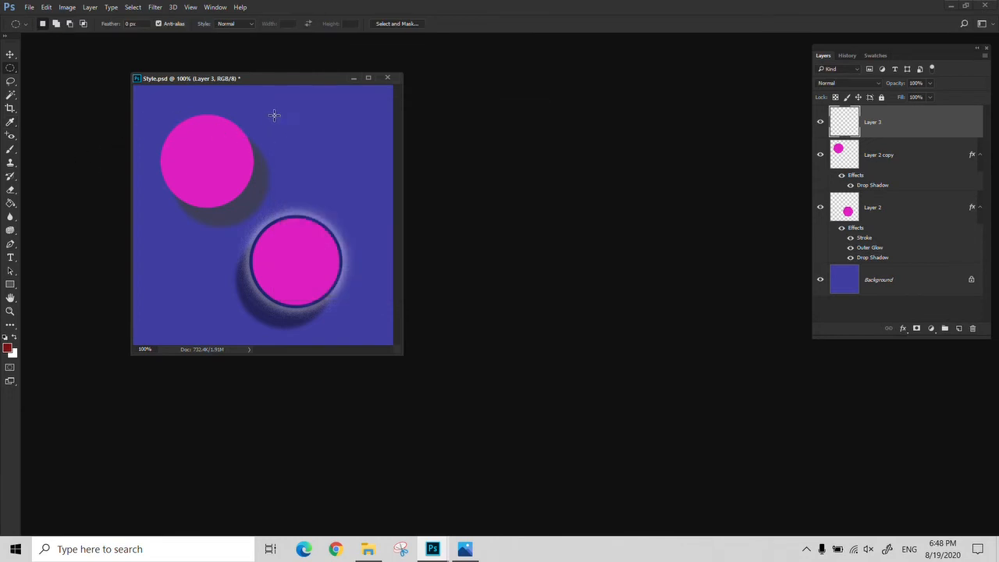
Step: Create a dark red filled square beside the upper circle on Layer 3, deselect it, and shift it slightly
drag(282, 112, 347, 177)
key(g)
click(321, 160)
key(ctrl+d)
key(m)
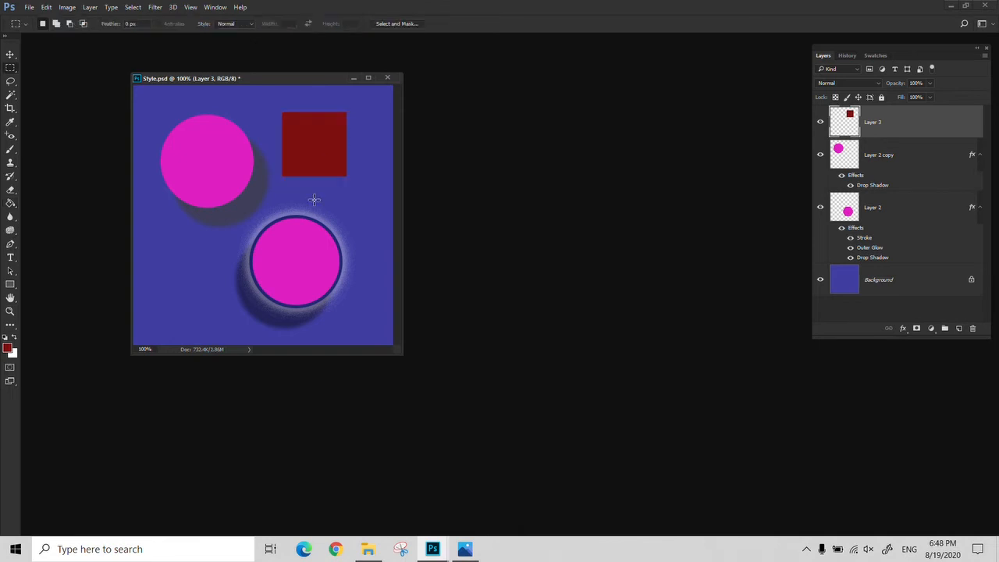
key(v)
drag(306, 159, 310, 153)
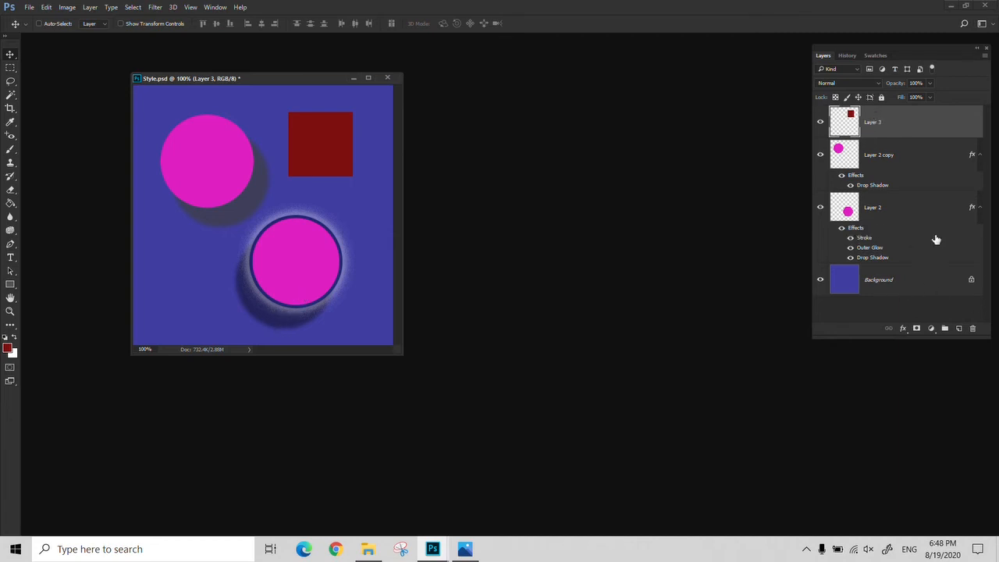
Step: Copy the layer style from Layer 2 and paste it onto the dark red square on Layer 3
click(903, 328)
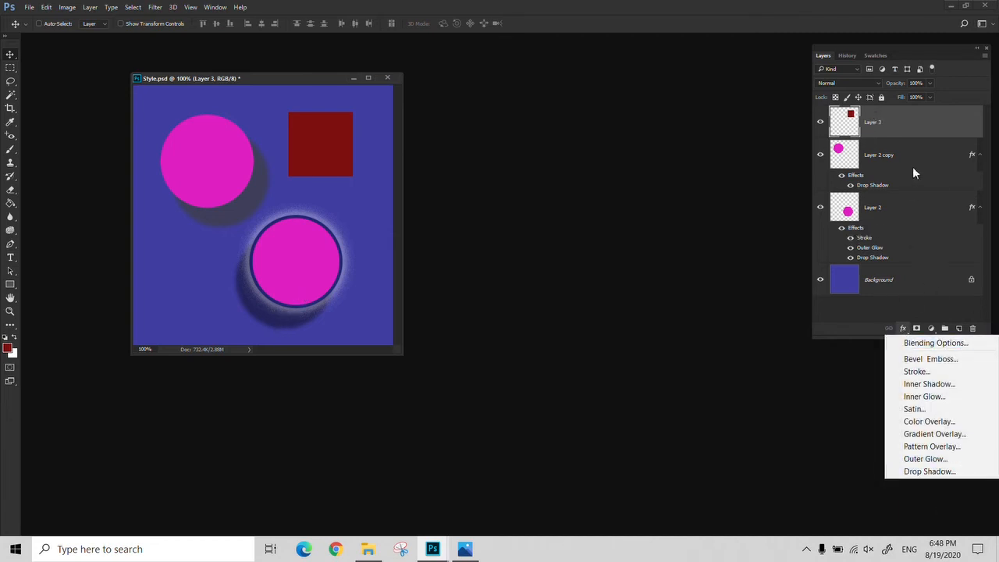
click(902, 127)
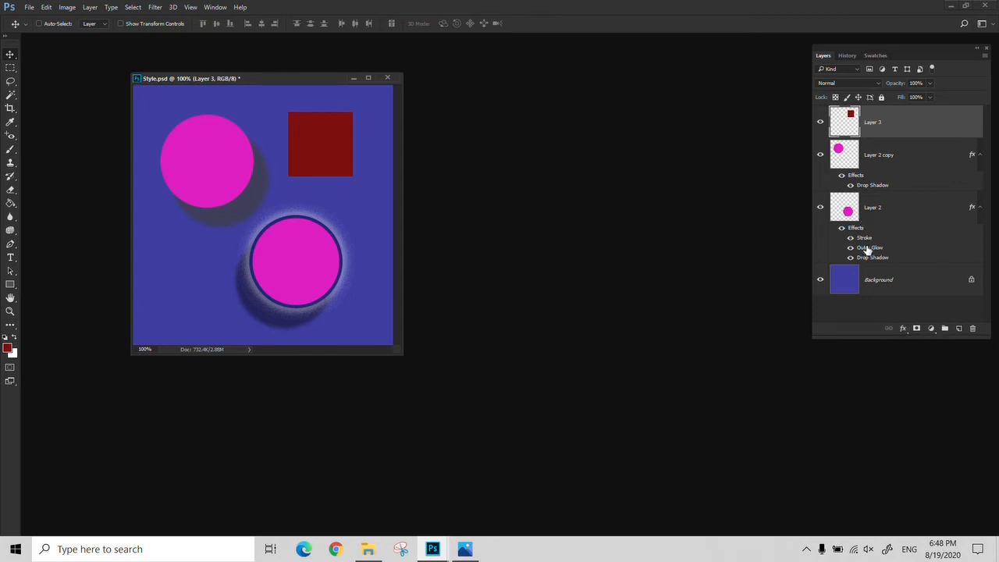
click(868, 218)
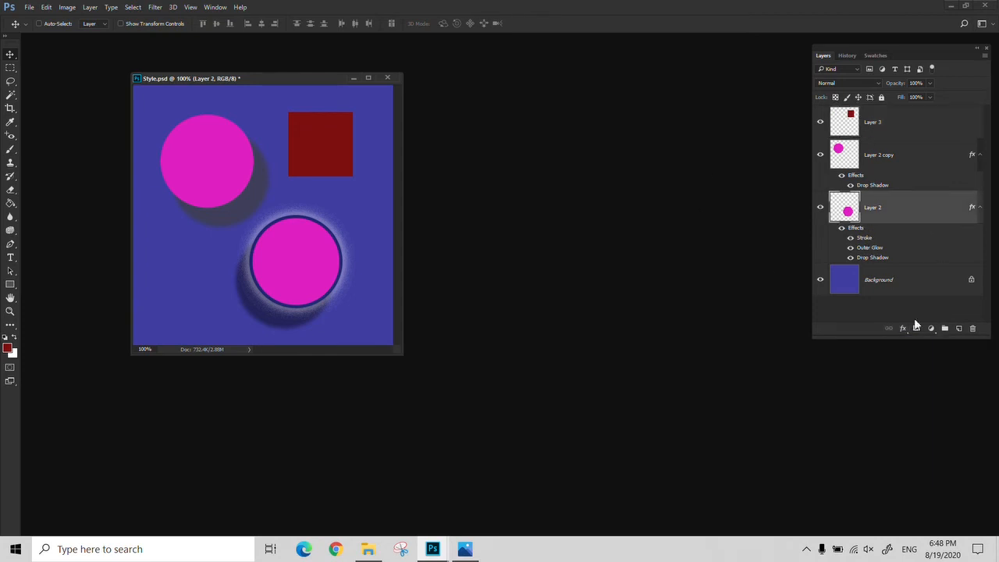
right_click(872, 216)
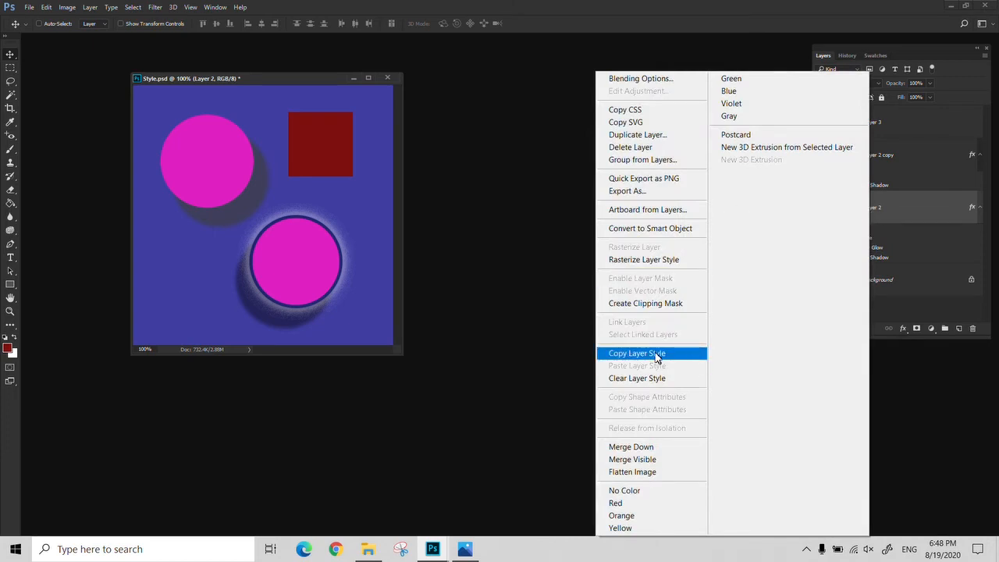
click(627, 357)
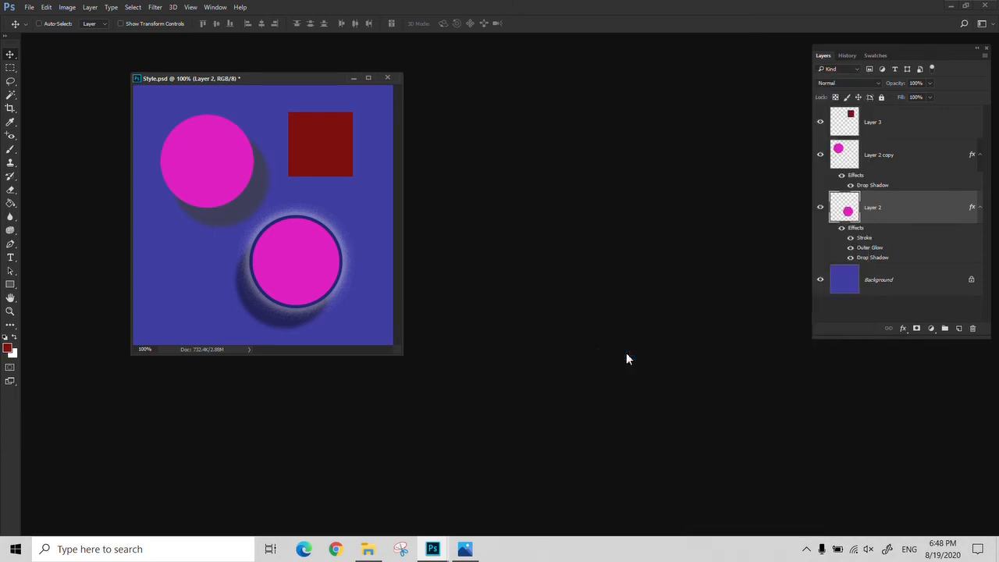
click(911, 123)
right_click(888, 118)
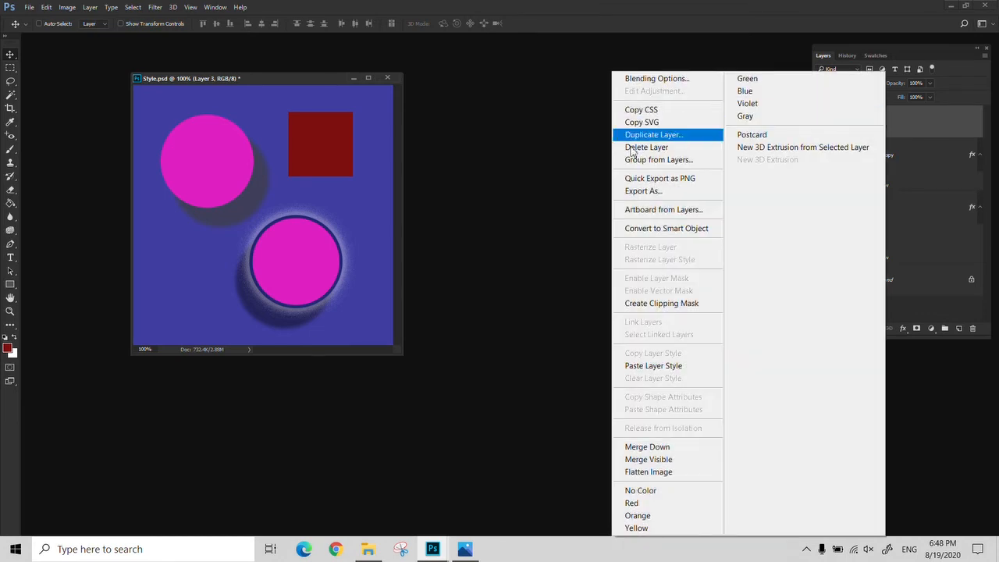
click(663, 367)
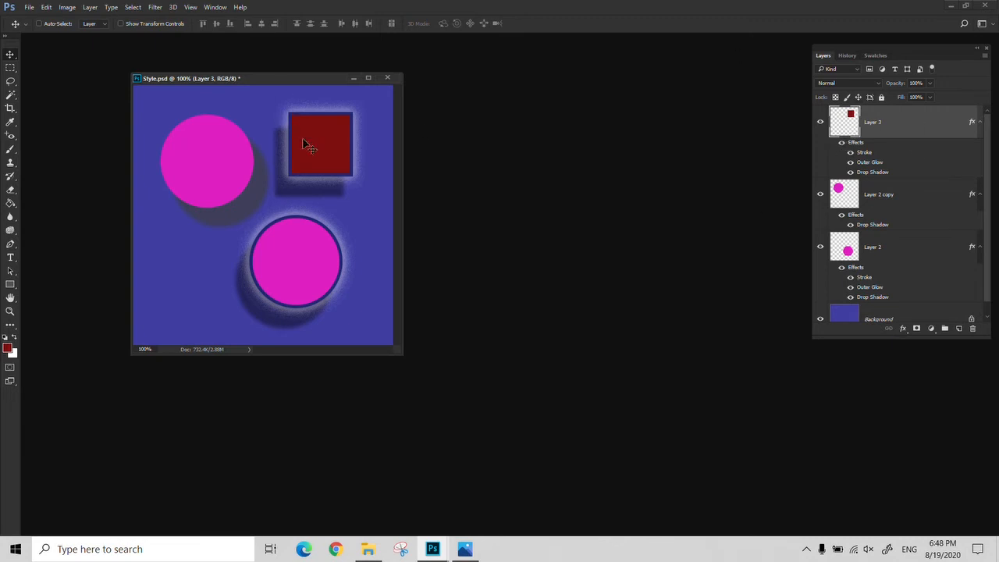
Step: Hide and show Layer 3's Drop Shadow, Outer Glow, and all its effects together to compare the results
click(850, 172)
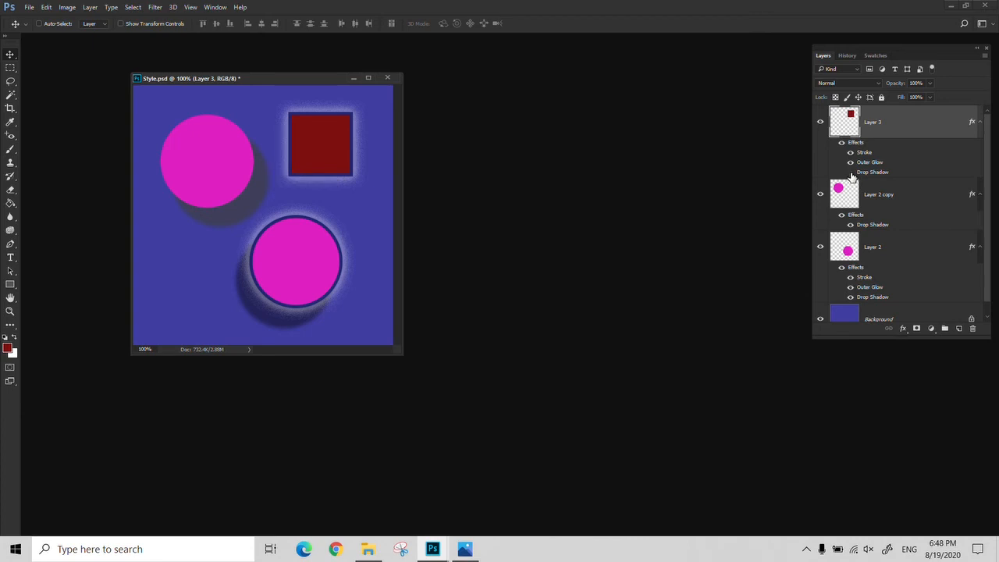
click(850, 172)
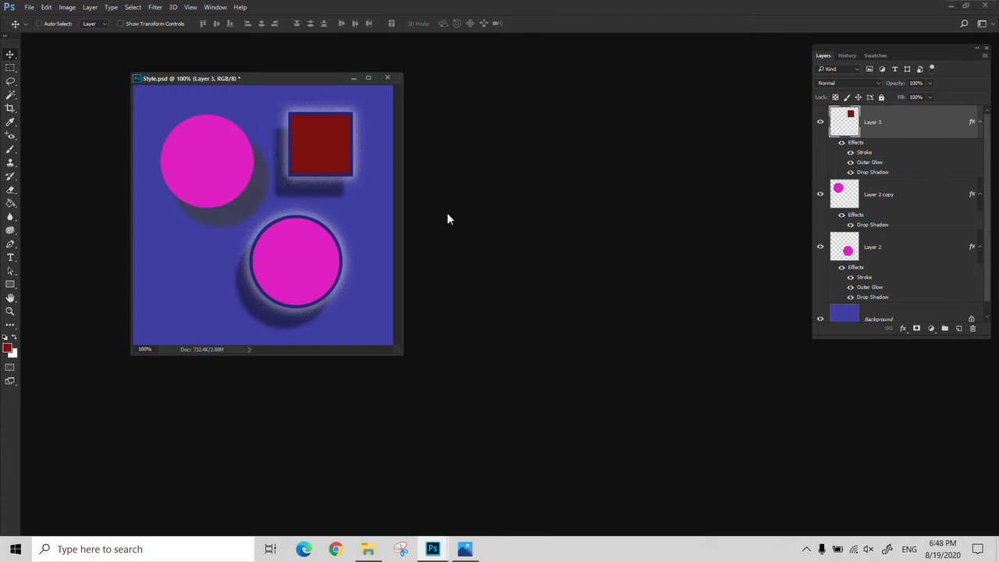
click(851, 162)
click(851, 161)
click(842, 142)
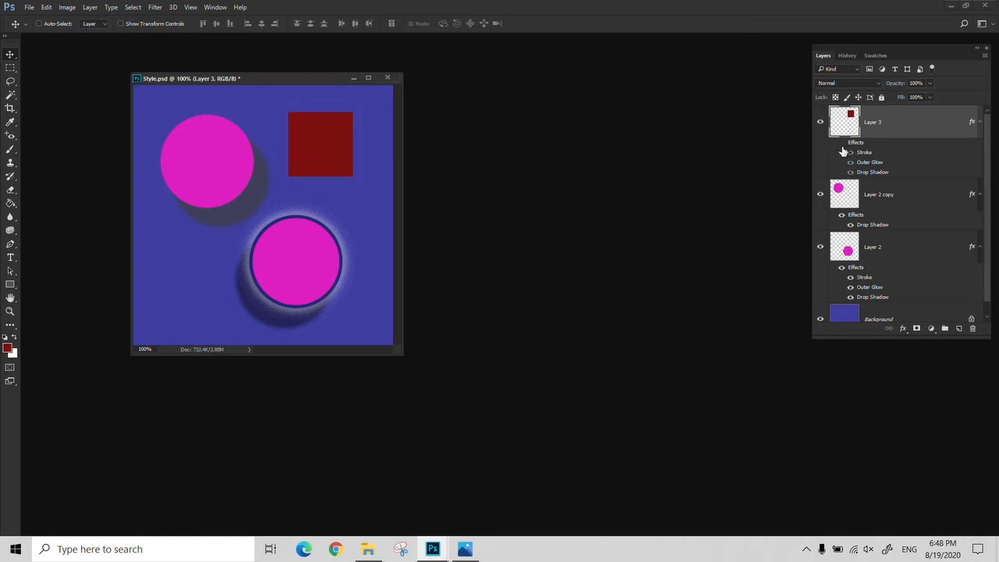
click(842, 145)
Step: Clear the layer style from Layer 3 and display the preset styles collection beside the layers
right_click(876, 129)
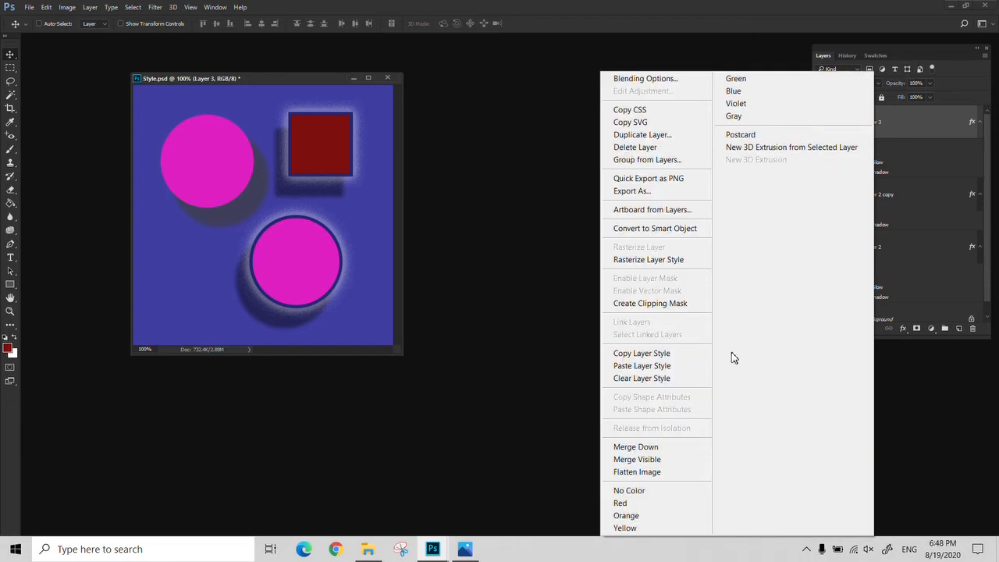
click(637, 381)
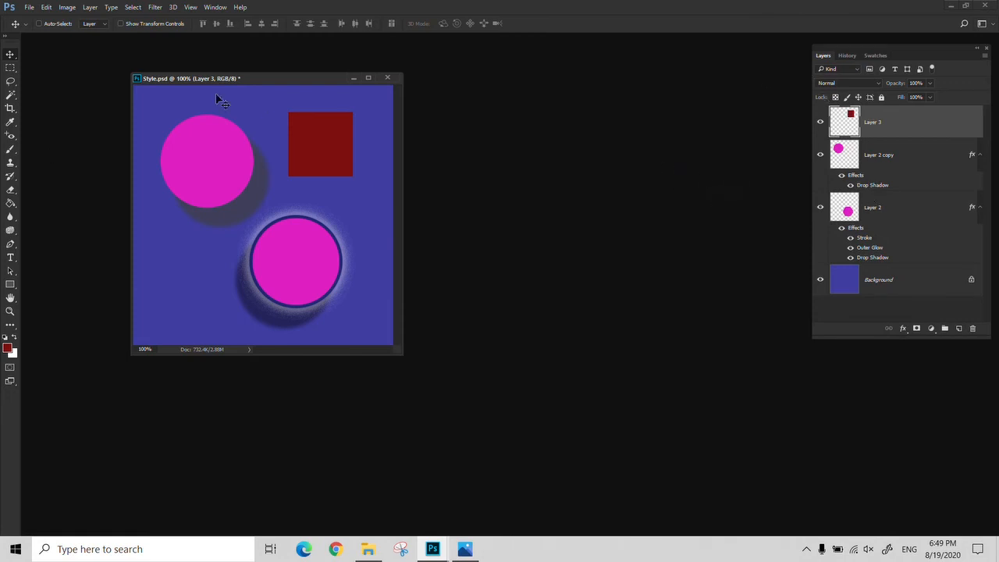
click(214, 7)
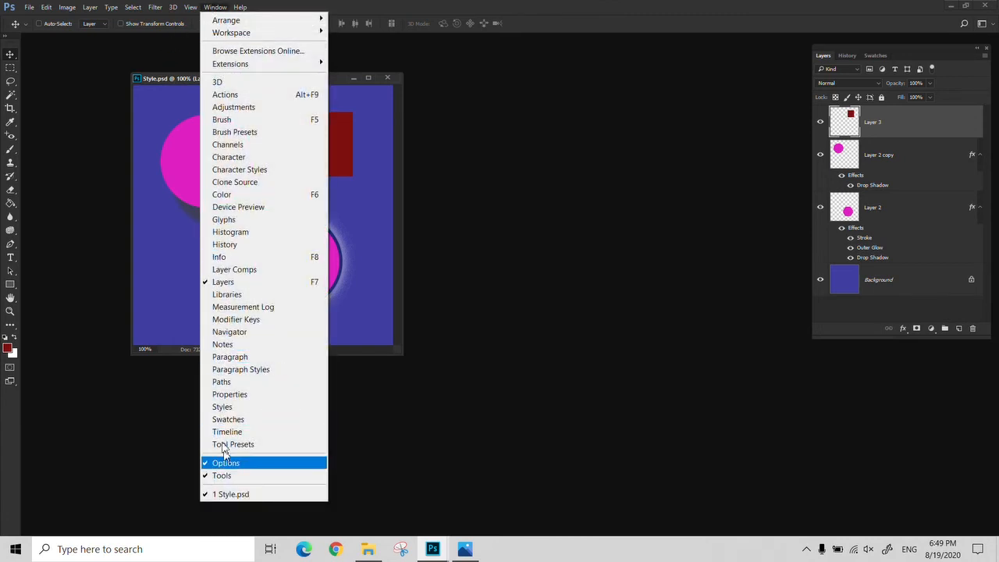
click(235, 408)
drag(890, 360, 723, 352)
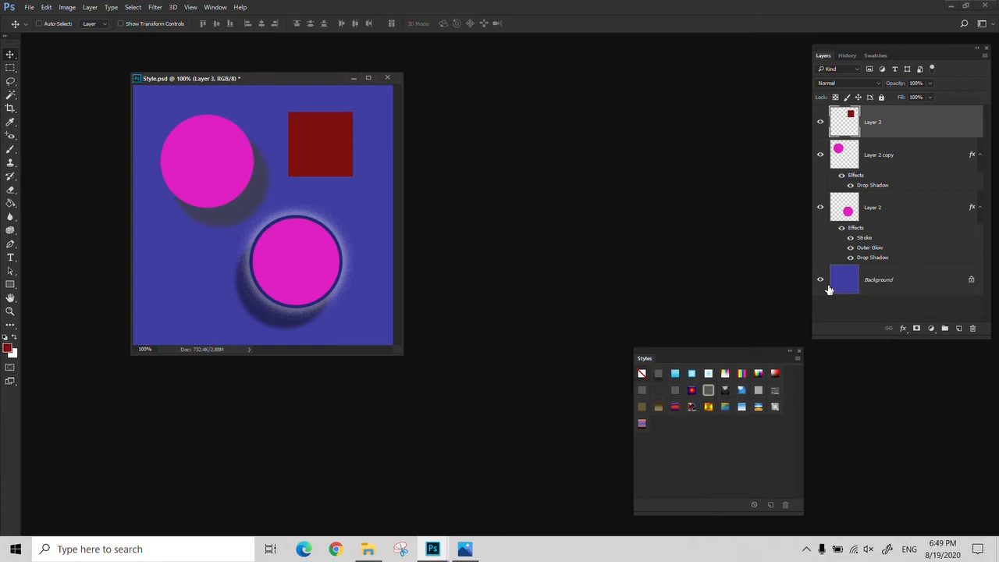
Step: Delete both circle layers, Layer 2 and Layer 2 copy, leaving only the square and the background
click(873, 212)
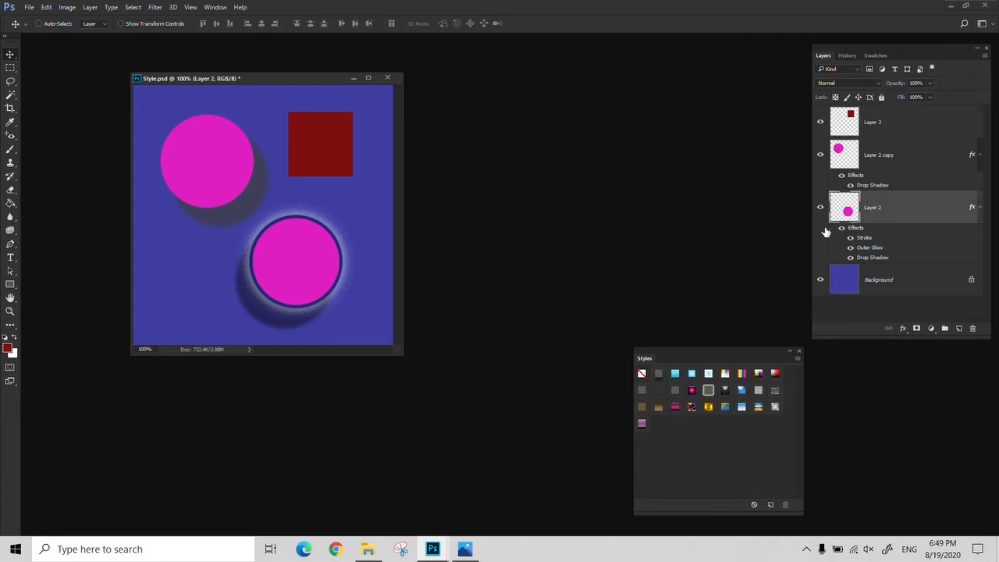
click(973, 328)
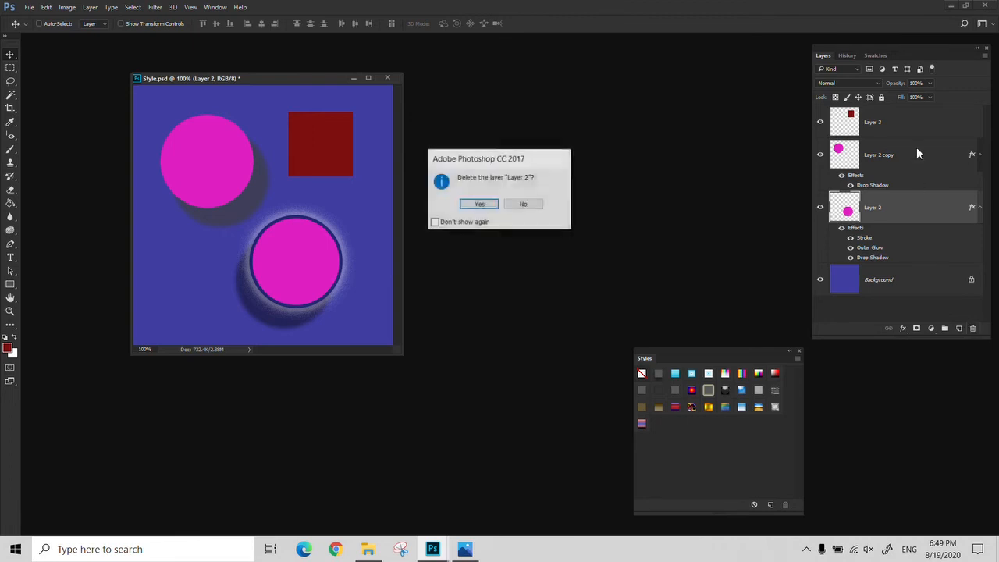
key(Return)
click(972, 329)
key(Return)
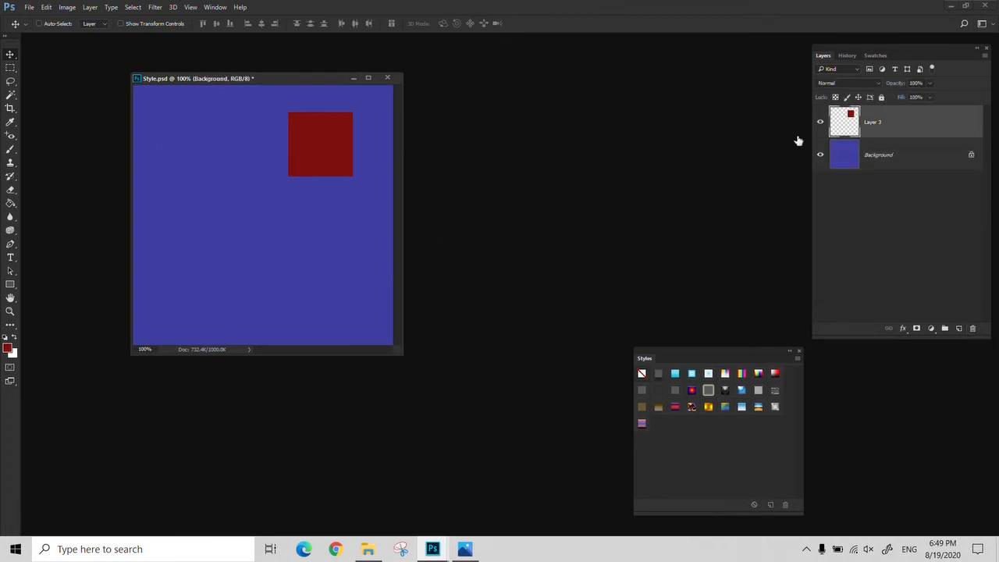
Step: Scale the dark red square on Layer 3 to more than twice its size and move it to the canvas center
key(ctrl+t)
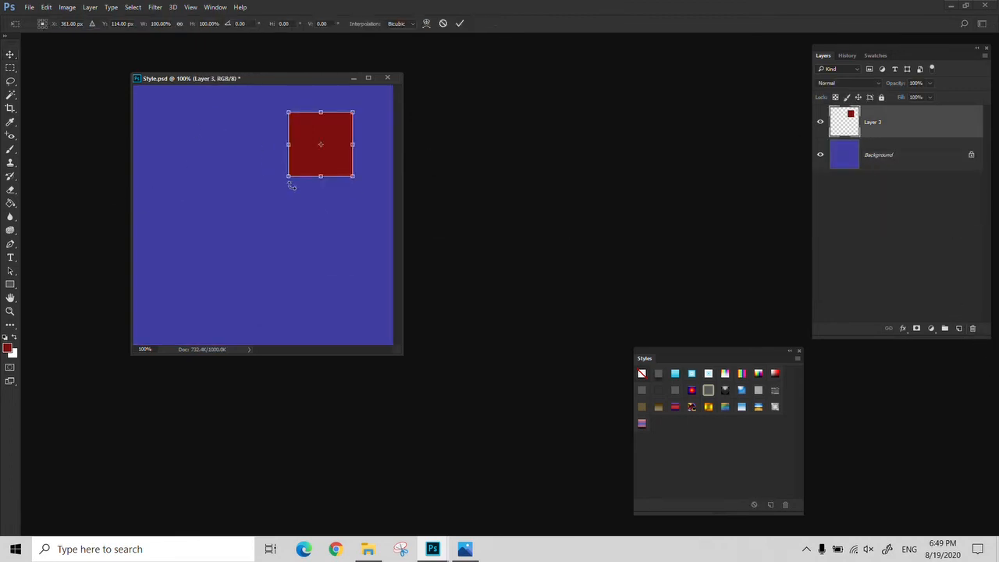
drag(289, 179, 224, 268)
key(Return)
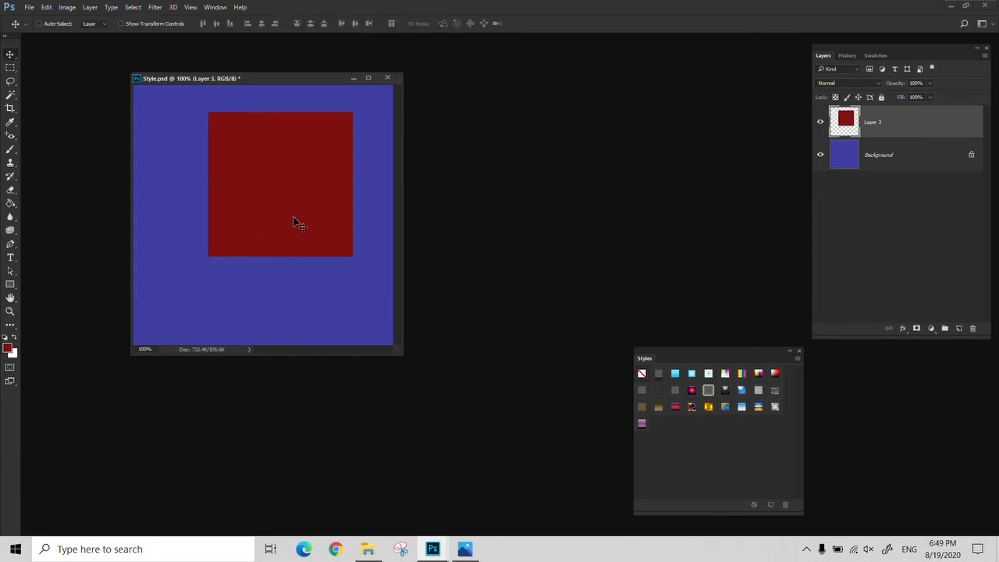
drag(294, 221, 270, 257)
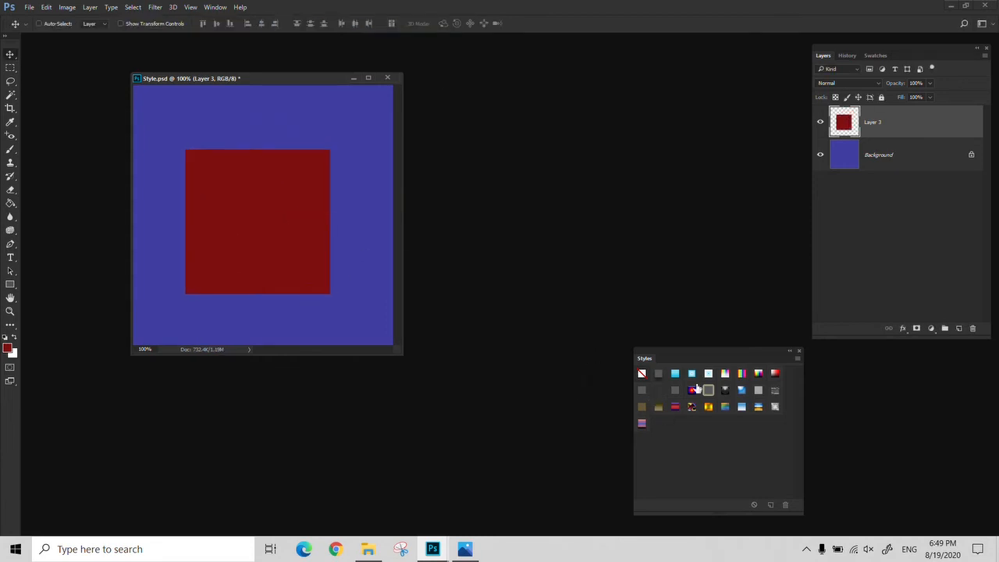
Step: Try preset styles on Layer 3's square, including the brown color overlay and the multicolored gradient and pattern overlay, keeping the preset names
drag(698, 388, 857, 128)
double_click(642, 407)
click(597, 204)
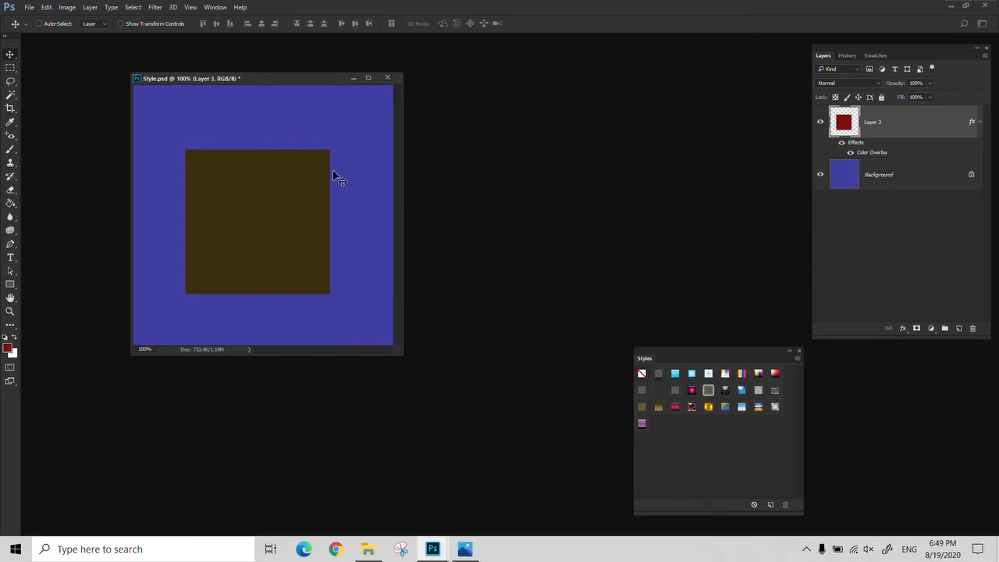
double_click(692, 407)
click(593, 204)
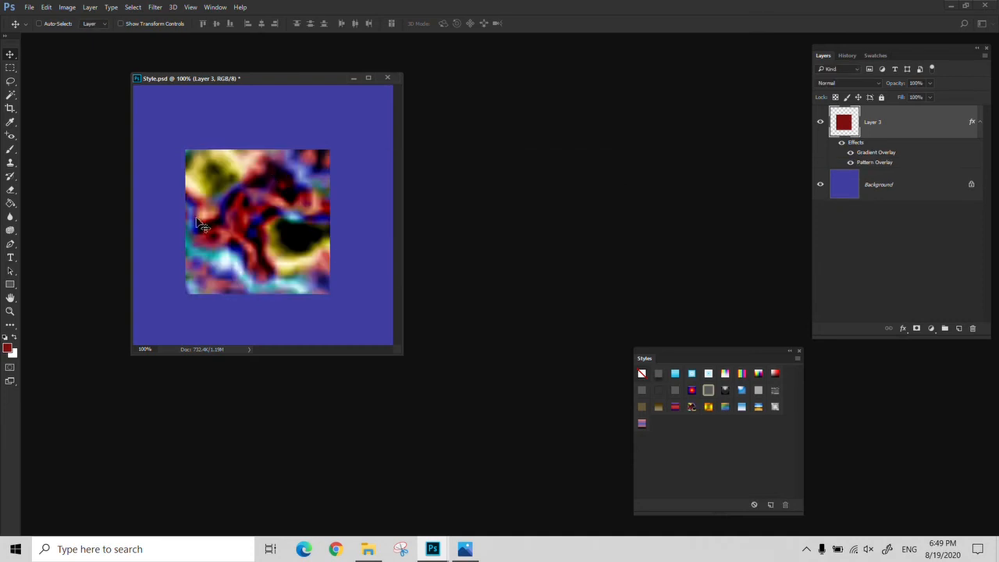
Step: Try the glossy blue bevel, flat cyan overlay, light blue button, and embossed rainbow stripe presets on Layer 3's square
click(743, 392)
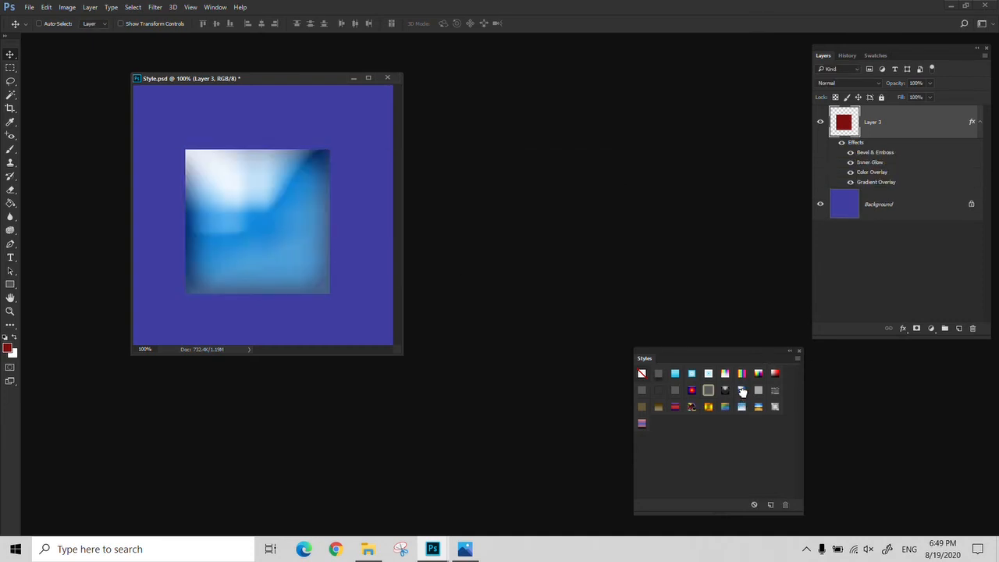
click(762, 393)
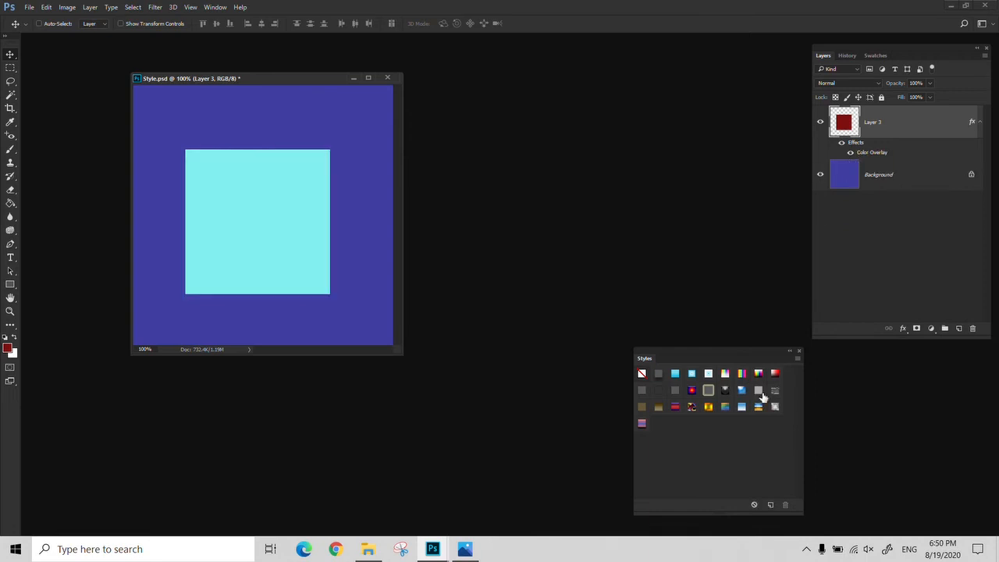
click(676, 375)
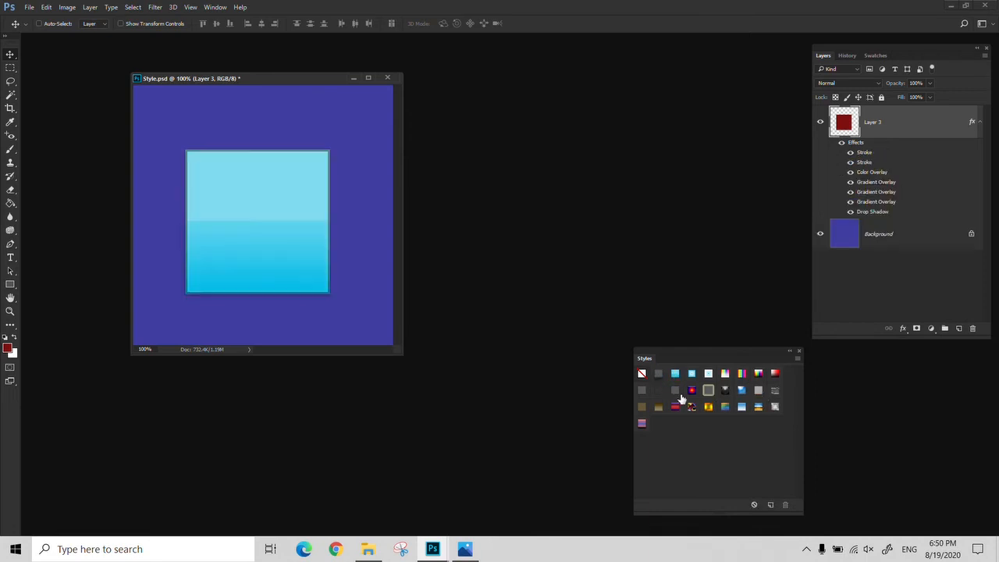
click(678, 406)
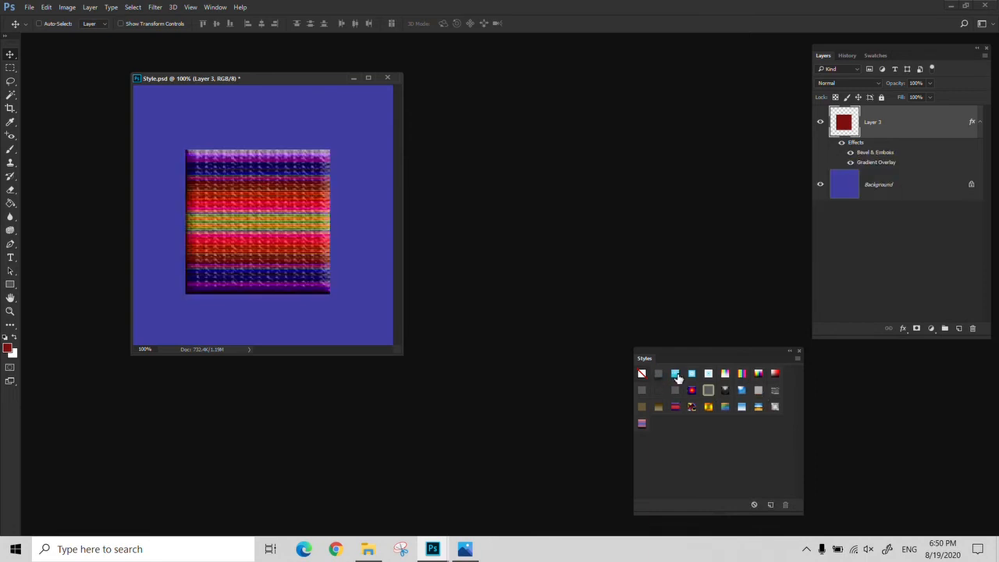
Step: Apply the two-tone light blue button preset to Layer 3's square and change its color overlay to green
click(675, 374)
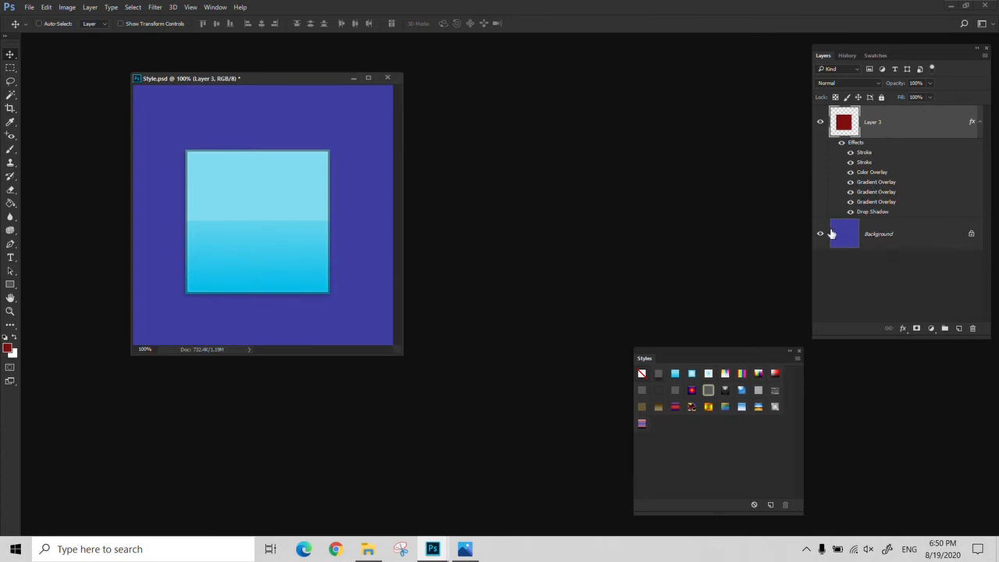
double_click(872, 172)
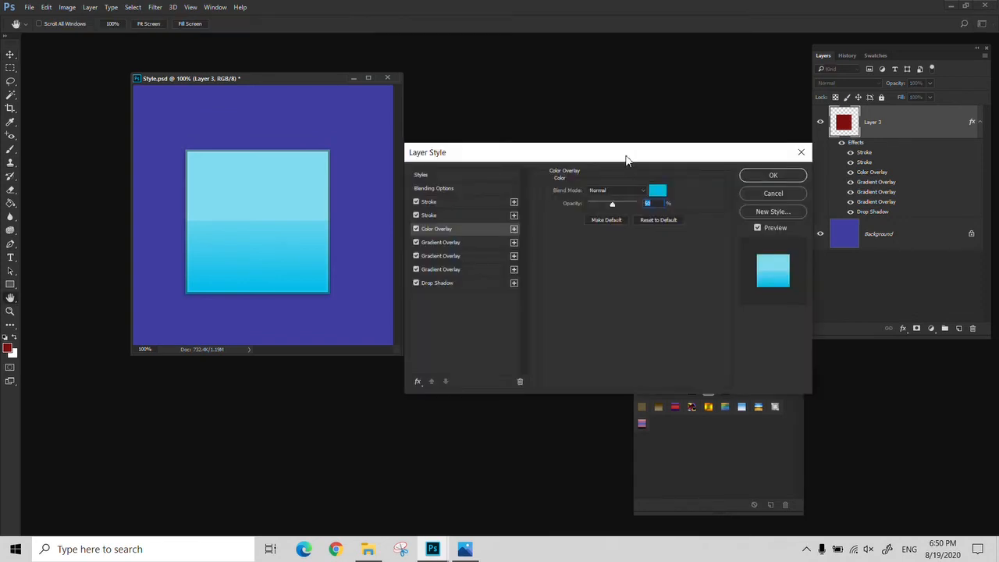
click(658, 192)
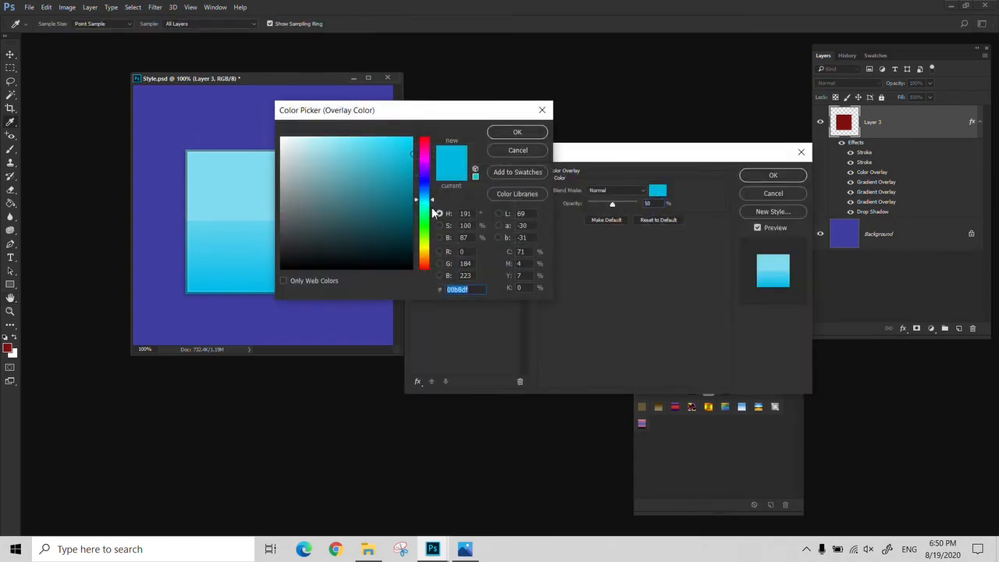
drag(428, 222, 428, 233)
click(516, 132)
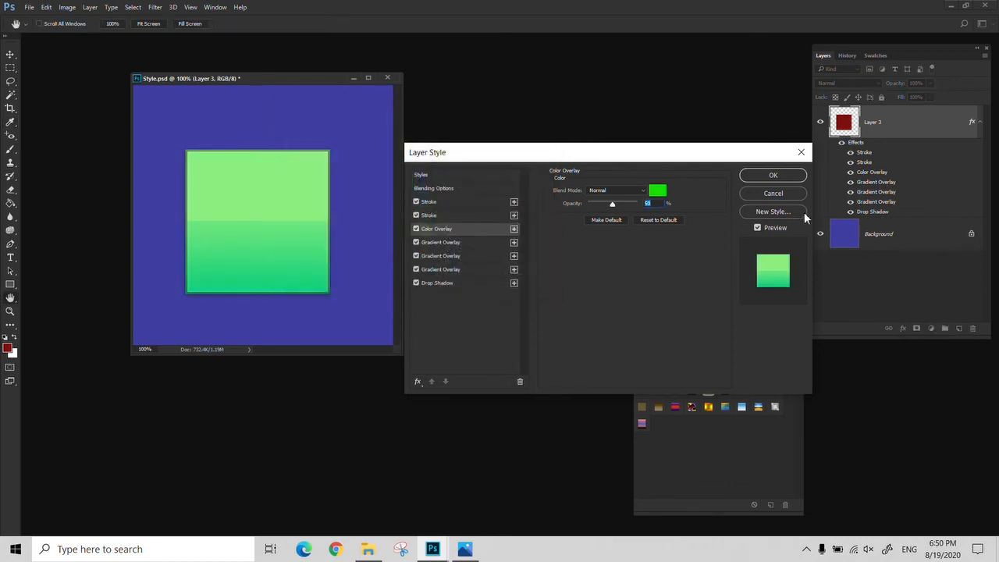
click(761, 176)
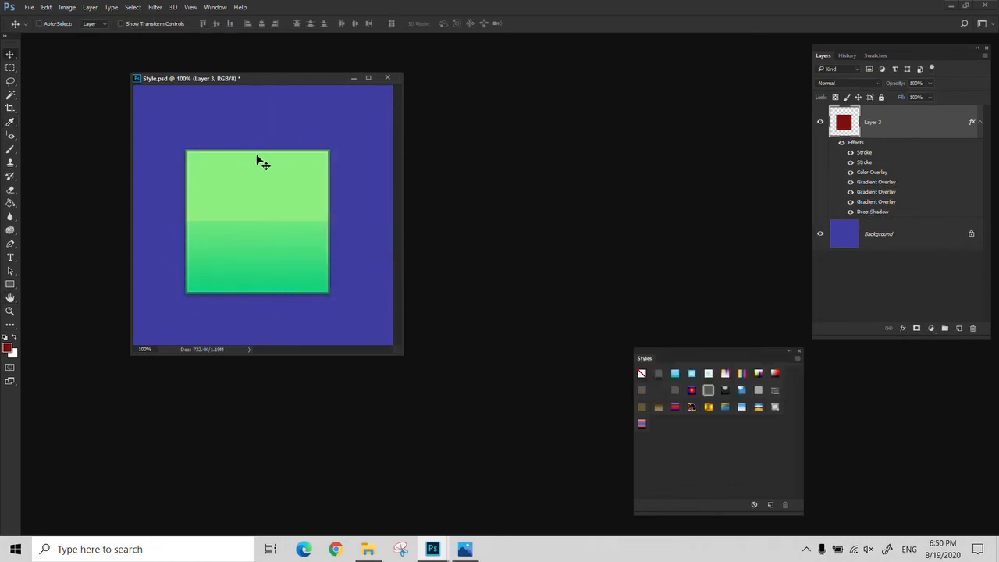
Step: Try the brown gradient and beveled blue-to-white presets on the square, and replace the current styles with the Web Styles set
click(658, 407)
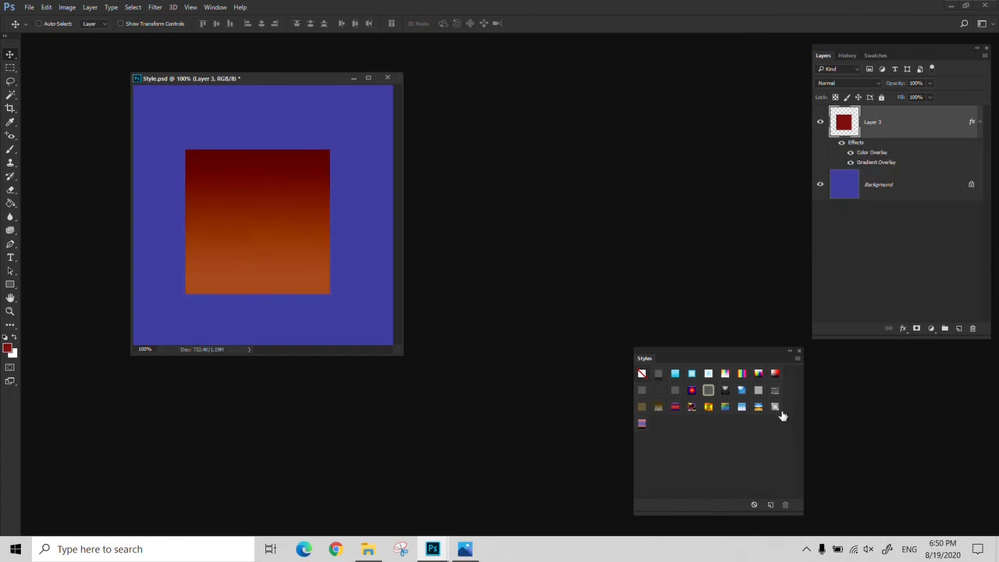
click(740, 409)
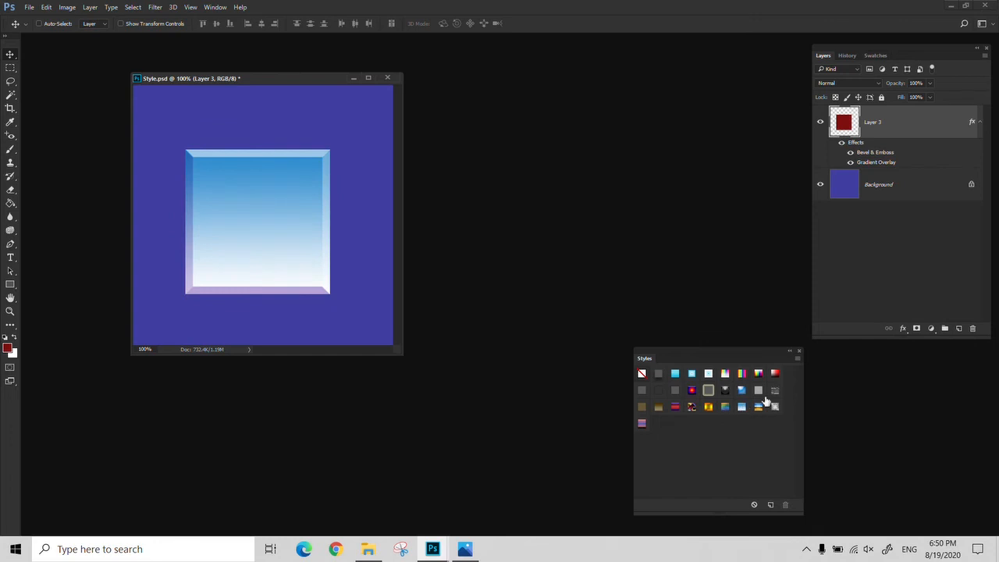
click(798, 360)
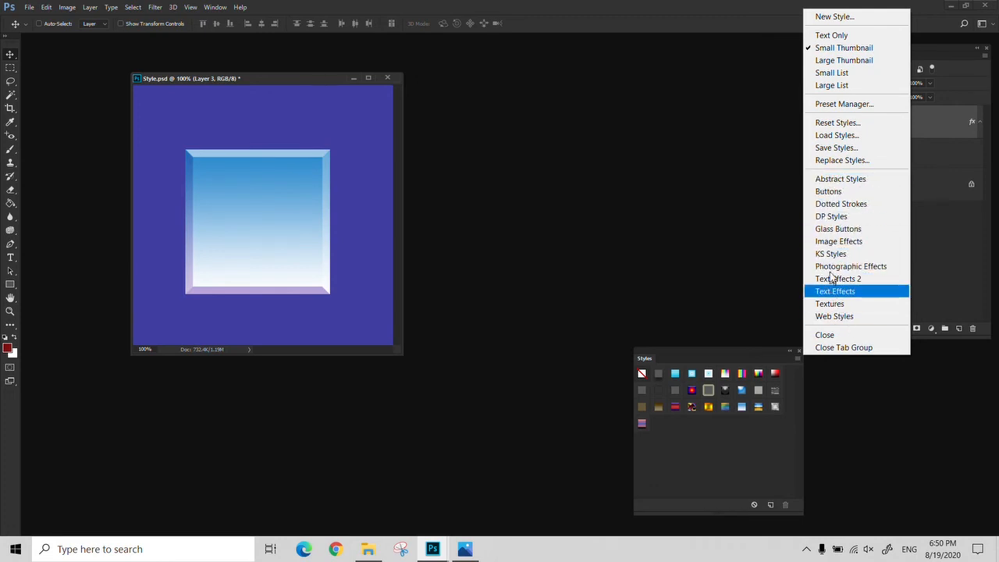
click(834, 316)
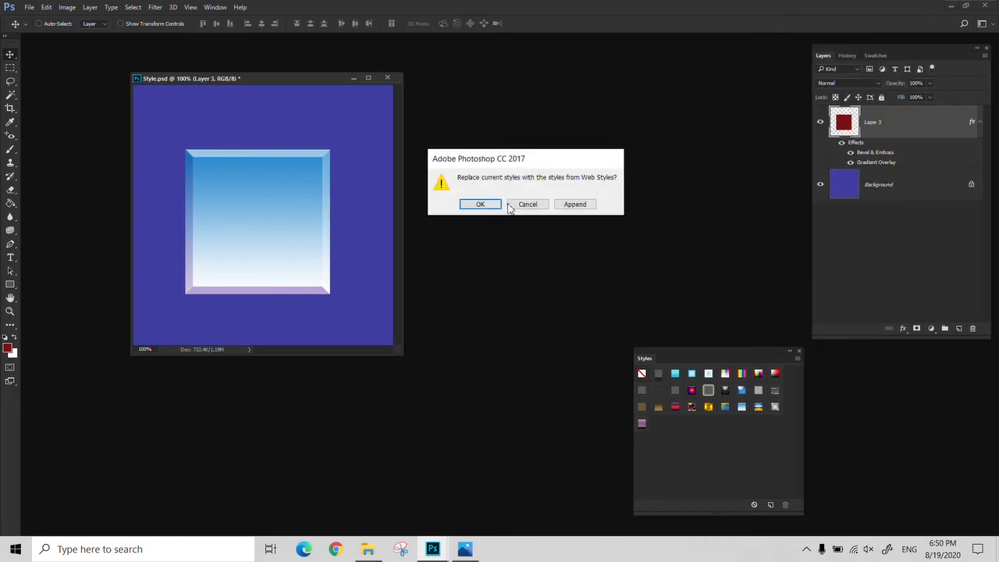
click(478, 205)
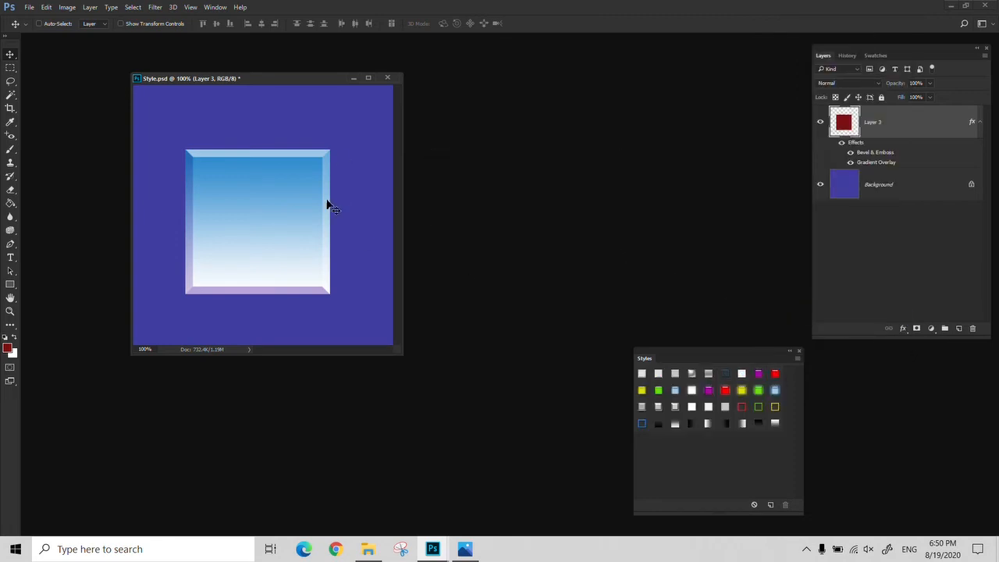
Step: Try Web Styles presets on Layer 3's square, including the glowing white, black-outlined metallic, white and black gradient, and glossy red ones
click(693, 400)
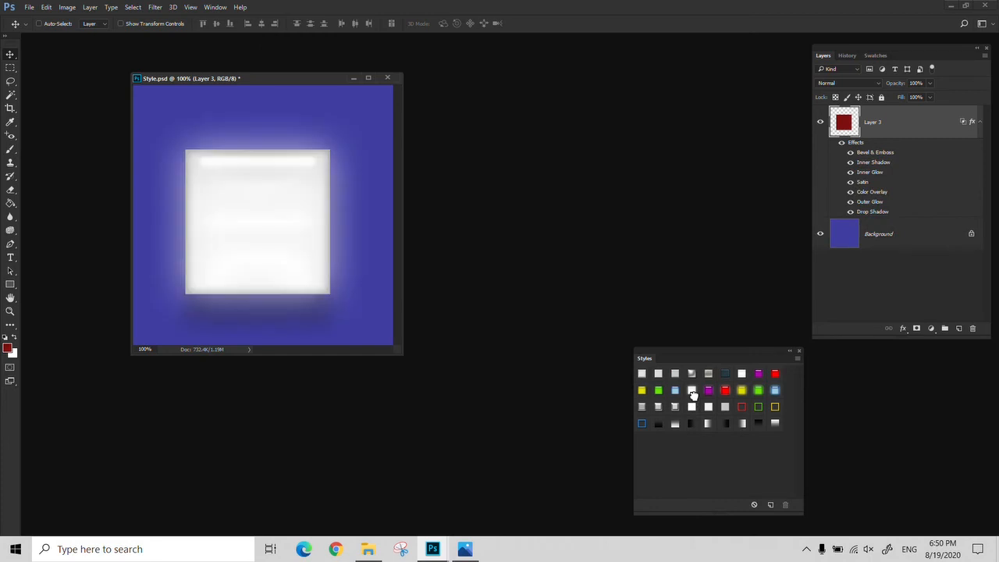
click(710, 377)
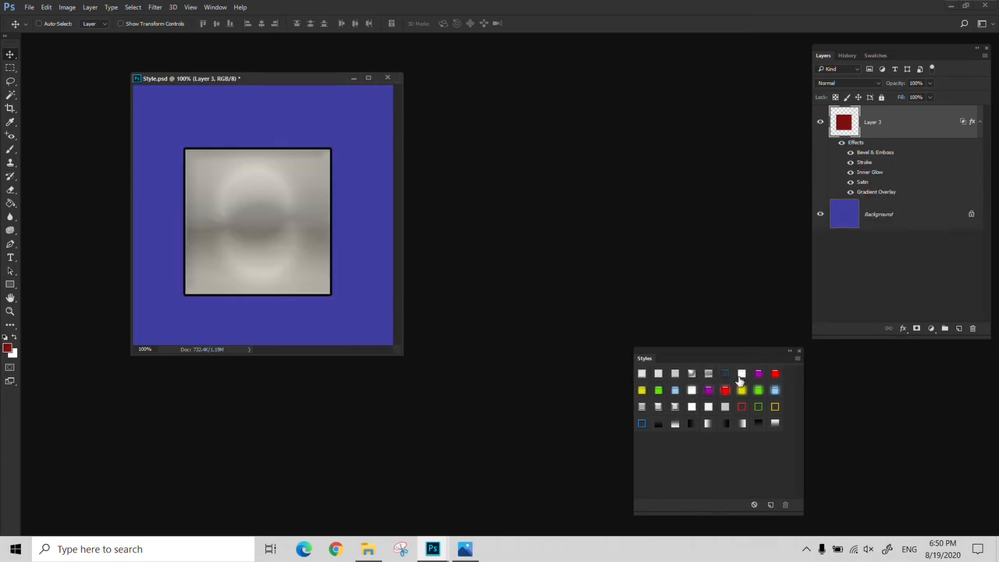
click(740, 378)
click(741, 424)
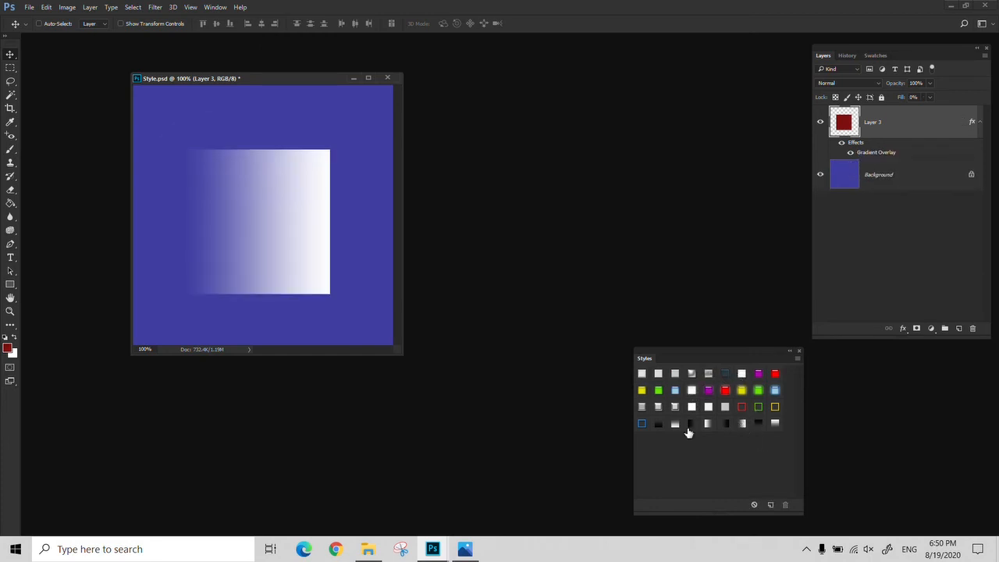
click(657, 424)
click(690, 425)
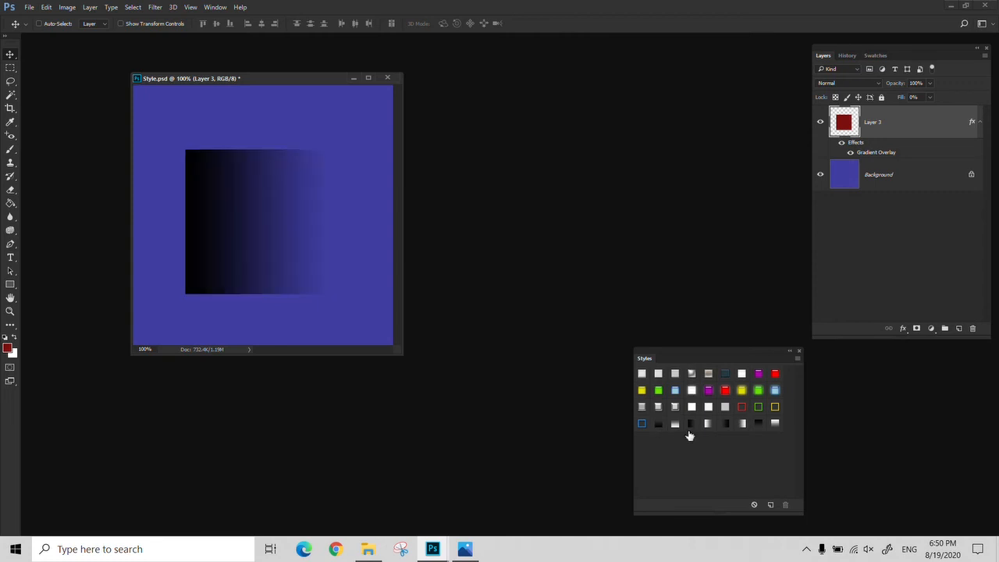
click(773, 375)
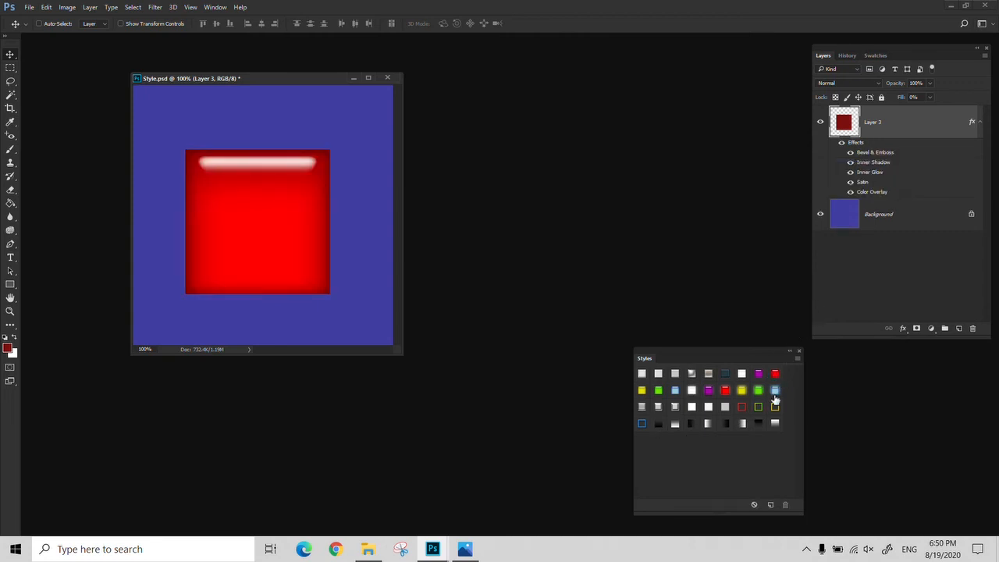
Step: Replace the current preset styles with the Buttons set
click(799, 359)
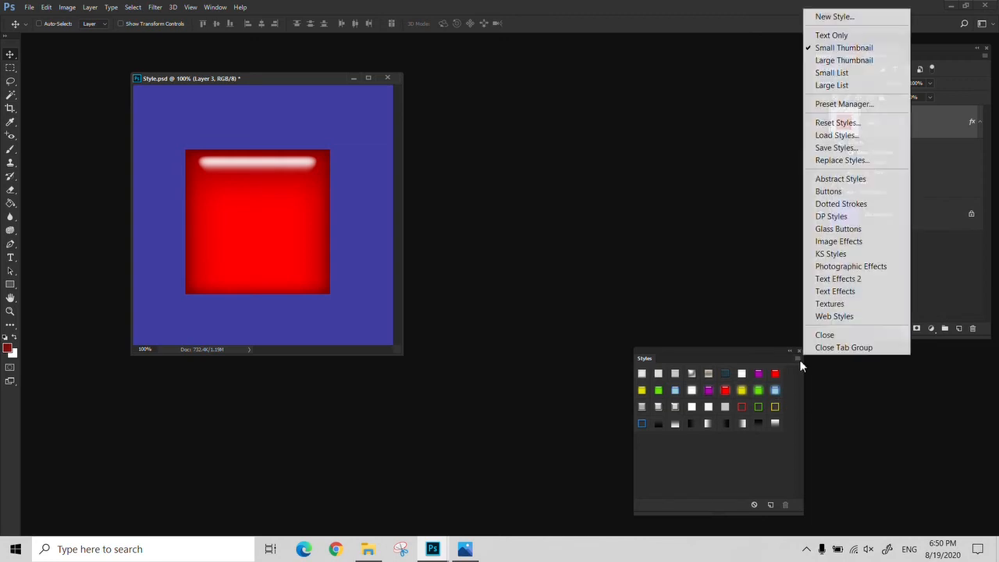
click(839, 195)
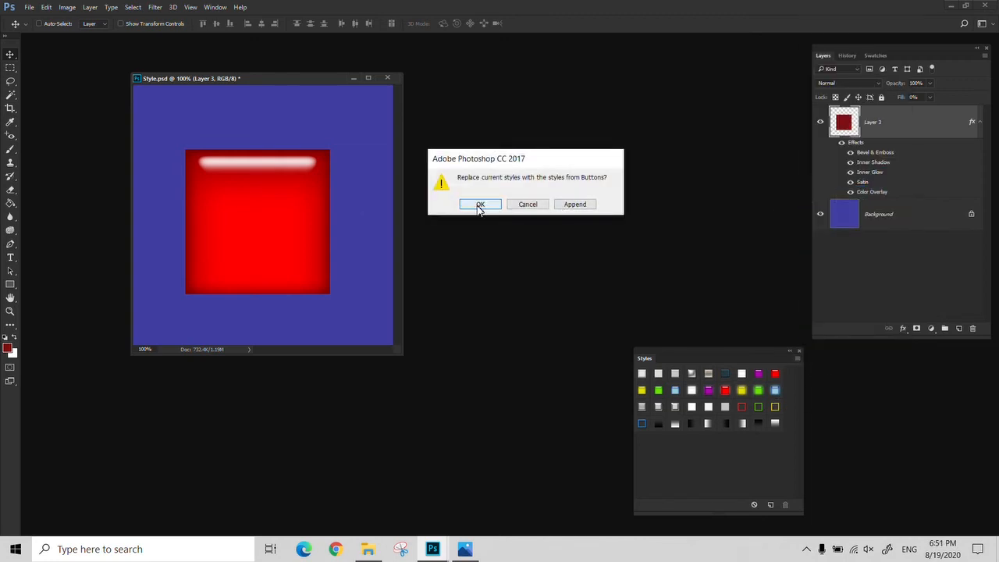
click(480, 204)
Step: Try several Buttons presets on Layer 3's square, from the black-and-white gradient with thick stroke to the yellow one with multicolored stripes
click(710, 406)
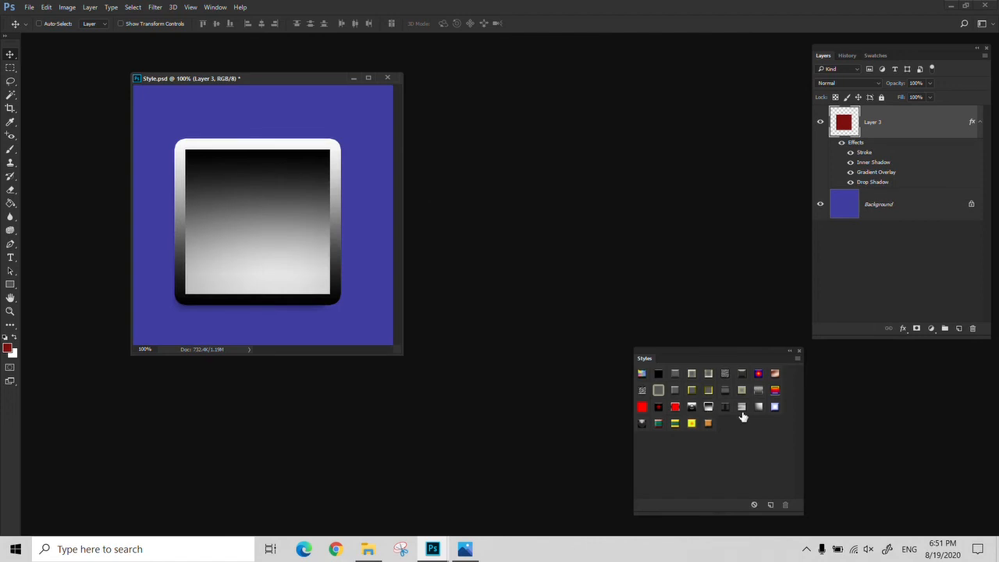
click(741, 406)
click(758, 406)
click(708, 406)
click(674, 423)
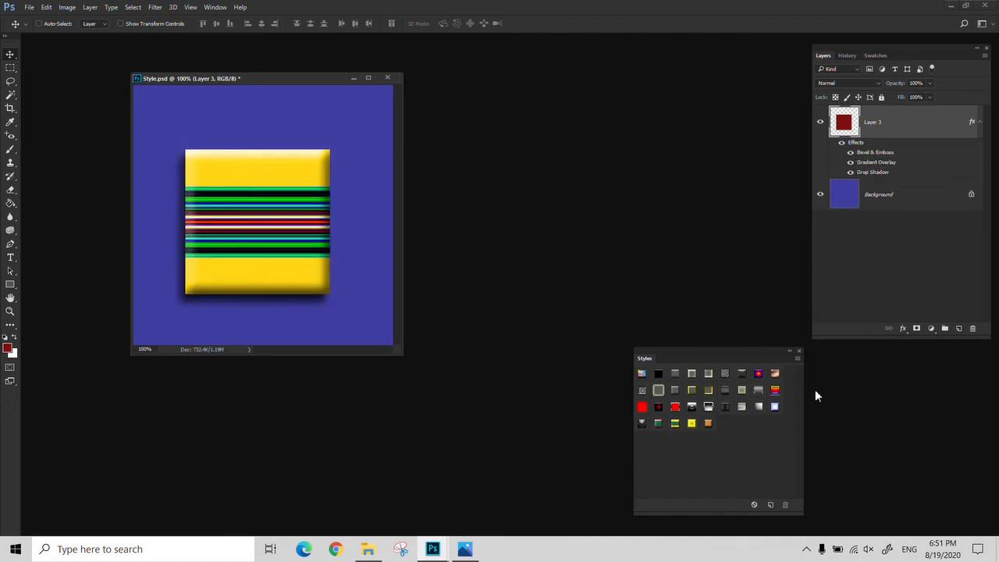
click(767, 438)
click(627, 197)
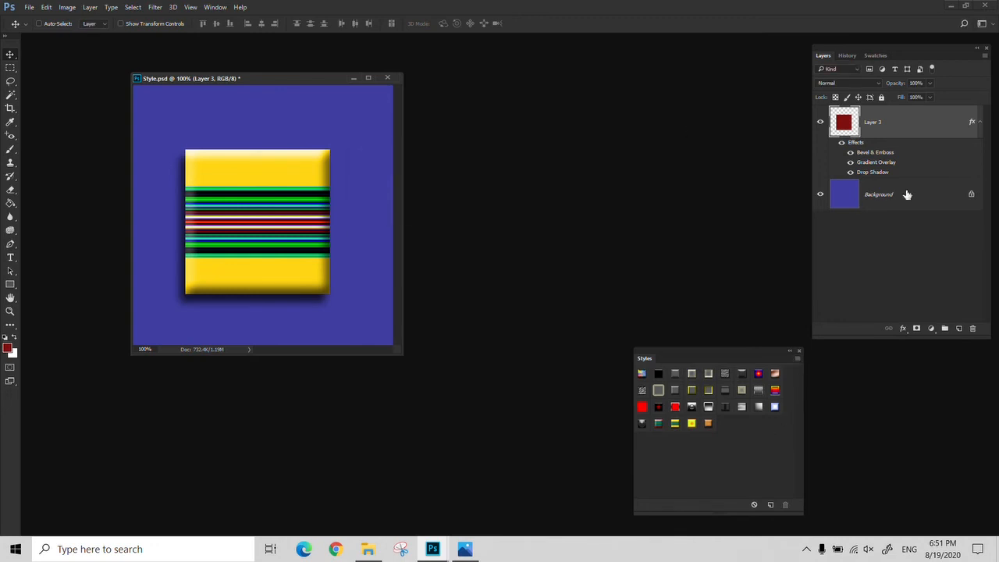
Step: Clear the layer style from Layer 3 so the square is plain dark red
right_click(867, 145)
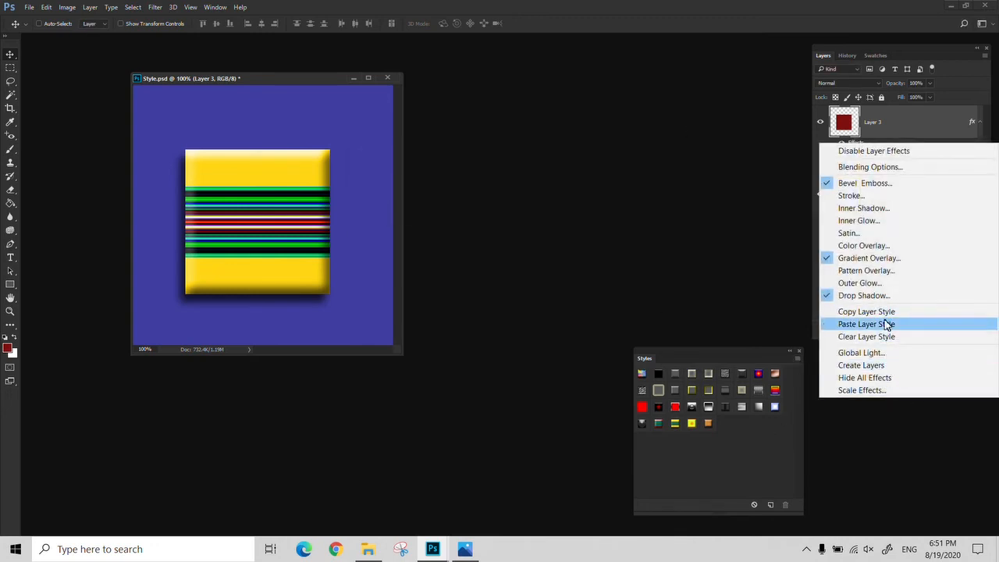
click(897, 122)
right_click(898, 122)
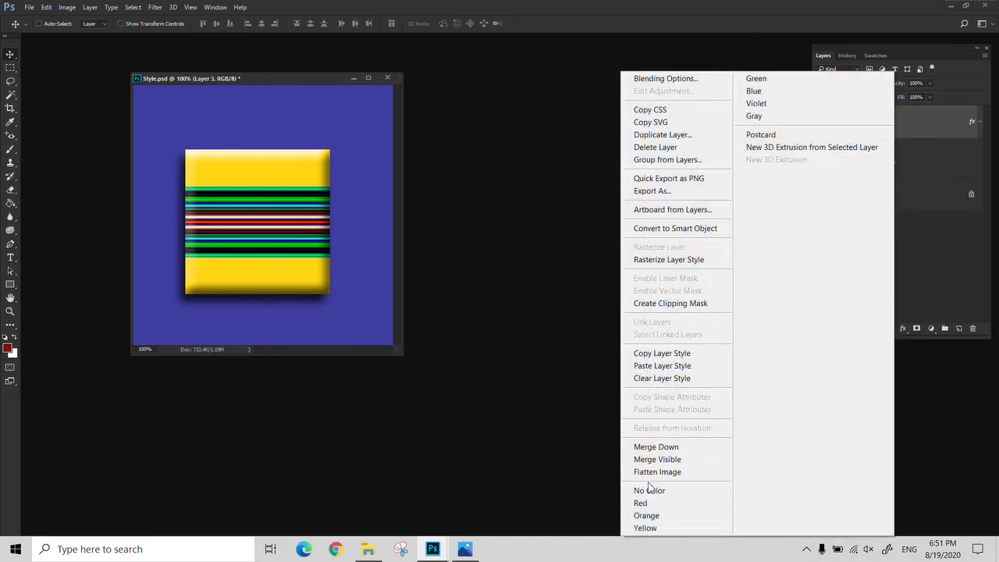
click(671, 380)
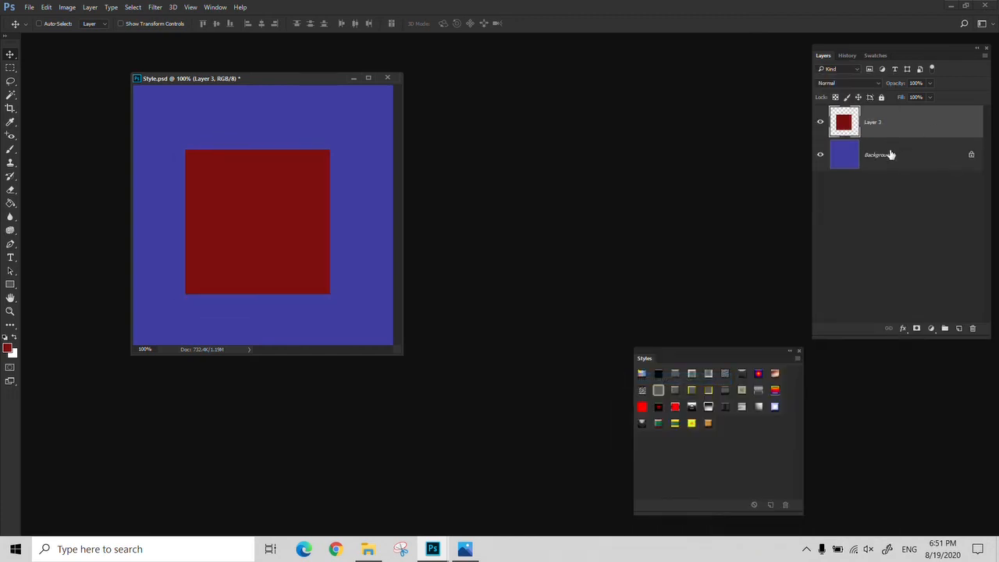
Step: Add a Bevel & Emboss effect to Layer 3's square with the depth set to 542%
click(905, 329)
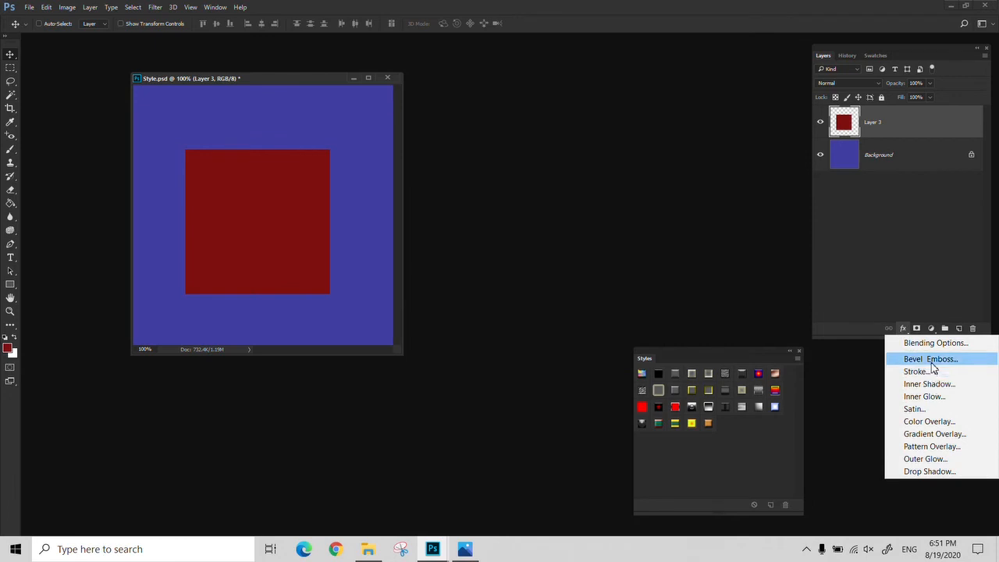
click(688, 331)
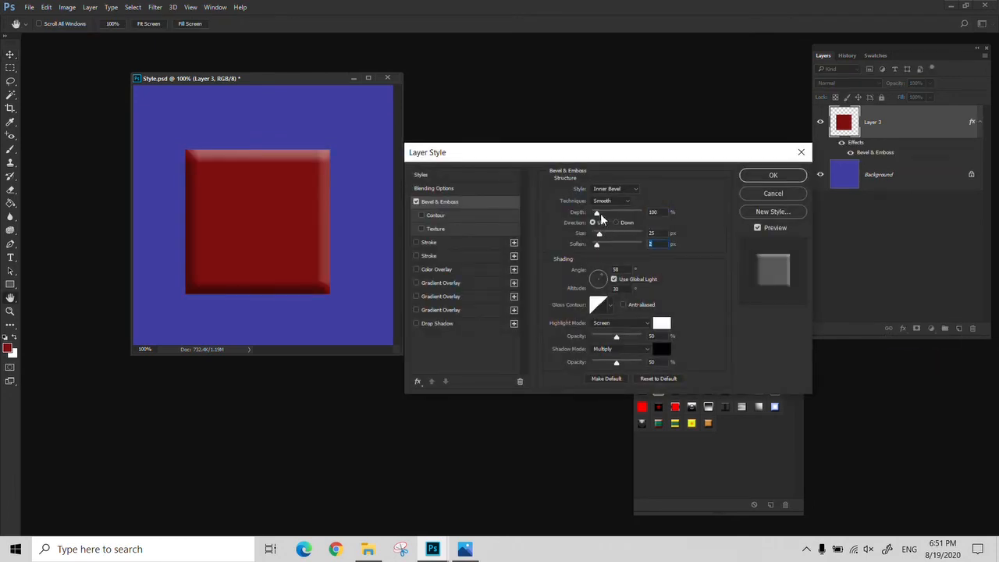
drag(600, 211, 614, 217)
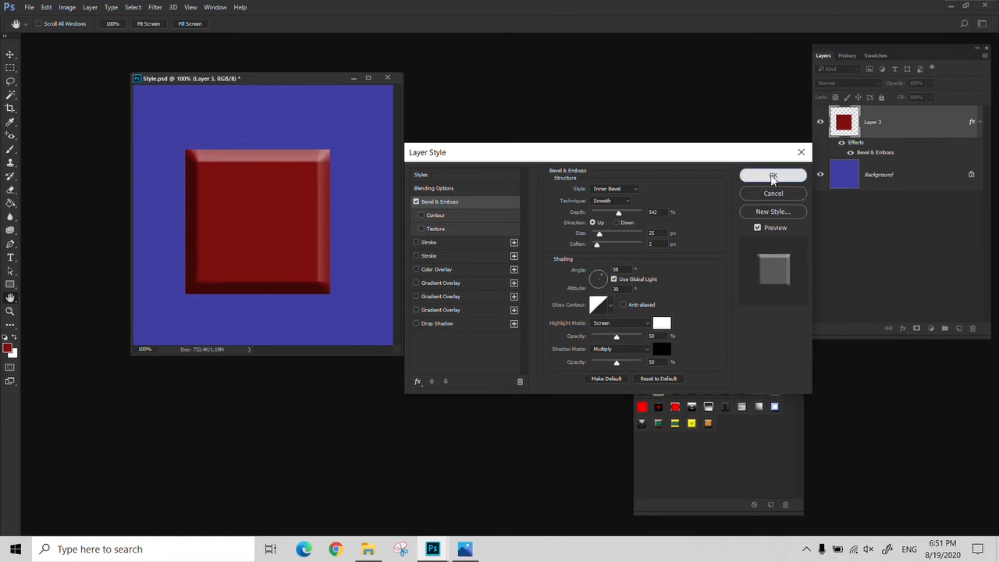
click(772, 175)
Step: Add a diagonal-line Pattern Overlay to Layer 3's square with its opacity lowered so the red shows through
click(903, 328)
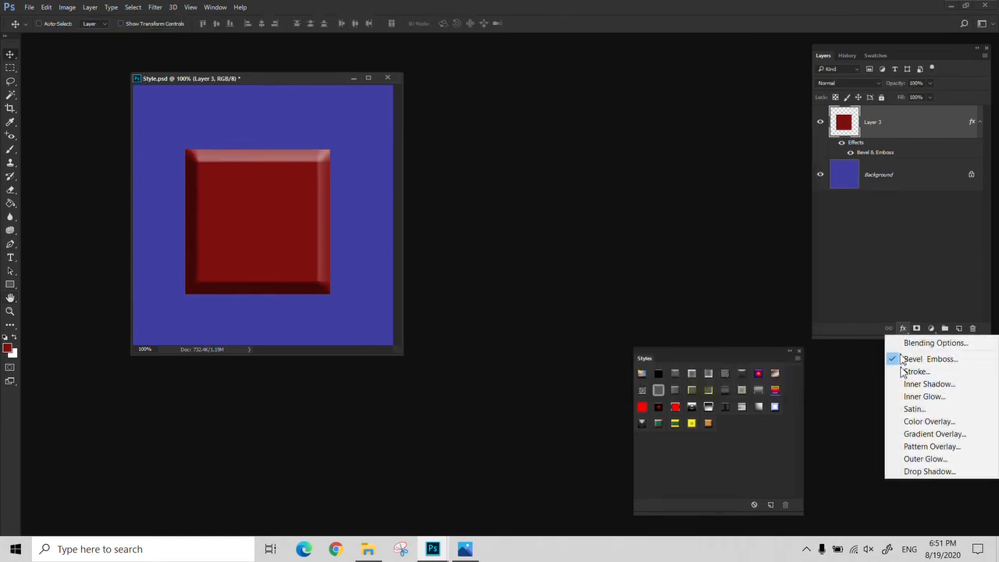
click(919, 448)
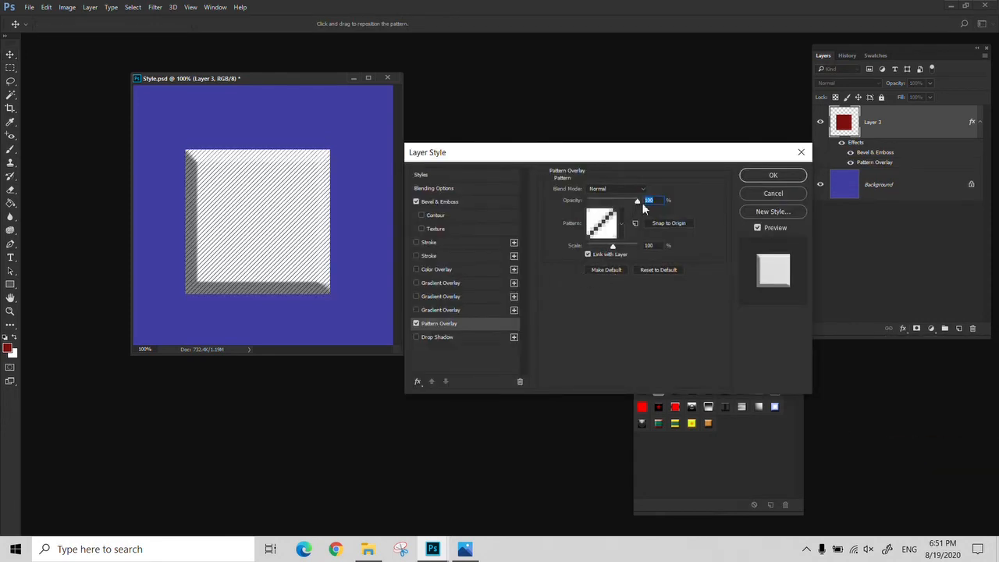
drag(642, 202, 598, 201)
click(744, 179)
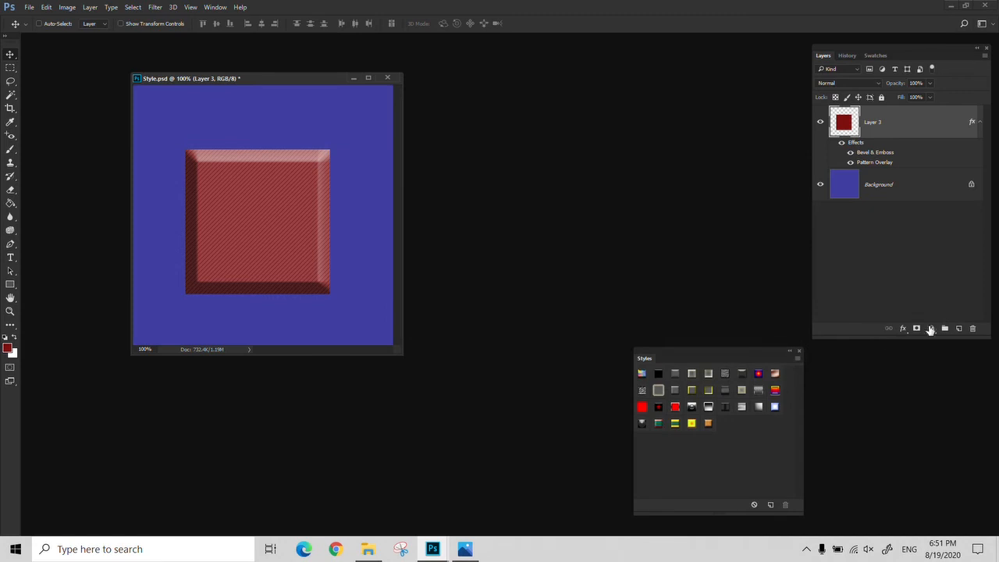
Step: Add a white Outer Glow to Layer 3's square, keeping the offered settings
click(903, 329)
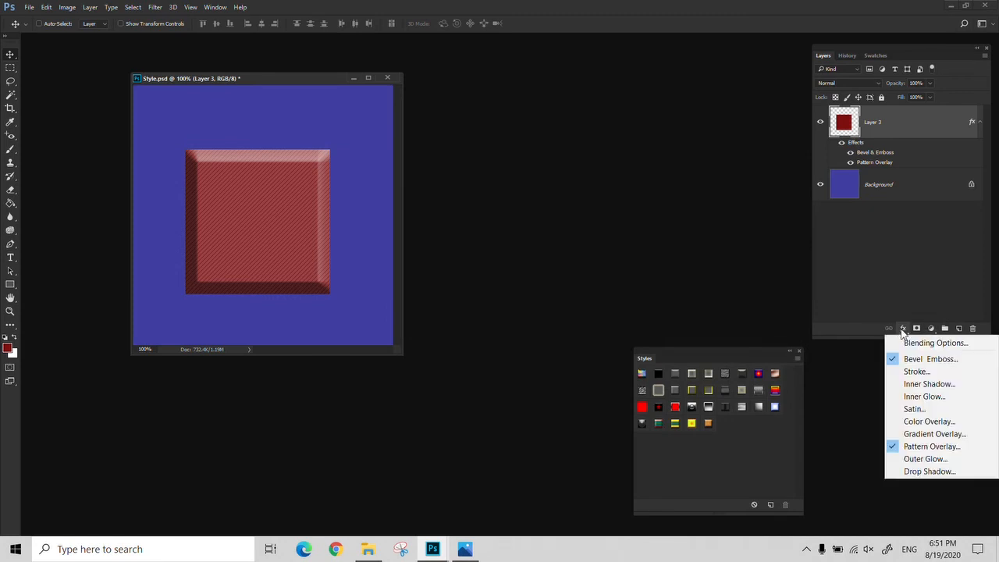
click(926, 460)
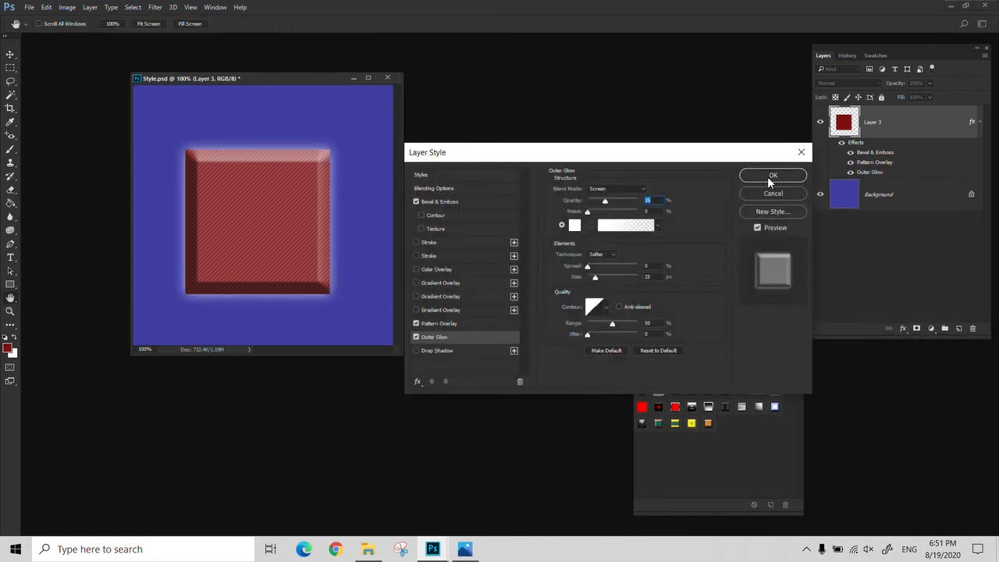
click(770, 178)
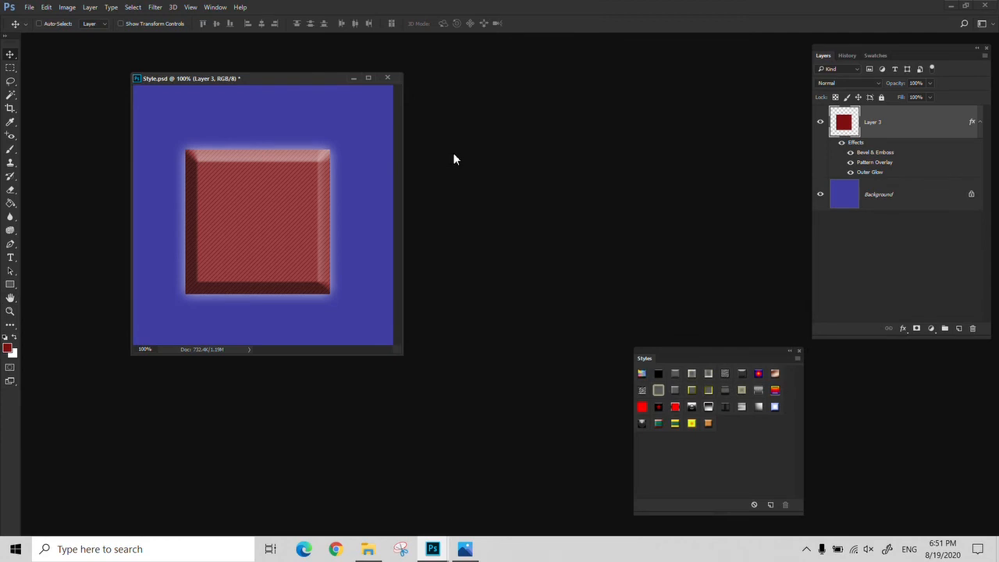
Step: Save the square's combined layer effects as a new preset style, also adding it to the current library, and dismiss the library view
click(775, 509)
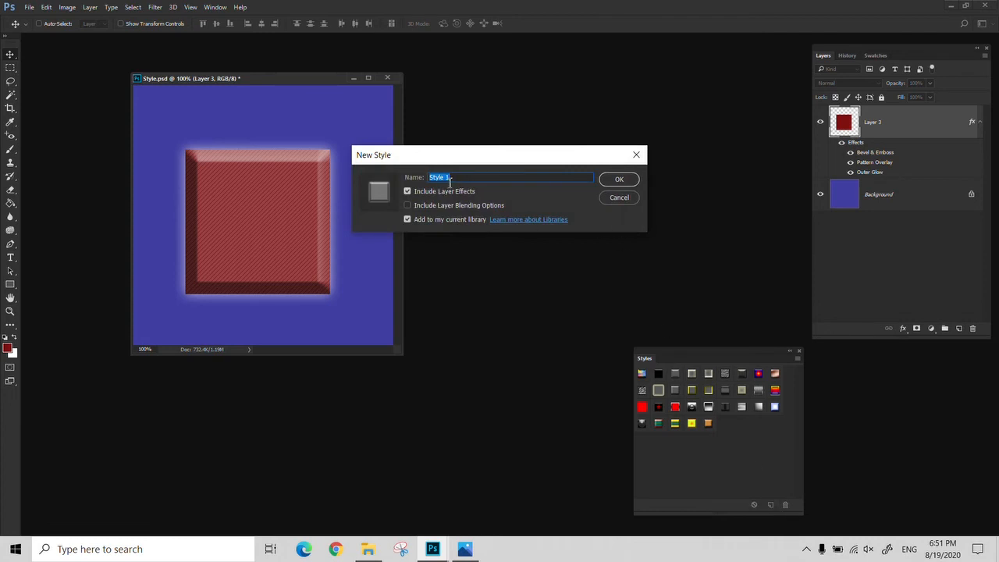
key(BackSpace)
key(Return)
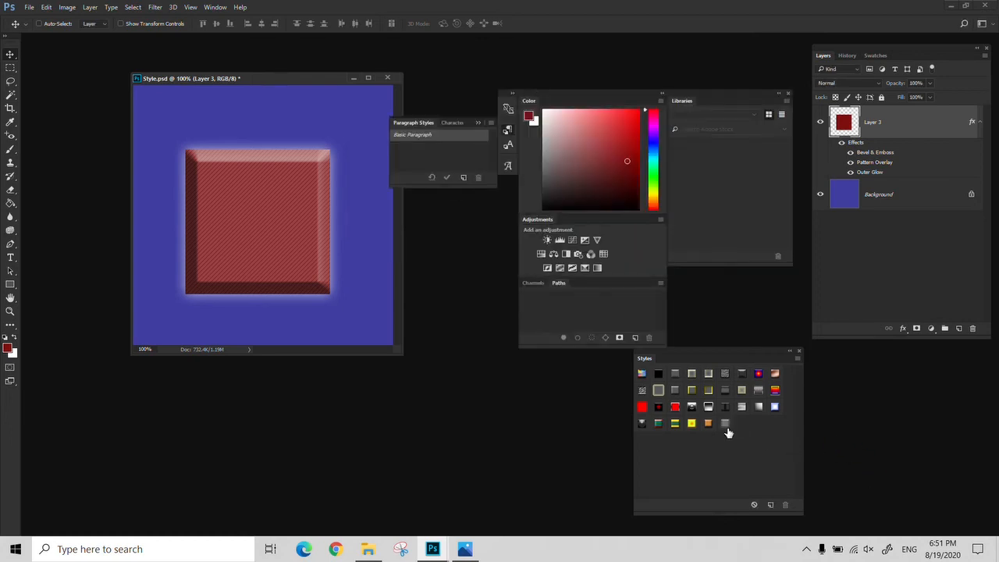
click(788, 92)
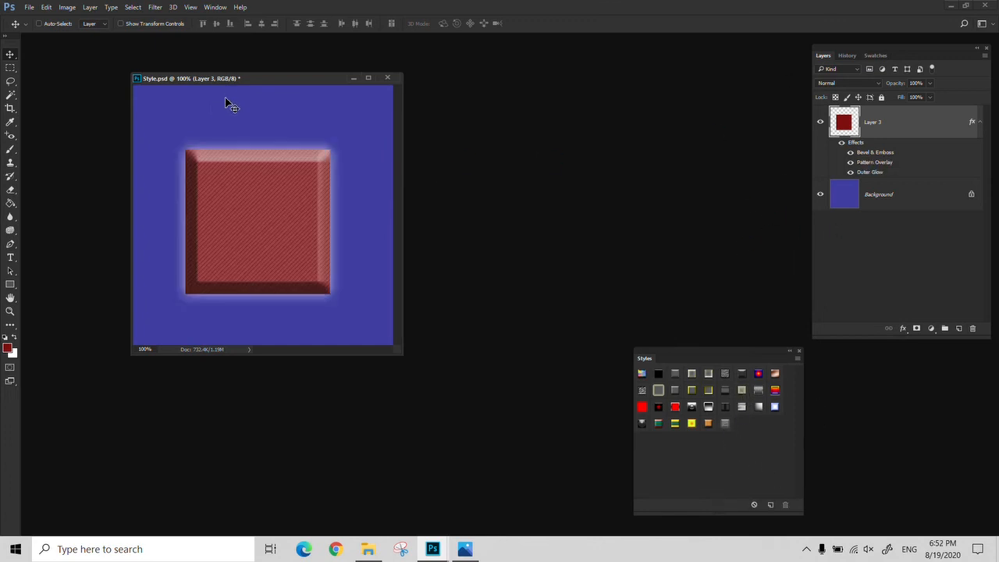
Step: Add a new layer above Layer 3 and make a rectangular selection overlapping the red square's upper-left corner
key(m)
click(960, 329)
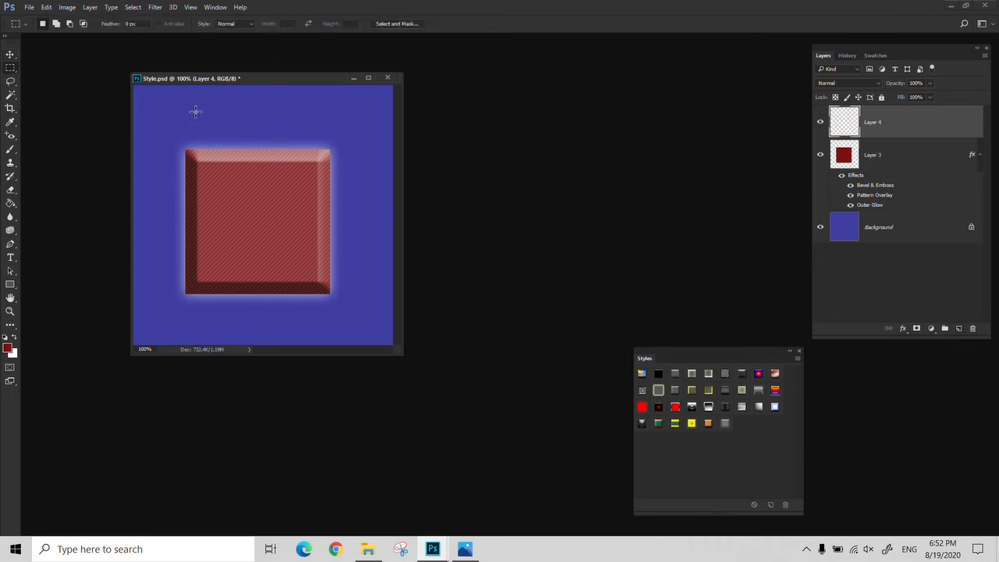
drag(194, 110, 294, 205)
drag(262, 137, 222, 128)
Step: Set the foreground colour to a bright yellow-green, fill the selection with it and deselect
click(8, 348)
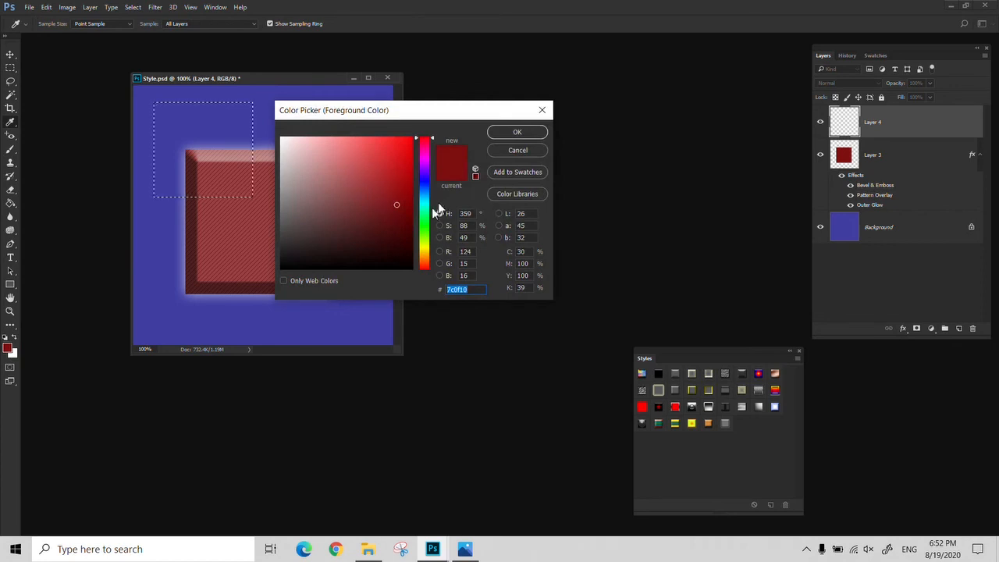
drag(432, 207, 433, 243)
drag(341, 190, 399, 148)
click(529, 135)
key(alt+BackSpace)
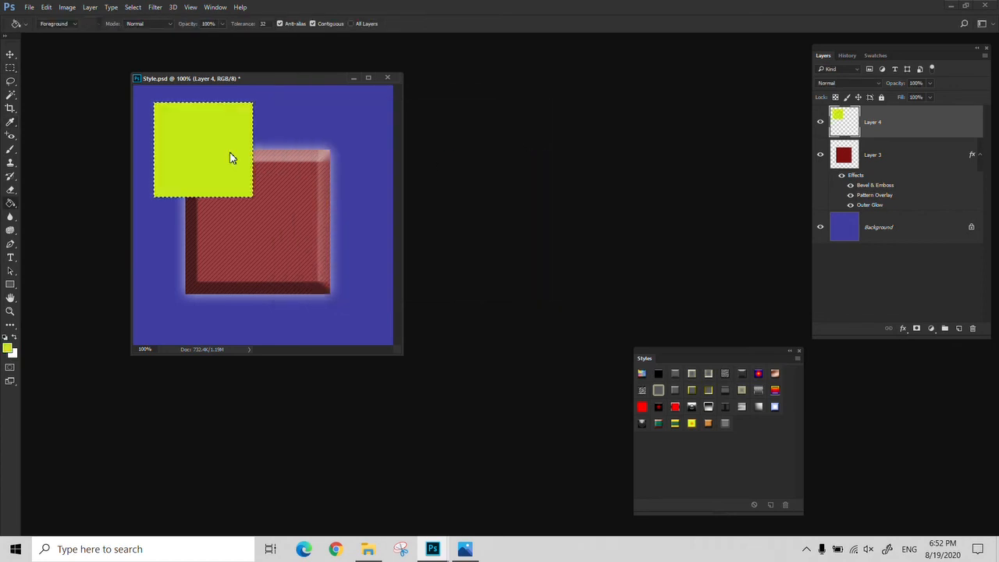
key(ctrl+d)
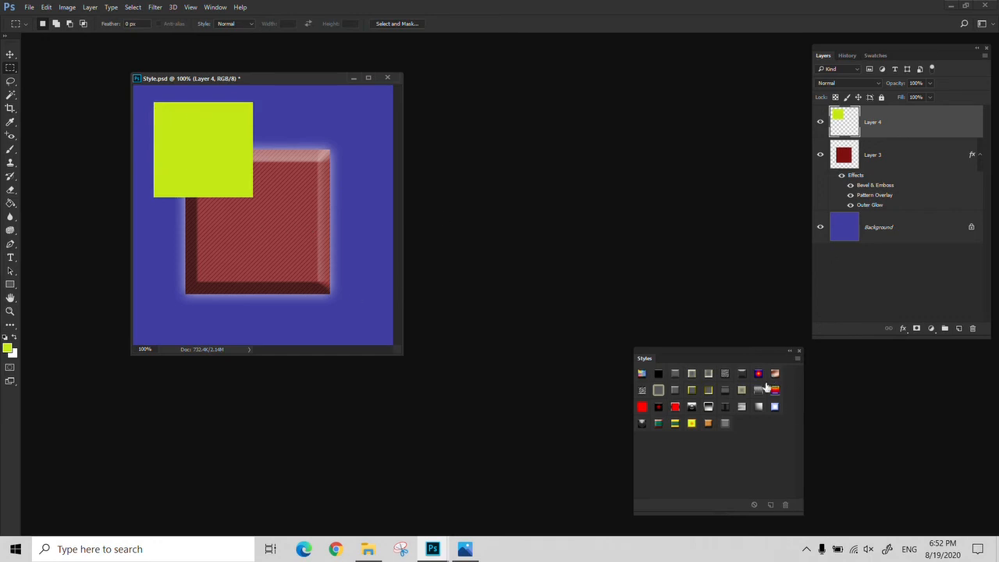
Step: Apply the saved custom style to the yellow-green rectangle, and delete that style from the presets
click(725, 425)
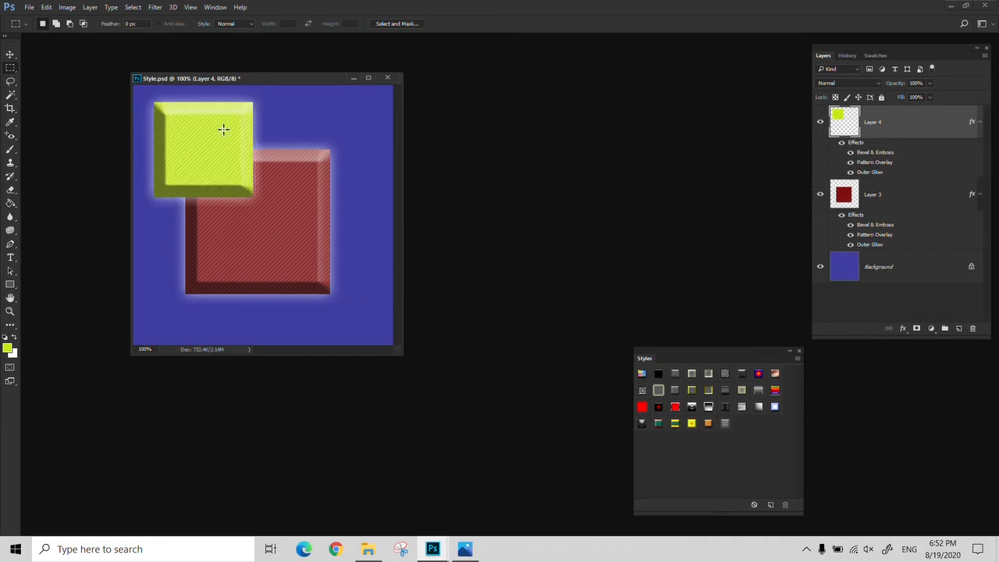
right_click(725, 425)
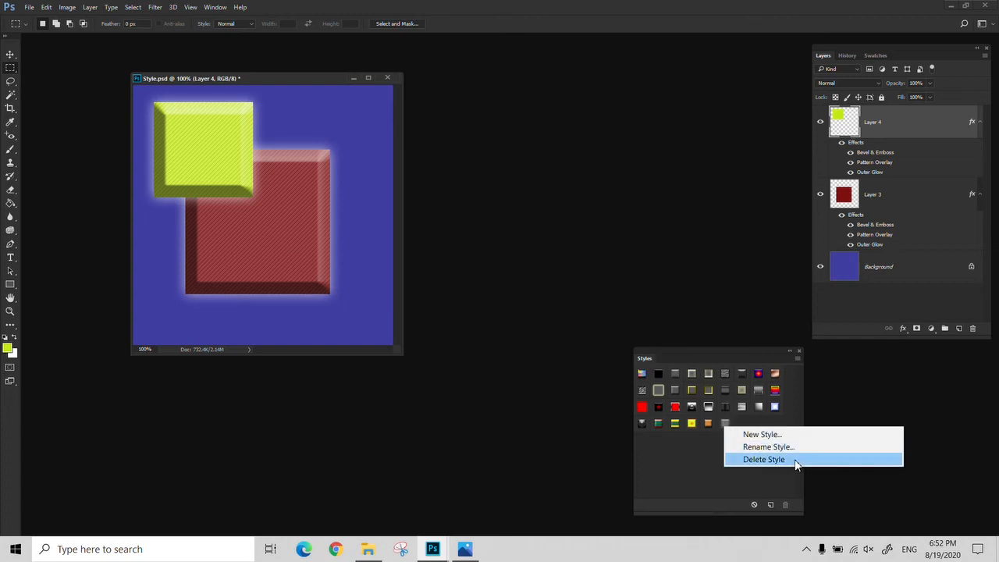
click(794, 459)
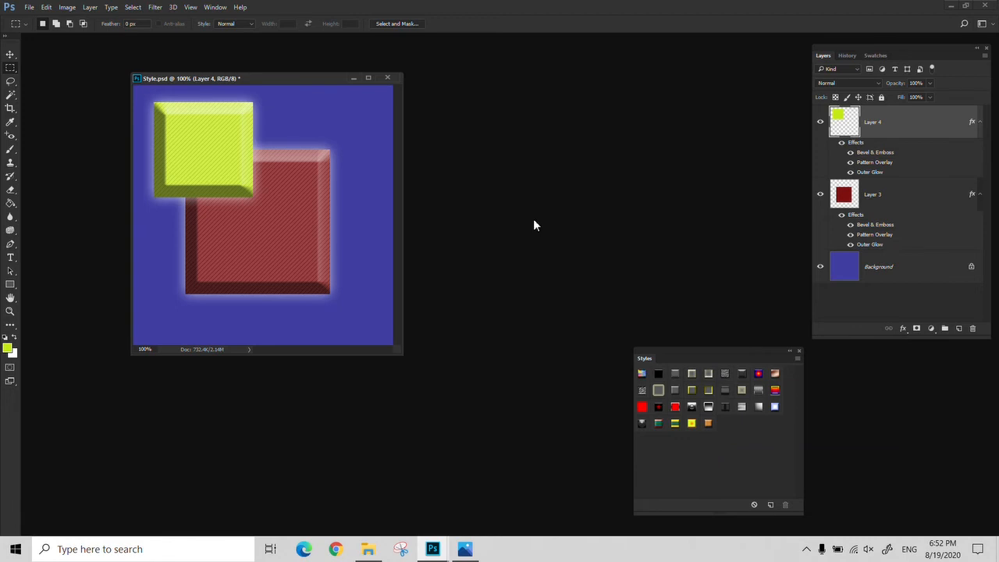
Step: Look at the dialog for loading external style files (*.ASL) and dismiss it without loading anything
click(797, 358)
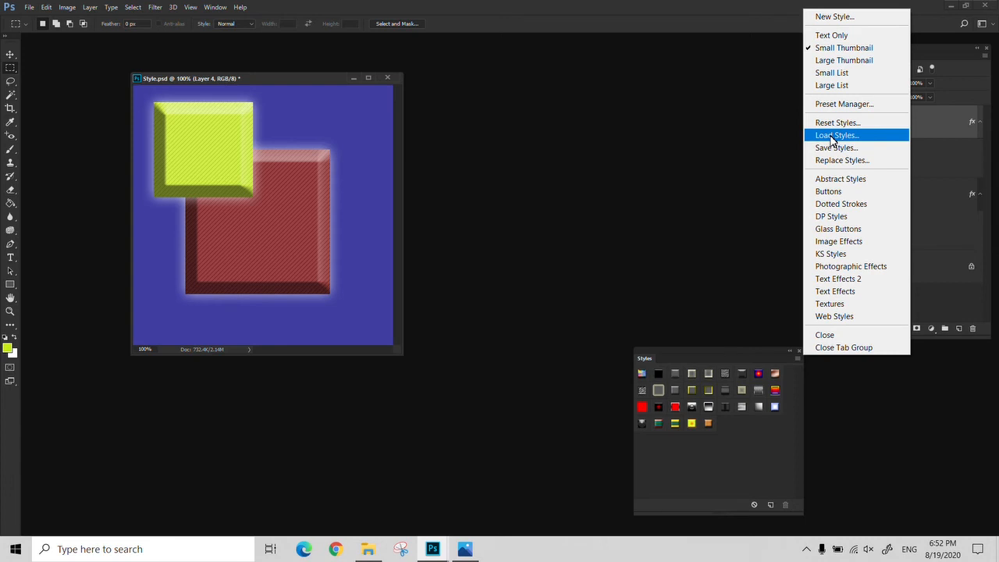
click(833, 138)
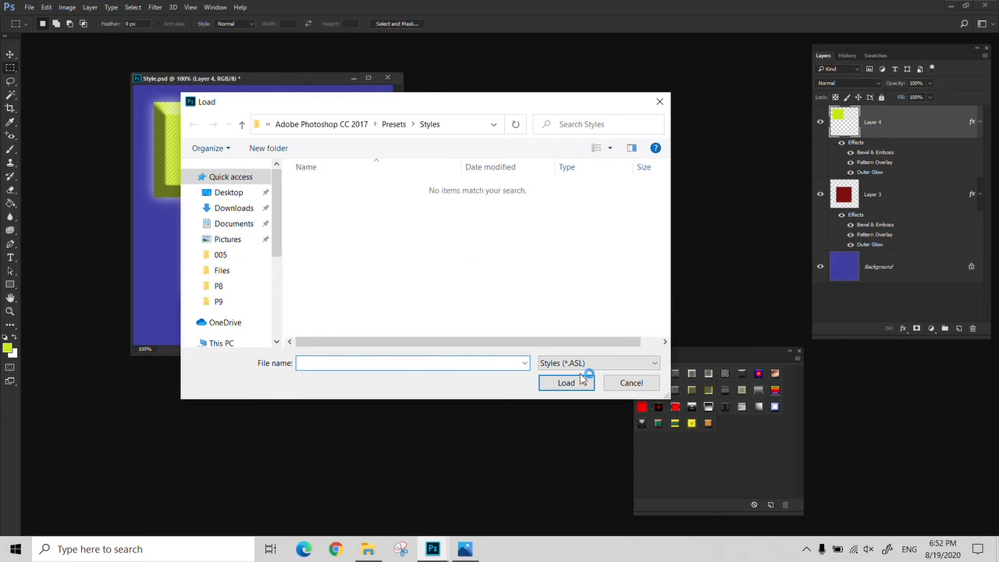
click(631, 382)
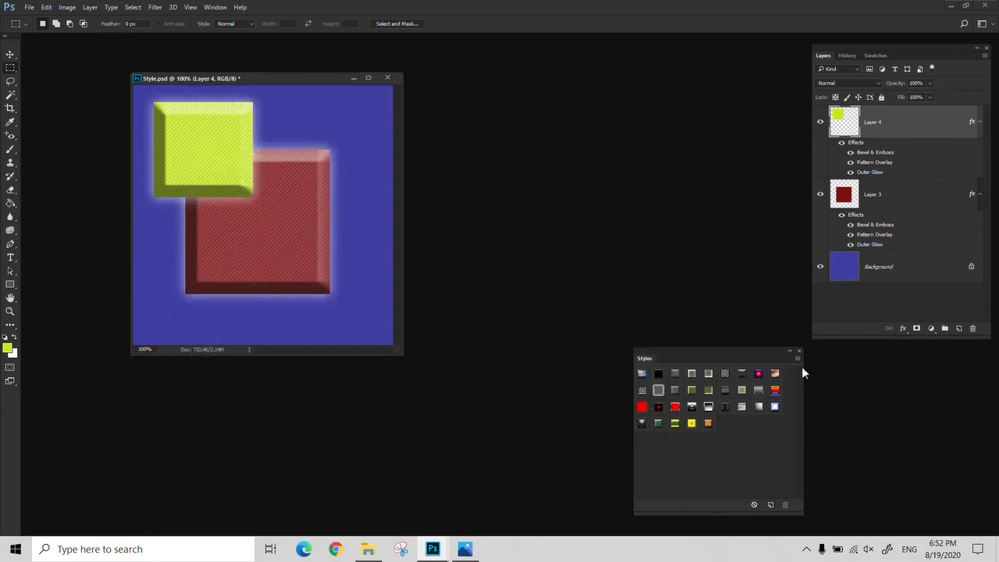
Step: Reset the style presets to the default styles, replacing the current set without saving its changes
click(799, 360)
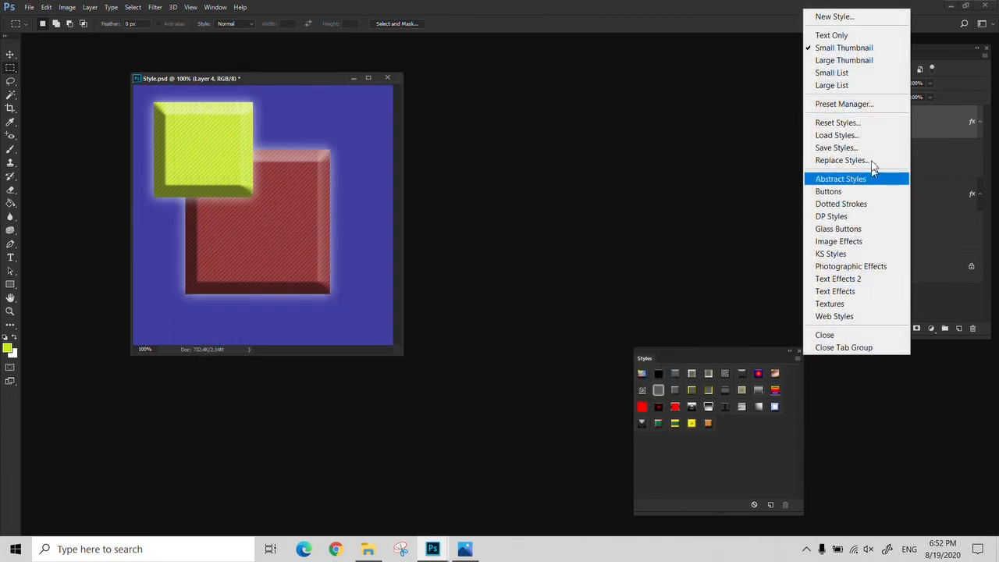
click(837, 123)
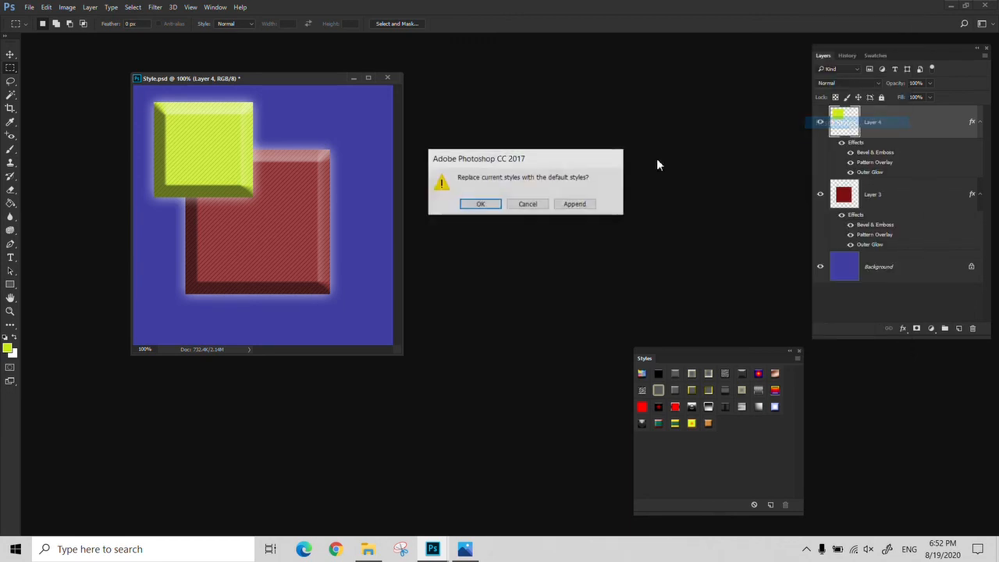
click(475, 203)
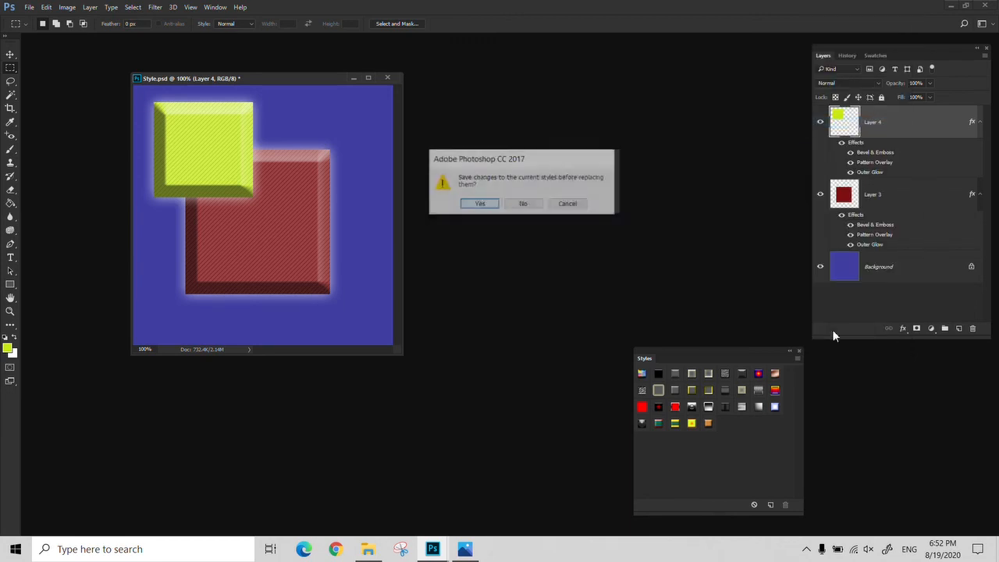
click(521, 205)
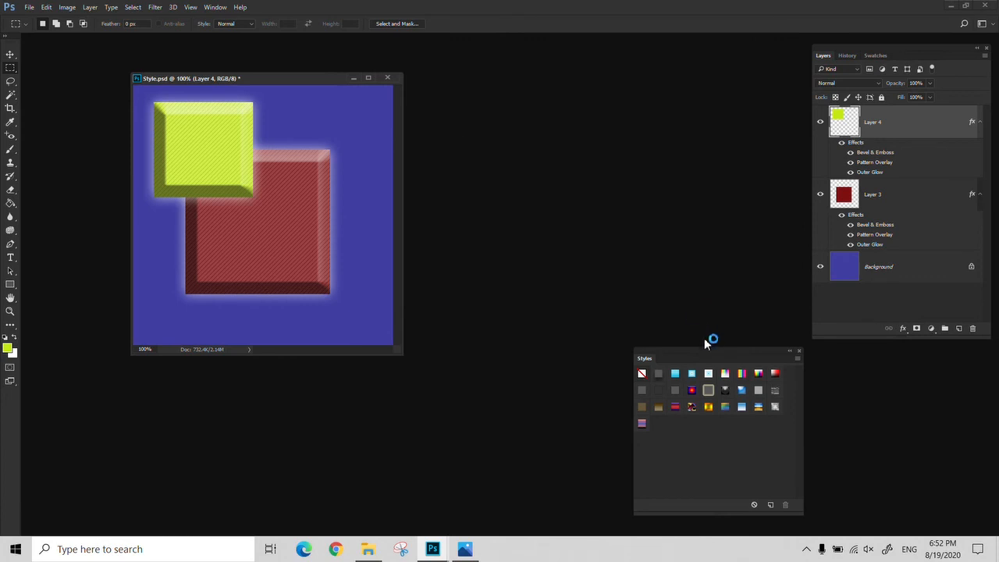
Step: Close Style.psd without saving its changes and place the Styles panel beneath the Layers panel
click(388, 78)
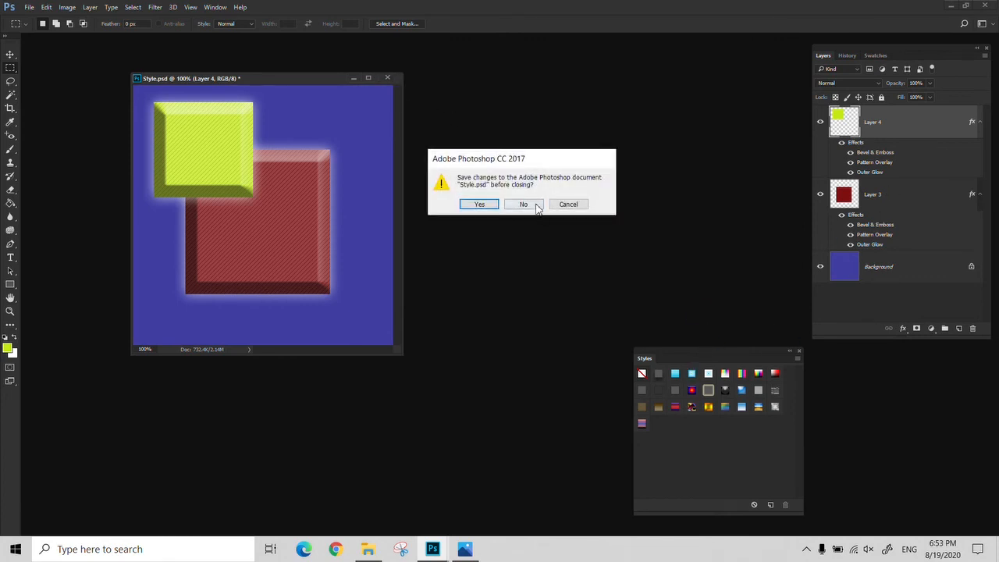
click(534, 205)
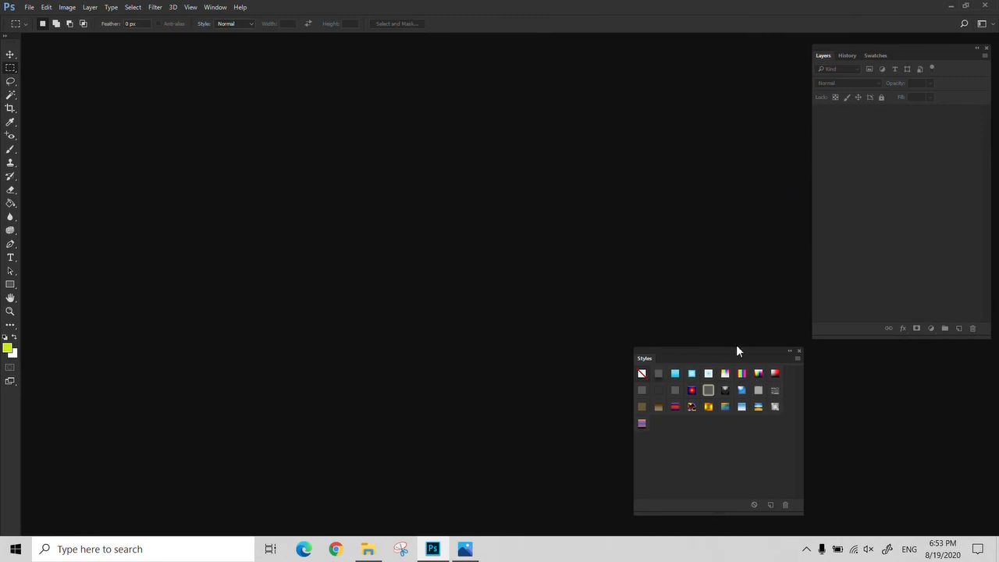
drag(738, 363, 861, 363)
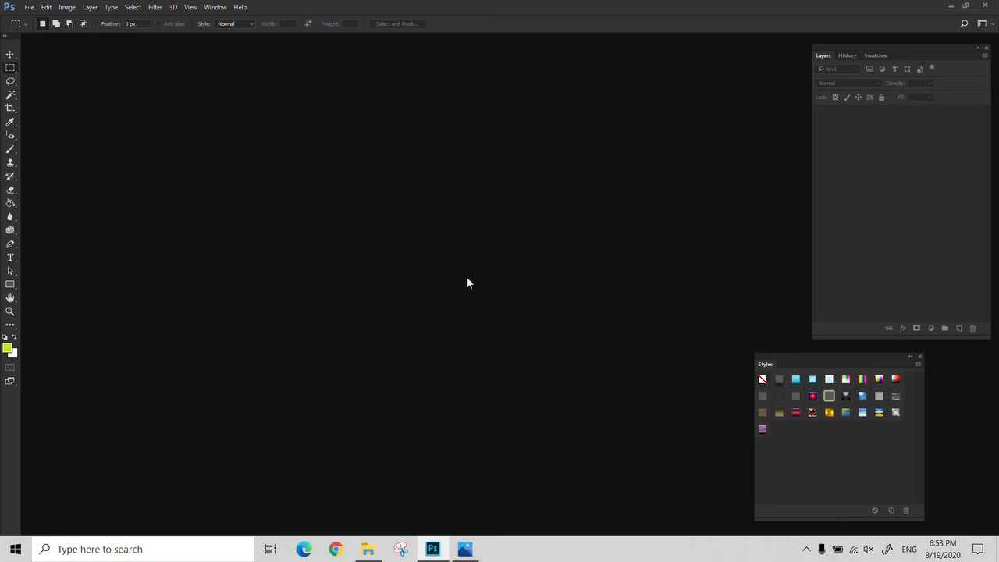
key(ctrl+o)
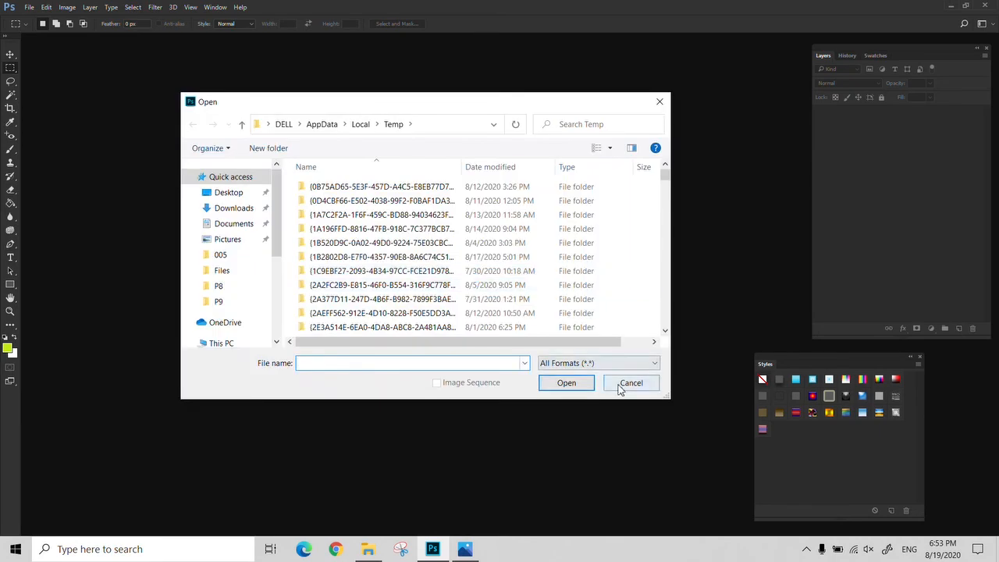
click(627, 383)
key(ctrl+o)
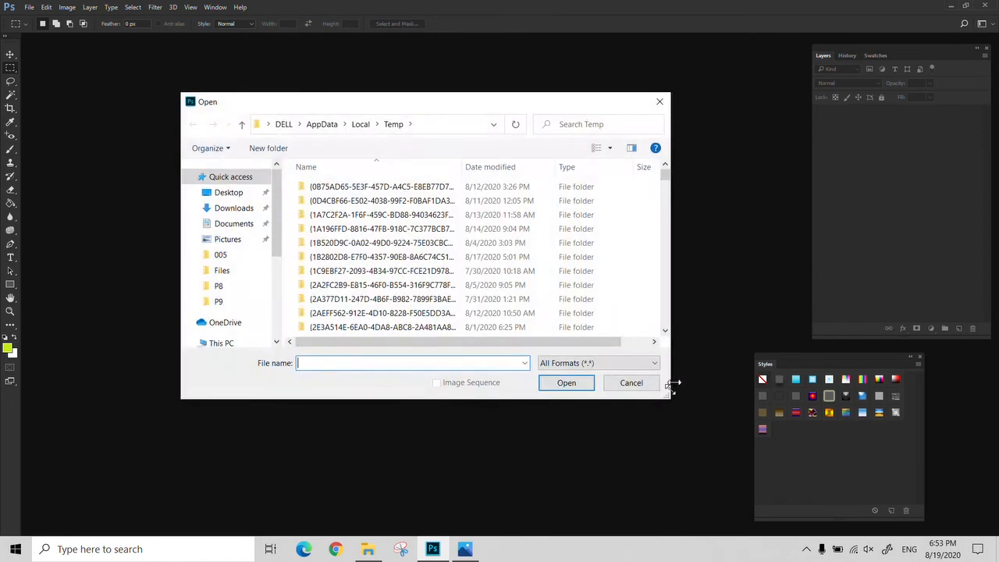
click(626, 383)
Step: Reopen Style.psd from the 005 folder in File Explorer and move its window away from the toolbar
click(373, 550)
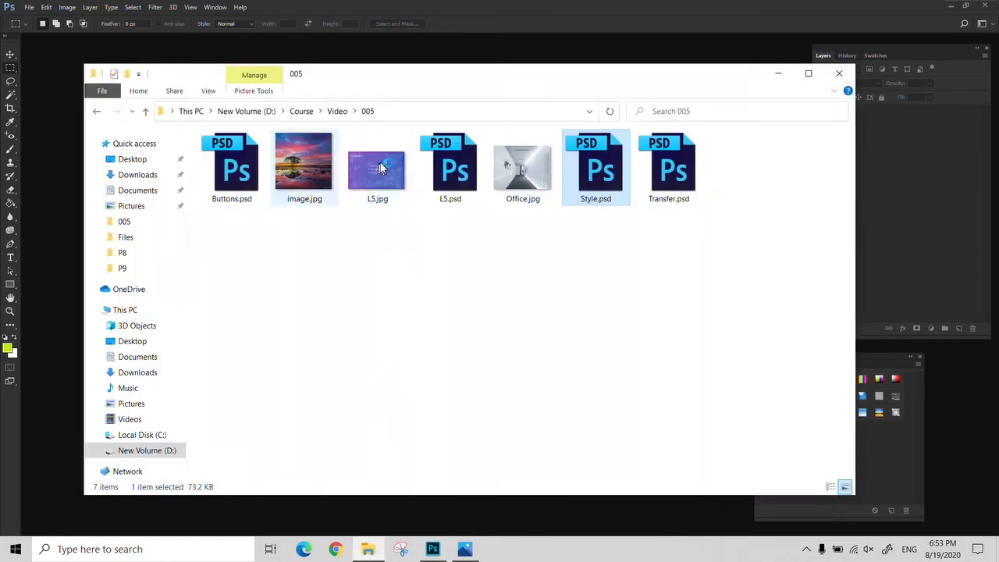
drag(591, 182, 368, 315)
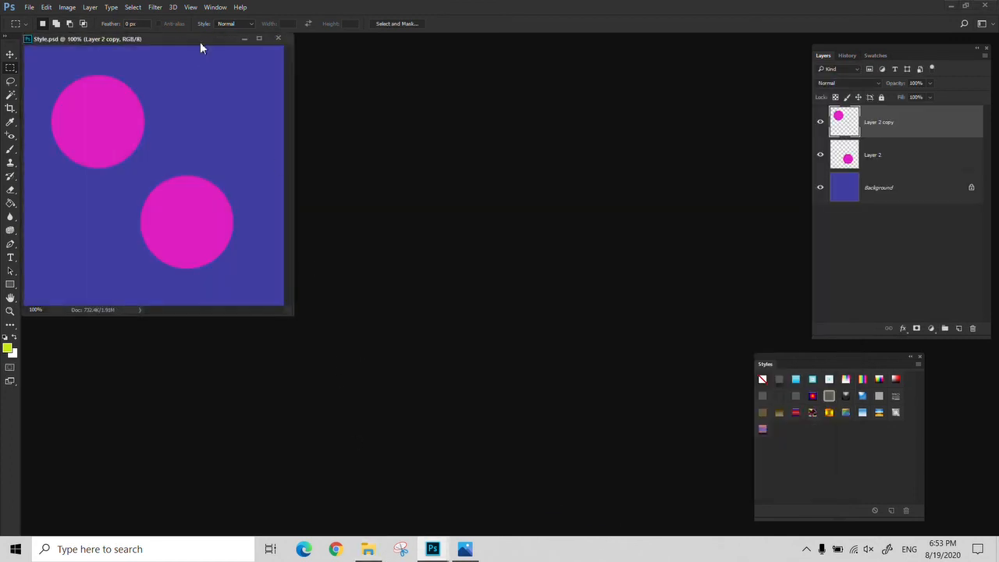
drag(200, 43, 307, 77)
click(959, 328)
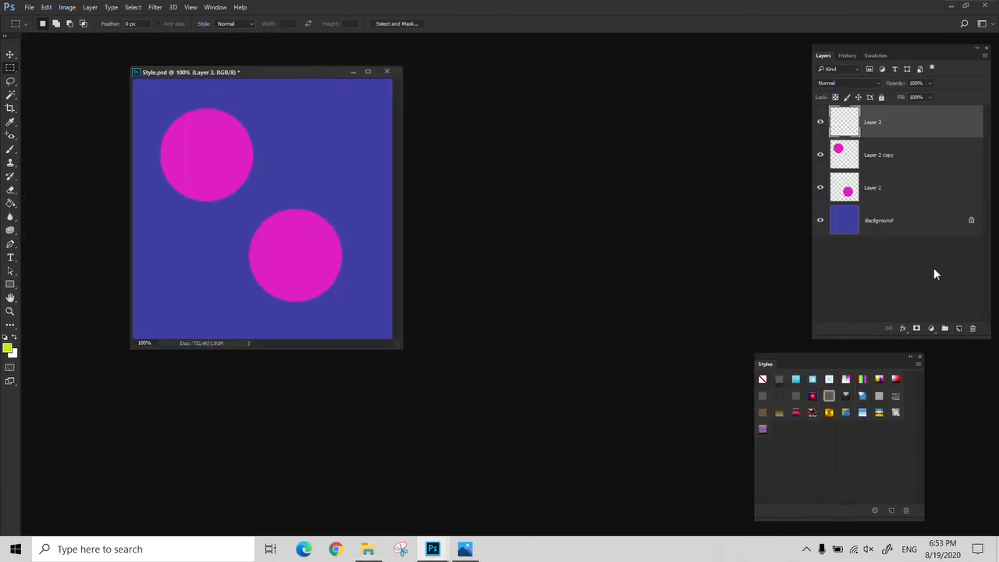
key(ctrl+z)
key(ctrl+o)
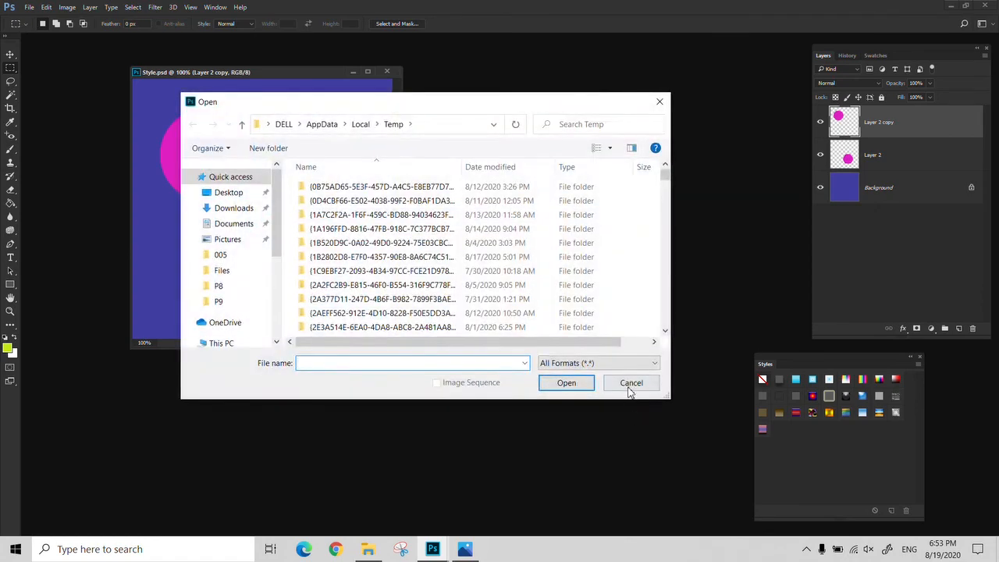
click(630, 381)
Step: Open Office.jpg from the 005 folder and copy the upper pink circle from Style.psd onto its right wall
click(368, 549)
drag(533, 190, 608, 73)
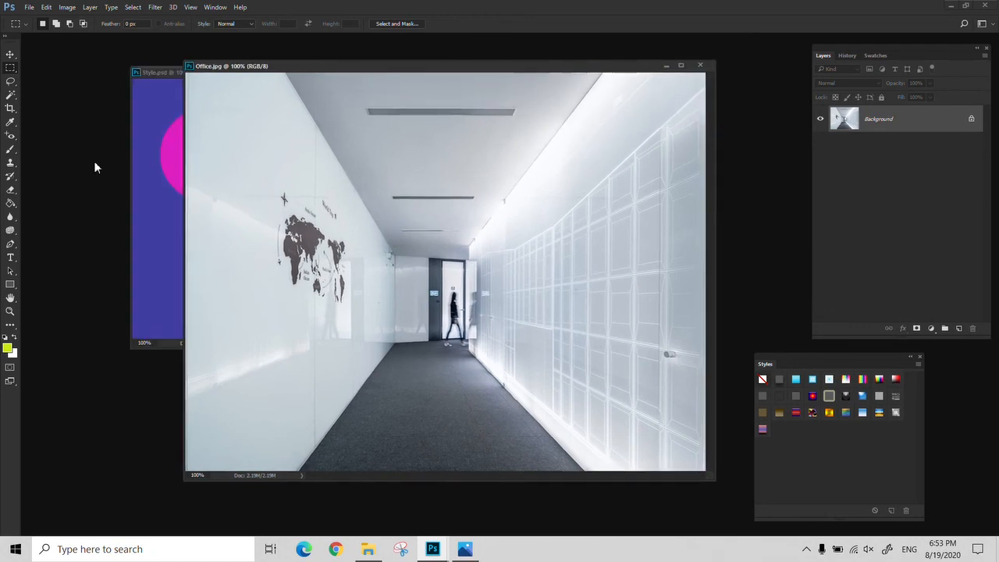
click(161, 170)
key(v)
drag(231, 170, 625, 274)
Step: Add a Drop Shadow to the pink circle in Office.jpg with the distance increased to about 21 px
click(910, 331)
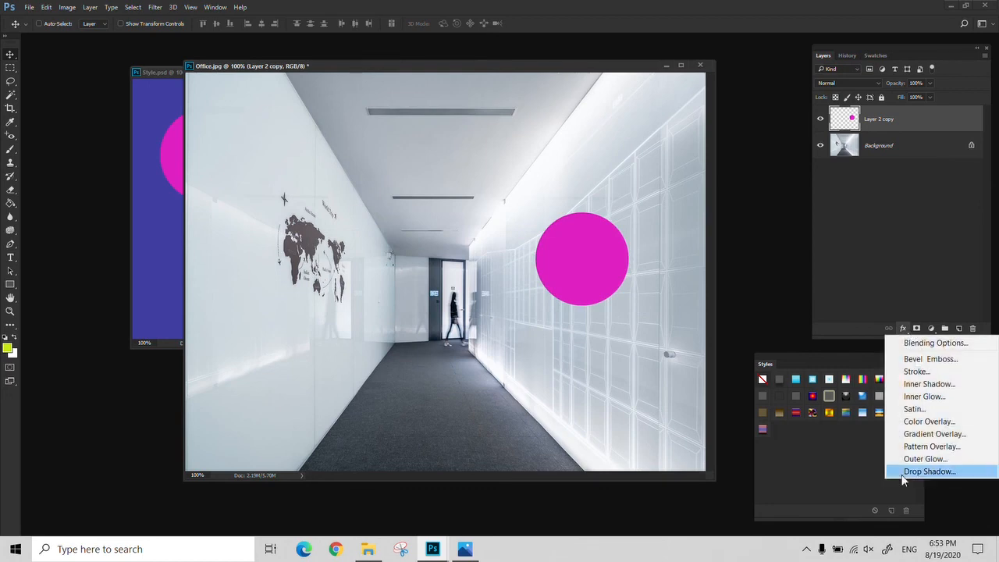
click(925, 534)
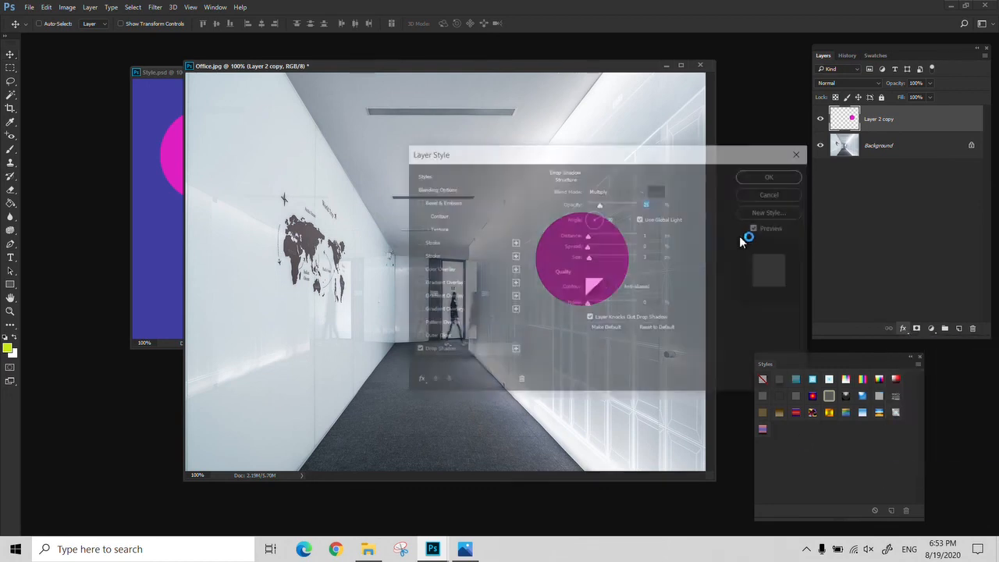
drag(655, 155, 874, 162)
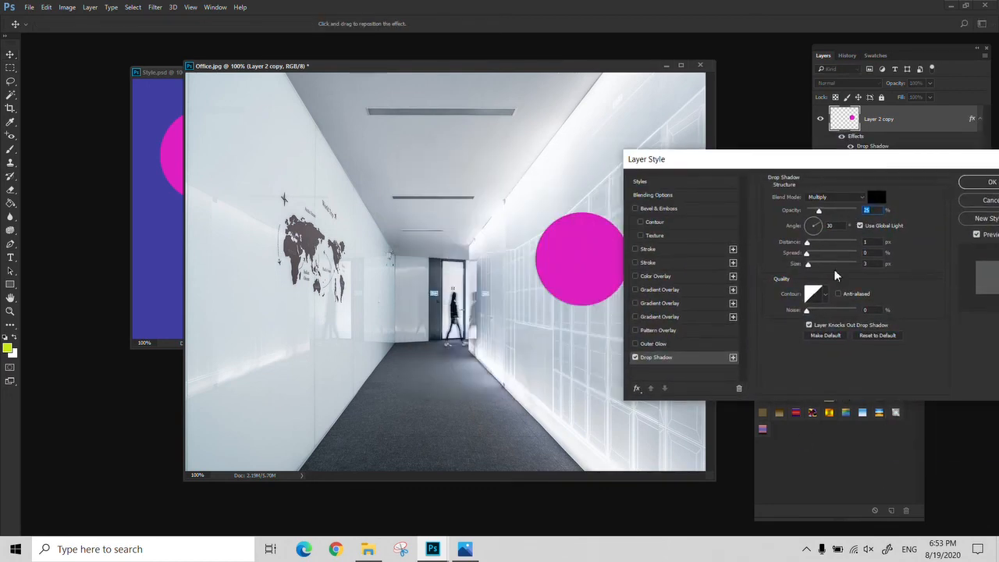
drag(807, 243, 818, 243)
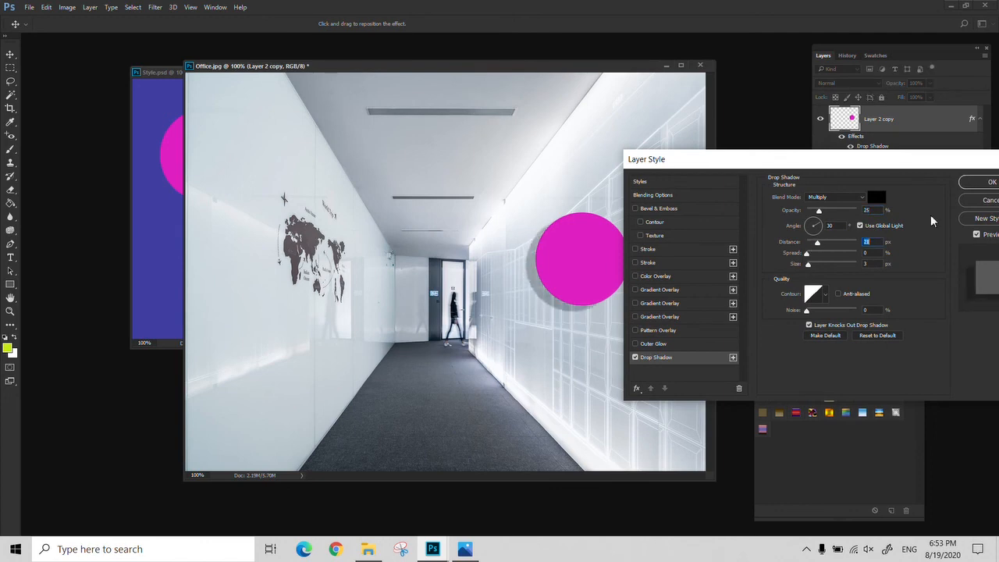
click(984, 181)
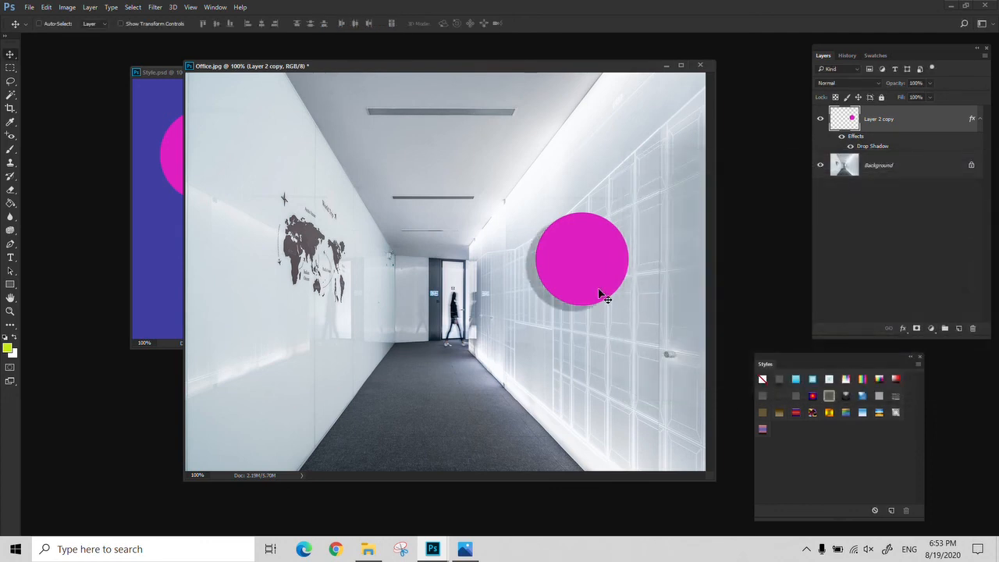
Step: Move the shadowed pink circle to the office's left wall, overlapping the left part of the world map
drag(587, 275, 274, 158)
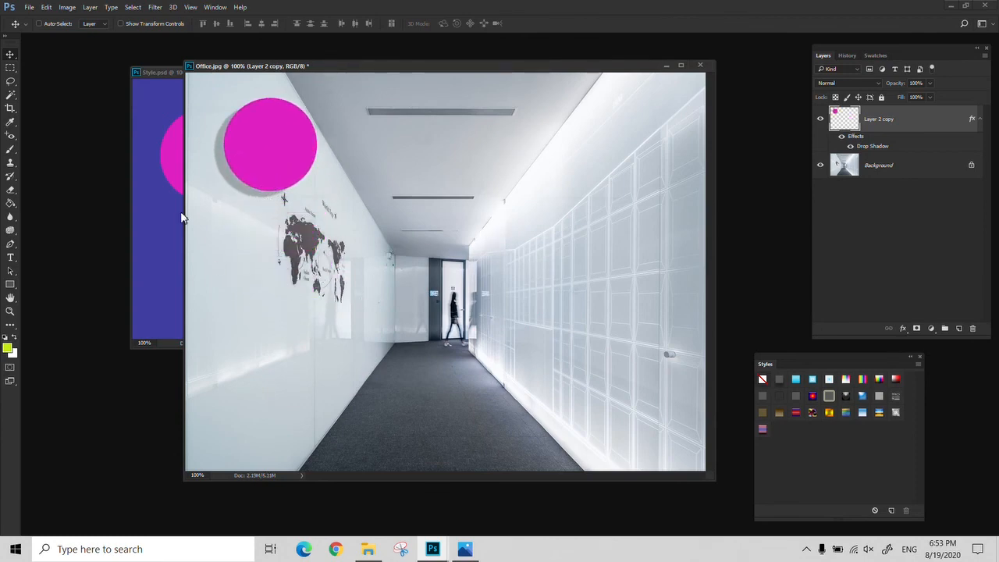
drag(266, 181, 265, 281)
mouse_move(272, 316)
mouse_down()
mouse_move(263, 289)
mouse_move(265, 309)
mouse_up()
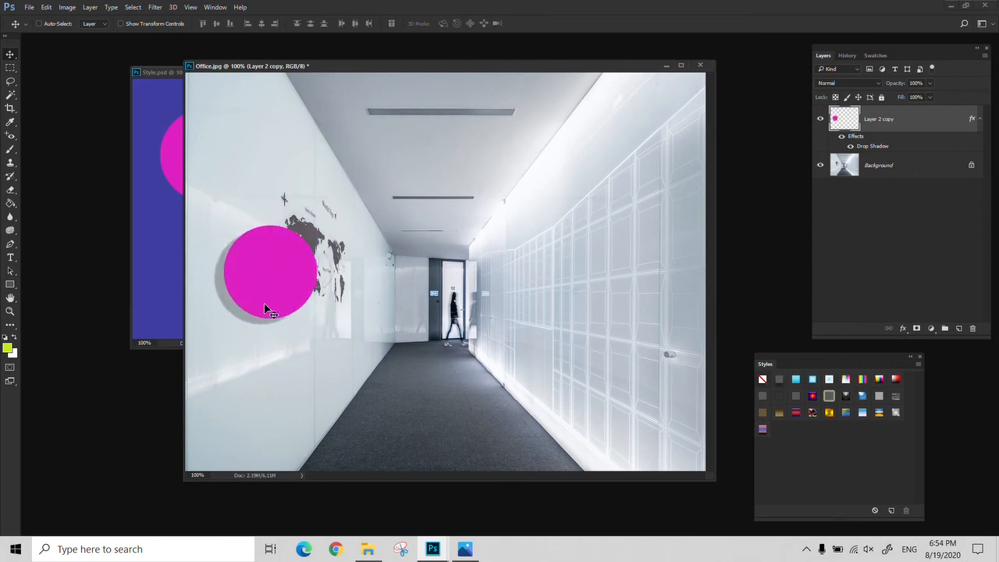
Step: Close Office.jpg without saving its changes and close Style.psd, with the Styles panel shifted further under the Layers panel
key(ctrl)
mouse_move(337, 304)
key(ctrl+w)
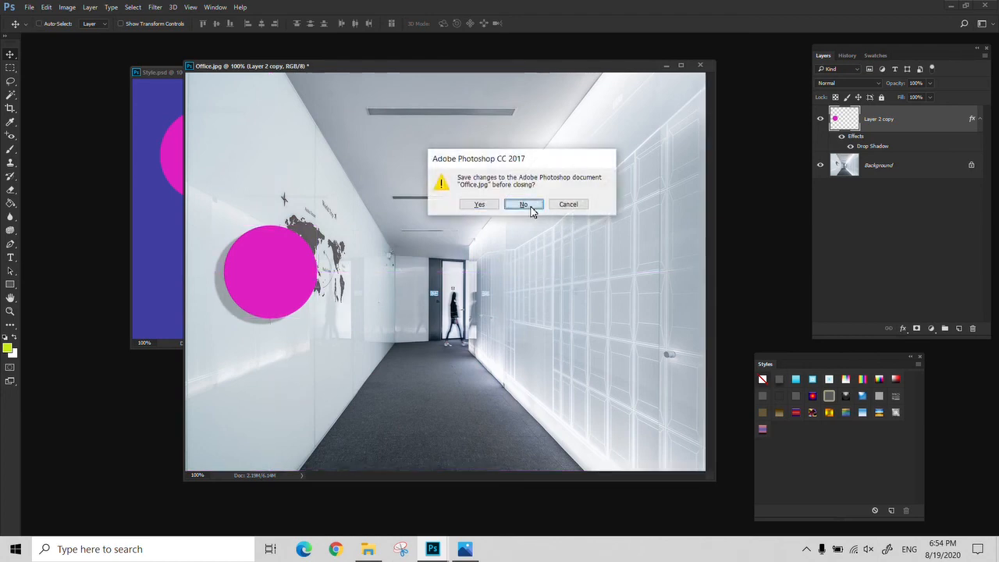
click(522, 204)
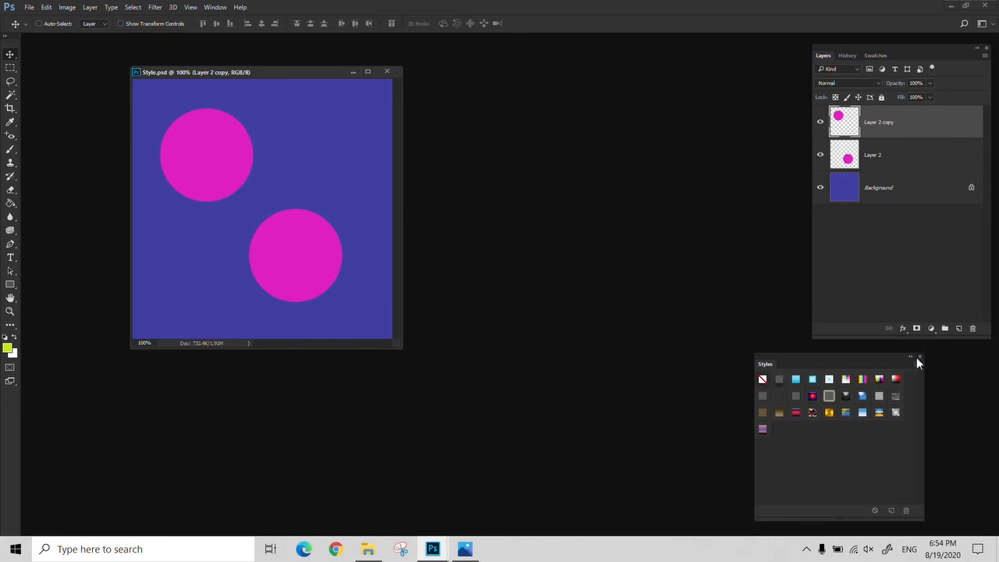
drag(826, 361, 870, 356)
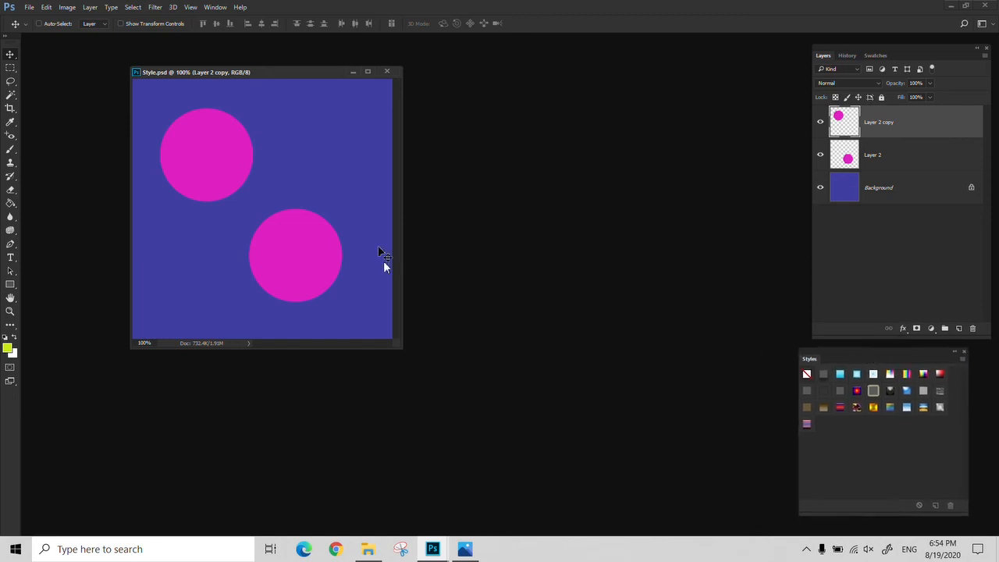
click(393, 72)
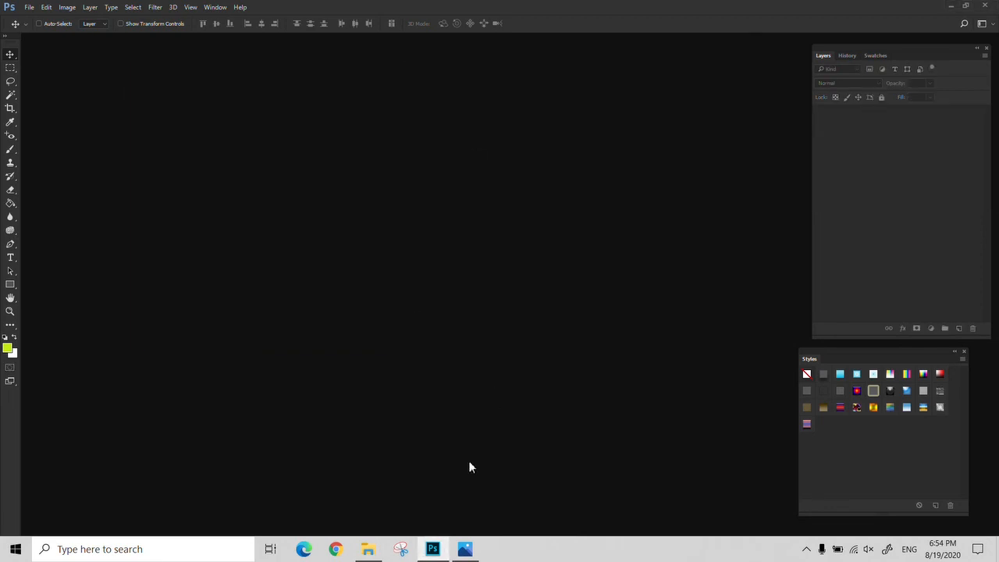
Step: Open Buttons.psd from the 005 folder without resolving its missing fonts, and show it in full-screen mode with the menu bar
click(371, 548)
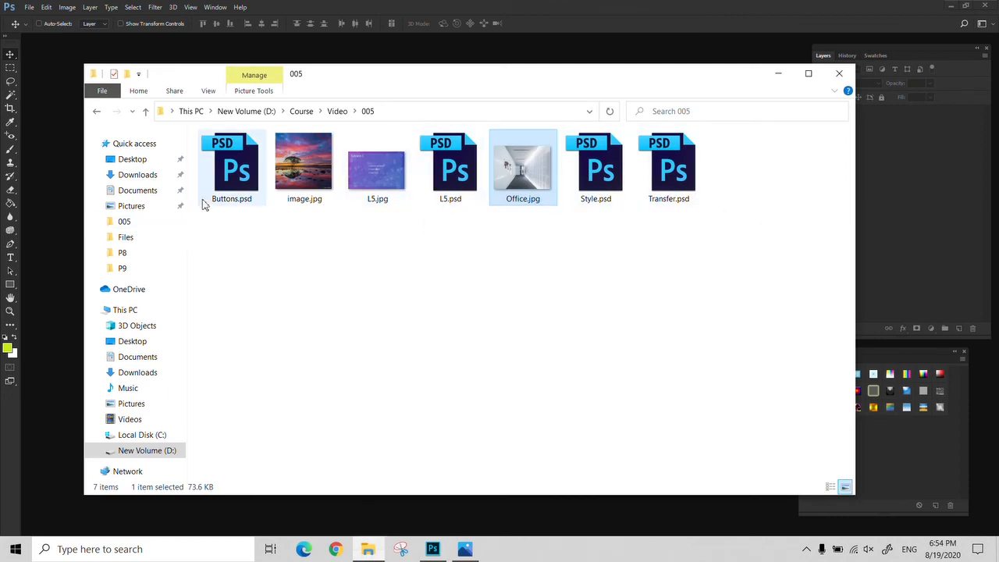
drag(234, 173, 72, 238)
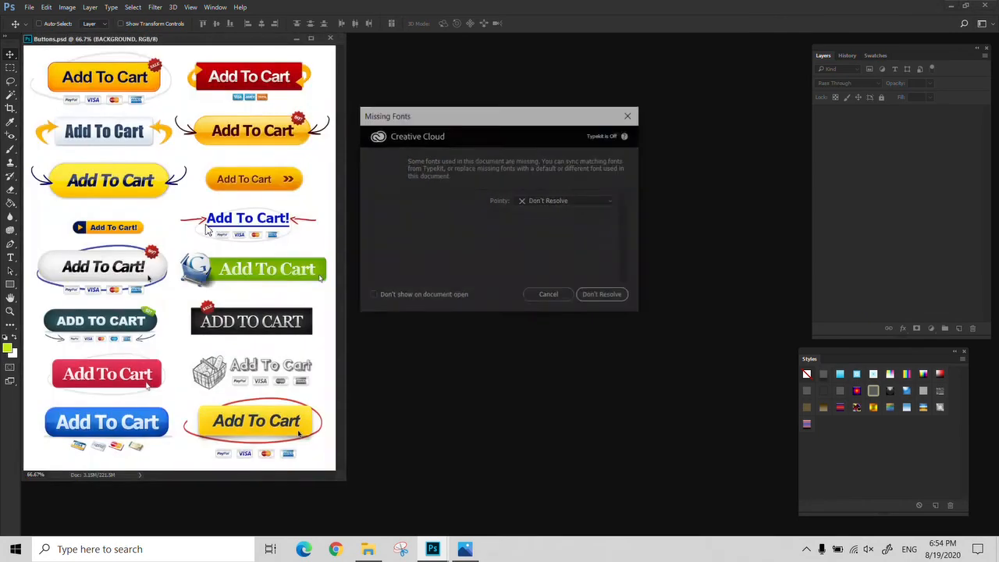
click(558, 295)
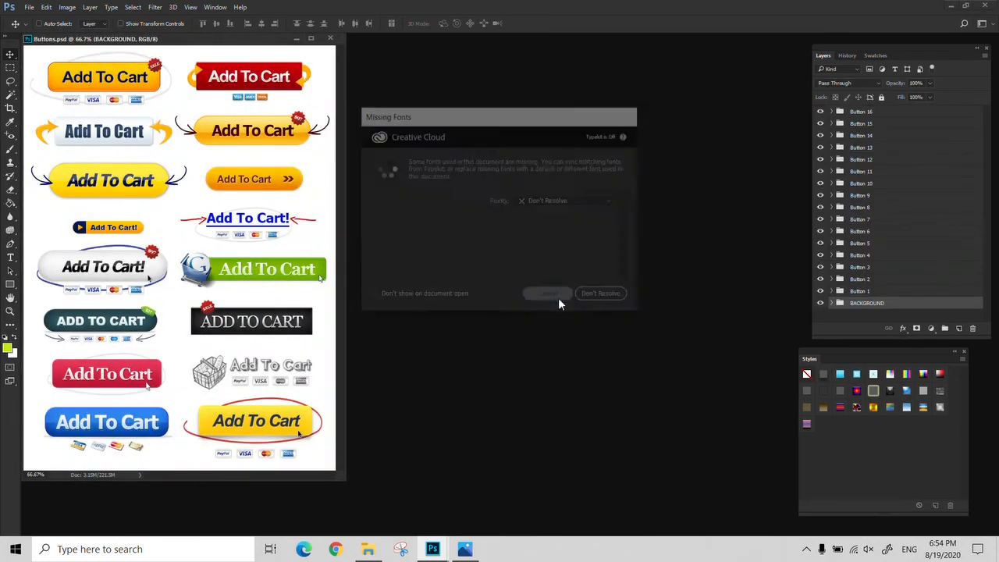
key(f)
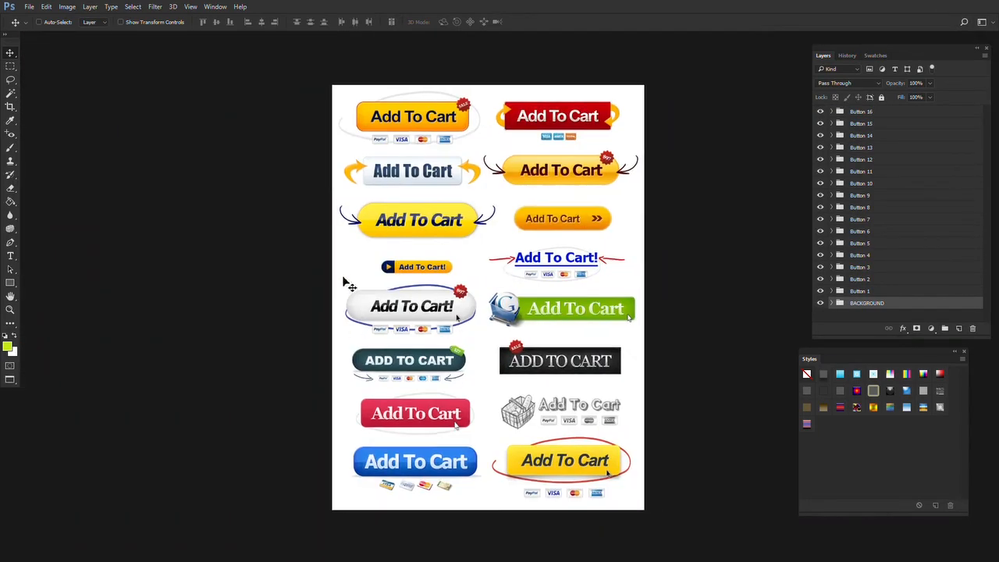
Step: Examine the styled Add To Cart buttons in the lower part of the page up close, including their gradients, shadows and edges
key(z)
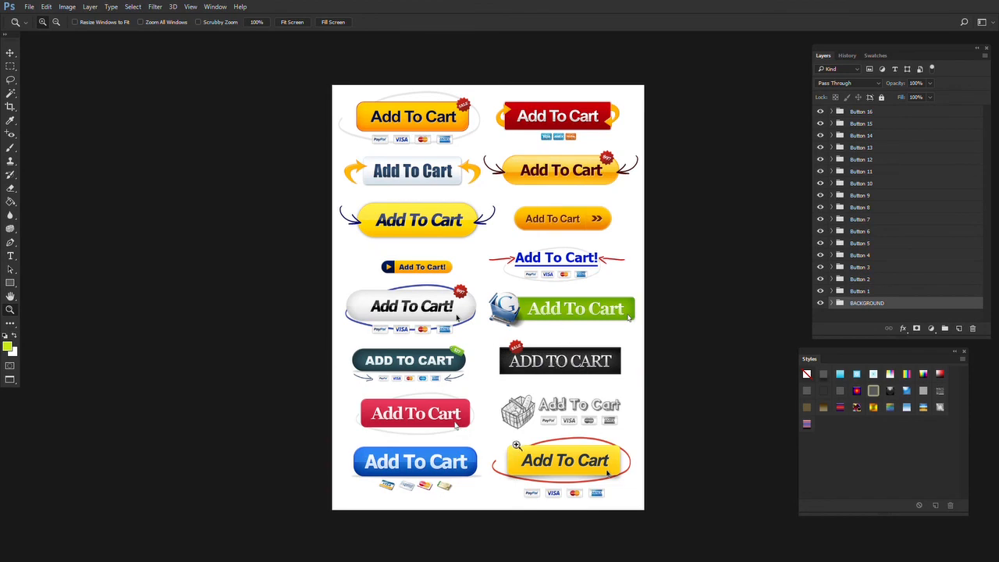
click(442, 445)
click(442, 444)
scroll(422, 352, down, 3)
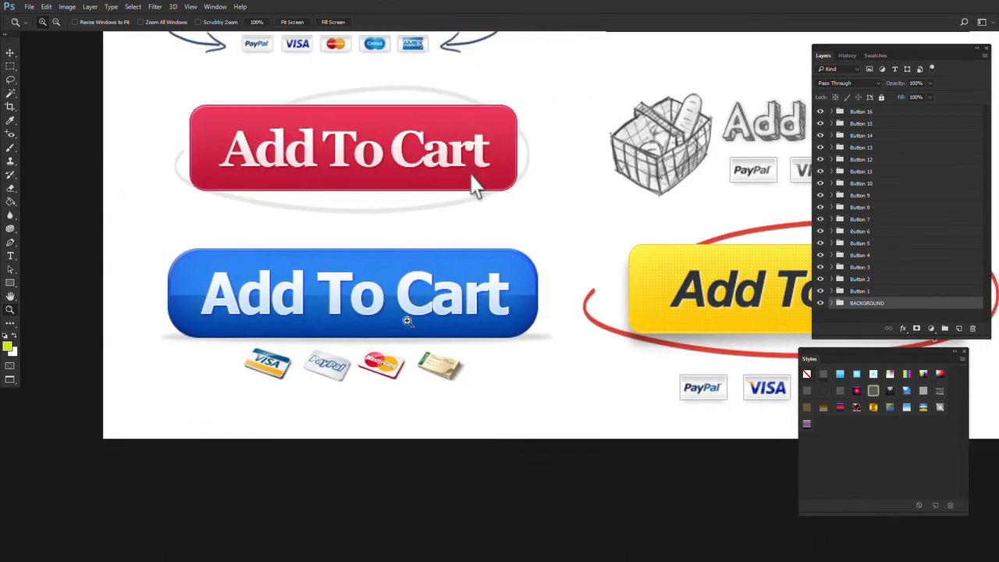
drag(382, 294, 292, 384)
drag(568, 284, 547, 315)
drag(598, 265, 550, 237)
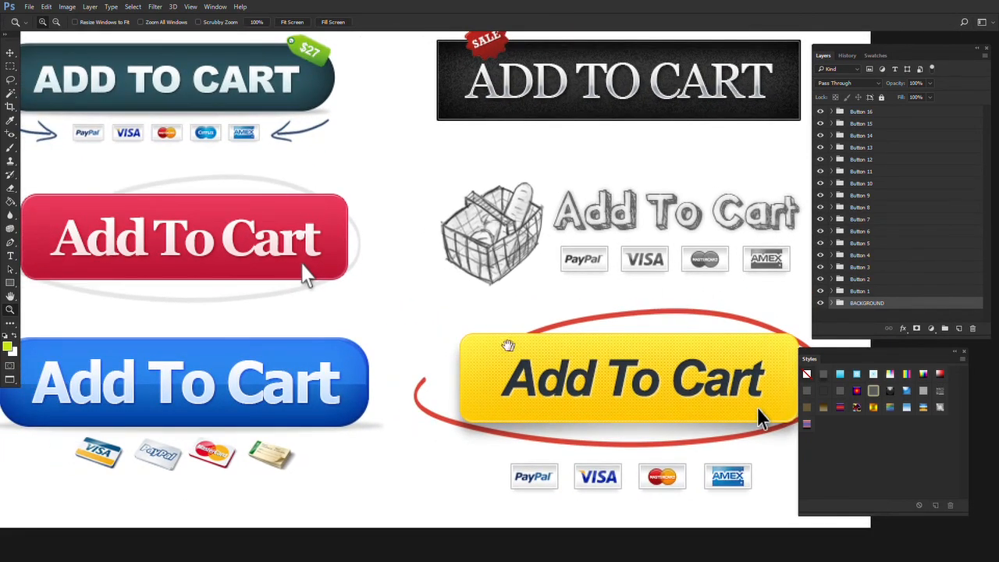
drag(509, 345, 537, 336)
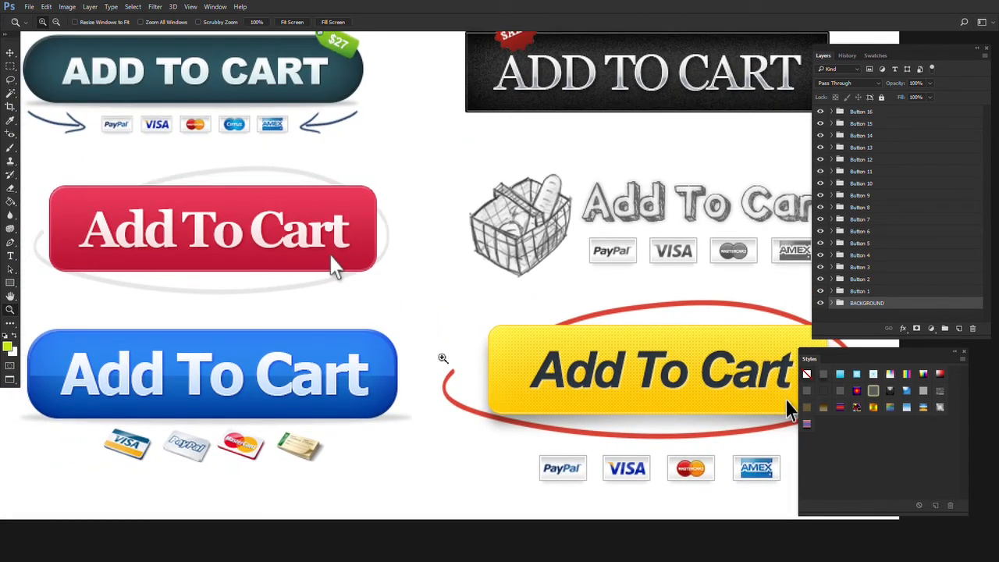
drag(378, 327, 417, 429)
drag(373, 367, 394, 462)
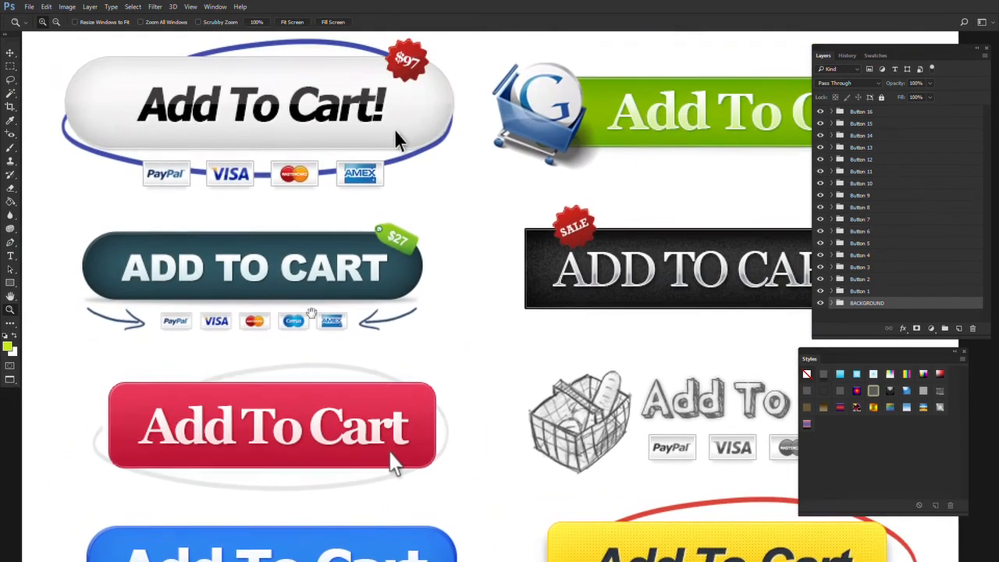
Step: Select the teal button's group, Button 11, and expand it together with its Tag subgroup to review the layers
key(v)
right_click(402, 274)
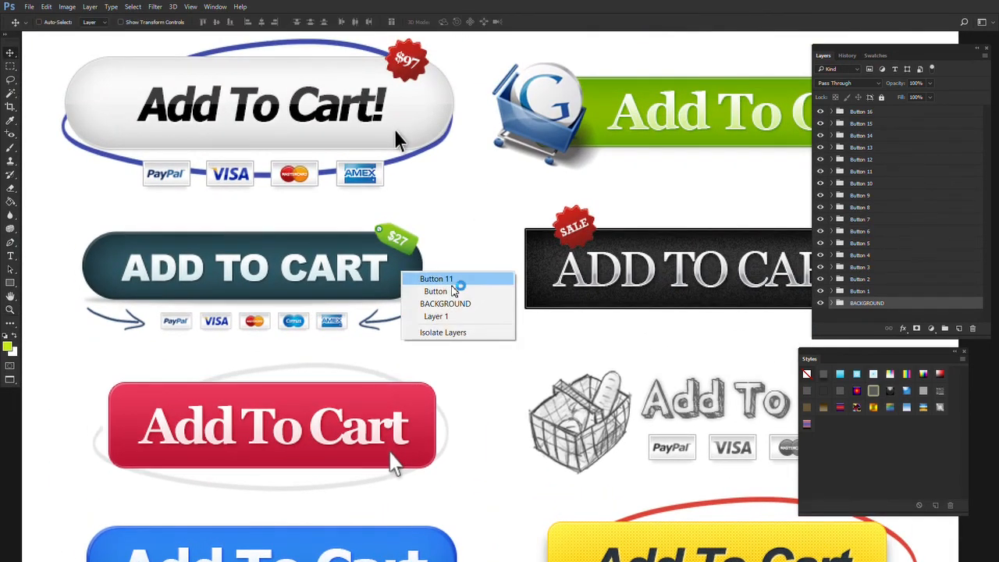
click(437, 278)
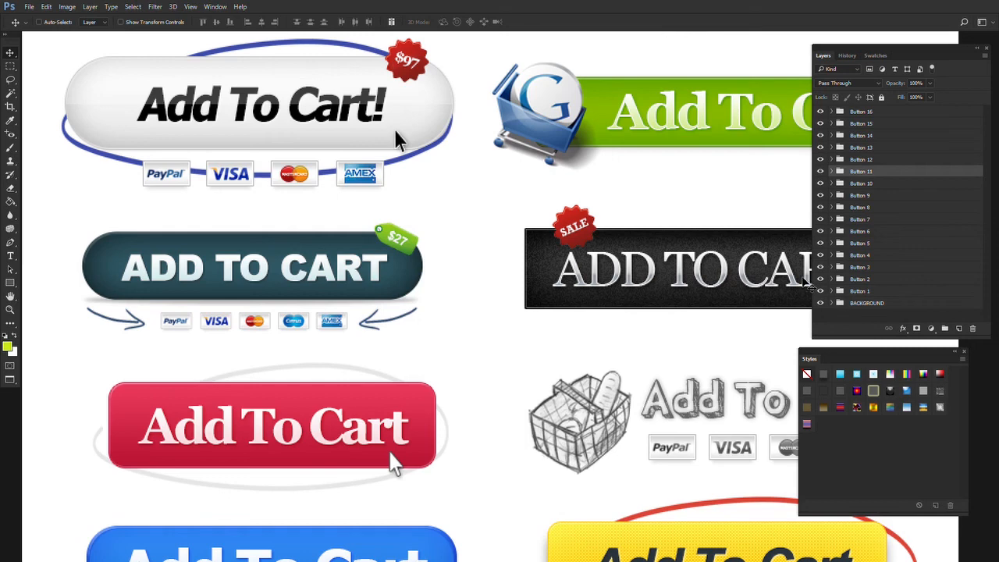
click(833, 171)
scroll(867, 211, down, 2)
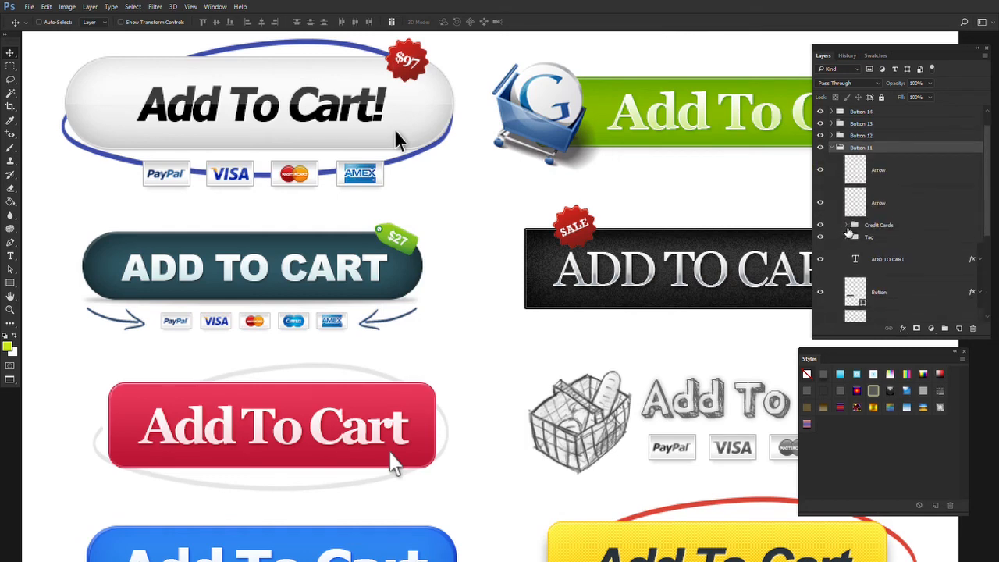
scroll(882, 250, down, 3)
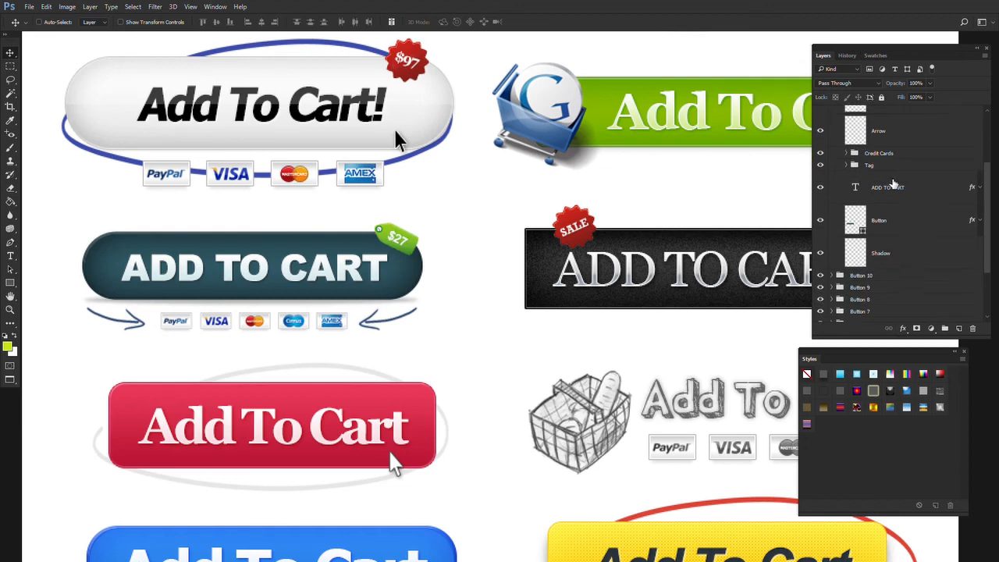
click(847, 167)
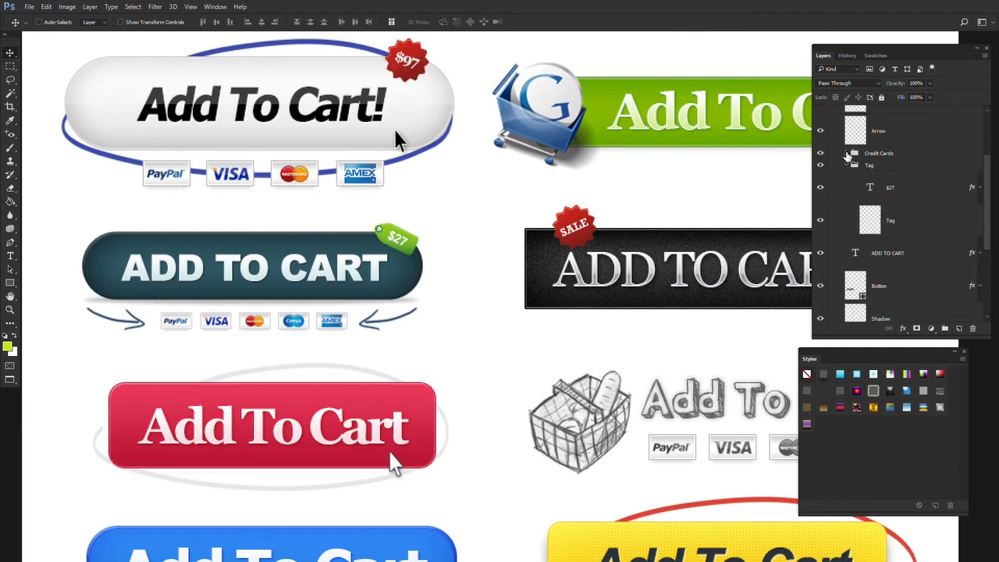
scroll(867, 158, down, 3)
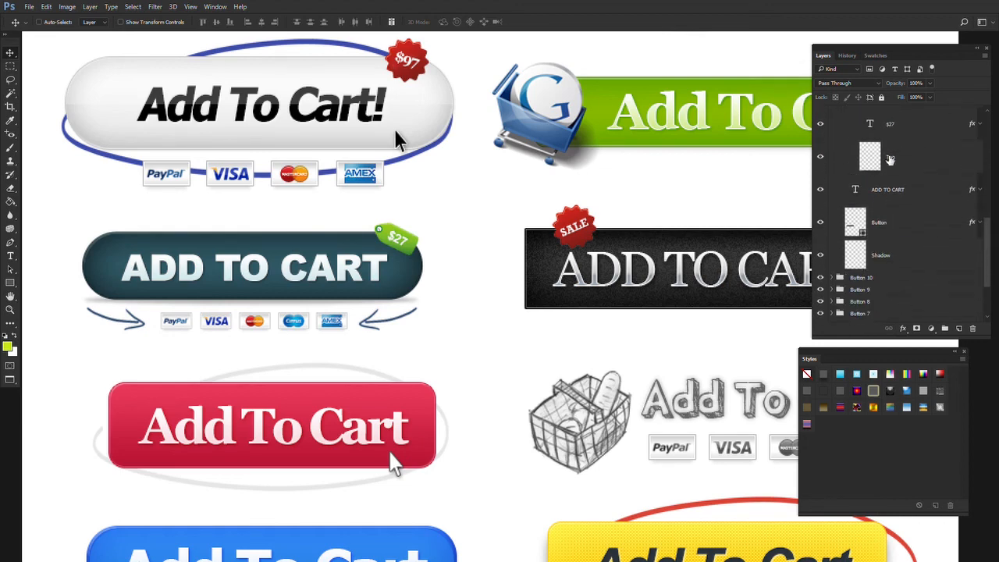
Step: Select the teal button's shape layer, flash its visibility to identify it, and expand its list of layer effects
drag(334, 298, 325, 311)
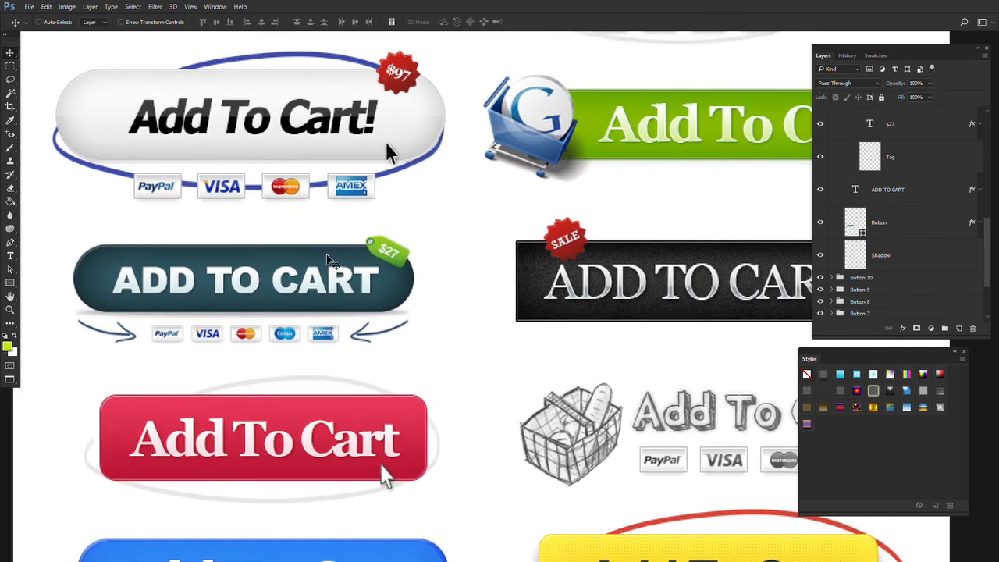
right_click(328, 260)
click(405, 299)
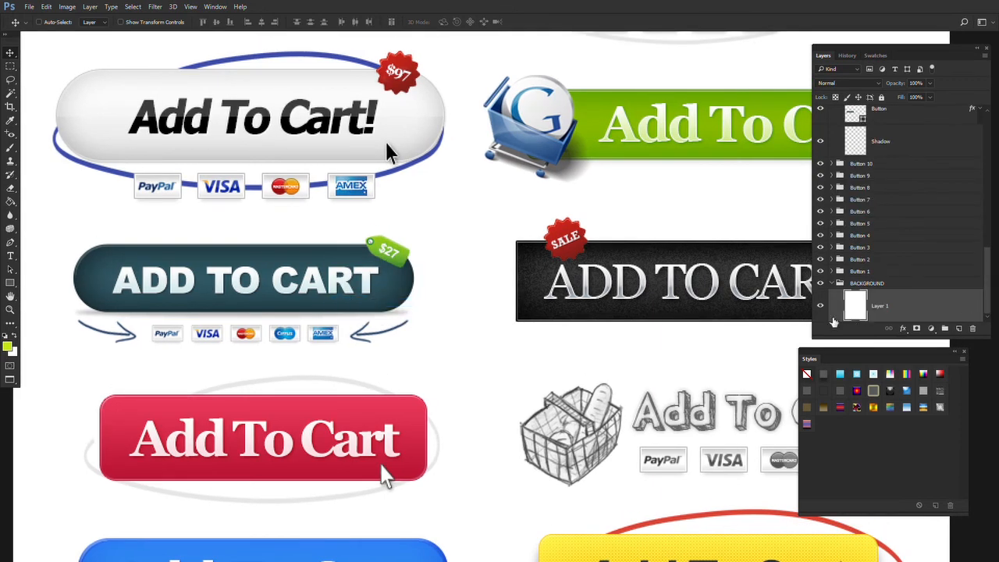
right_click(305, 260)
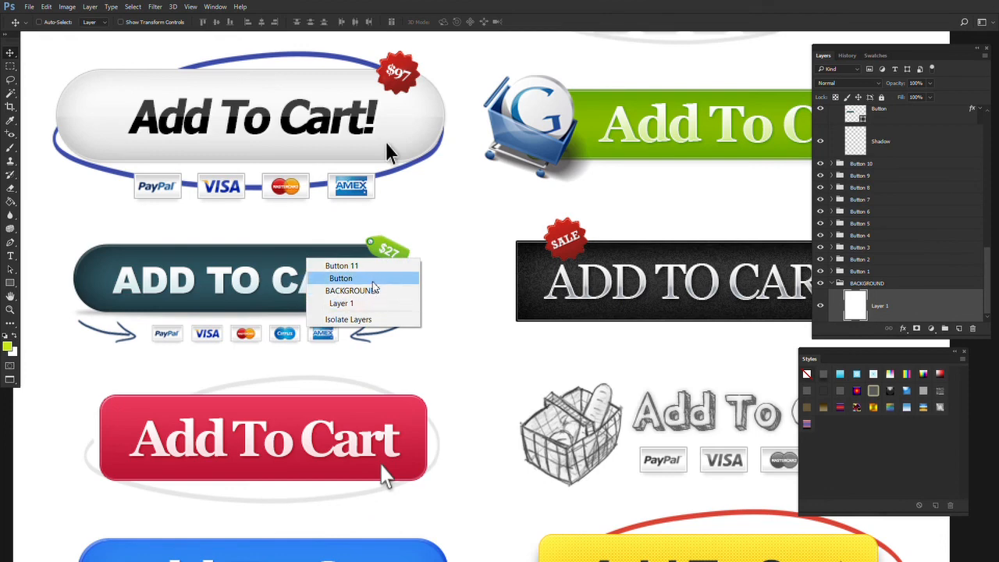
click(372, 280)
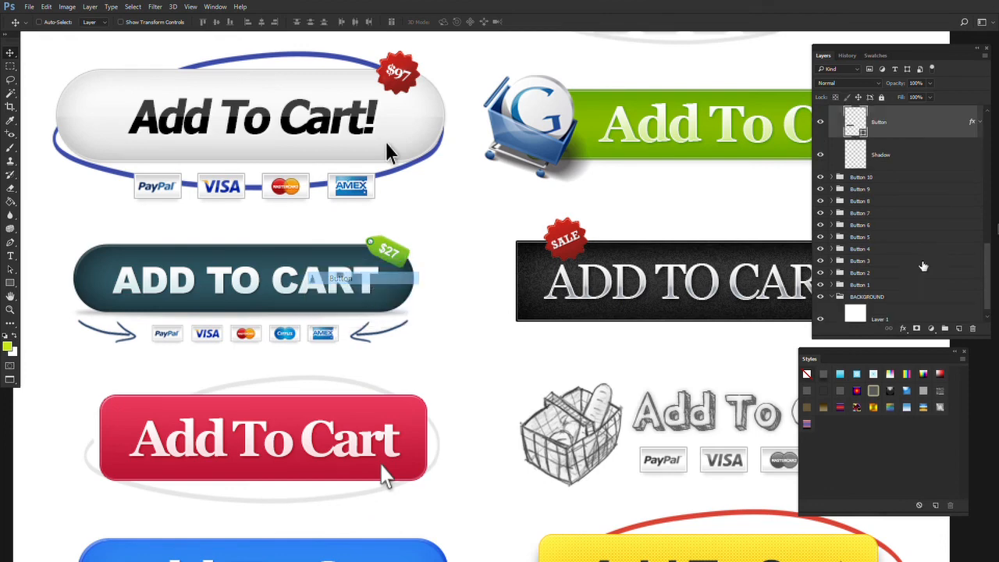
click(823, 126)
click(821, 126)
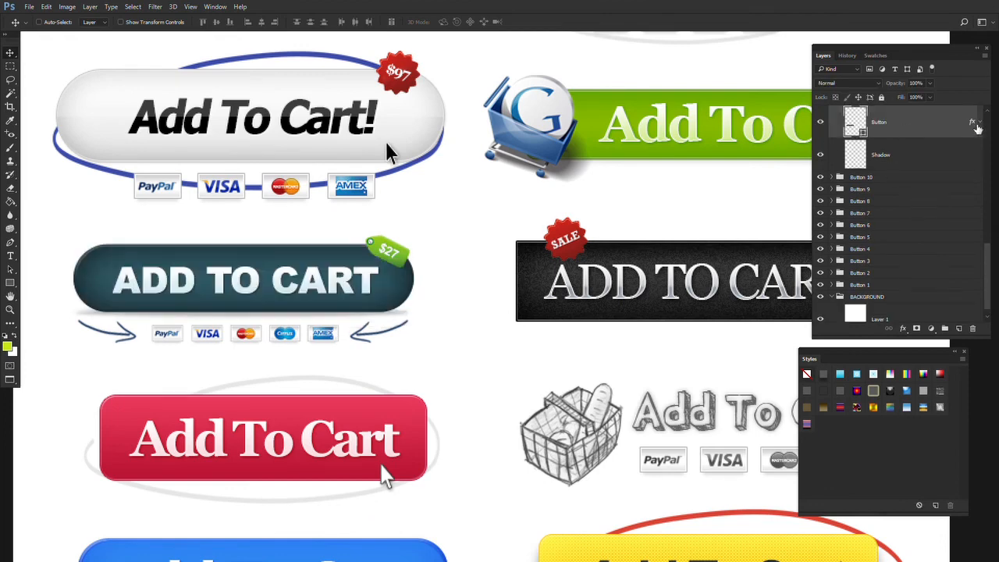
click(982, 123)
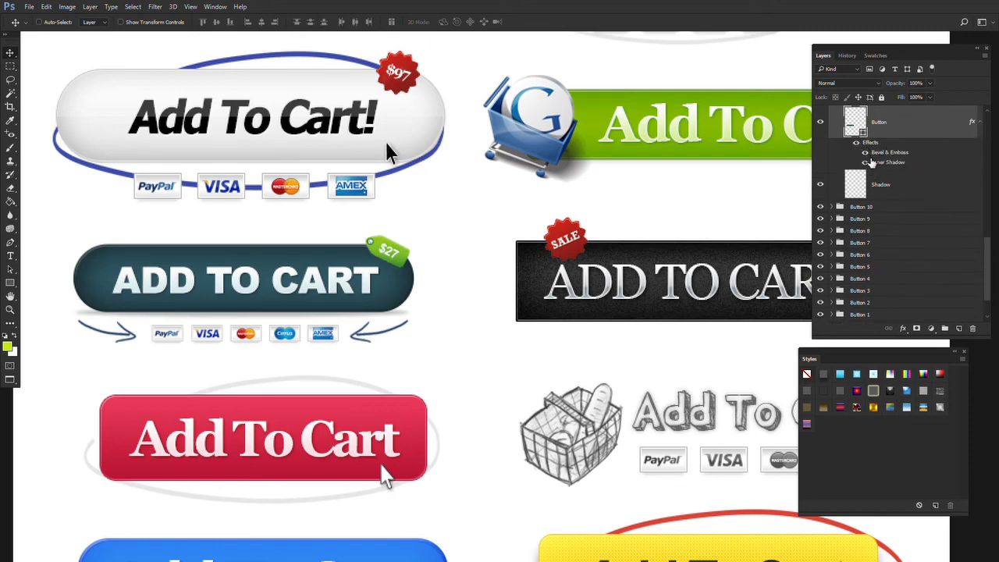
Step: Compare the teal button up close with its Bevel & Emboss and Inner Shadow effects turned off and back on
click(865, 153)
click(865, 153)
click(865, 162)
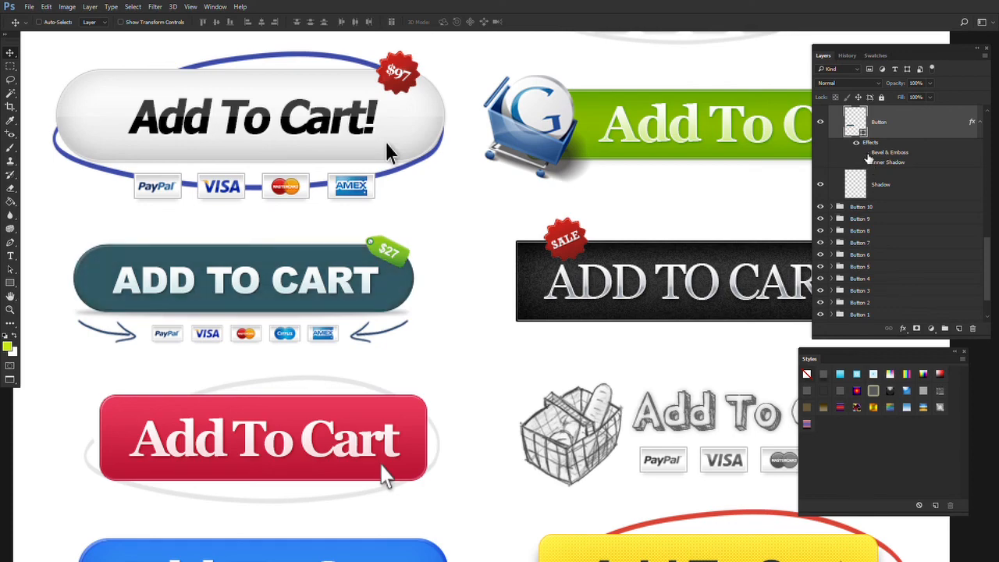
click(865, 153)
key(z)
click(176, 259)
drag(206, 258, 245, 253)
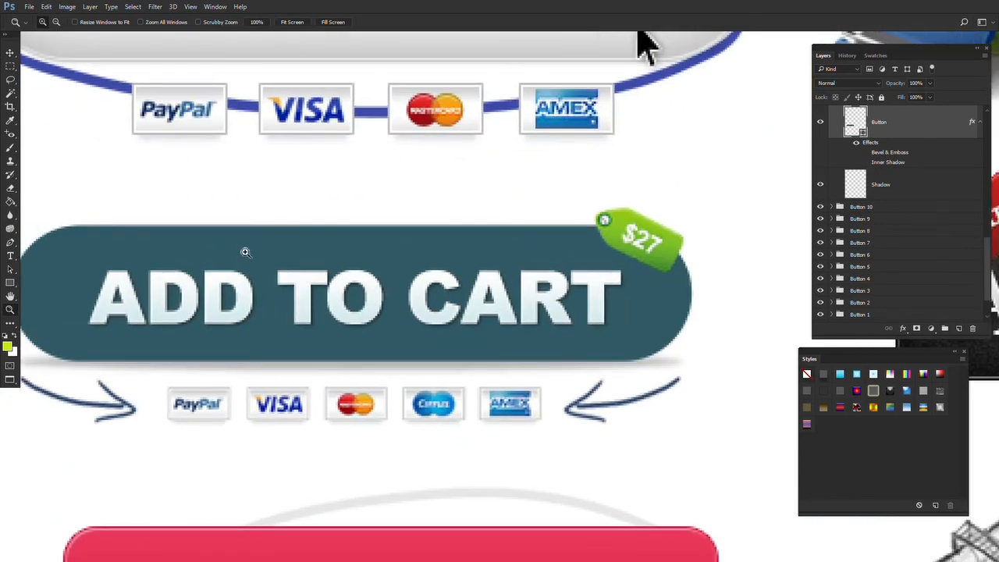
drag(111, 226, 137, 226)
click(517, 225)
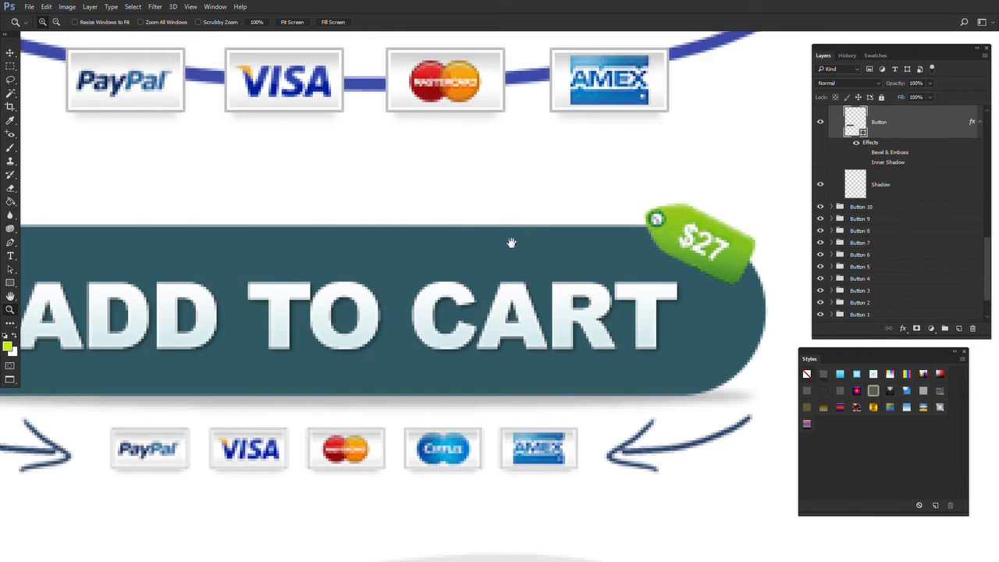
alt+click(500, 248)
click(865, 153)
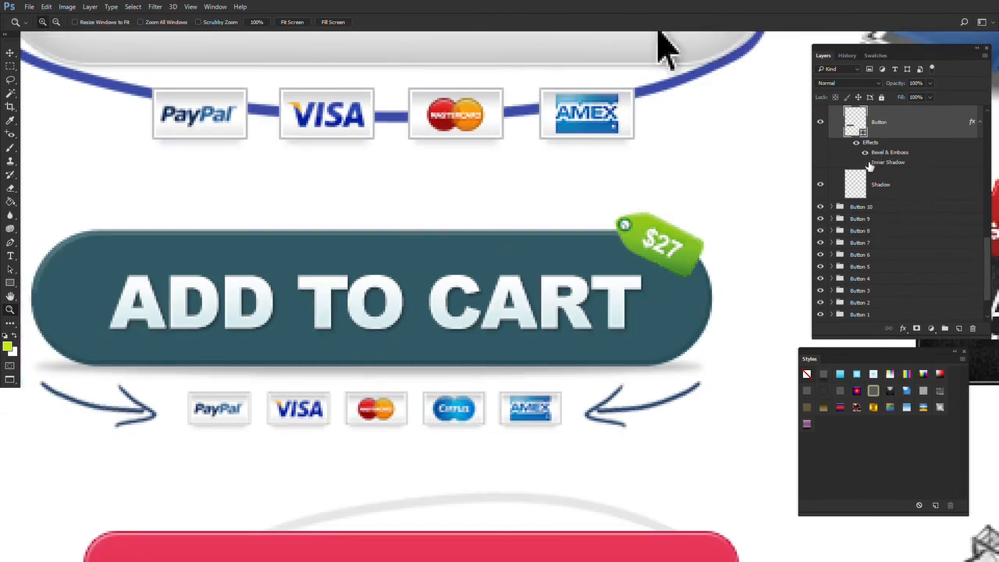
click(864, 162)
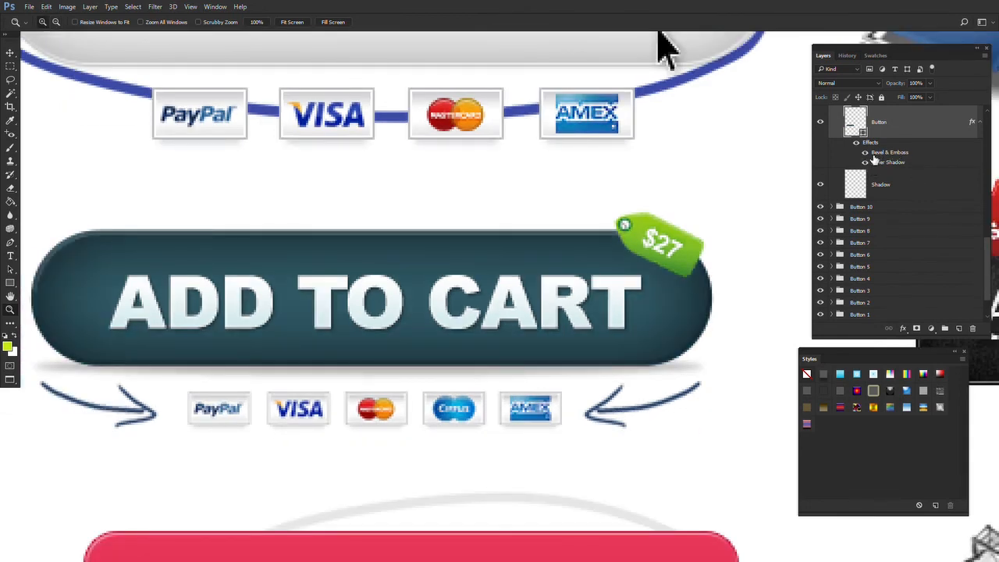
Step: Locate the black SALE button's group, collapse the other button groups, and expand Button 12 to list its layers
drag(590, 282, 230, 226)
drag(549, 230, 220, 225)
drag(633, 191, 220, 226)
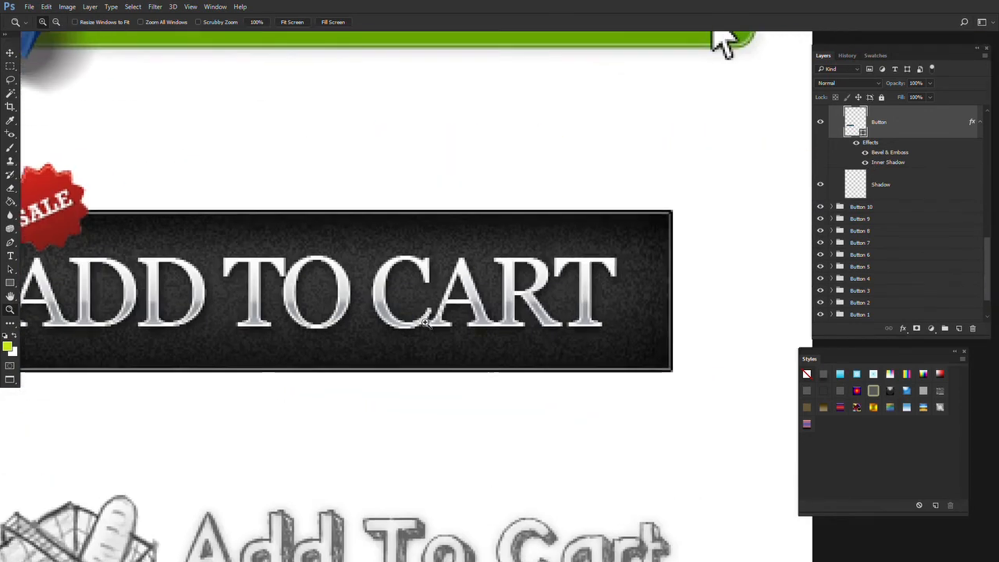
right_click(463, 243)
click(508, 262)
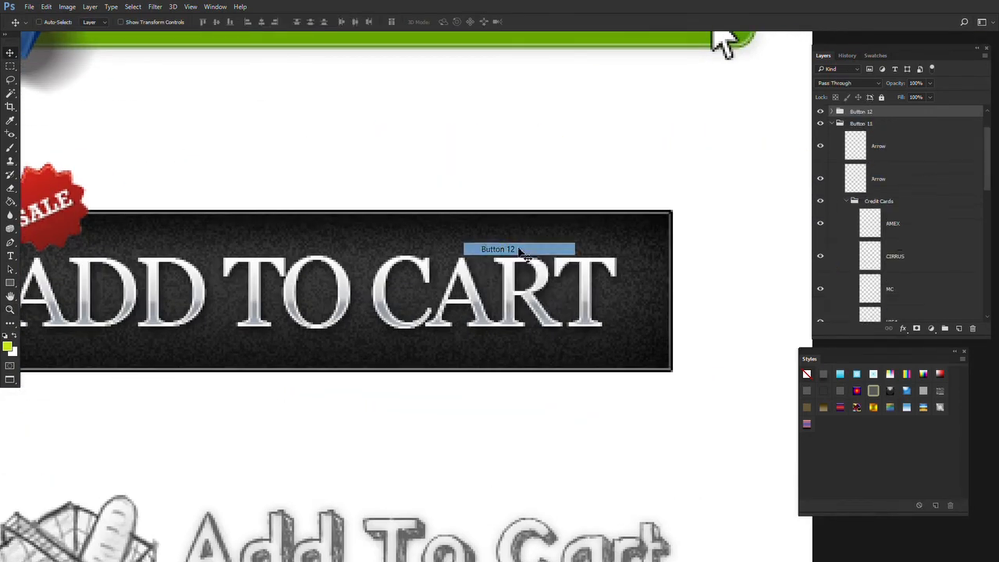
click(839, 124)
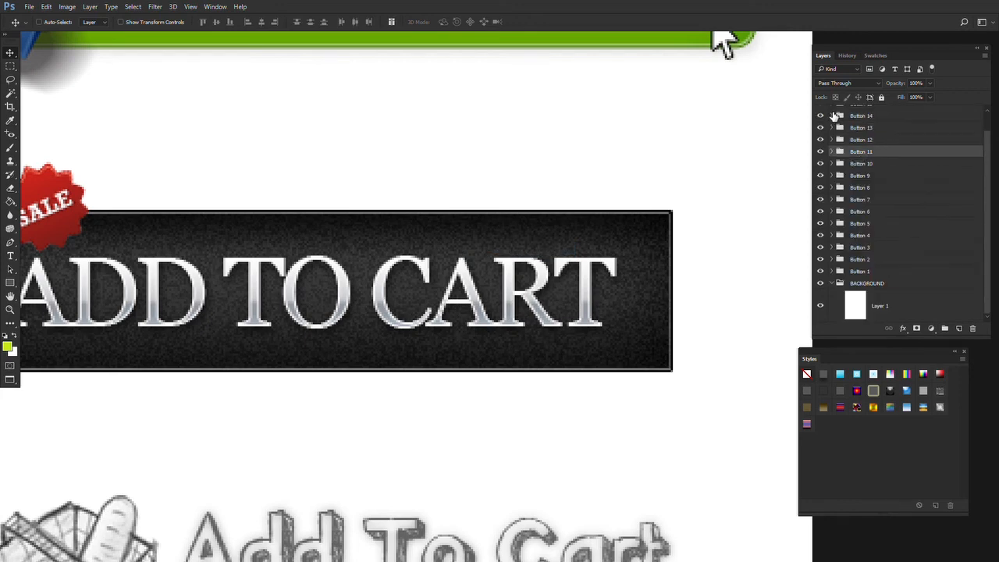
click(862, 139)
click(832, 140)
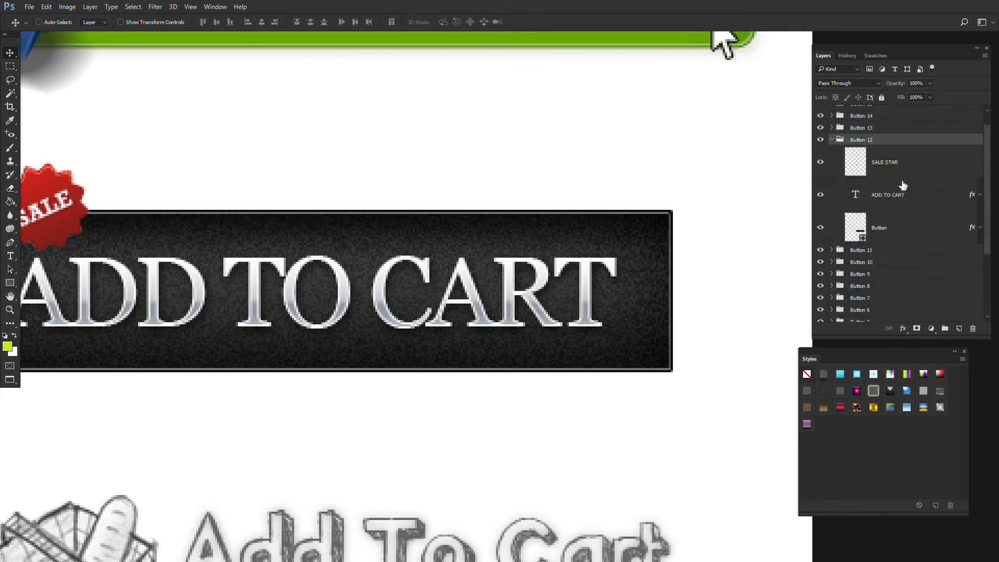
Step: Expand the effects of the black button's shape layer and compare the button with all of them turned off and back on
click(896, 162)
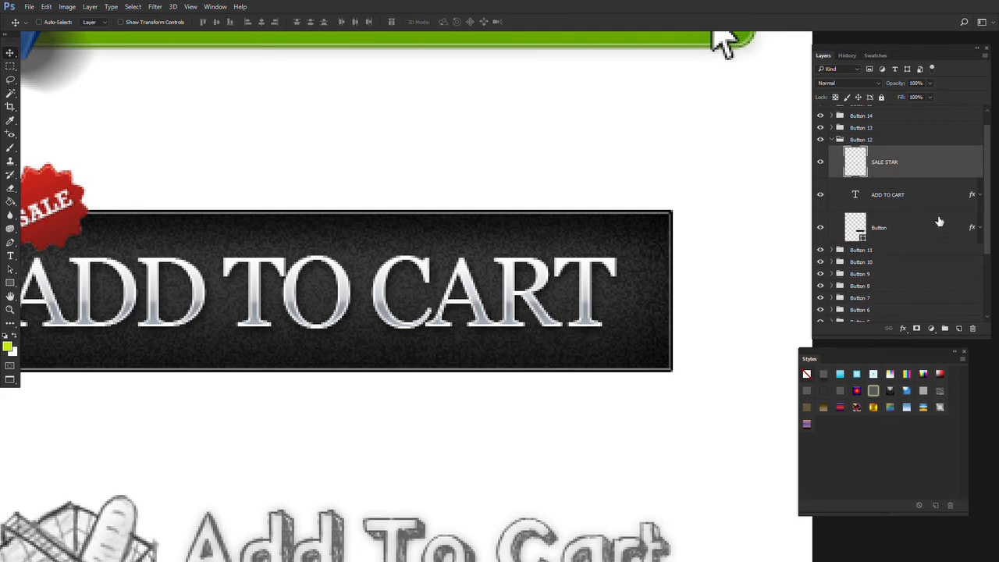
click(978, 227)
scroll(937, 231, down, 1)
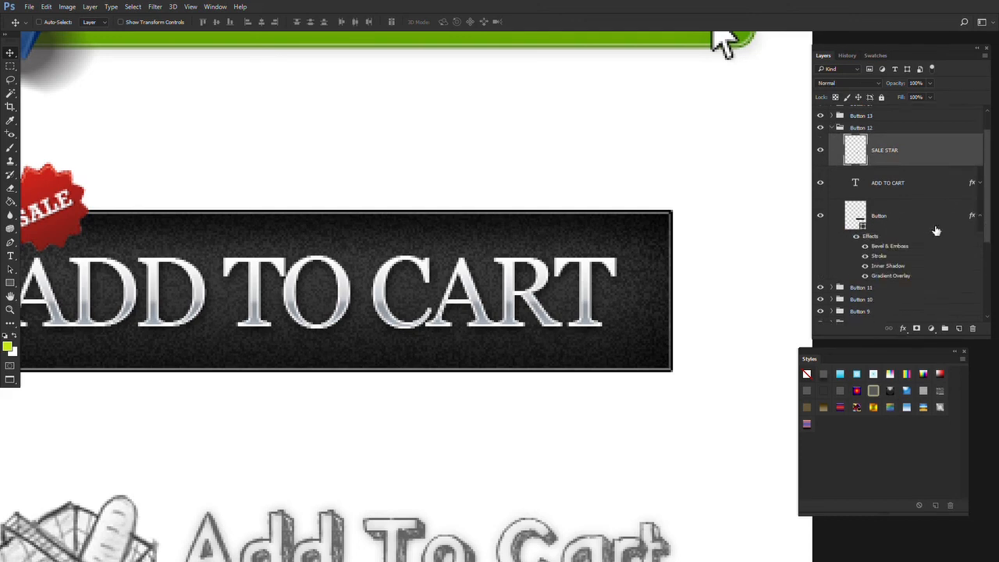
click(859, 242)
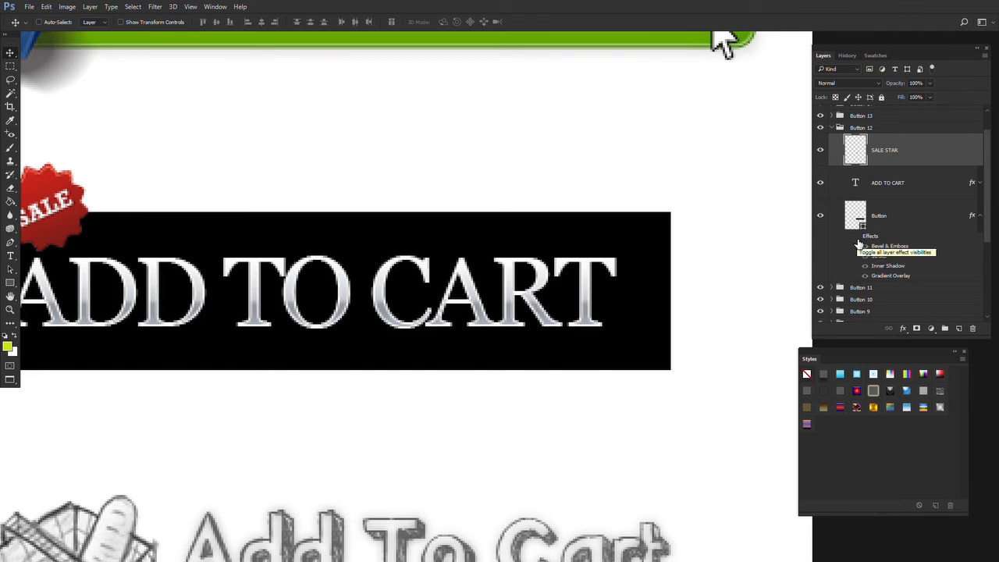
drag(608, 270, 692, 279)
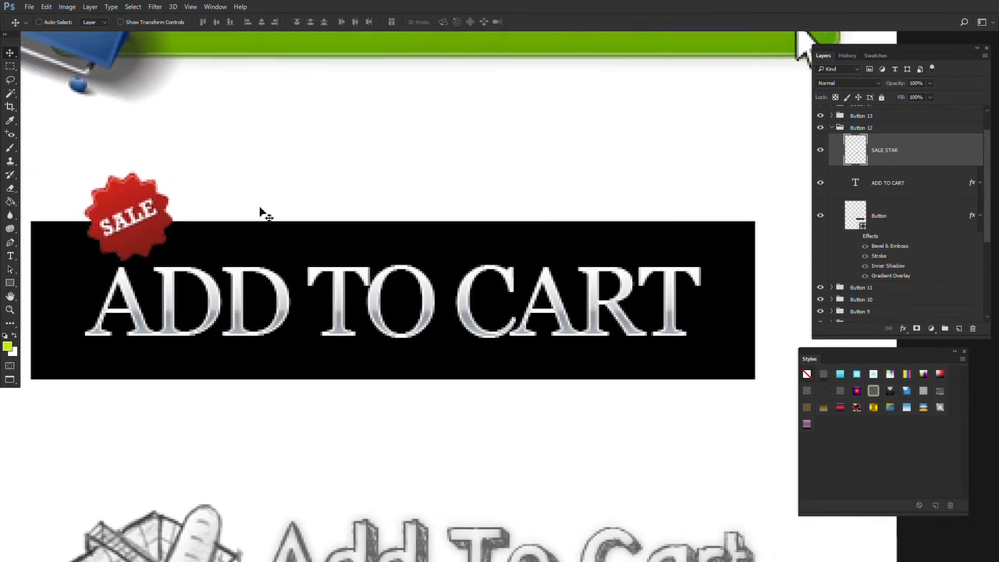
click(857, 238)
Step: Hide the Bevel & Emboss, Stroke and Inner Shadow effects on the black button's shape layer
click(865, 246)
click(865, 256)
click(865, 266)
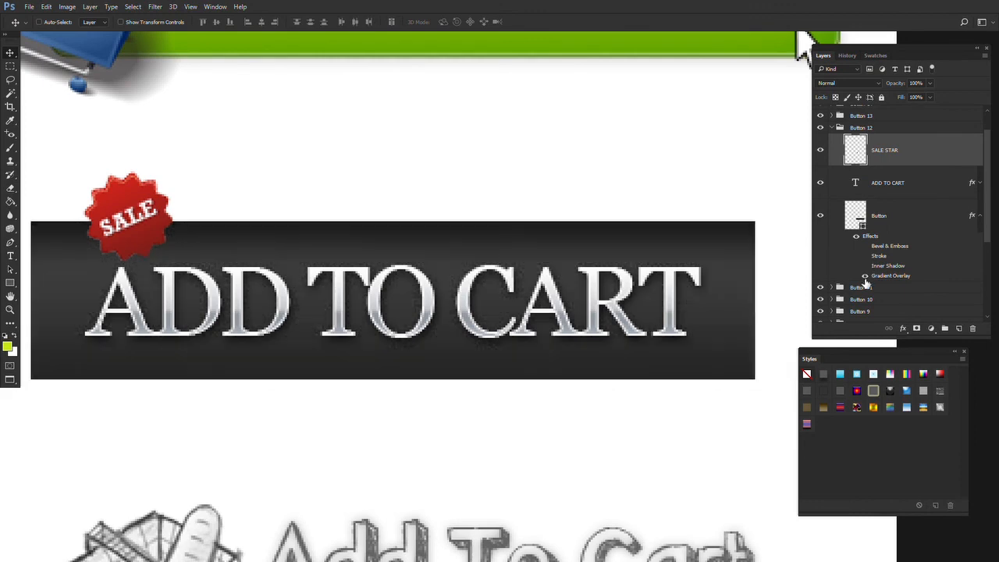
Step: Toggle the black button's Gradient Overlay off and on, and show its Inner Shadow, Stroke and Bevel & Emboss effects again
click(865, 277)
click(865, 277)
click(865, 266)
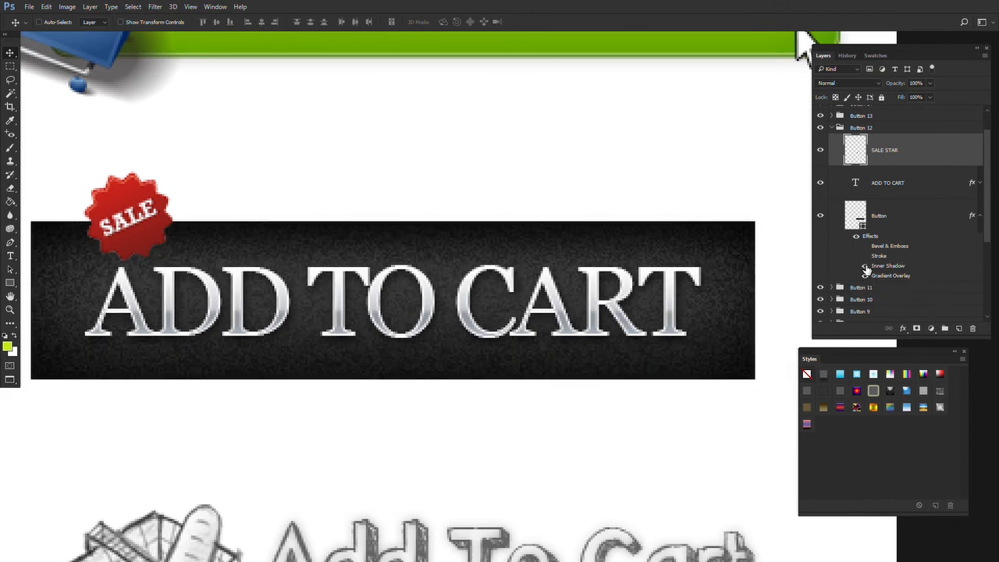
click(864, 257)
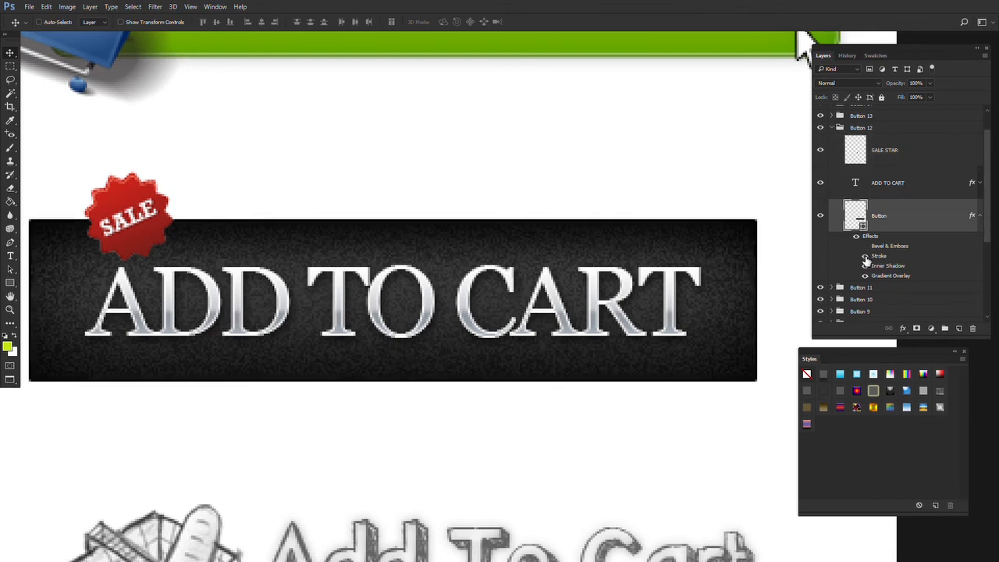
click(865, 247)
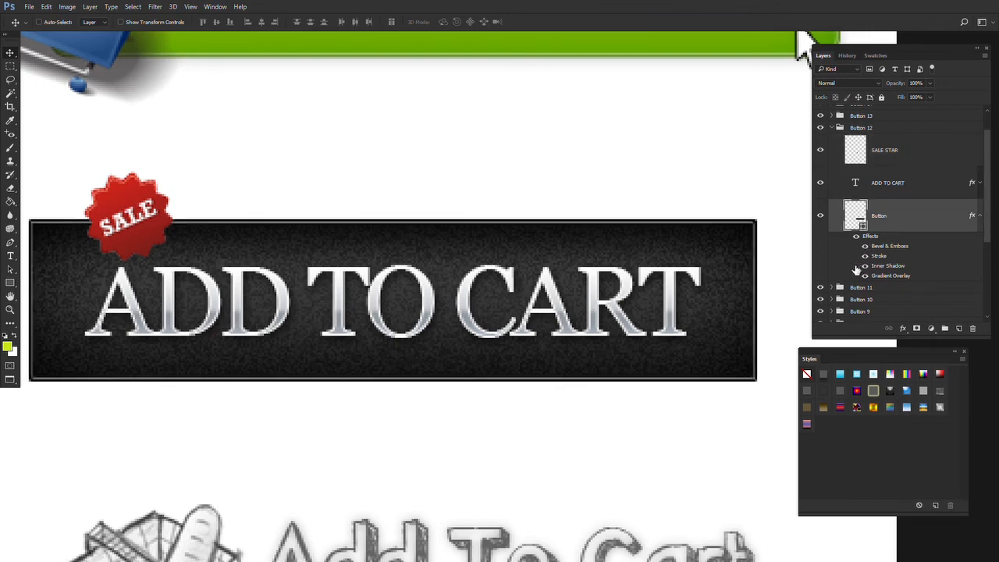
Step: Examine the restored black button and the rest of the ready-made buttons until the whole sheet fits in view
drag(711, 284, 727, 283)
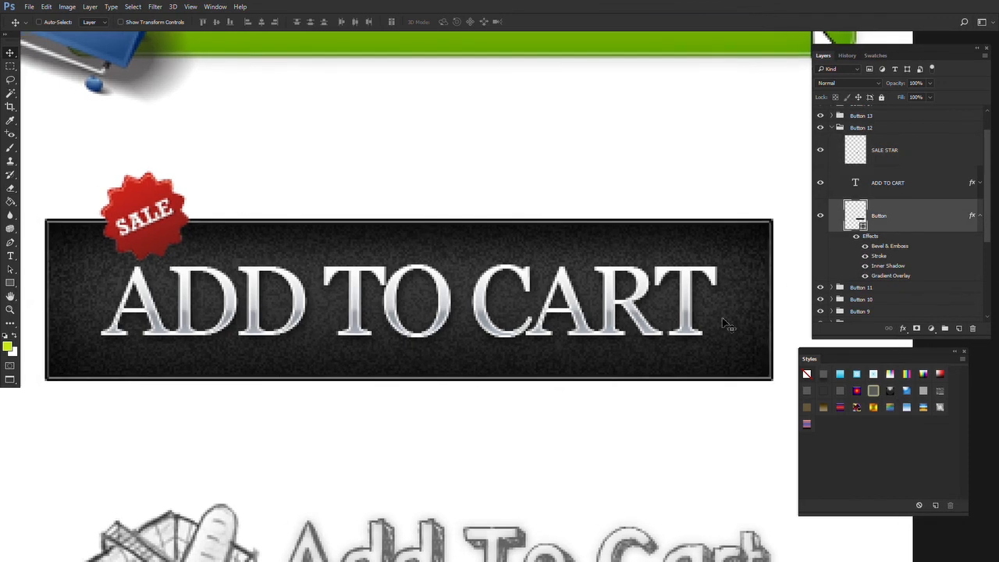
key(z)
alt+click(587, 274)
alt+click(588, 275)
drag(577, 241, 559, 442)
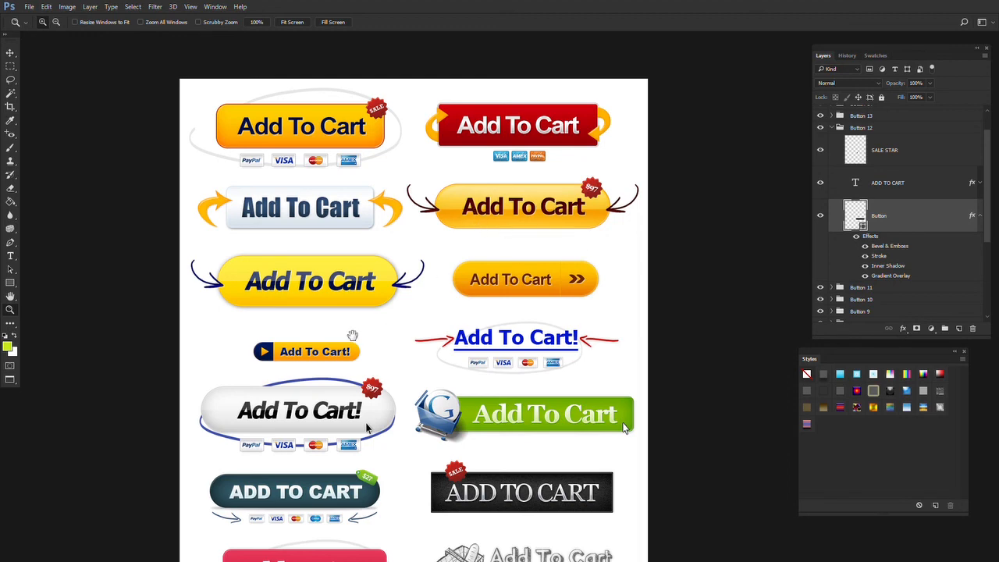
scroll(353, 337, down, 1)
scroll(379, 234, down, 4)
drag(385, 194, 382, 213)
alt+click(416, 266)
drag(412, 314, 384, 331)
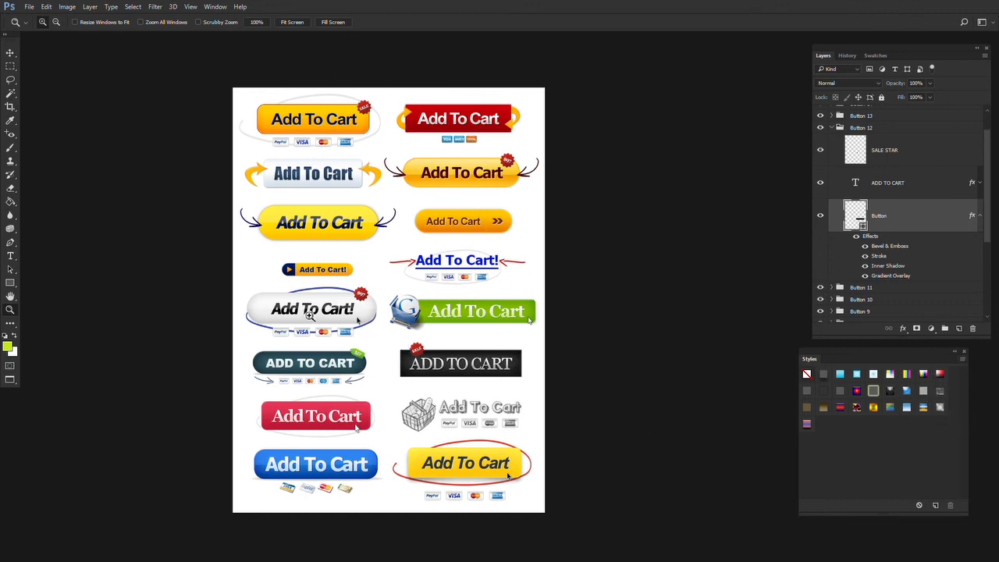
Step: Close Buttons.psd without saving the changes and switch to the L5.jpg lesson outline in Photos
key(ctrl+w)
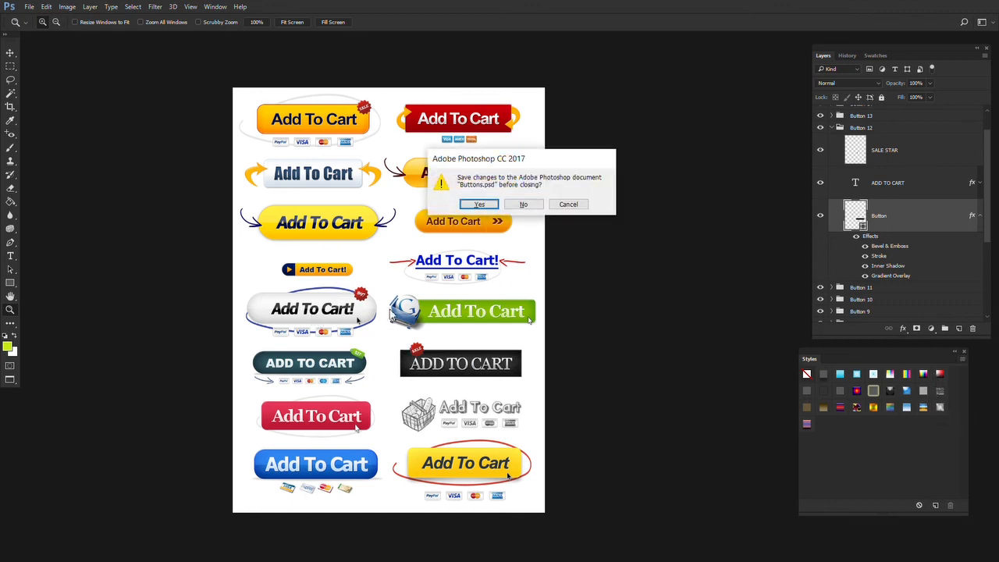
click(523, 204)
click(464, 550)
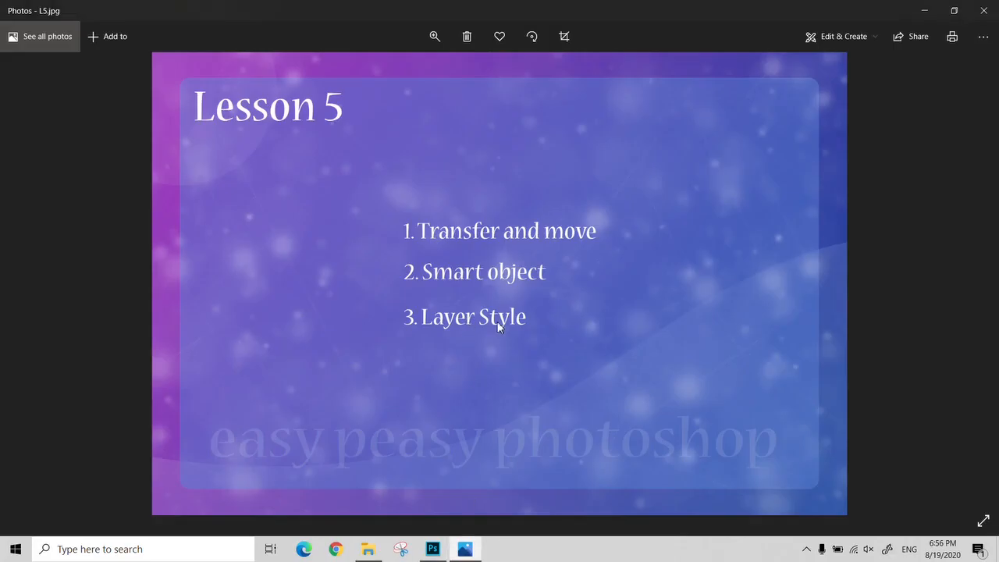